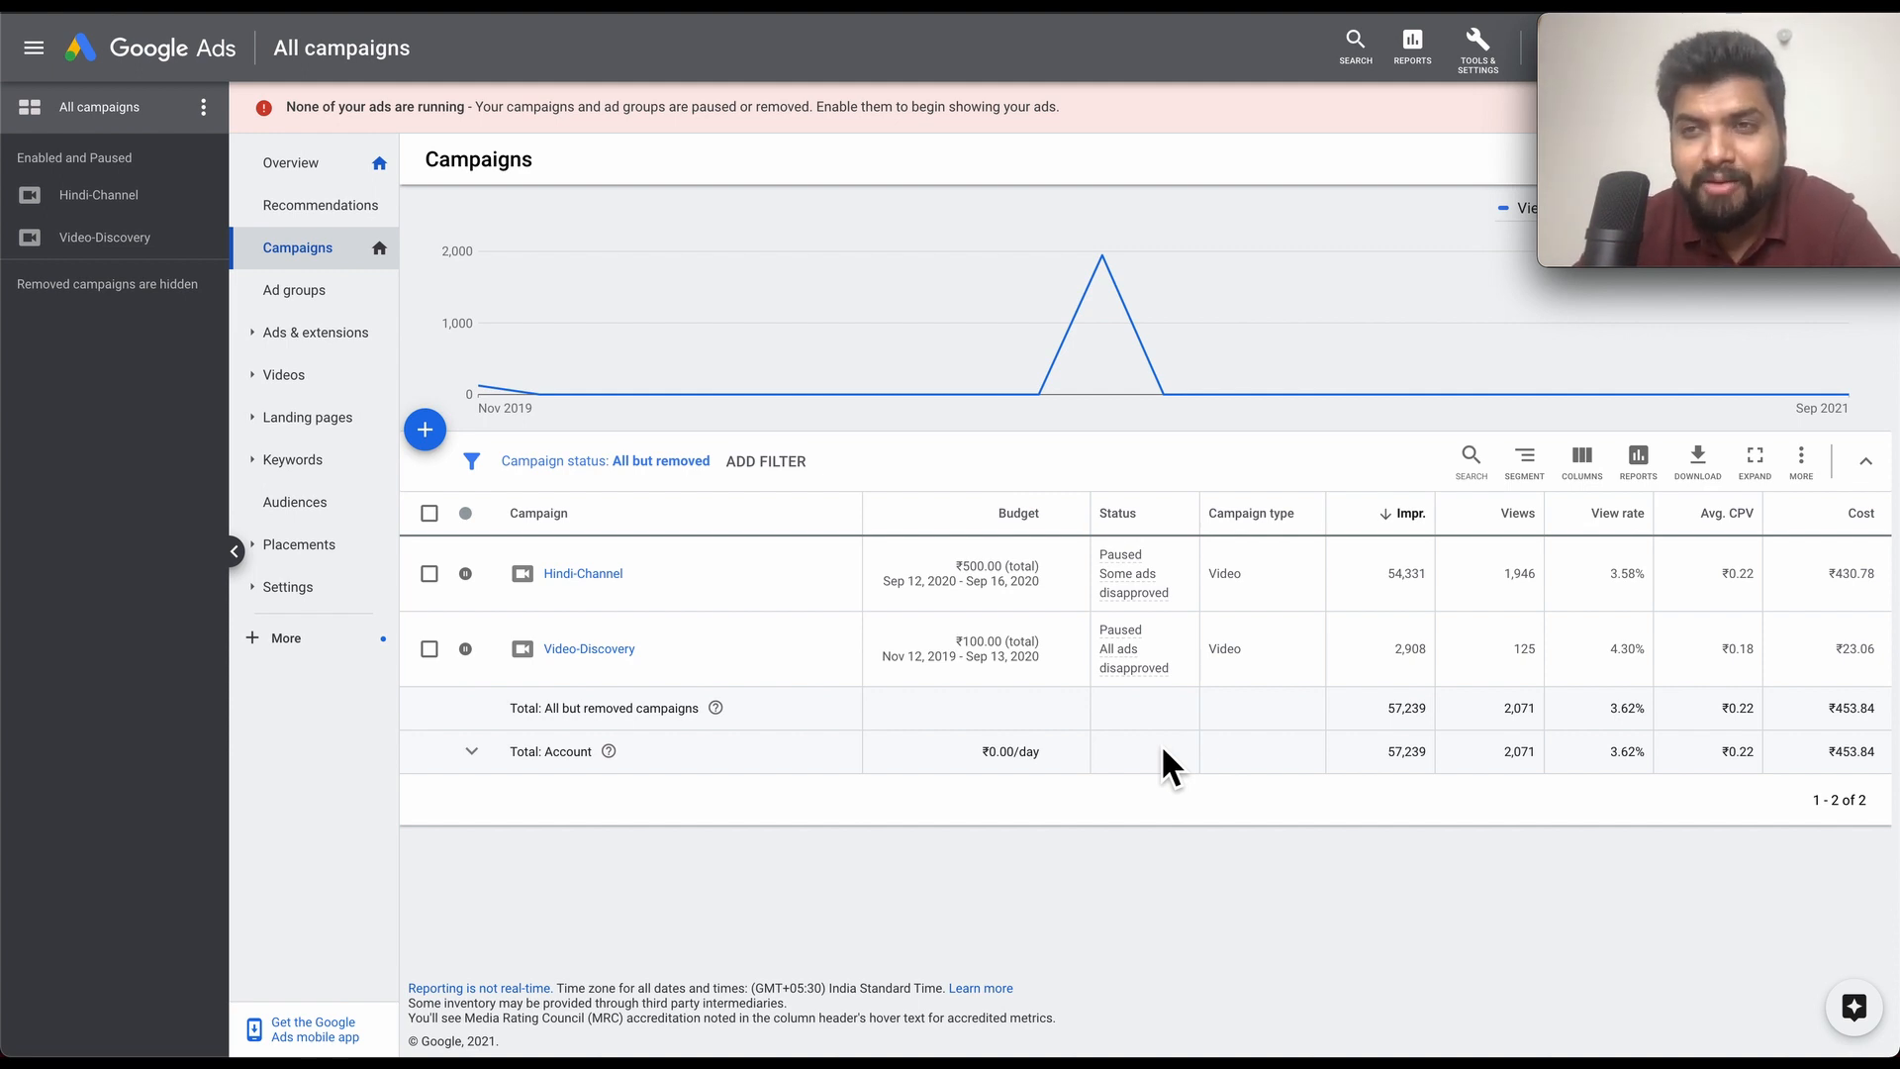
- Start a new campaign with the Sales goal and the Search campaign type
{"action": "left_click", "coordinate": [431, 433]}
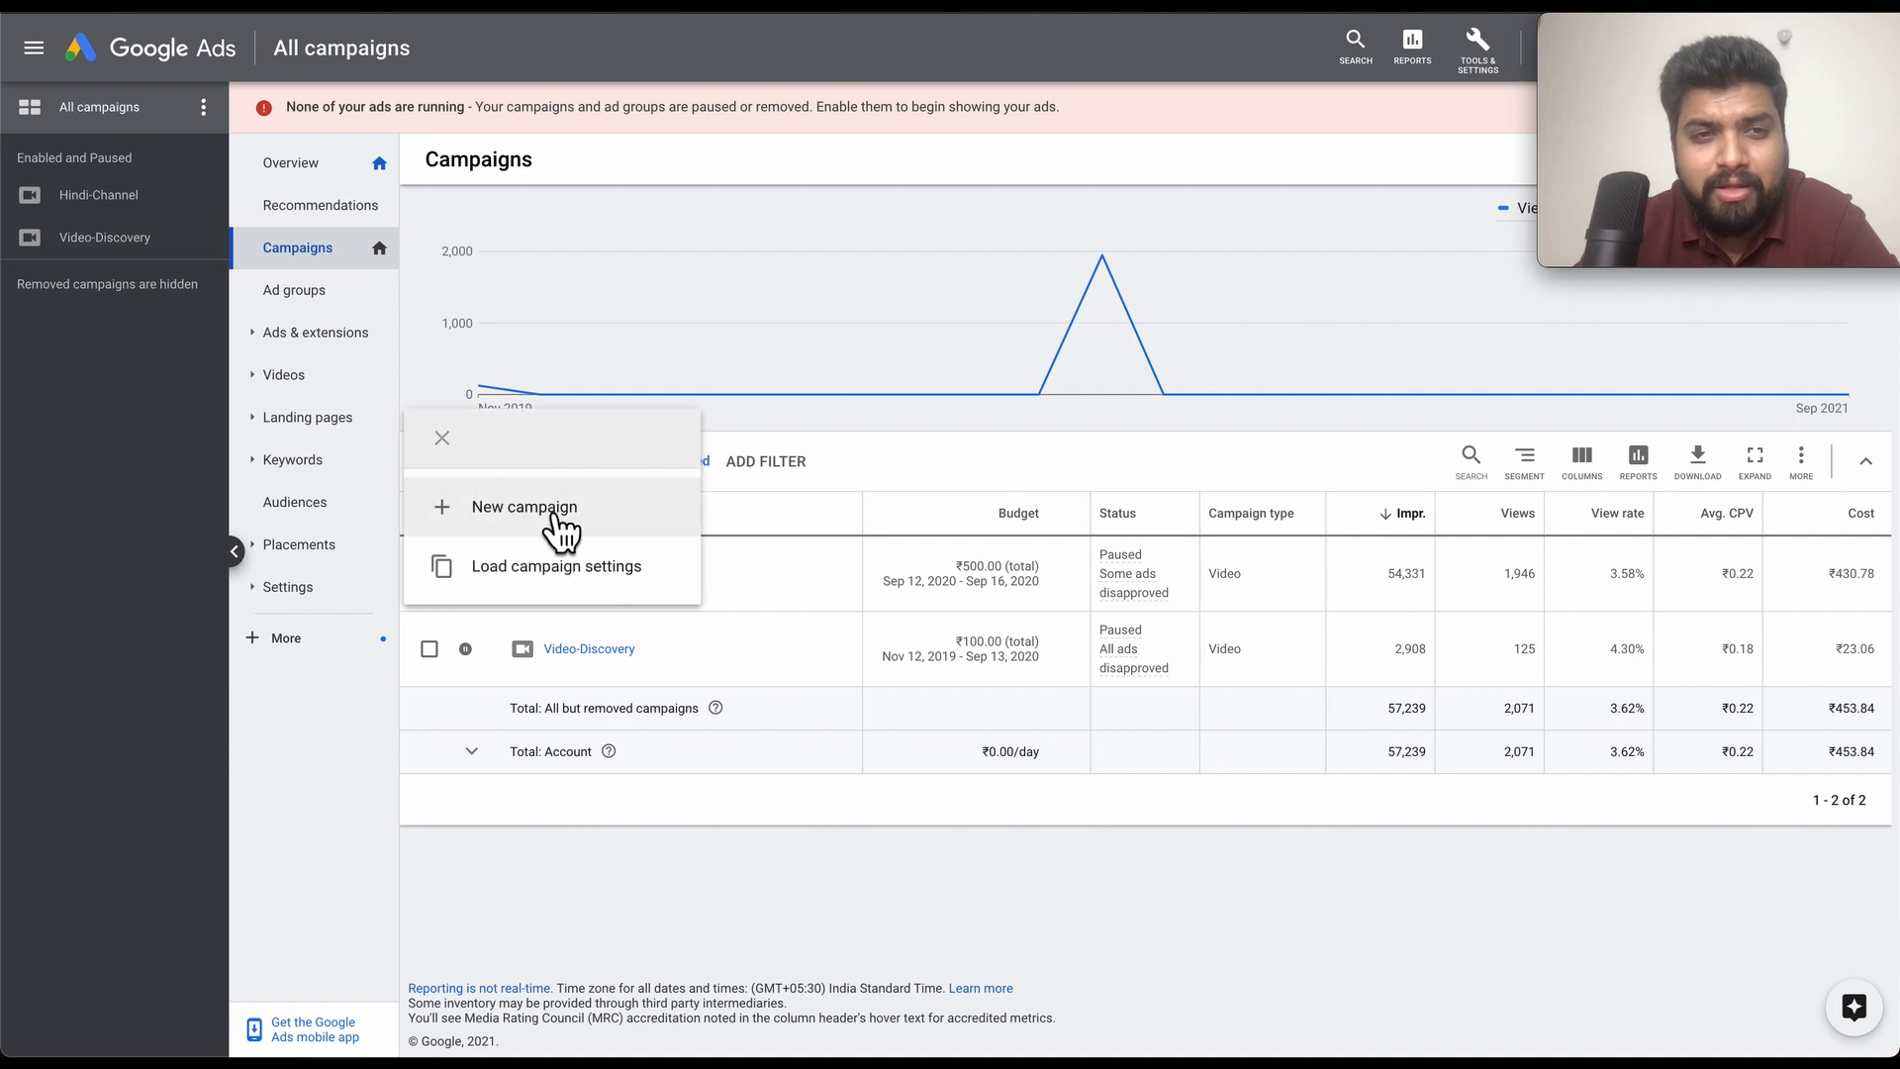
{"action": "left_click", "coordinate": [560, 524]}
{"action": "left_click", "coordinate": [574, 367]}
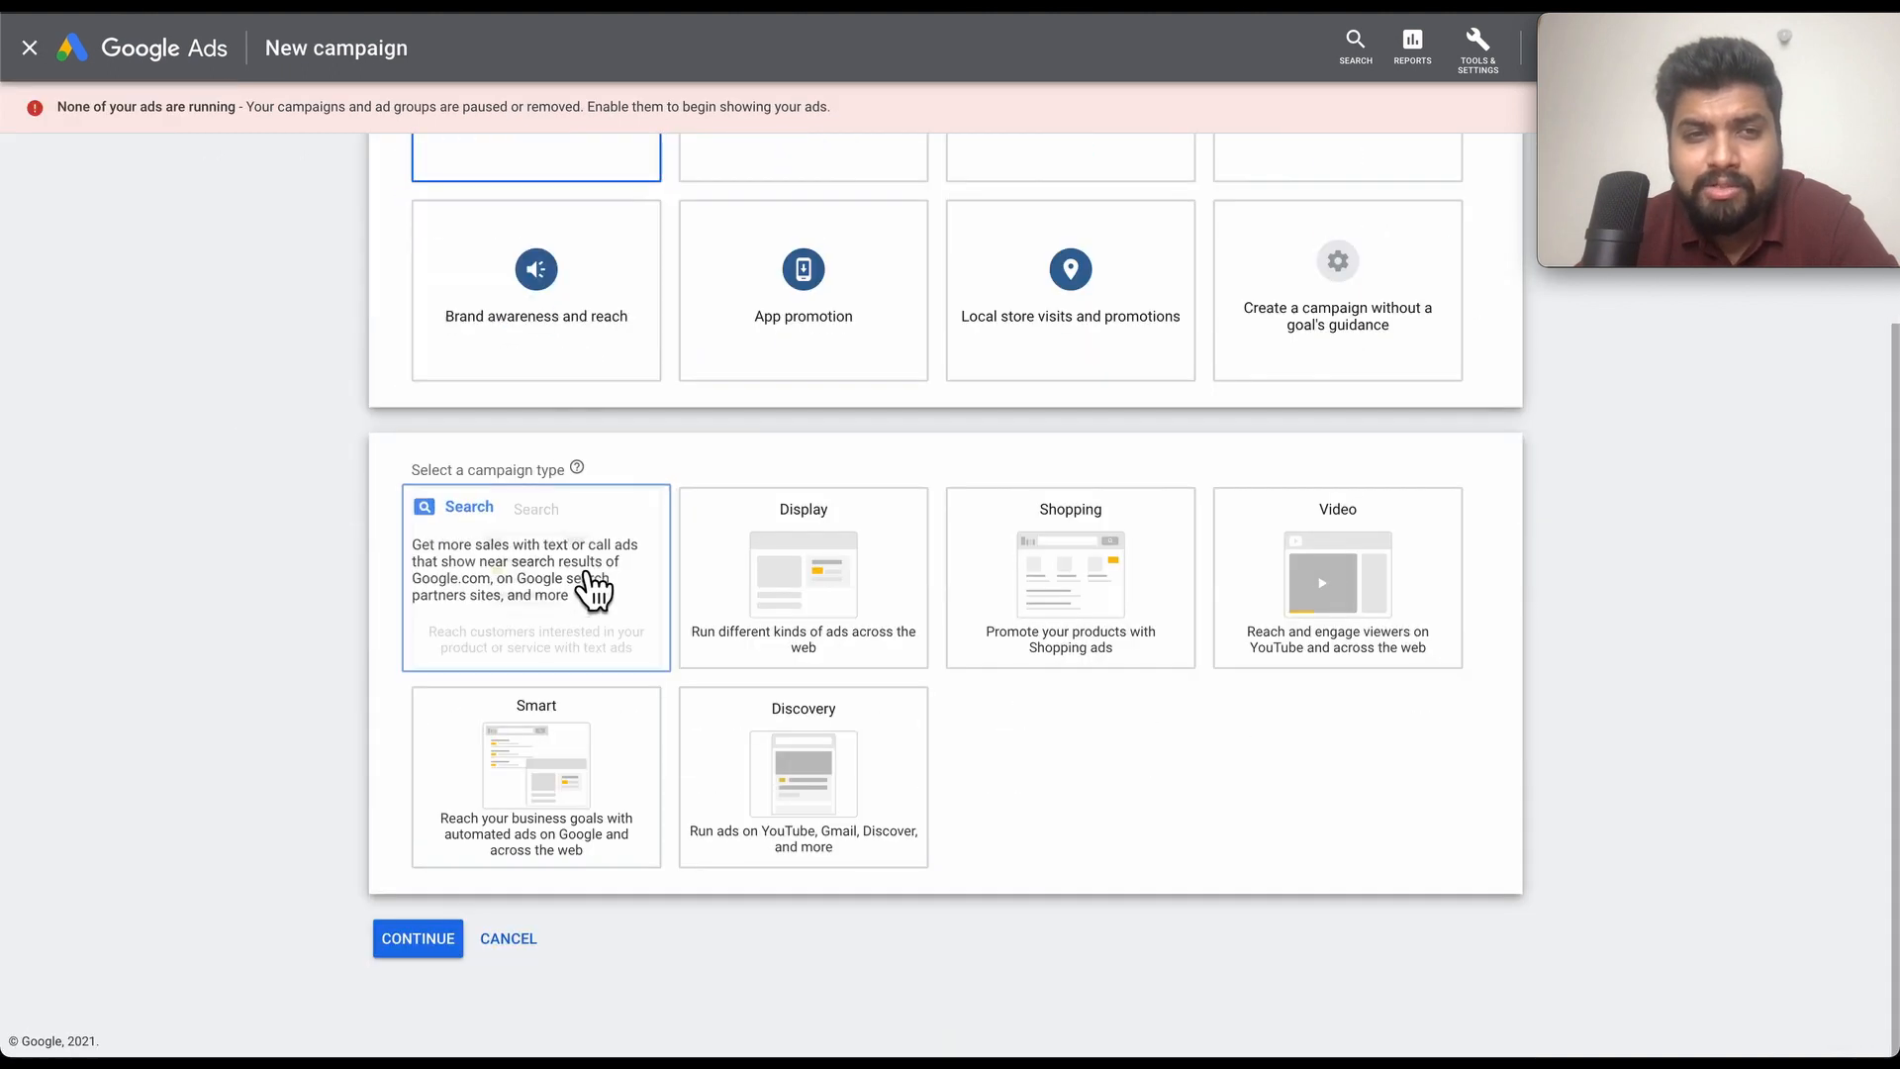
{"action": "left_click", "coordinate": [579, 589]}
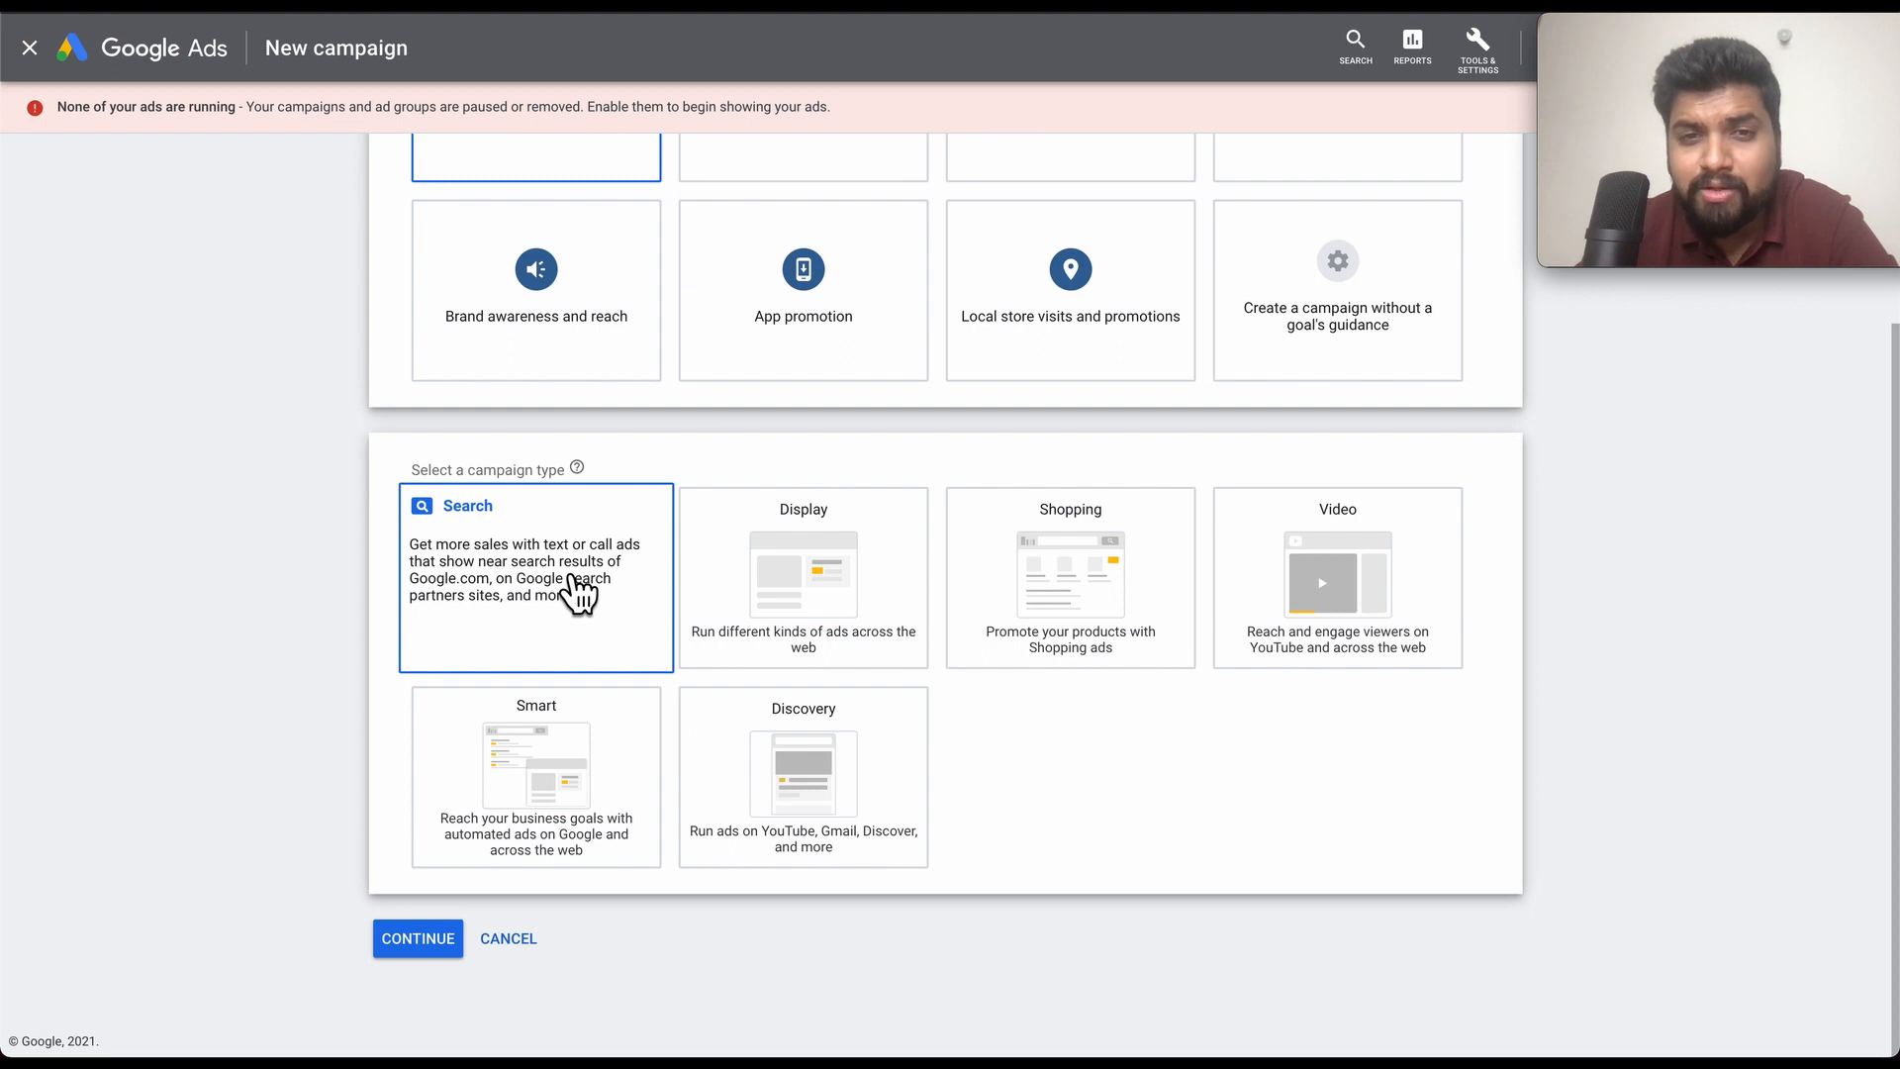
{"action": "left_click", "coordinate": [579, 591]}
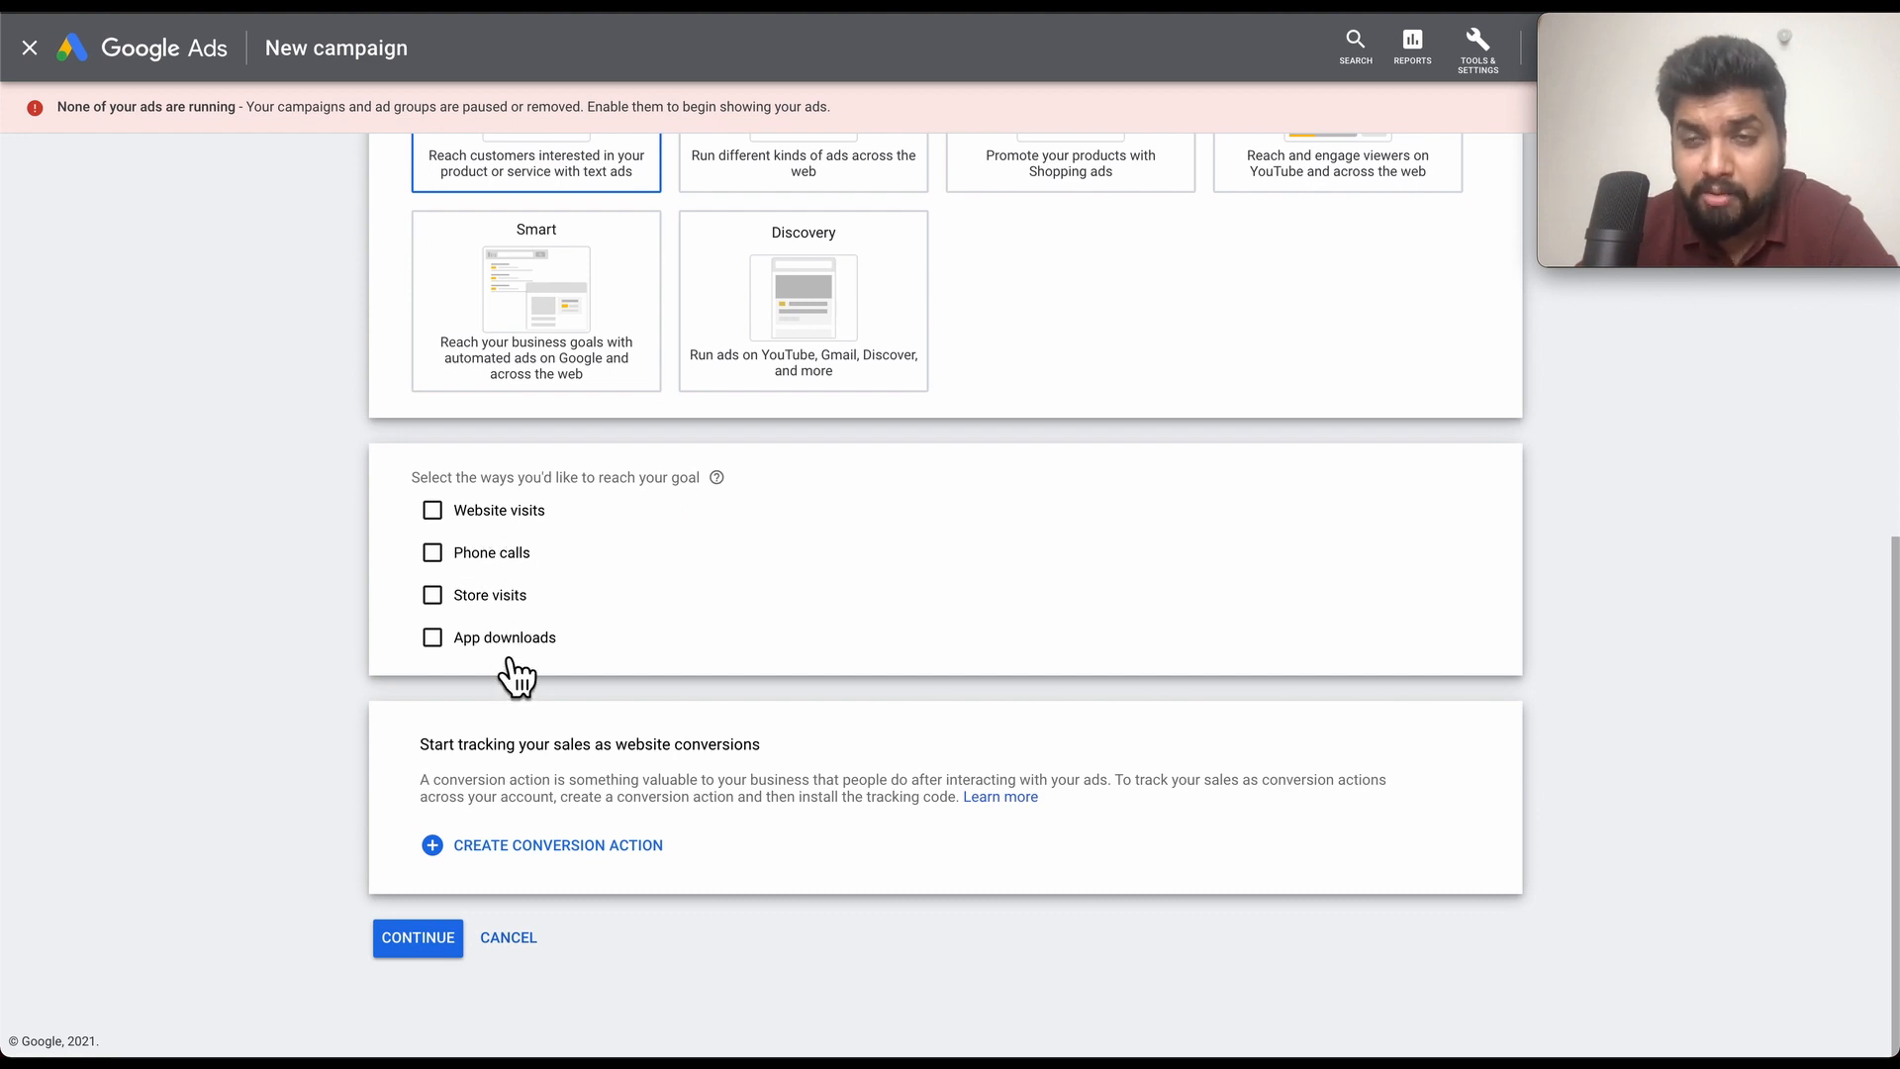
{"action": "left_click", "coordinate": [451, 531]}
{"action": "left_click", "coordinate": [592, 560]}
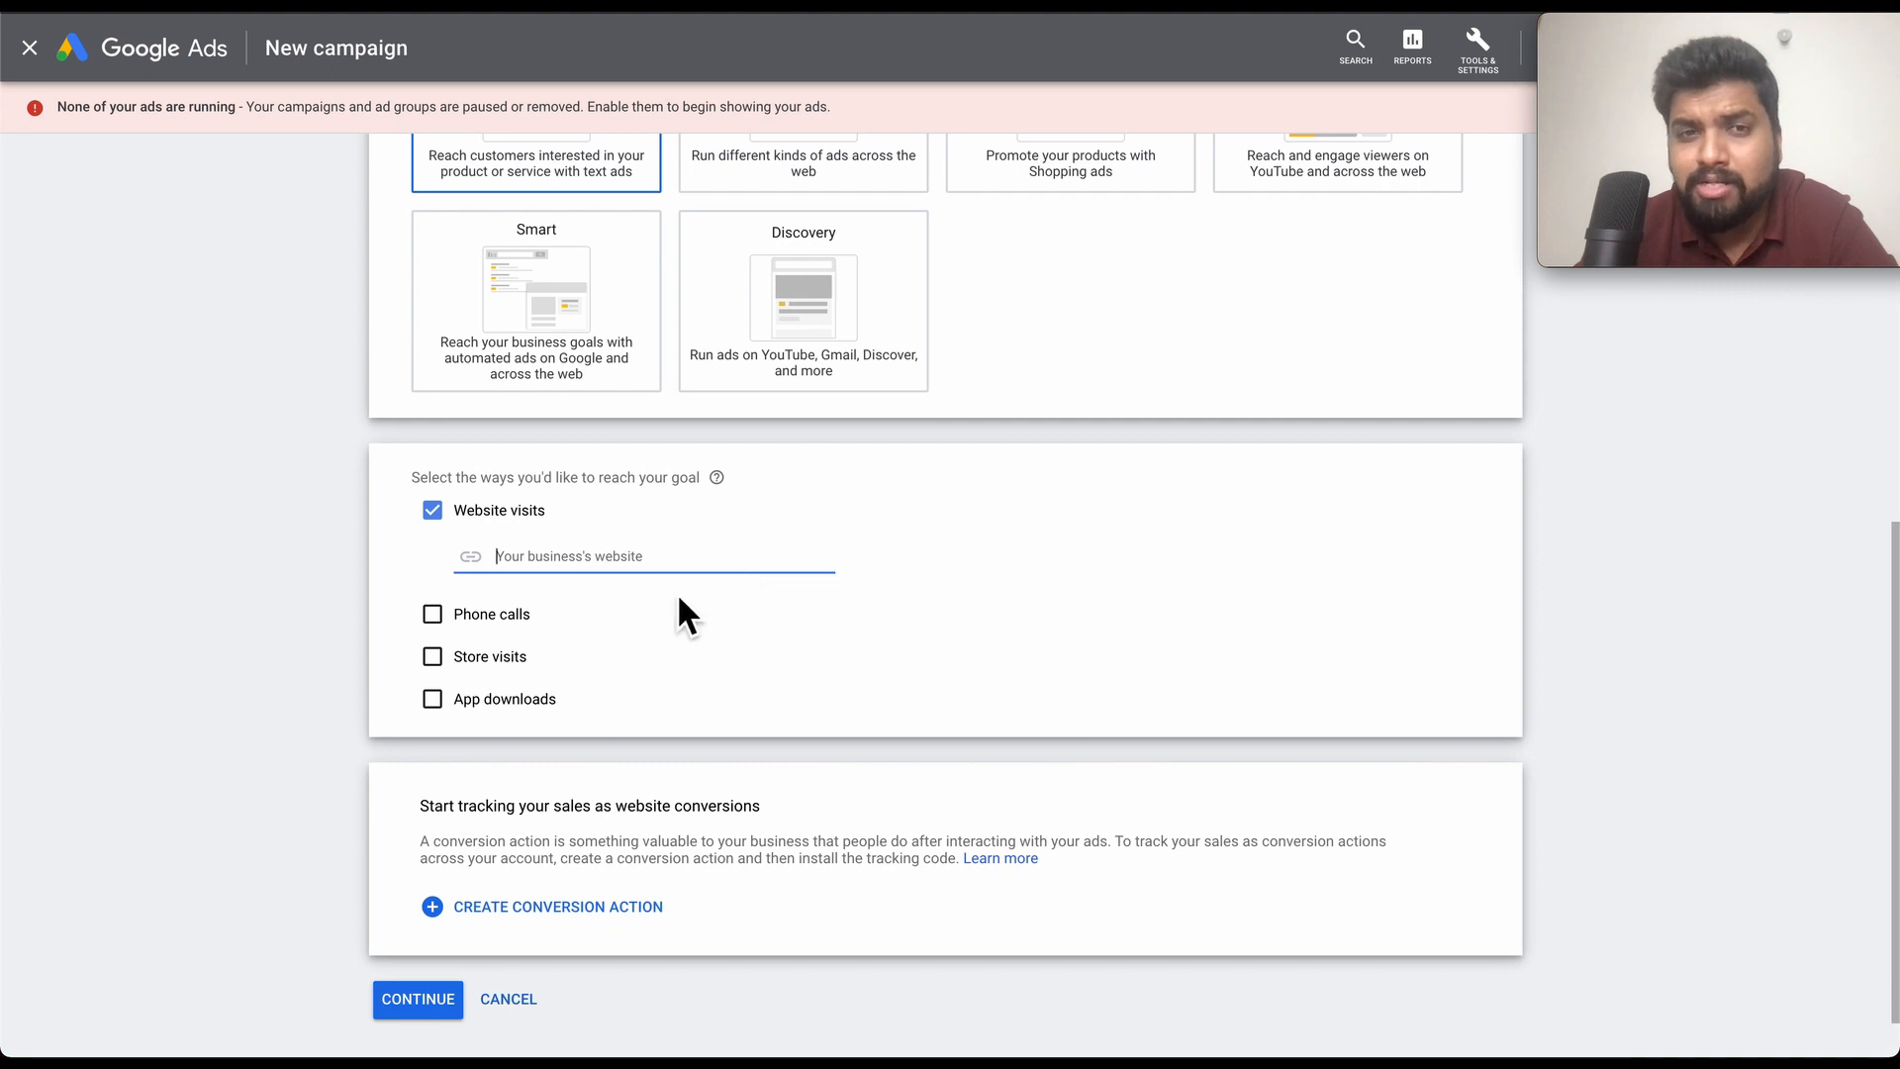
{"action": "left_click", "coordinate": [1114, 322]}
{"action": "scroll", "coordinate": [1113, 322], "scroll_direction": "up", "scroll_amount": 2}
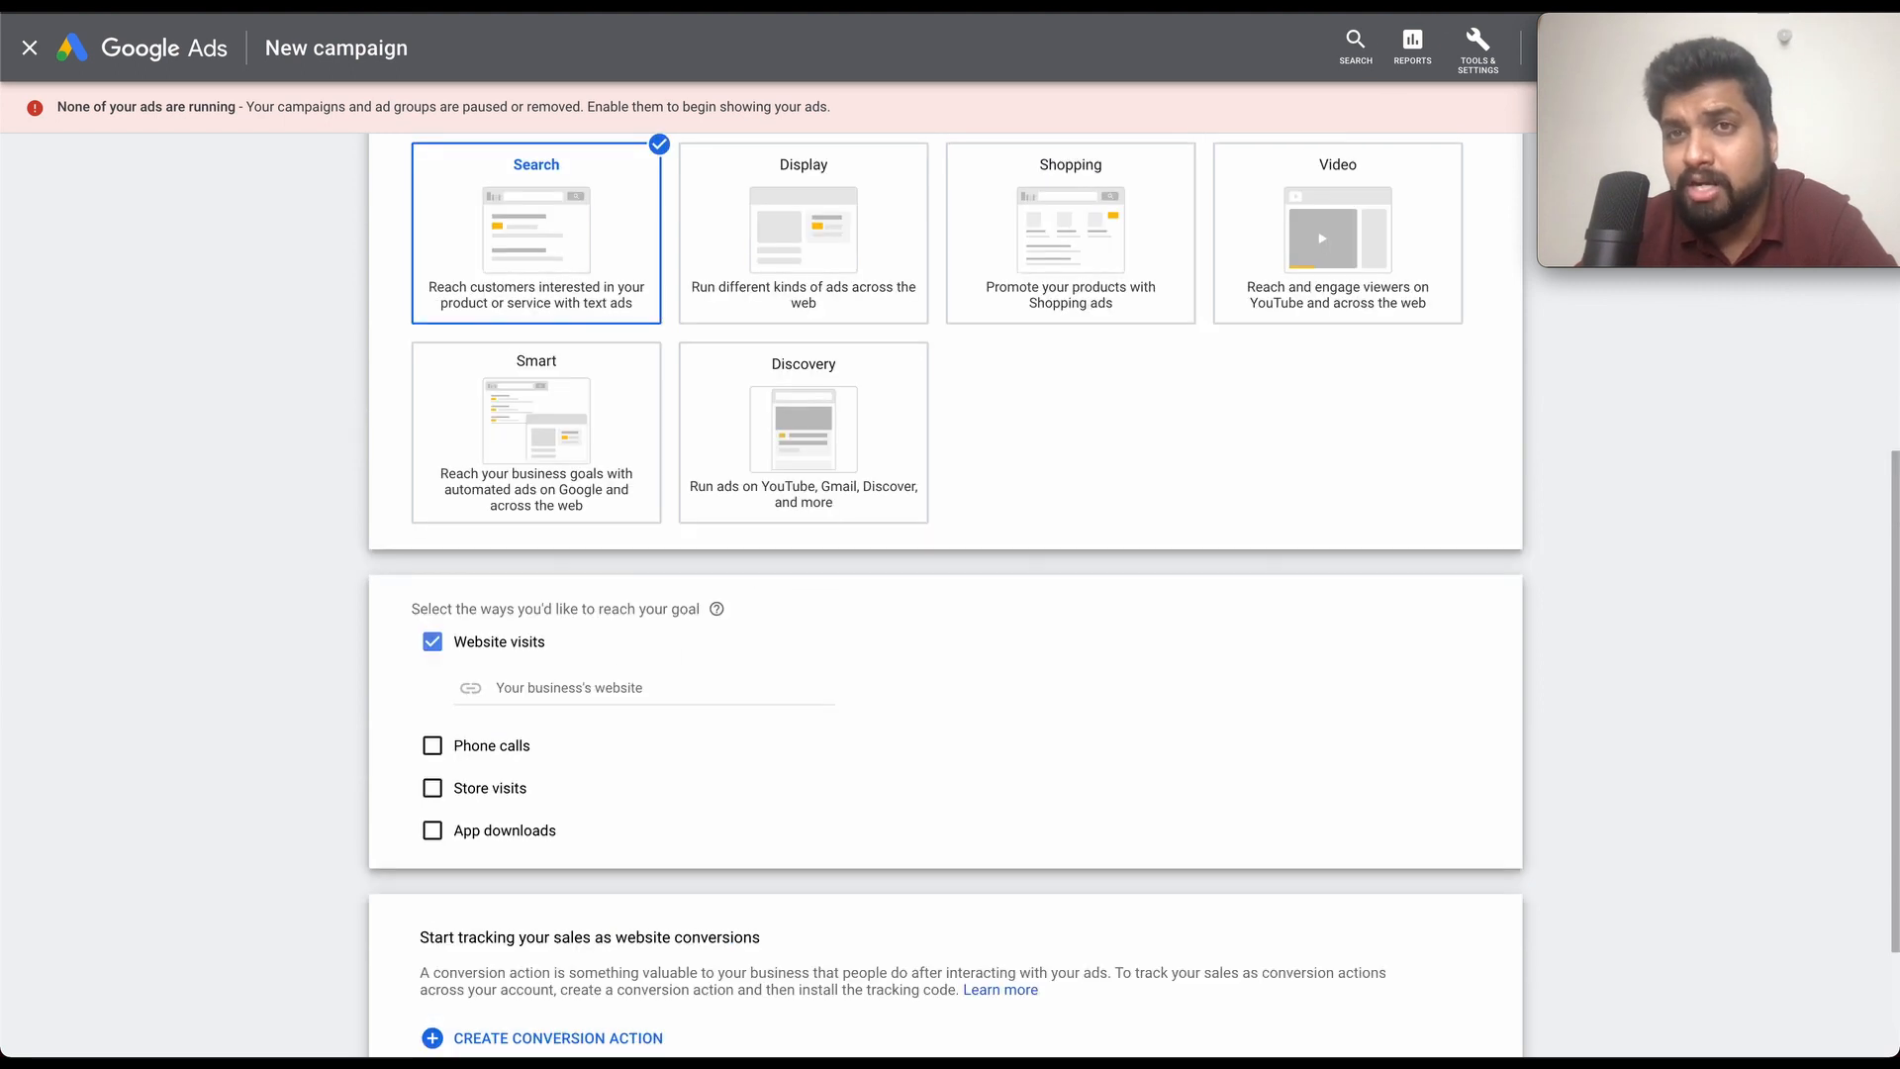
{"action": "key", "text": "ctrl+shift+n"}
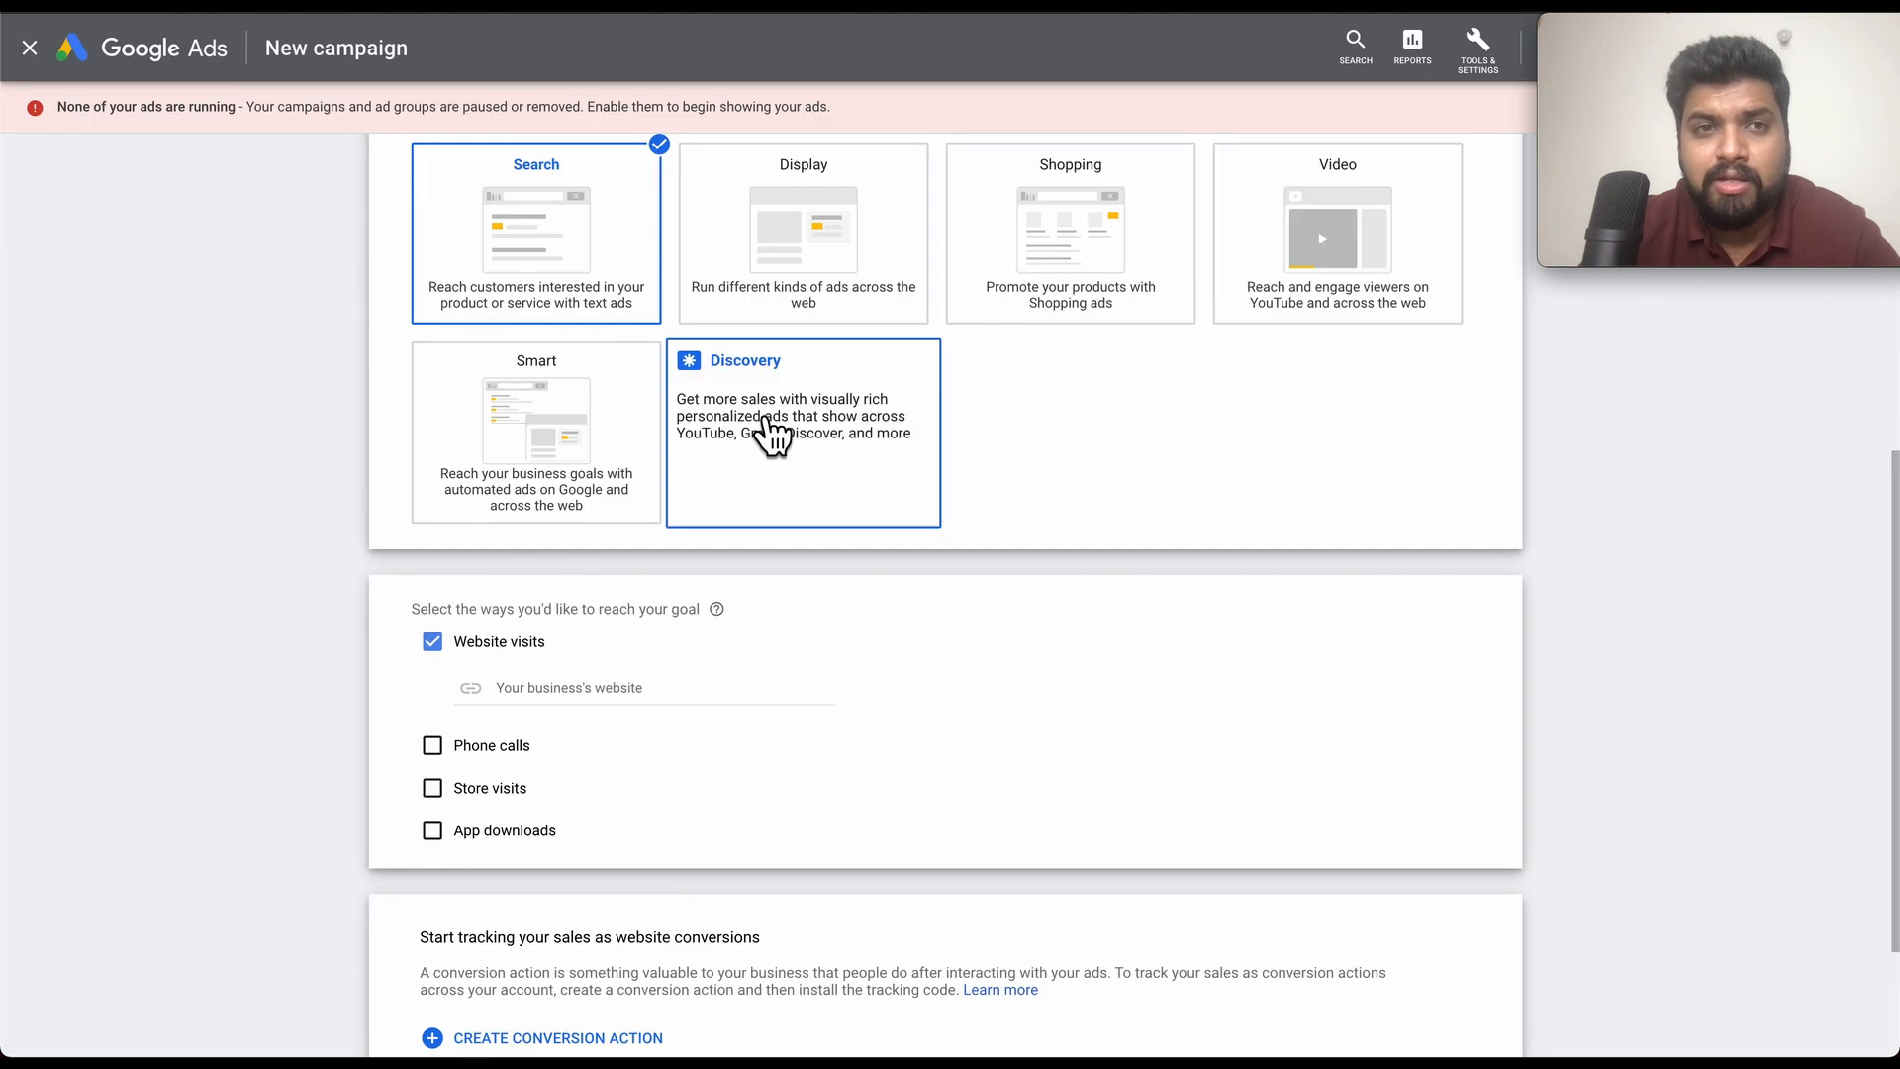
{"action": "left_click", "coordinate": [580, 693]}
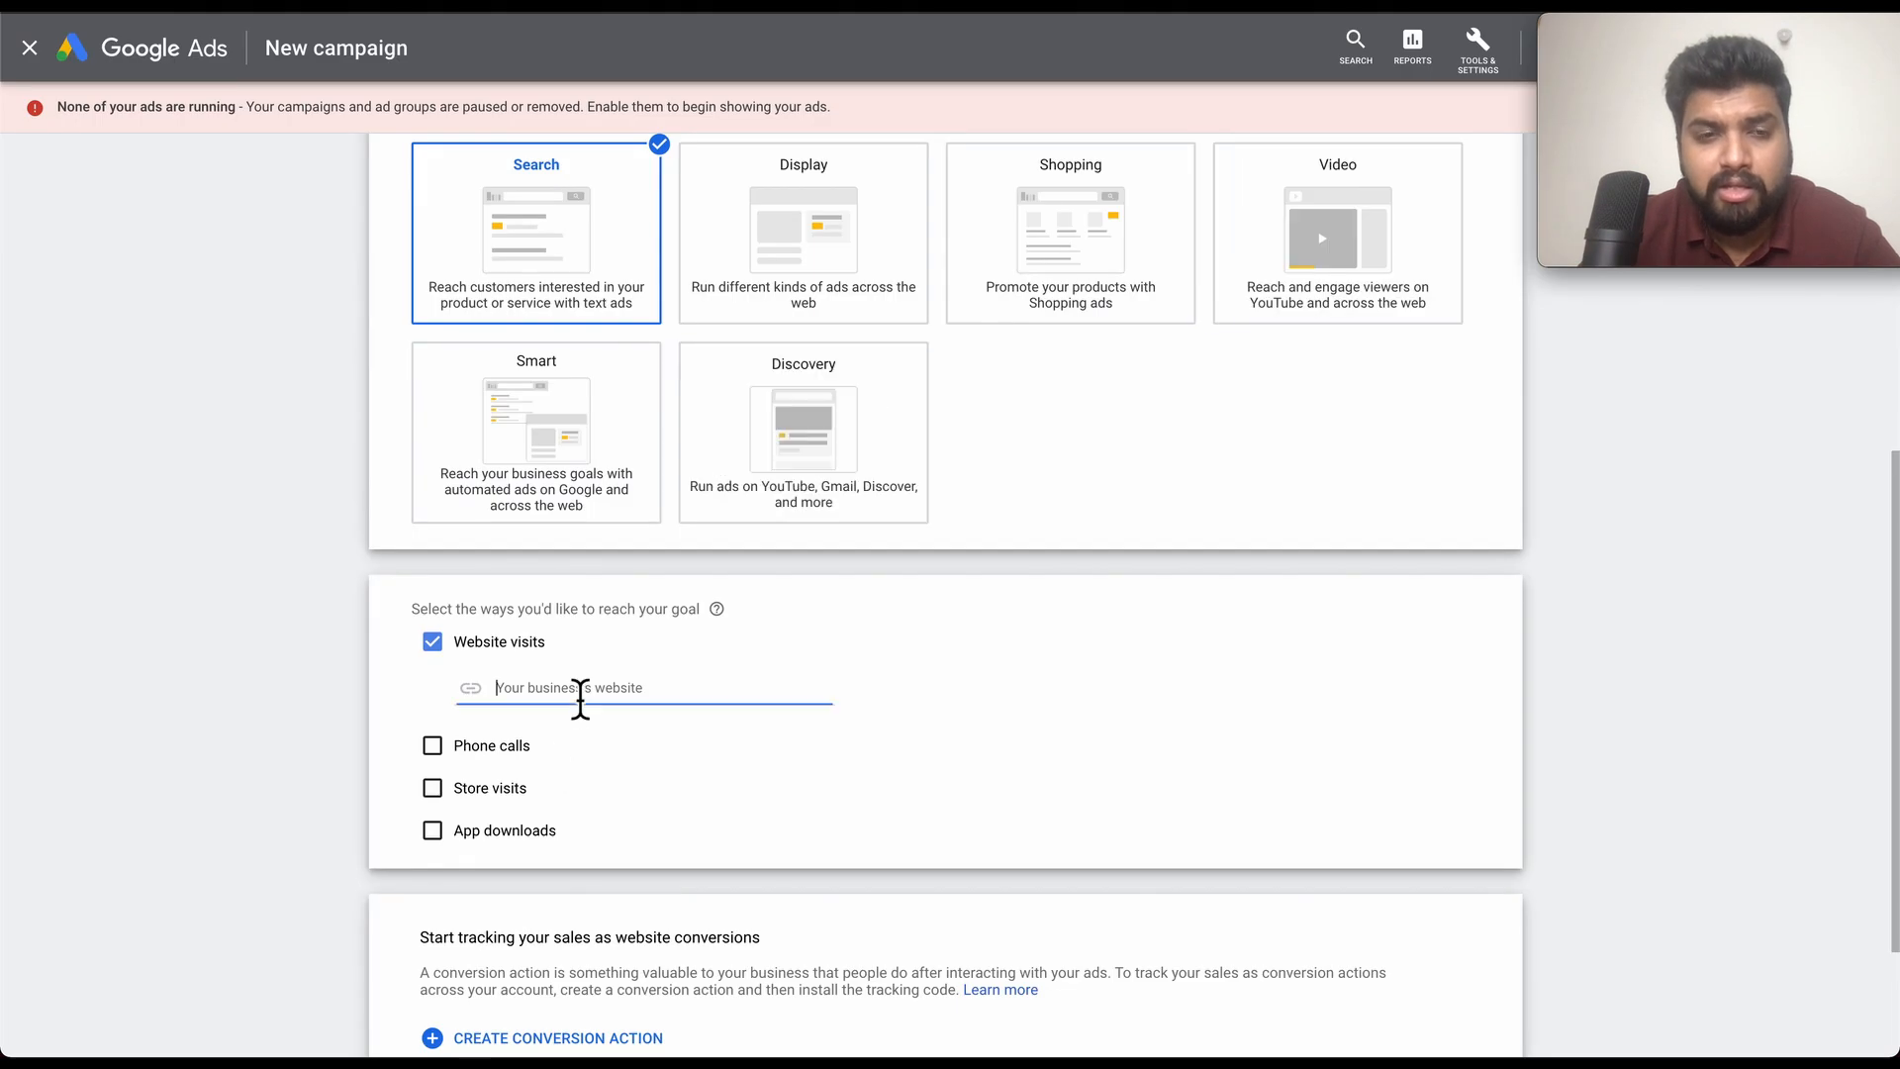
{"action": "type", "text": "https://www.flipkart.com/"}
{"action": "left_click", "coordinate": [798, 752]}
{"action": "scroll", "coordinate": [798, 752], "scroll_direction": "down", "scroll_amount": 3}
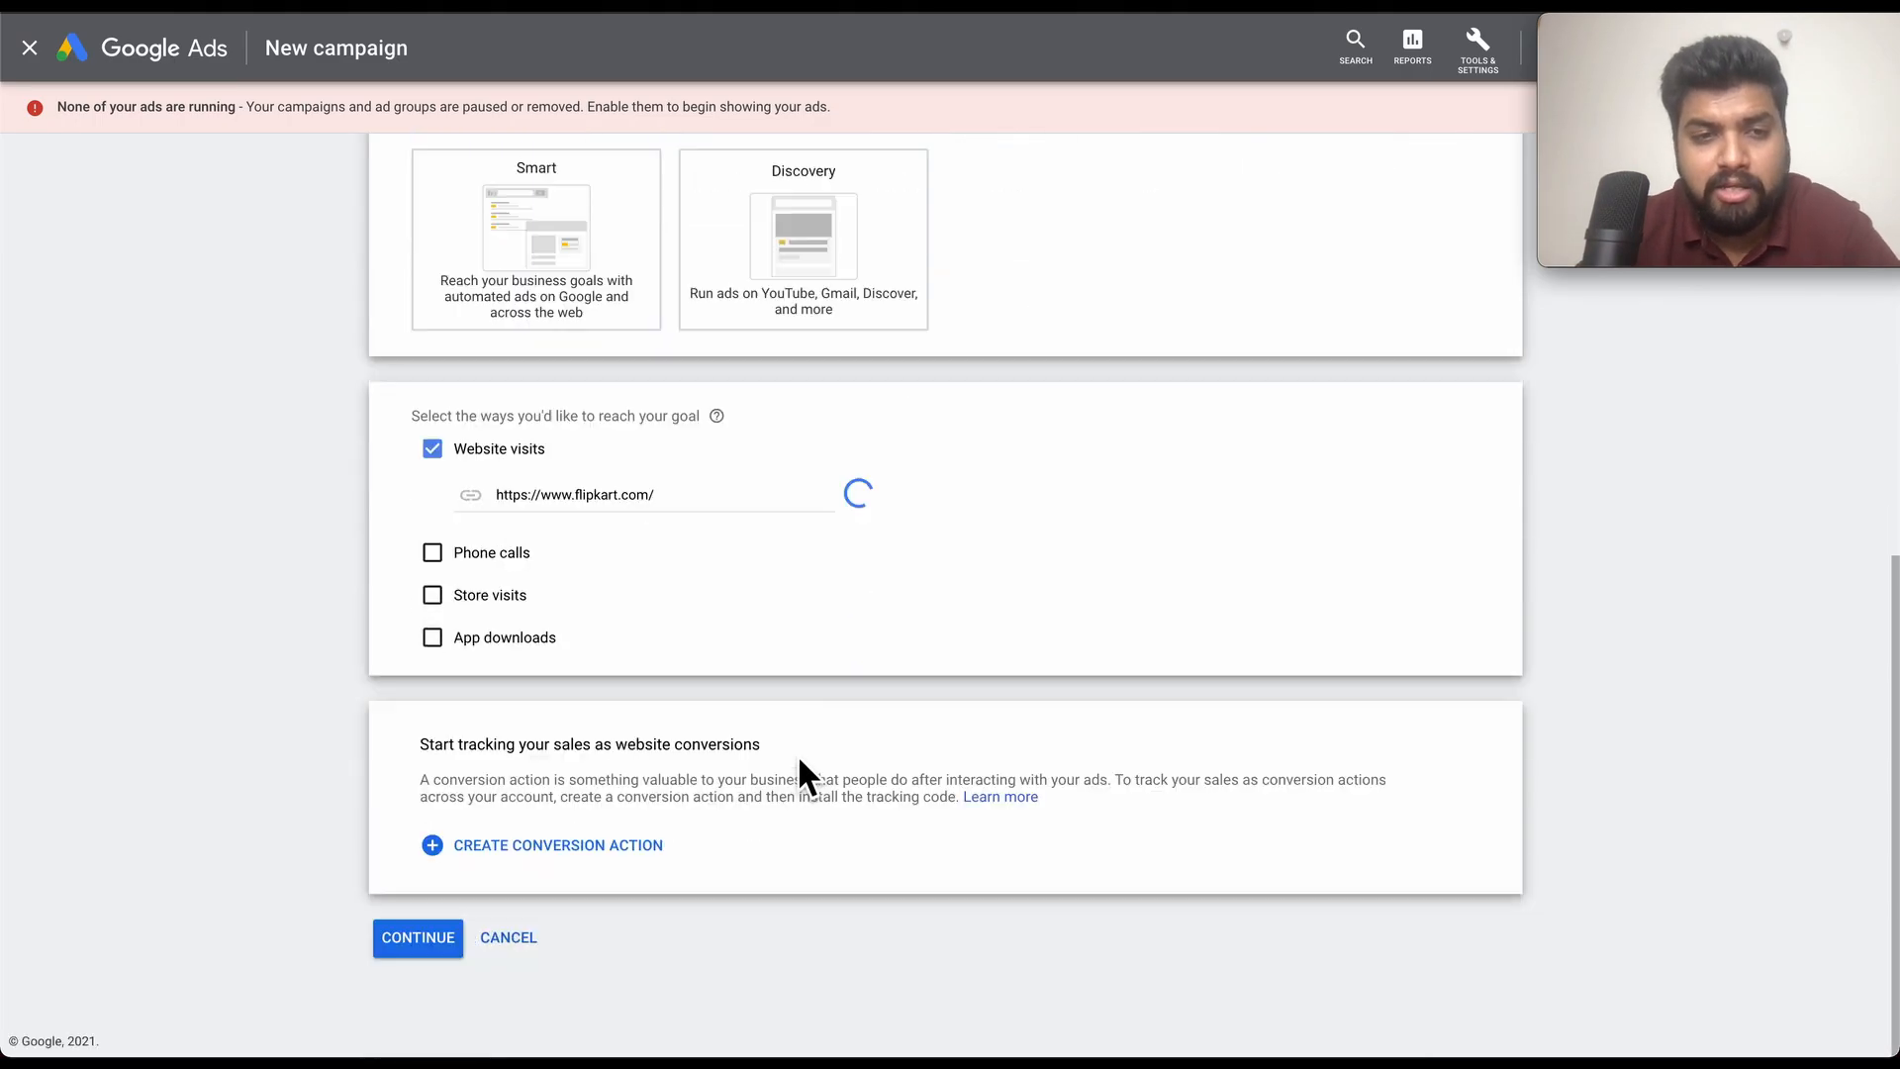
{"action": "left_click", "coordinate": [439, 951]}
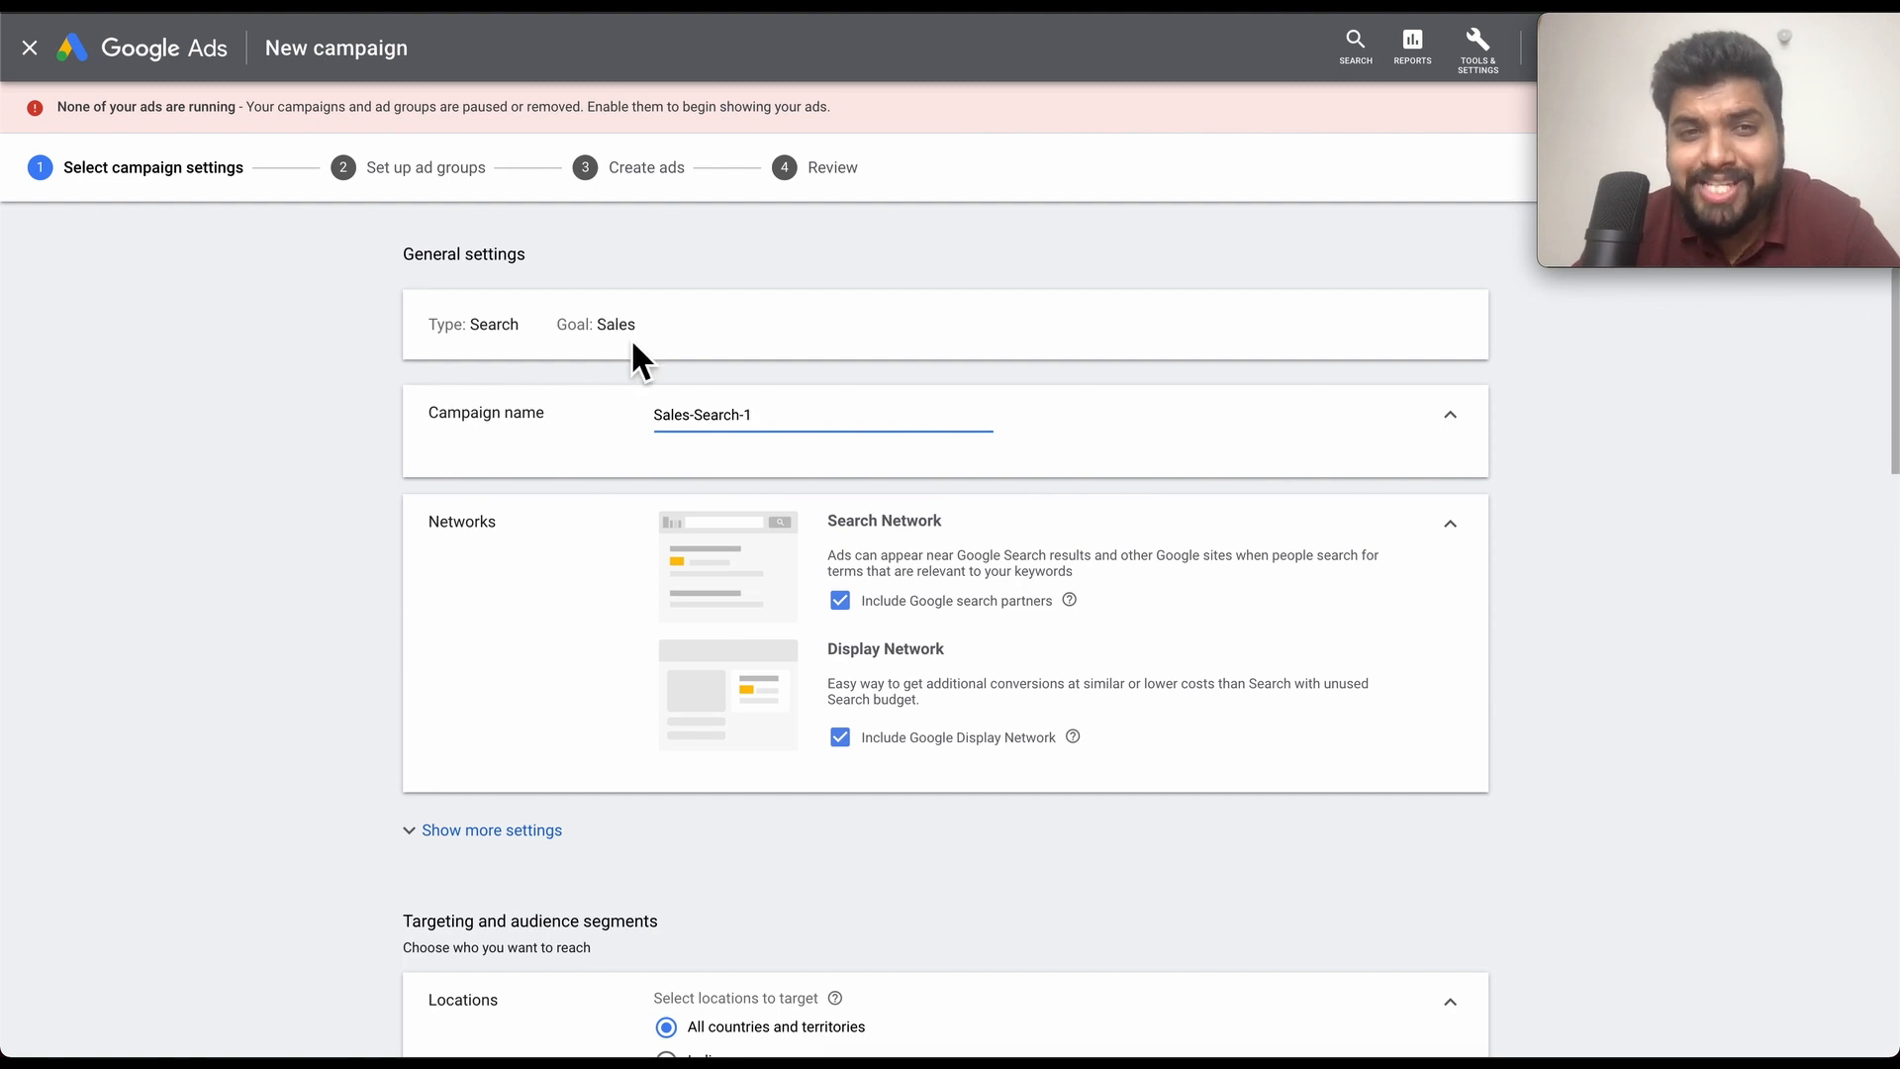
- Rename the campaign as Sales-Test-EM
{"action": "triple_click", "coordinate": [792, 426]}
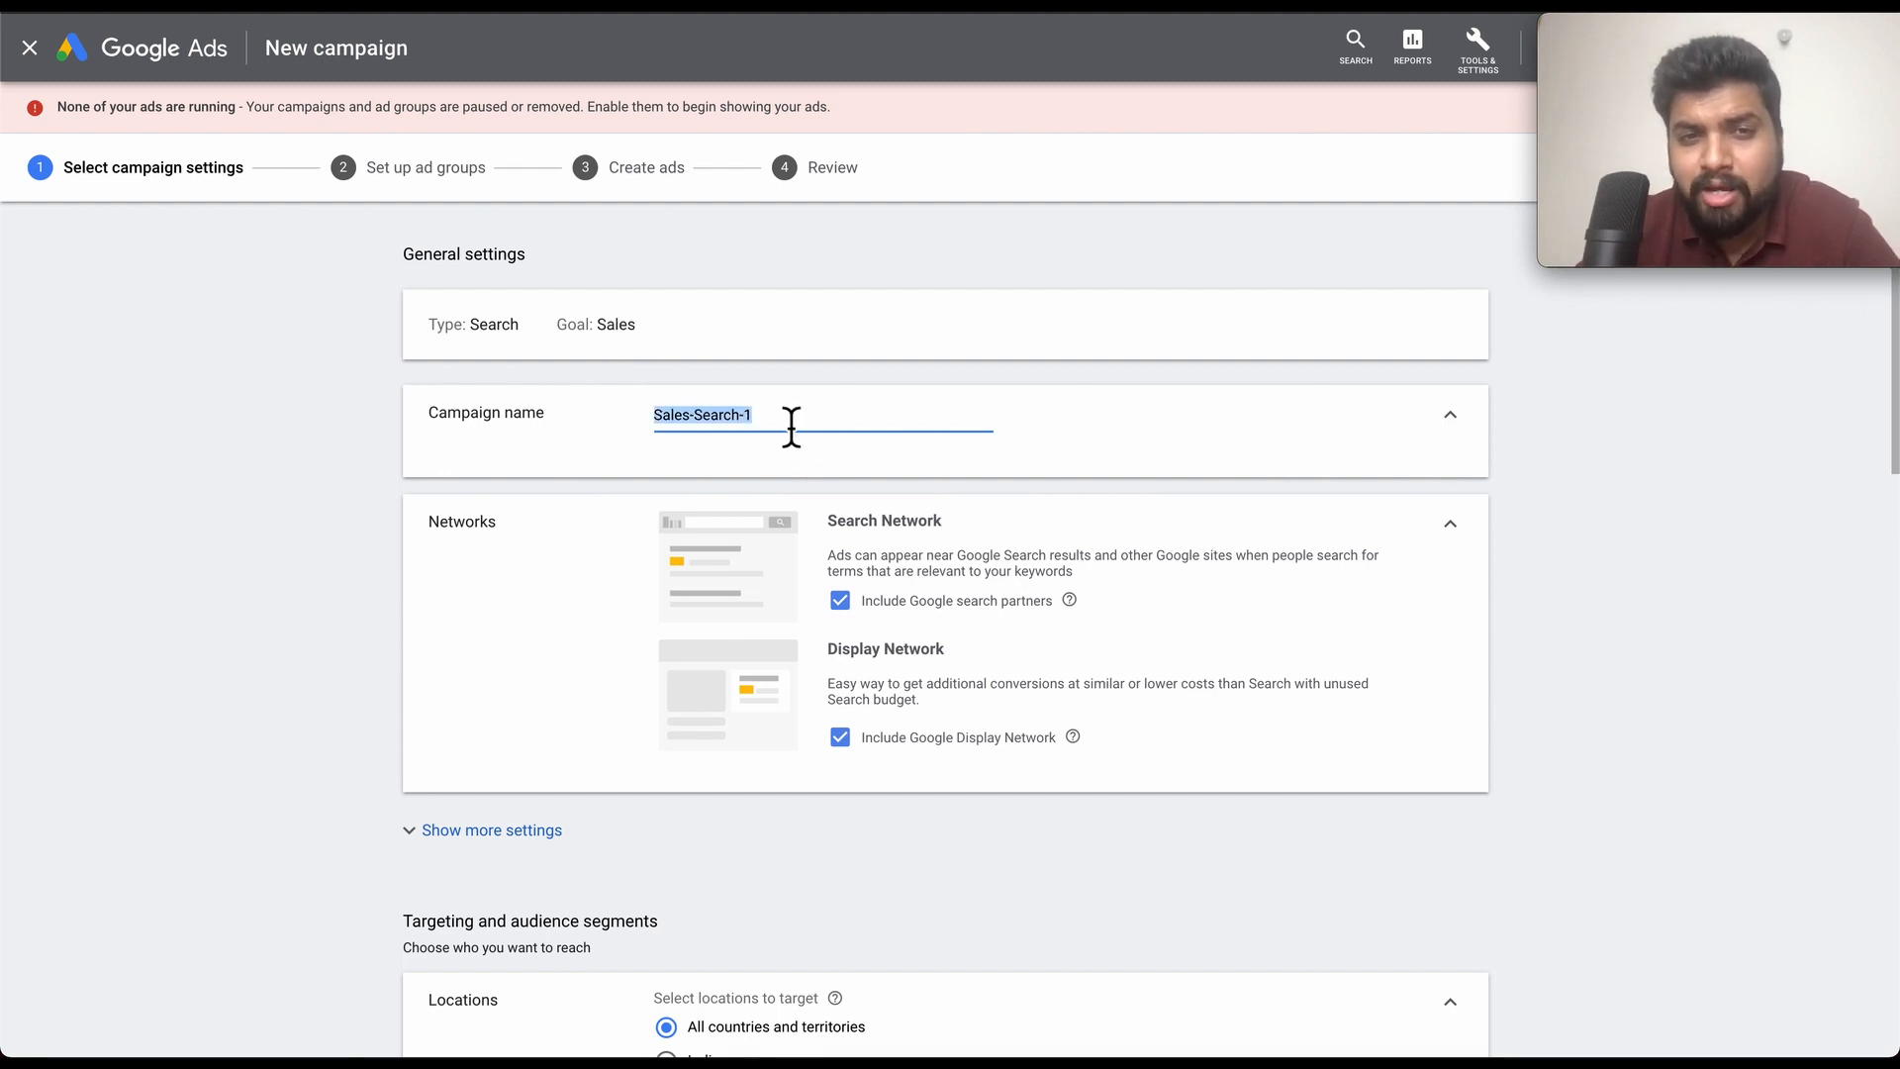
{"action": "type", "text": "Sale"}
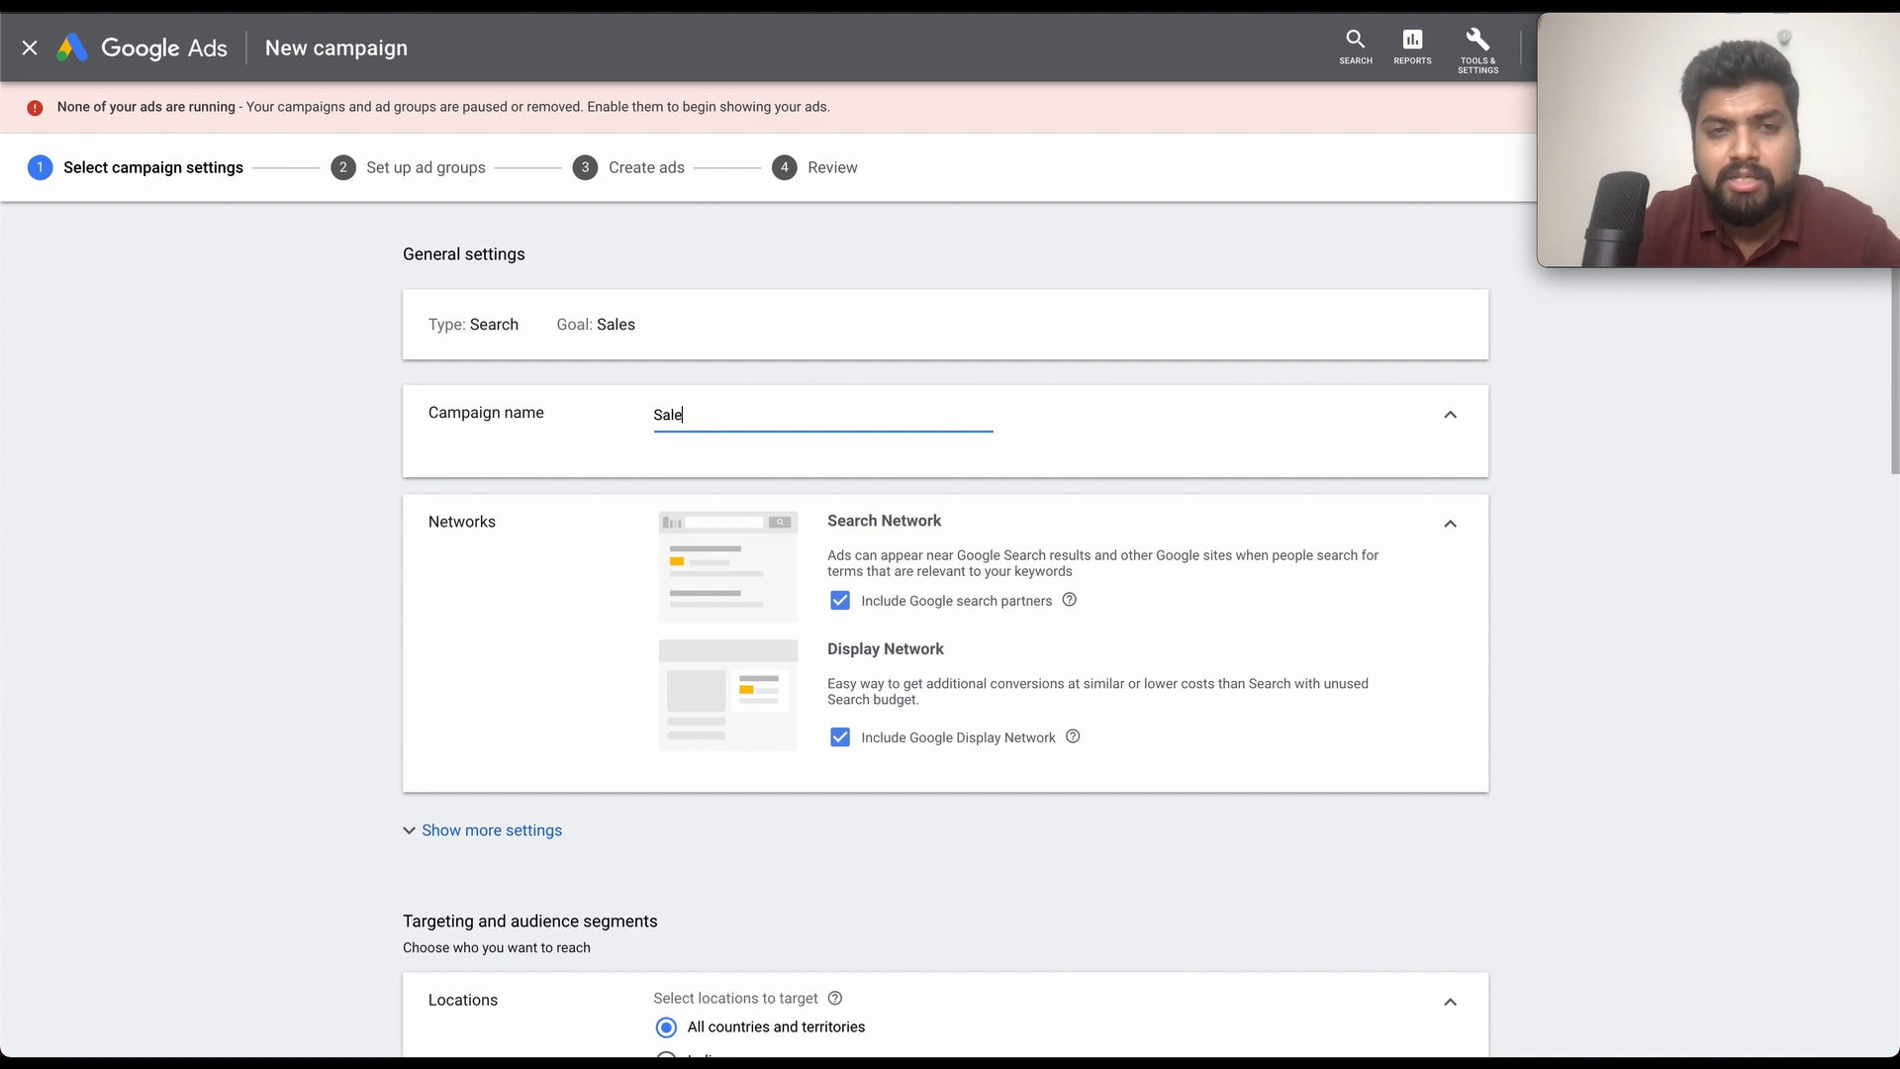
{"action": "type", "text": "s-Test-EM"}
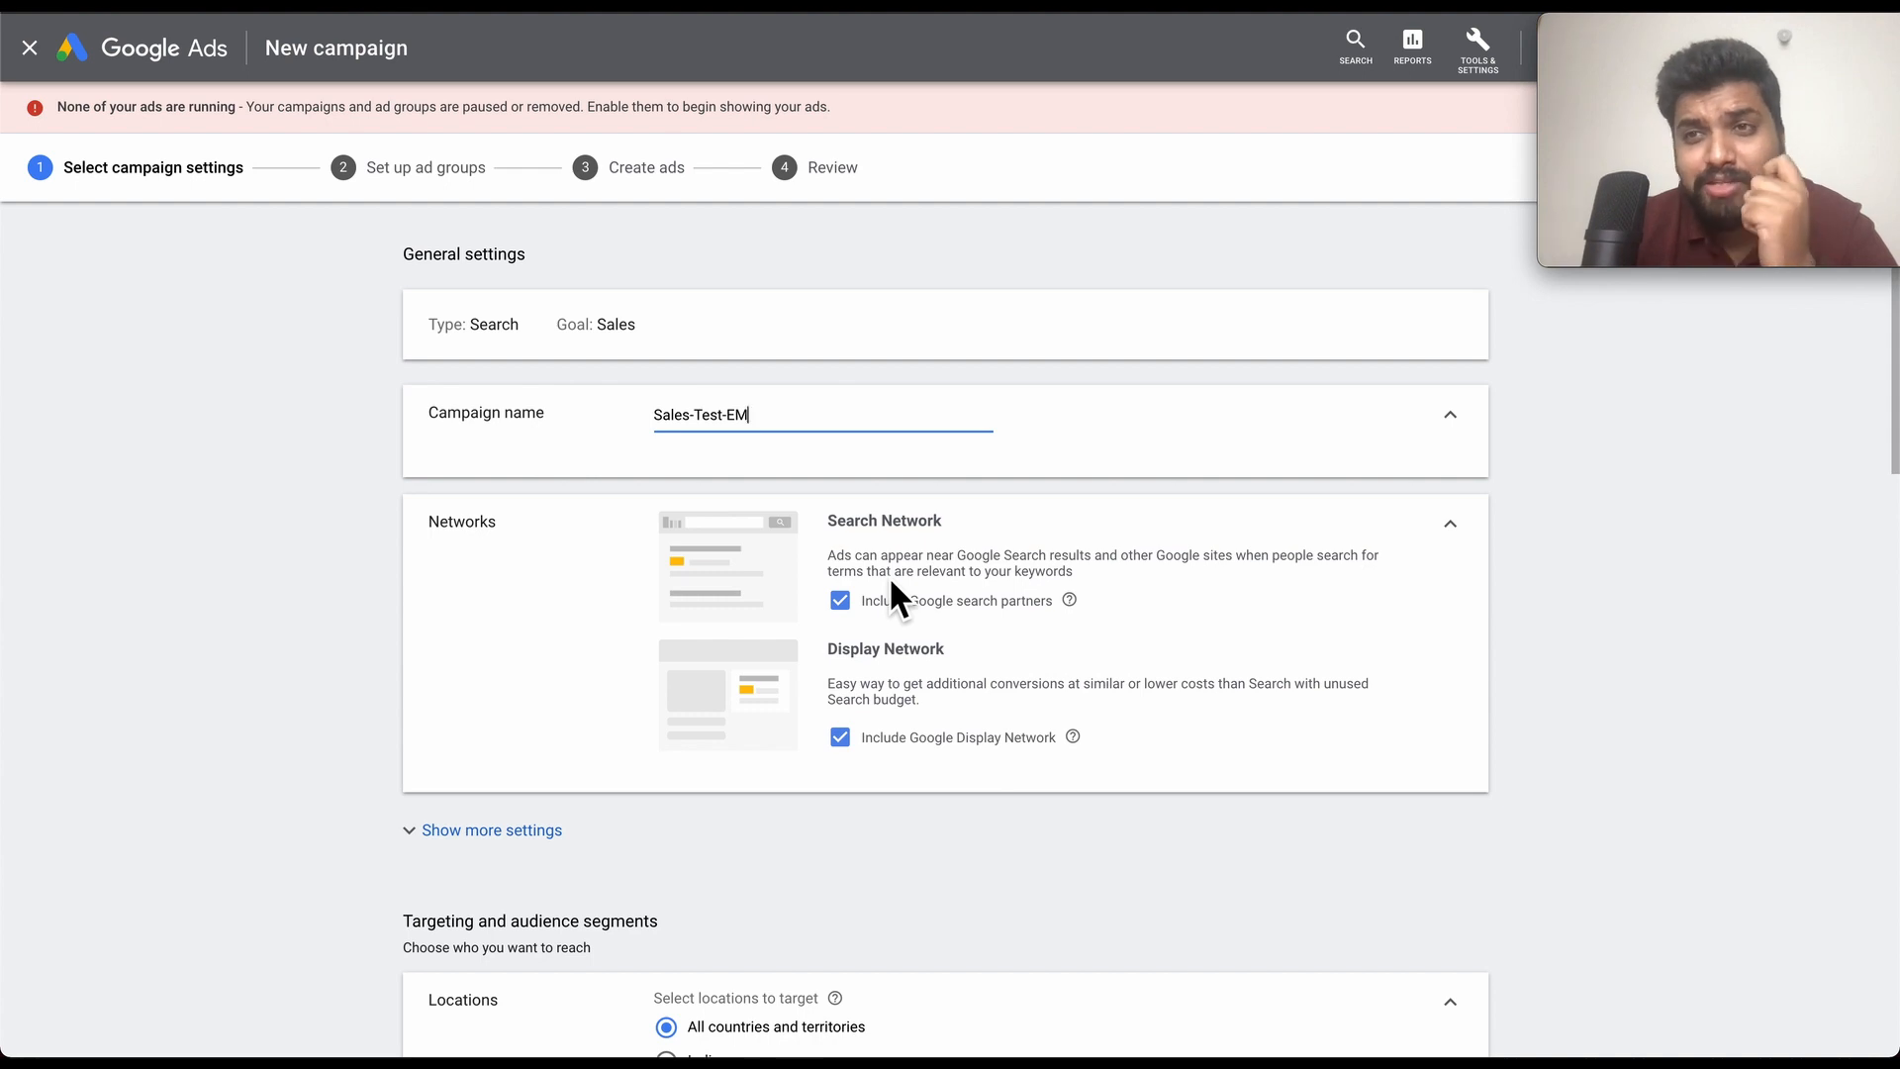
- Exclude the Google Display Network from the campaign's networks
{"action": "scroll", "coordinate": [1020, 673], "scroll_direction": "down", "scroll_amount": 1}
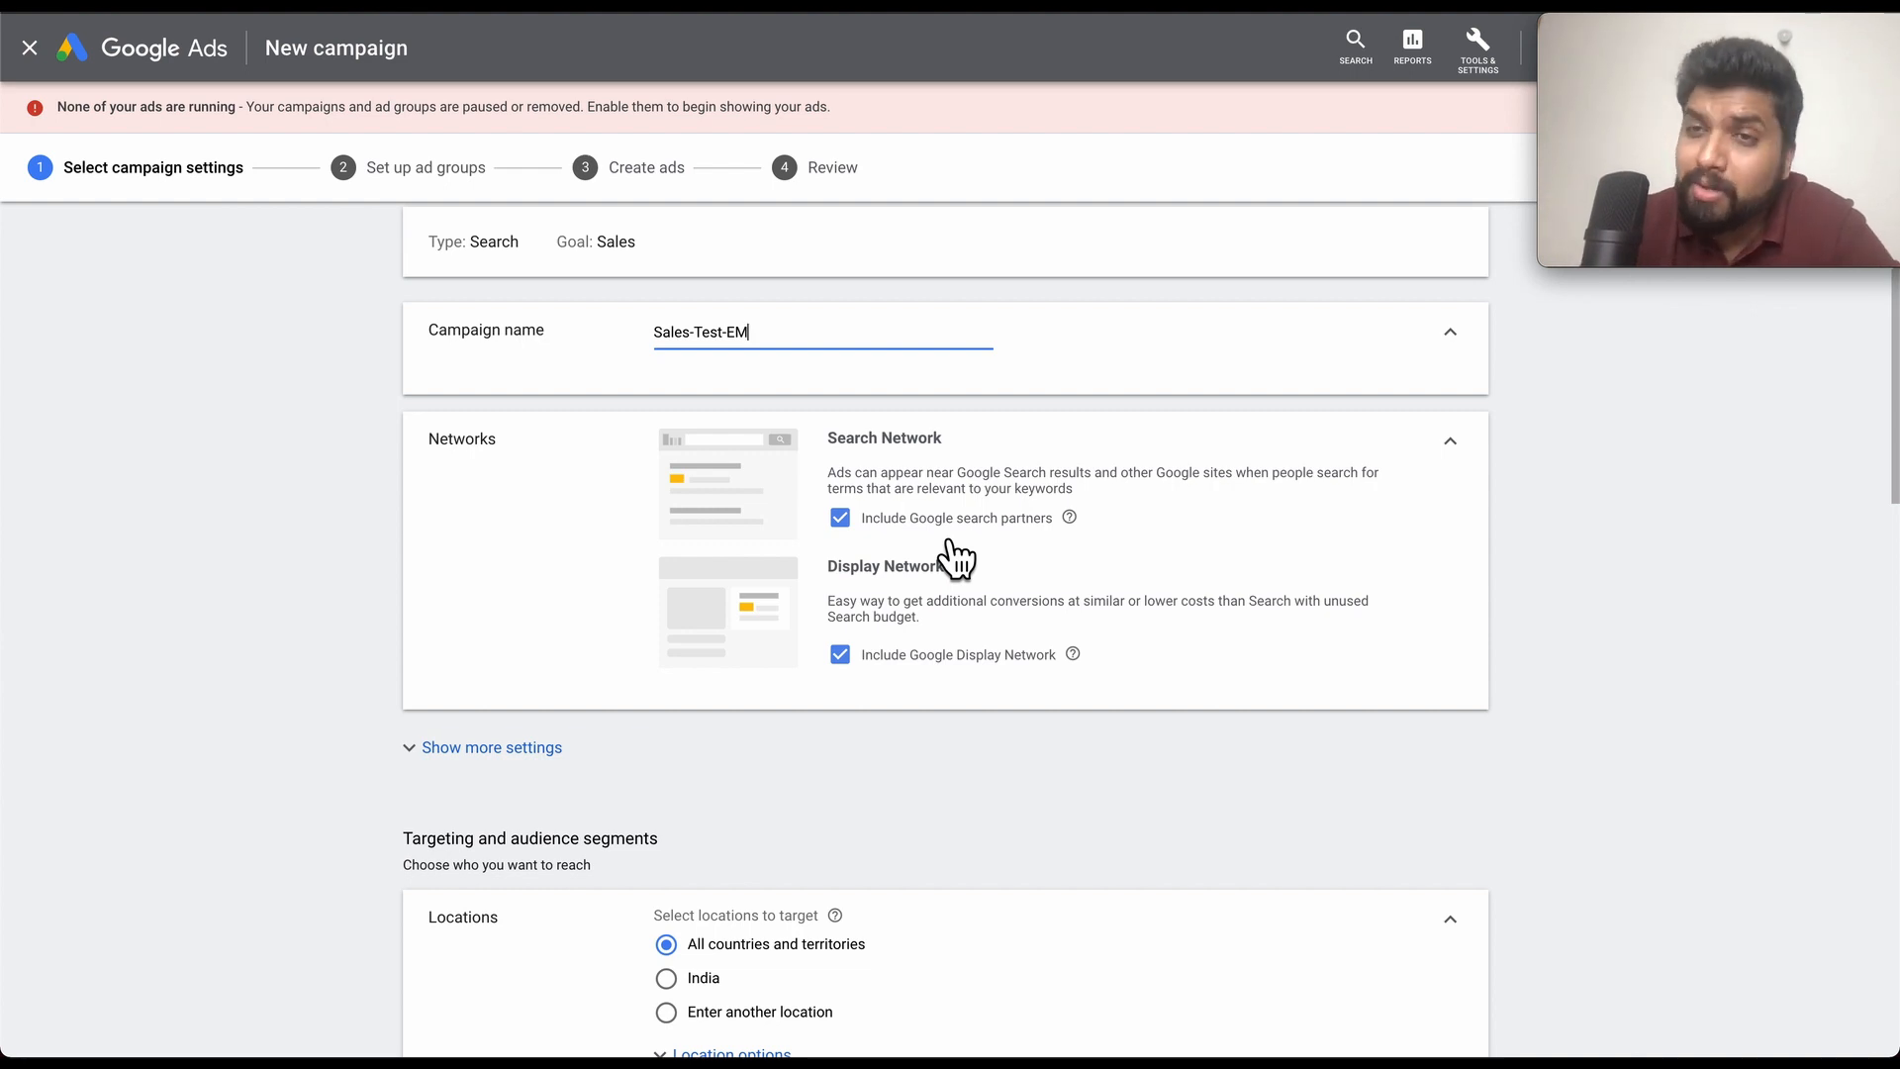
{"action": "scroll", "coordinate": [999, 646], "scroll_direction": "down", "scroll_amount": 1}
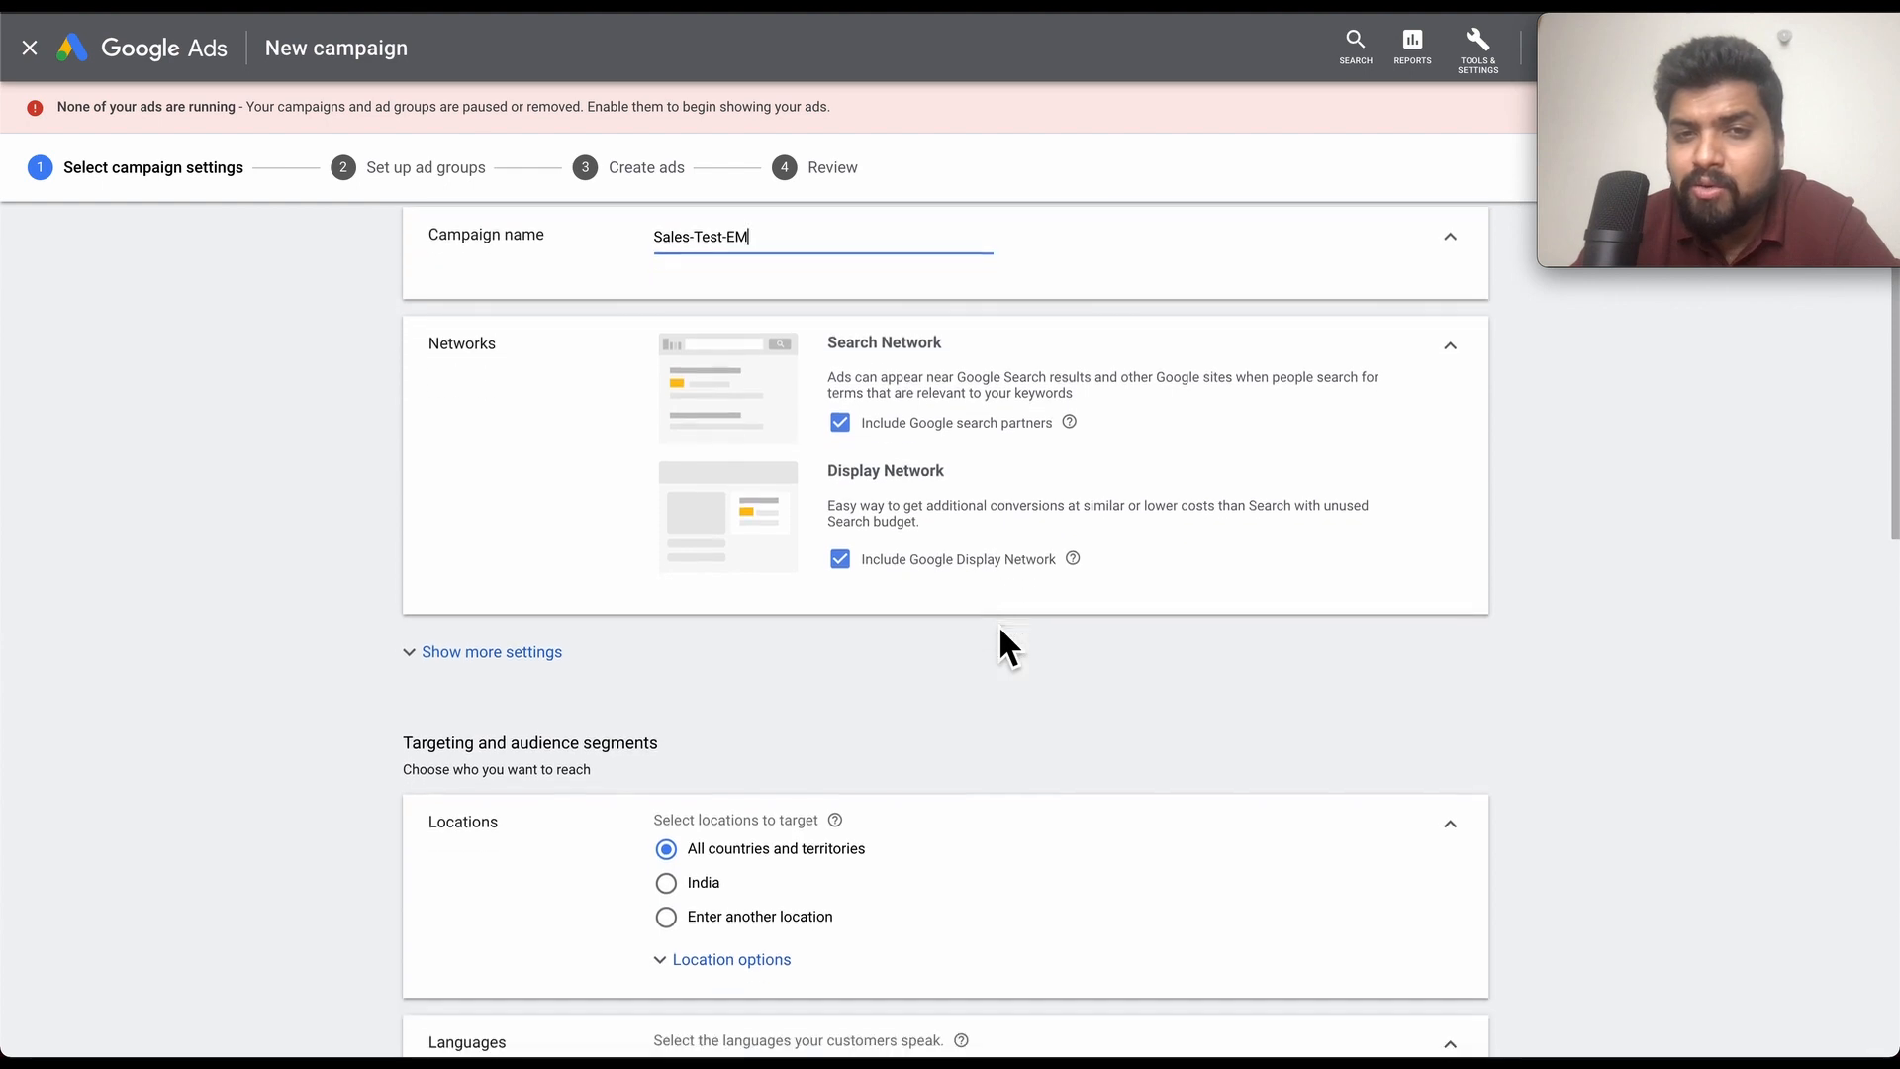
{"action": "scroll", "coordinate": [990, 520], "scroll_direction": "down", "scroll_amount": 1}
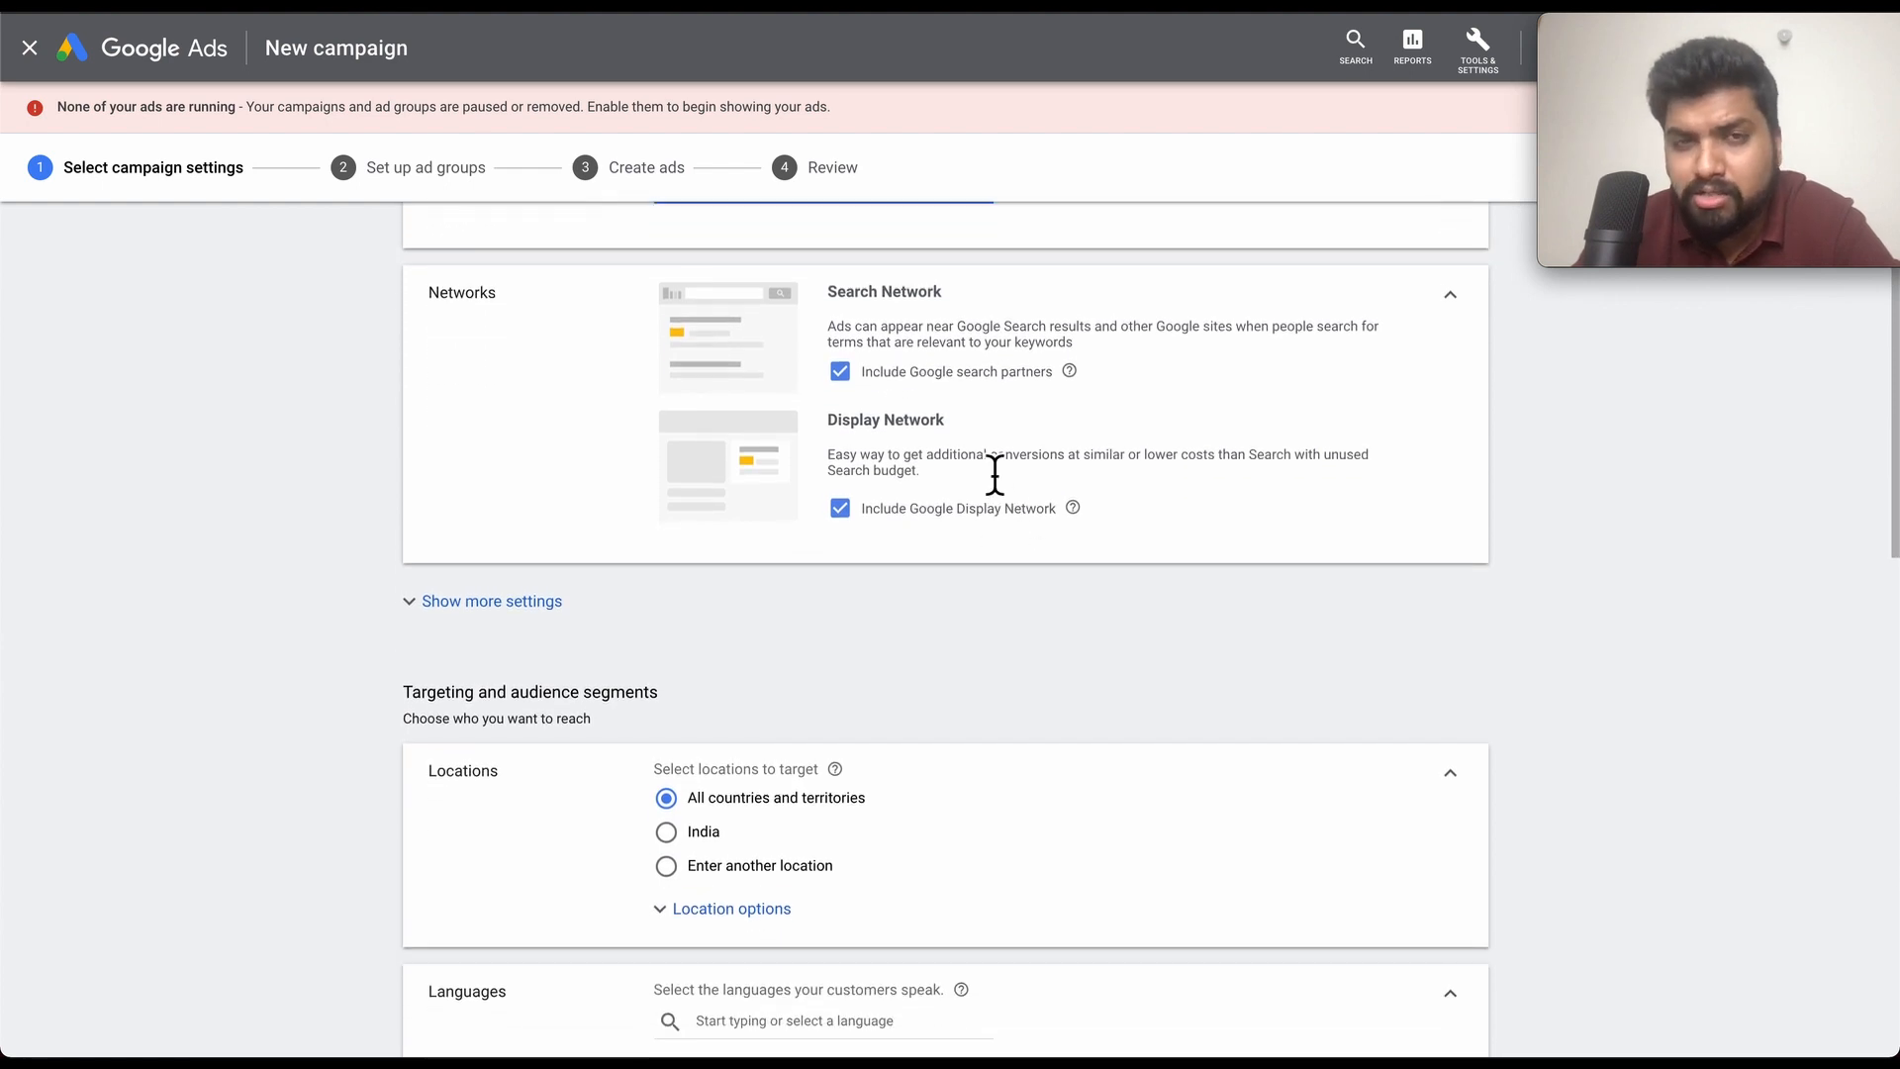
{"action": "scroll", "coordinate": [995, 475], "scroll_direction": "down", "scroll_amount": 1}
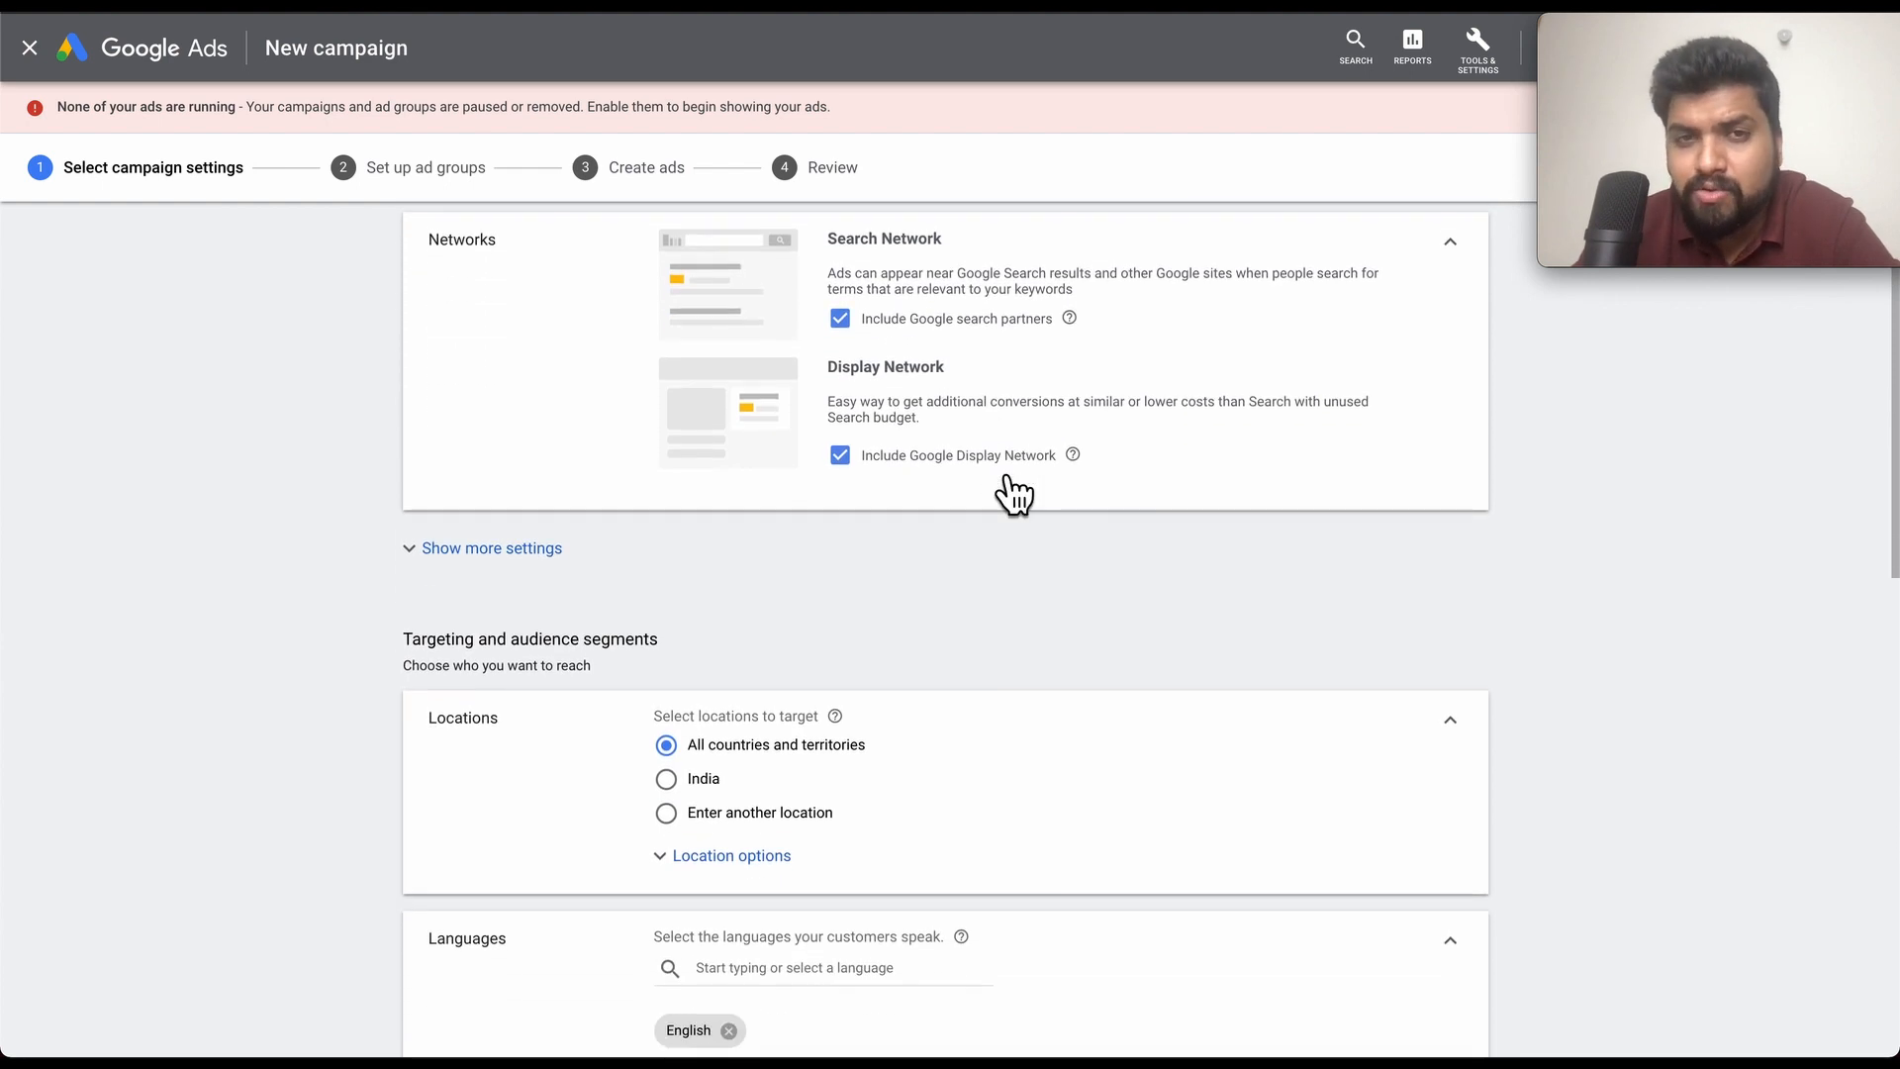
{"action": "left_click", "coordinate": [849, 465]}
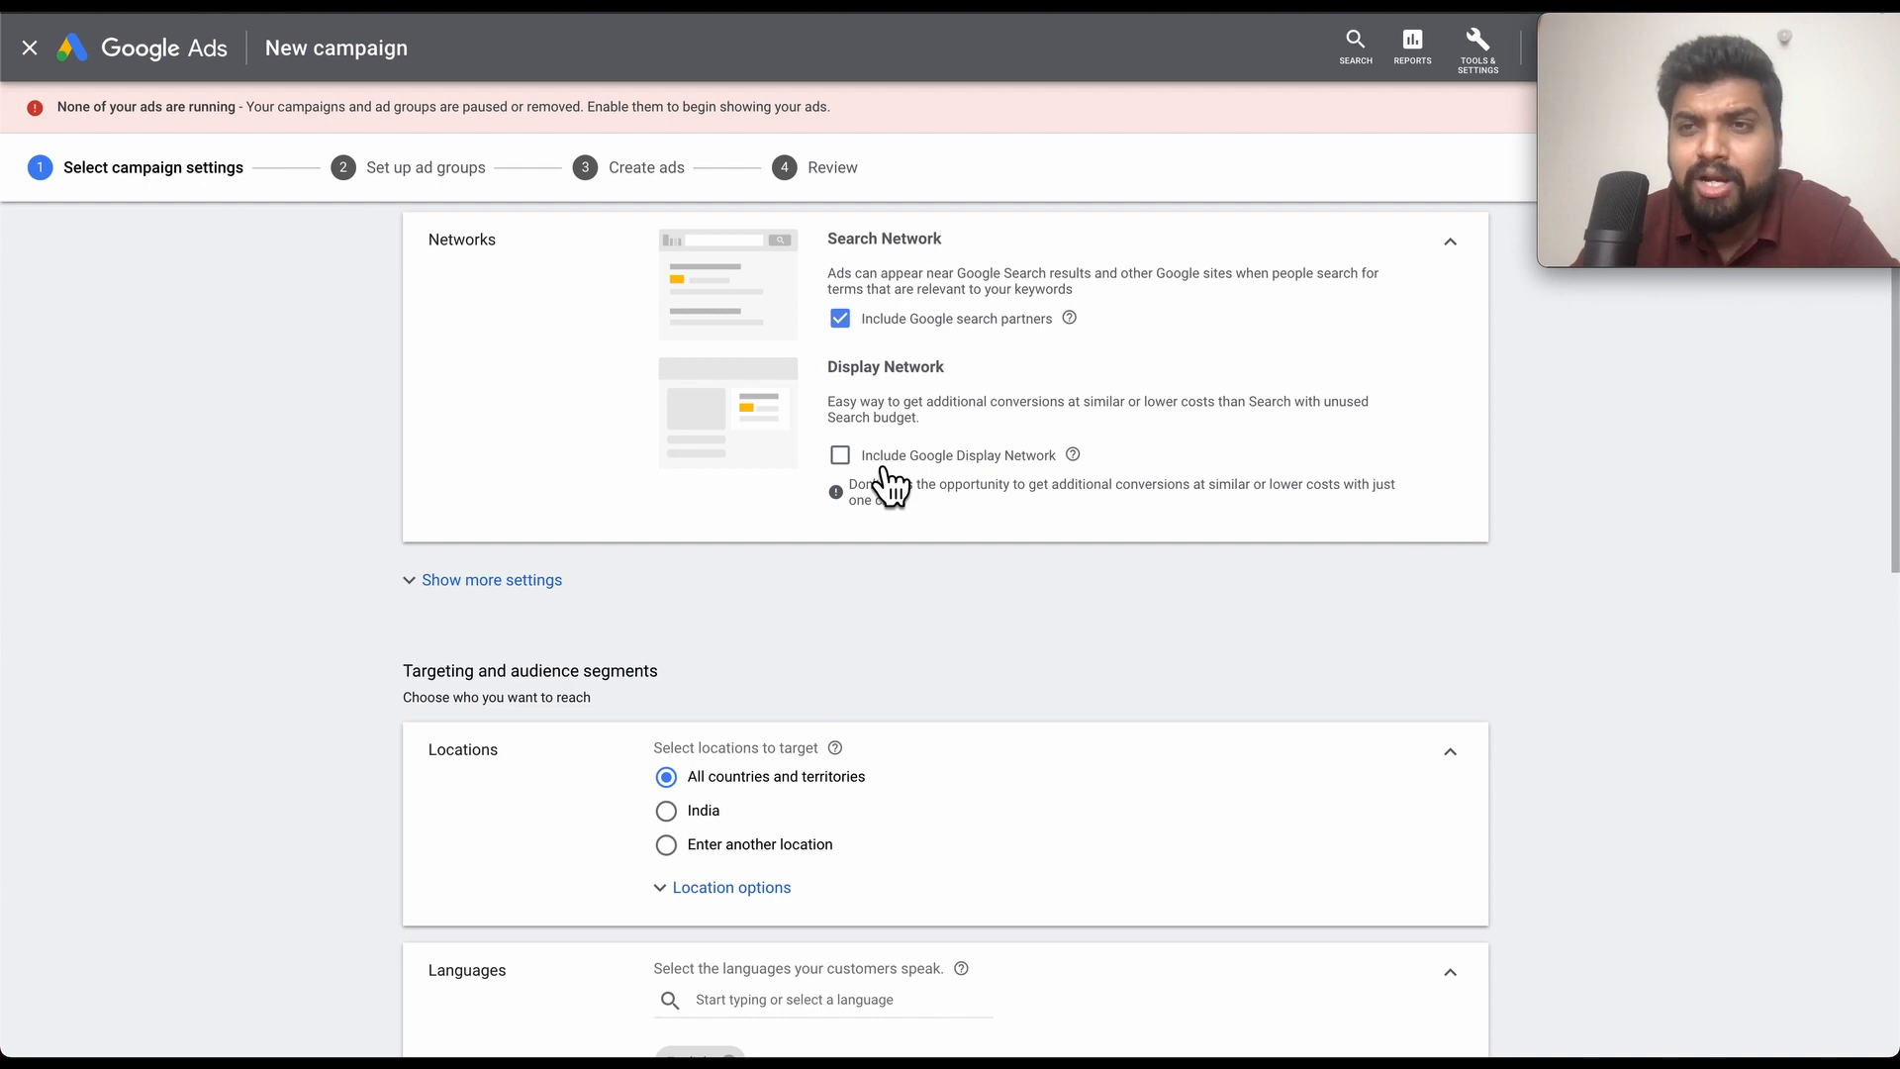
- Show the additional campaign settings and switch the end date option from None to Select a date
{"action": "left_click", "coordinate": [500, 598]}
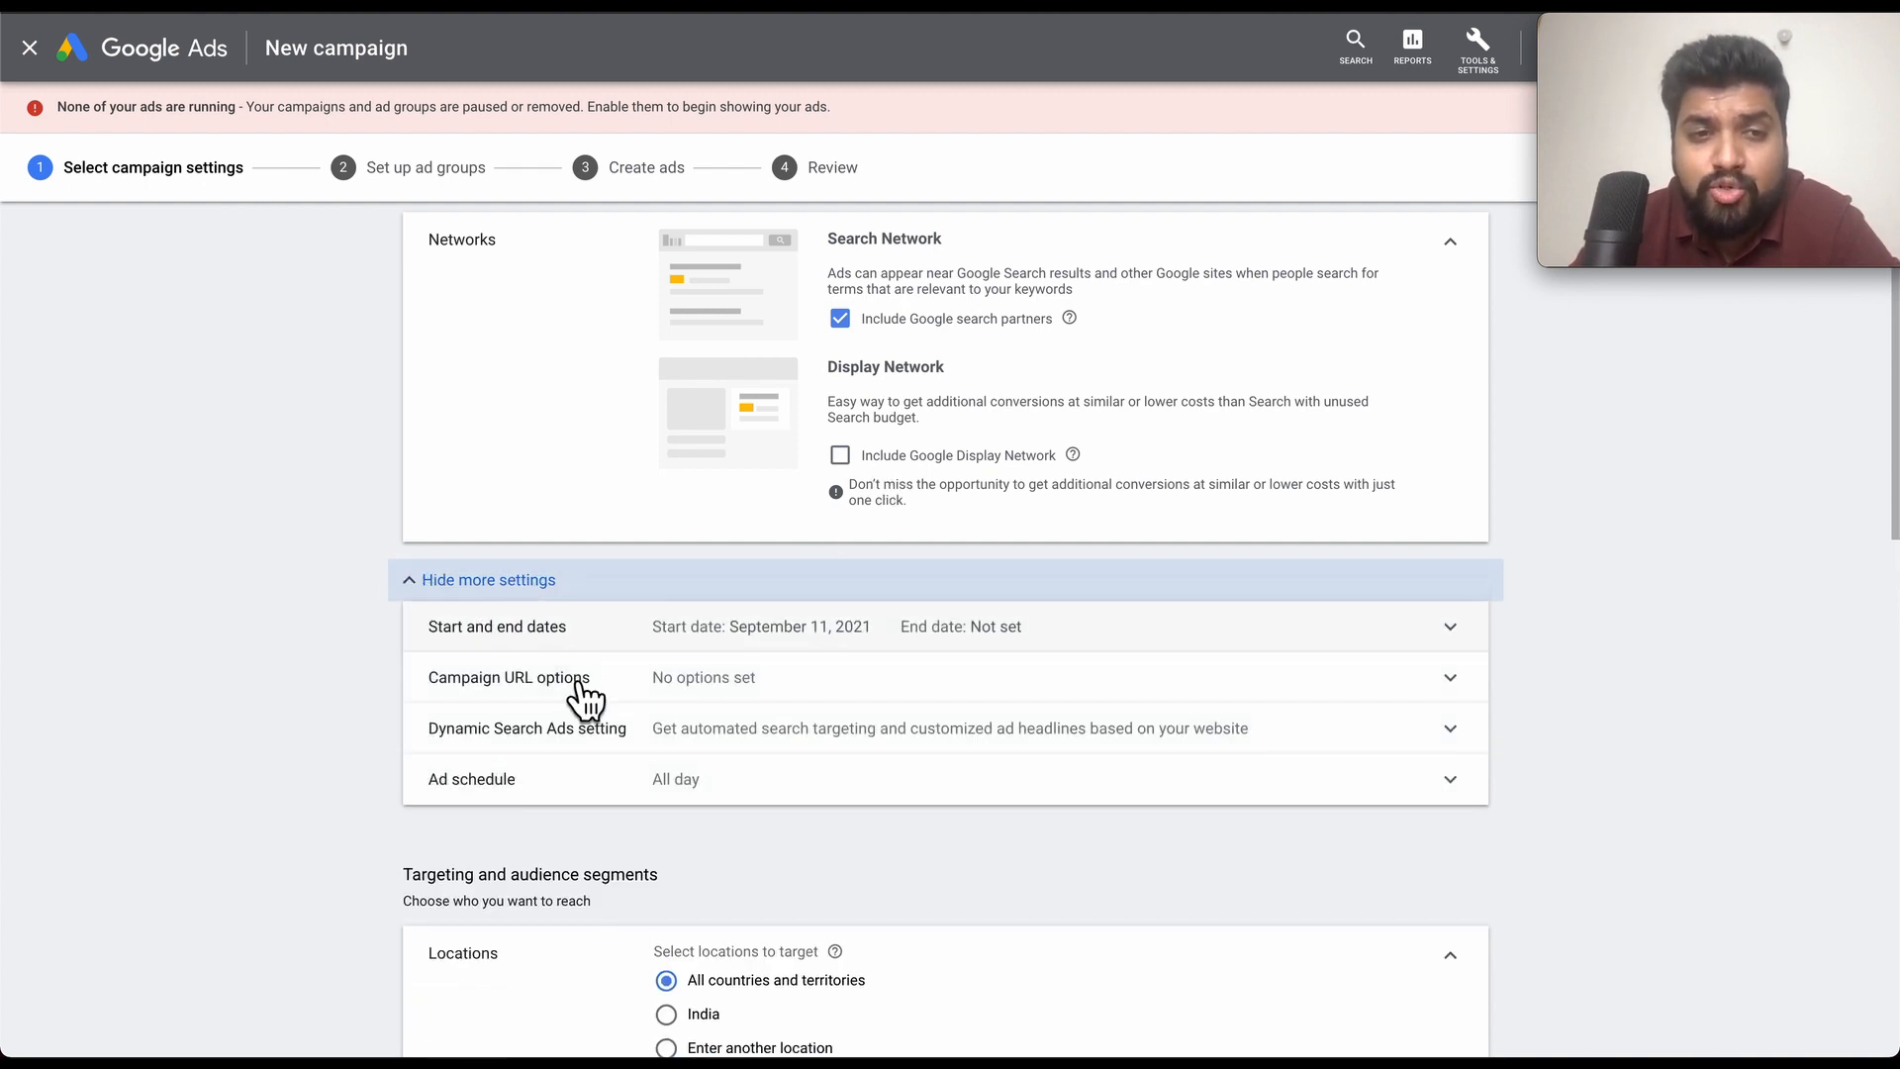
{"action": "scroll", "coordinate": [586, 701], "scroll_direction": "down", "scroll_amount": 2}
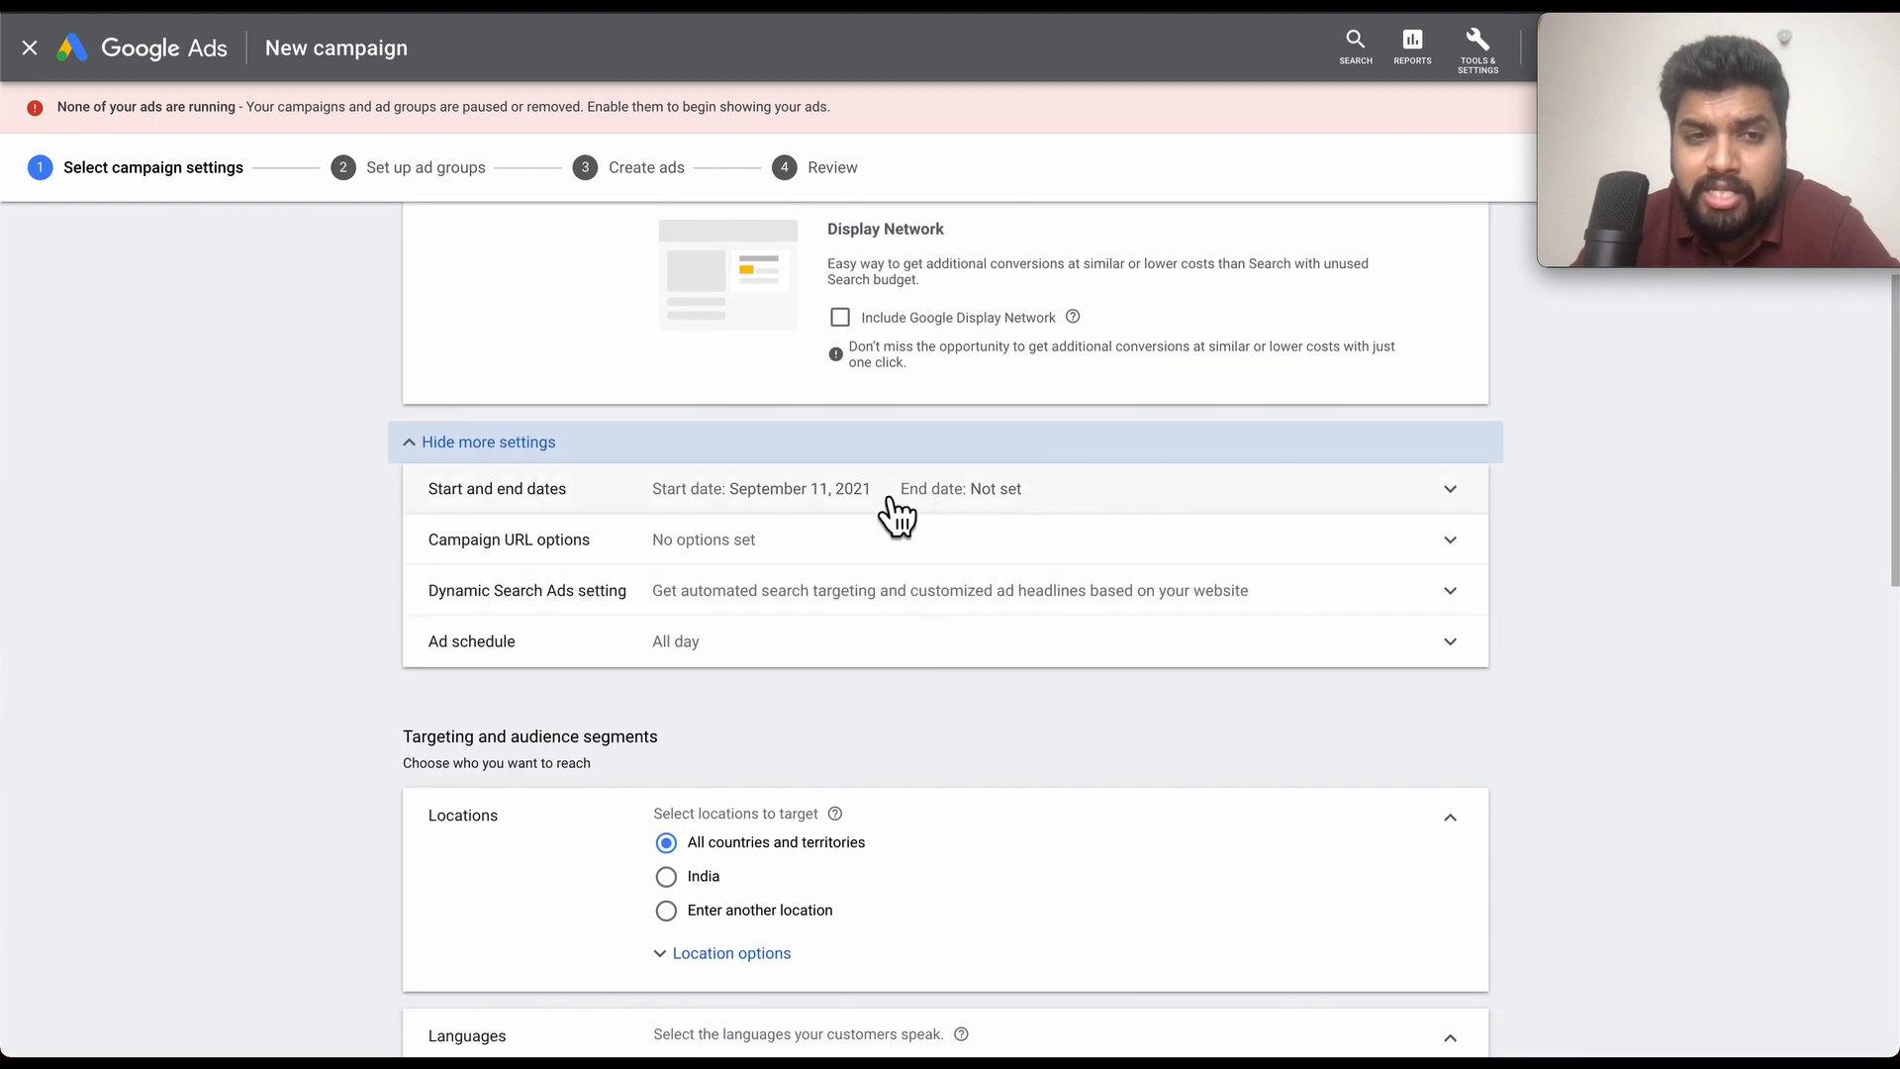
{"action": "left_click", "coordinate": [1148, 492]}
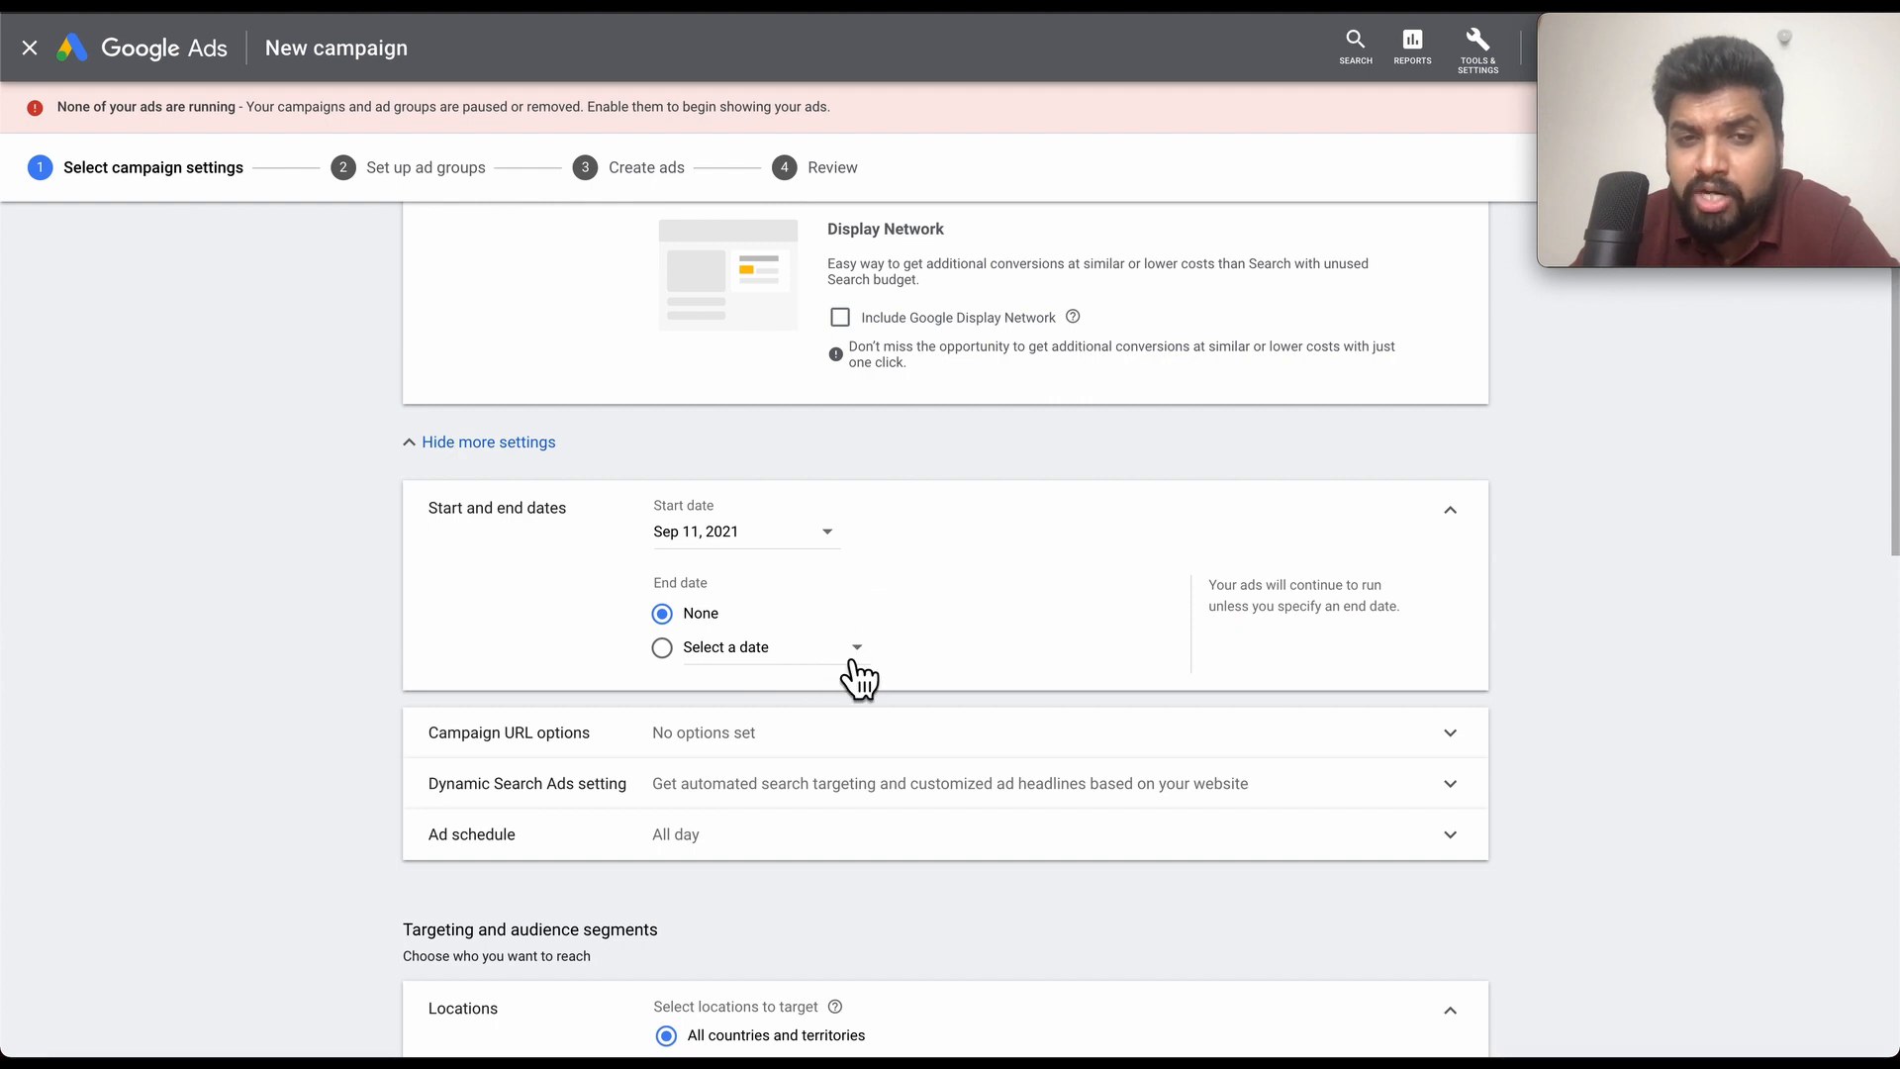
{"action": "left_click", "coordinate": [853, 653]}
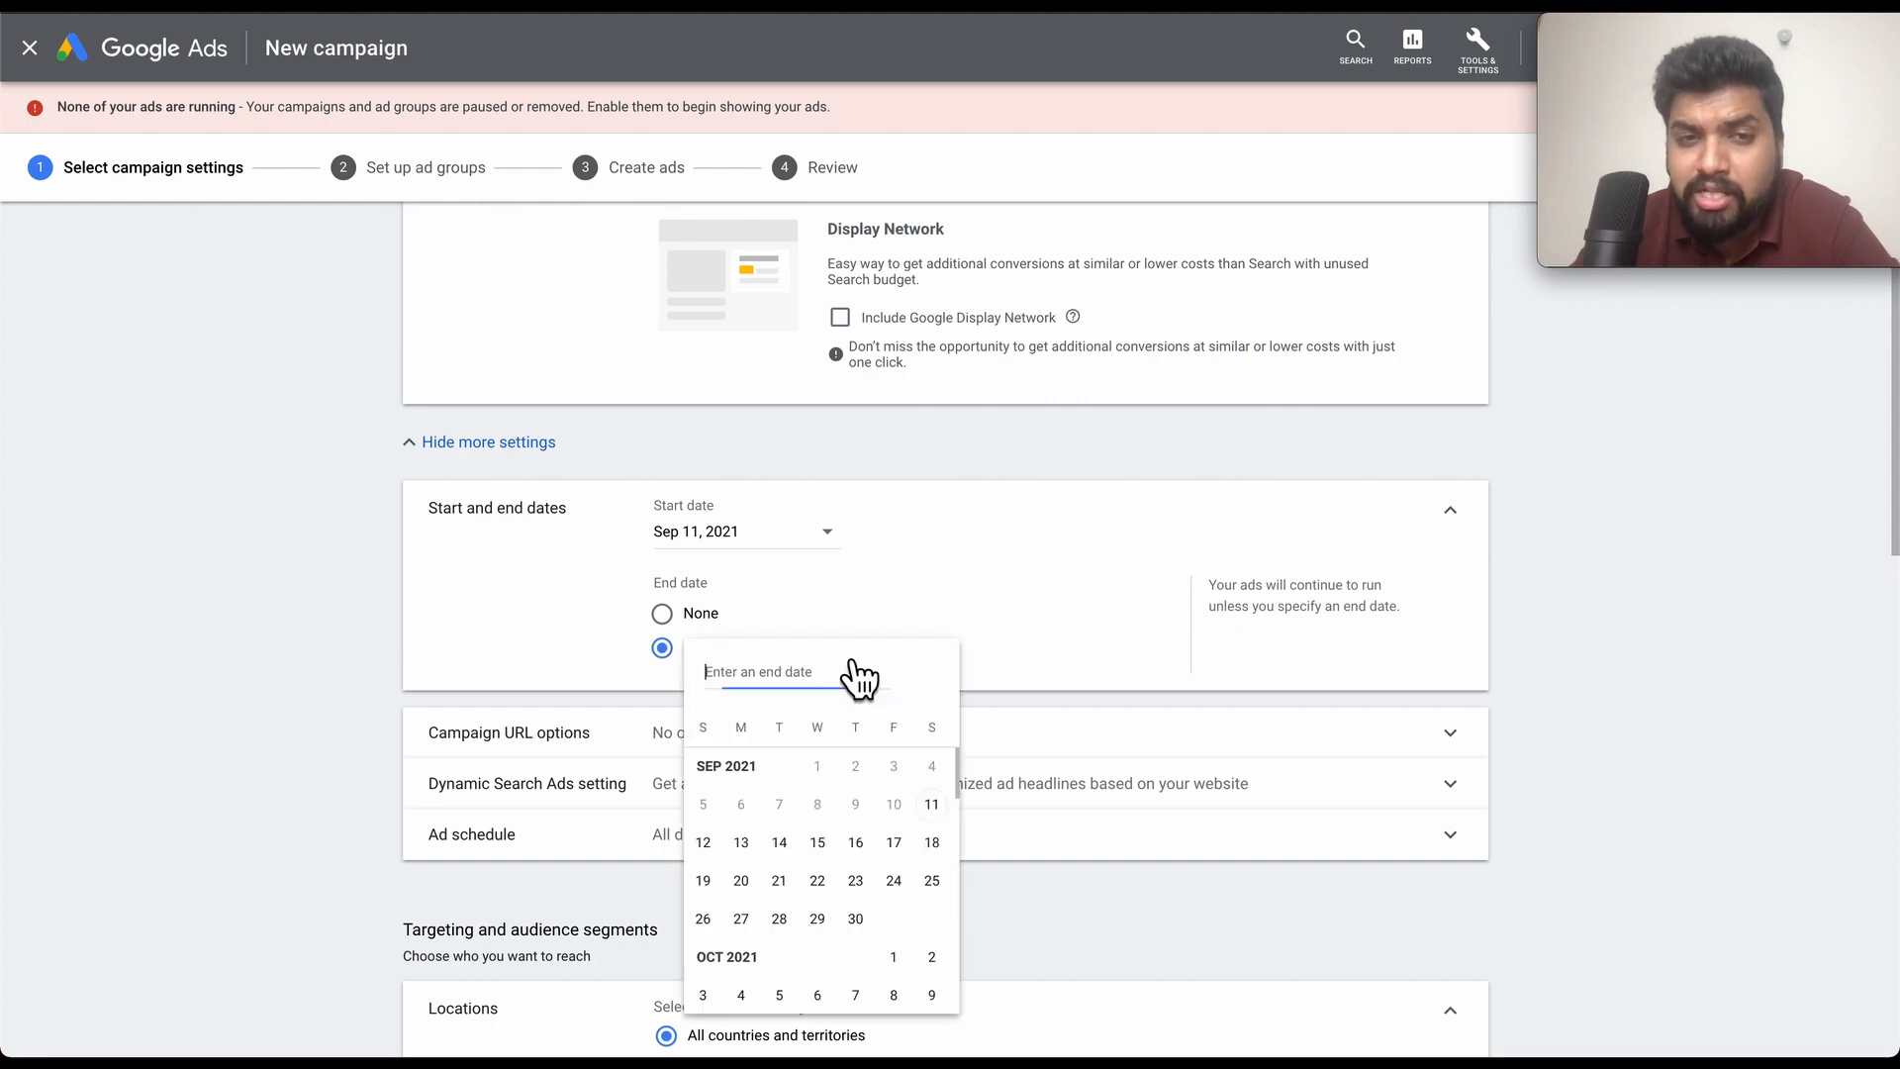
{"action": "left_click", "coordinate": [930, 615]}
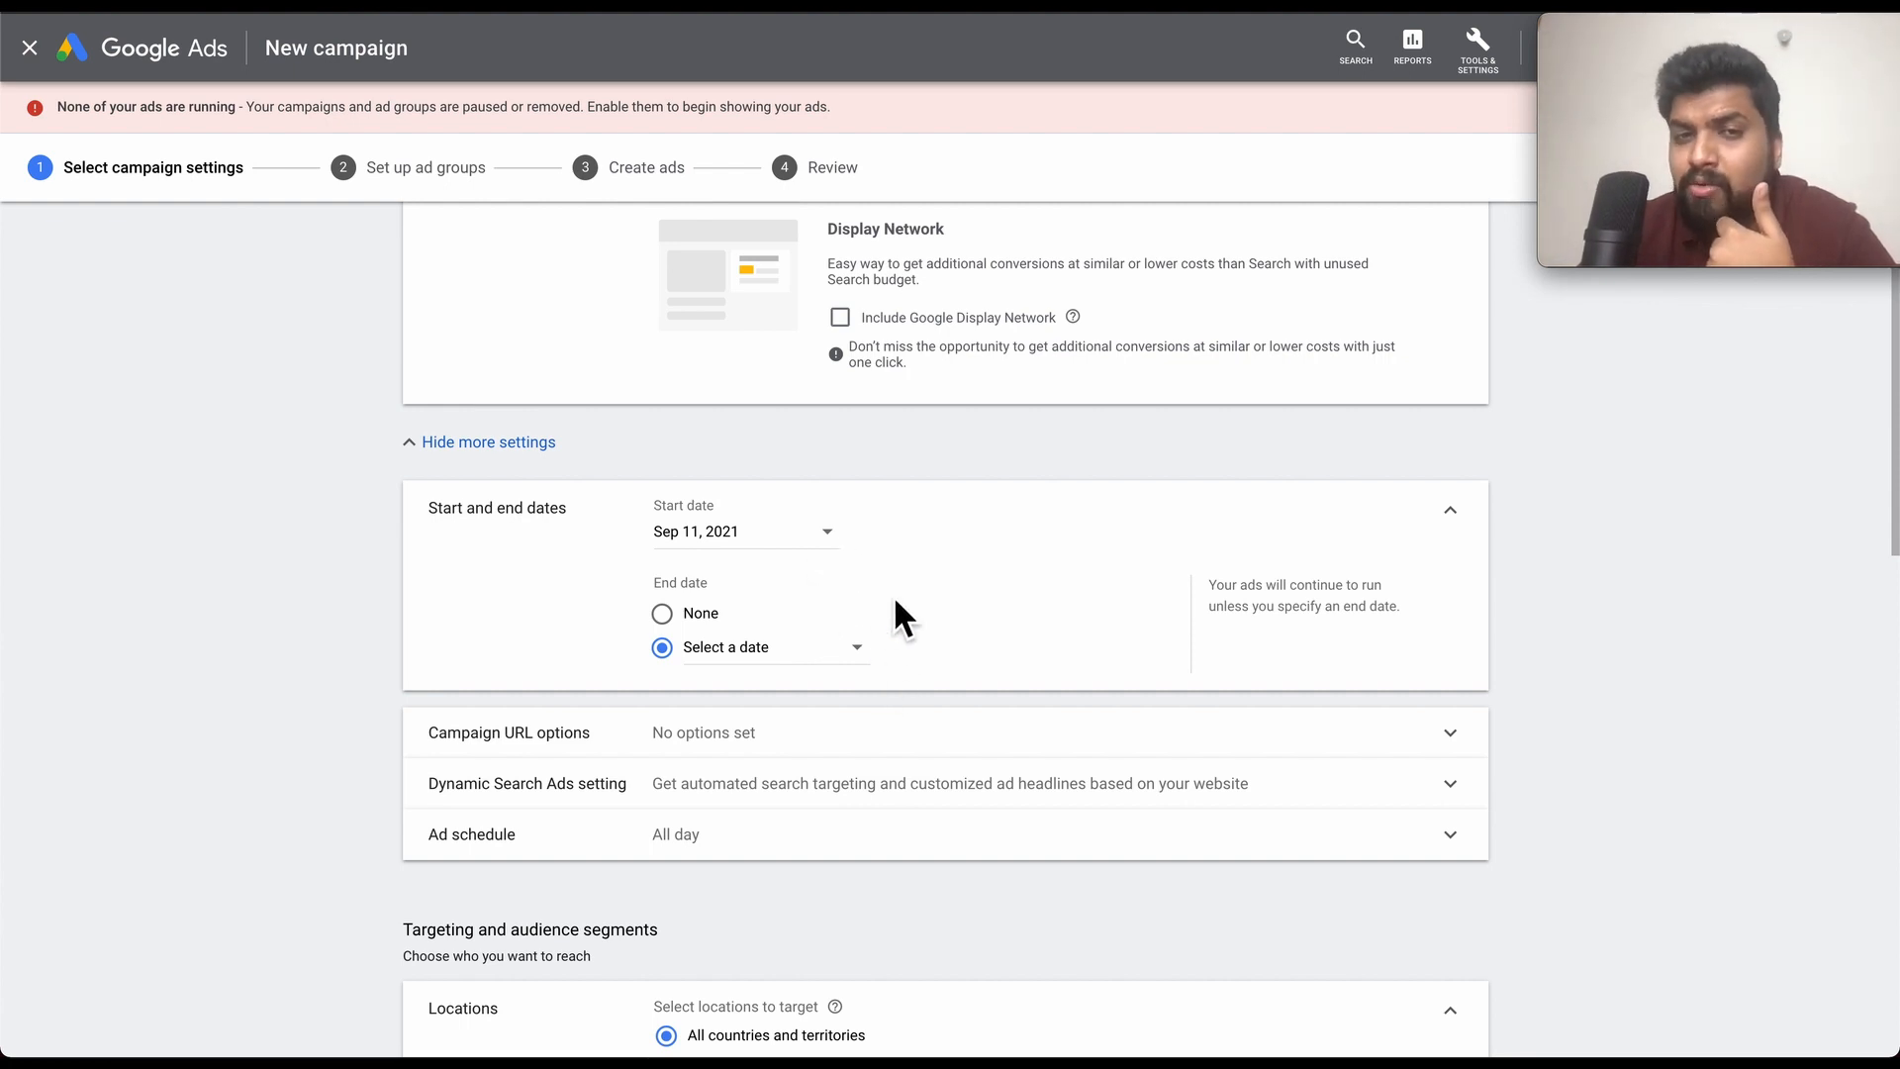
- Open the Campaign URL options and examine the tracking template, final URL suffix and custom parameter fields
{"action": "scroll", "coordinate": [901, 619], "scroll_direction": "down", "scroll_amount": 1}
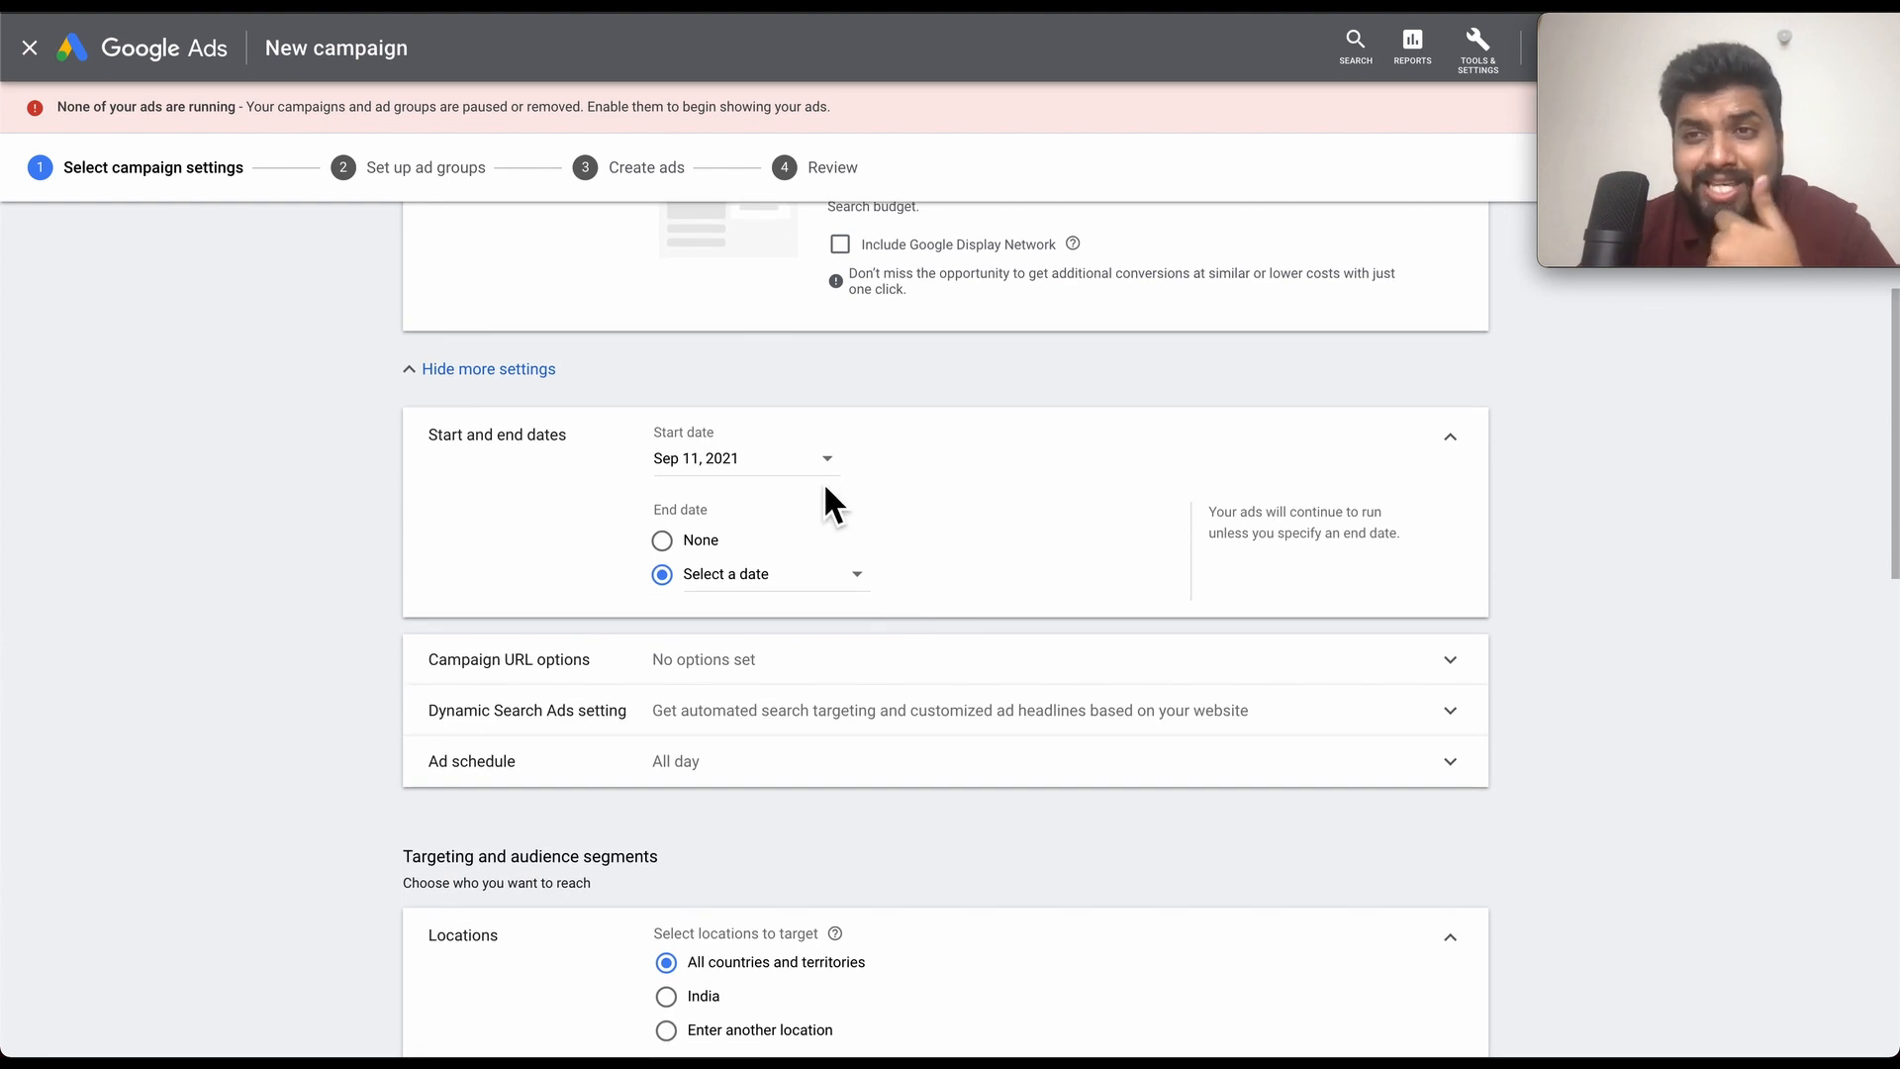
{"action": "scroll", "coordinate": [862, 670], "scroll_direction": "down", "scroll_amount": 1}
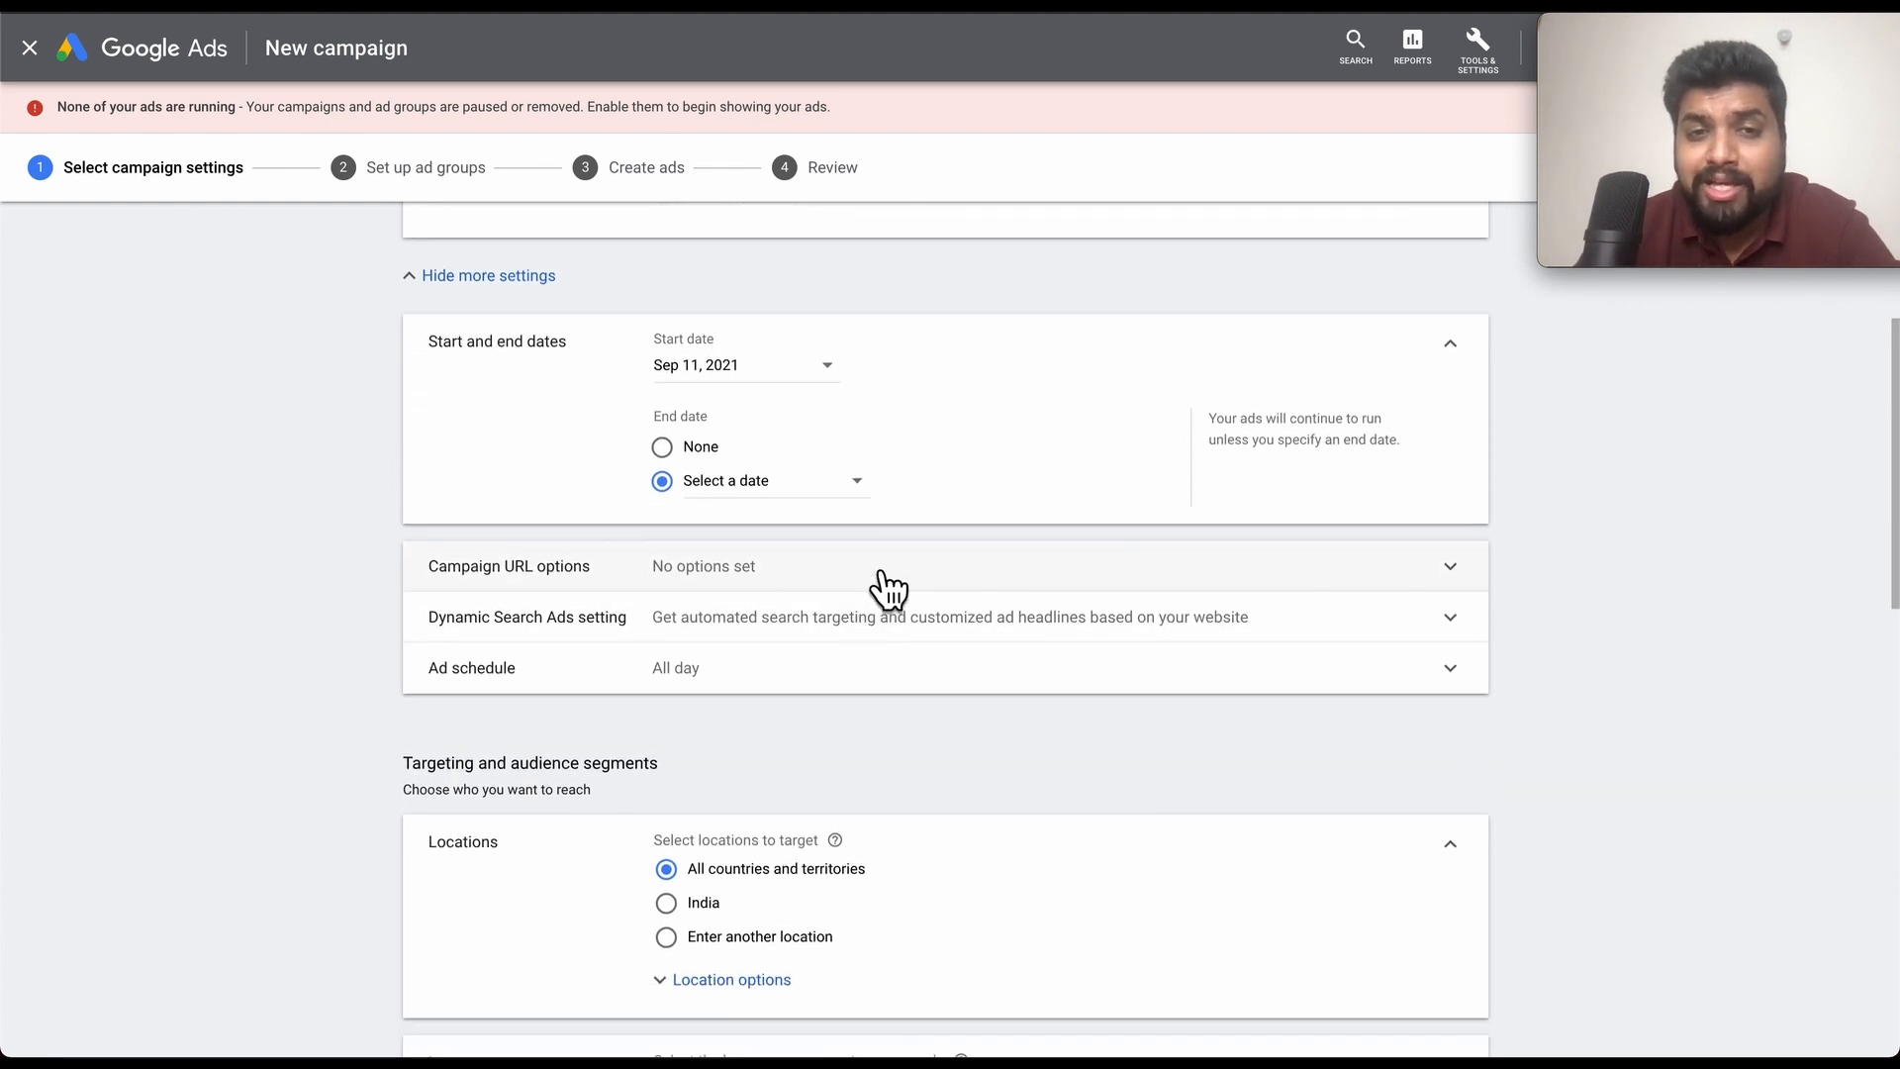
{"action": "left_click", "coordinate": [882, 574]}
{"action": "scroll", "coordinate": [861, 675], "scroll_direction": "down", "scroll_amount": 1}
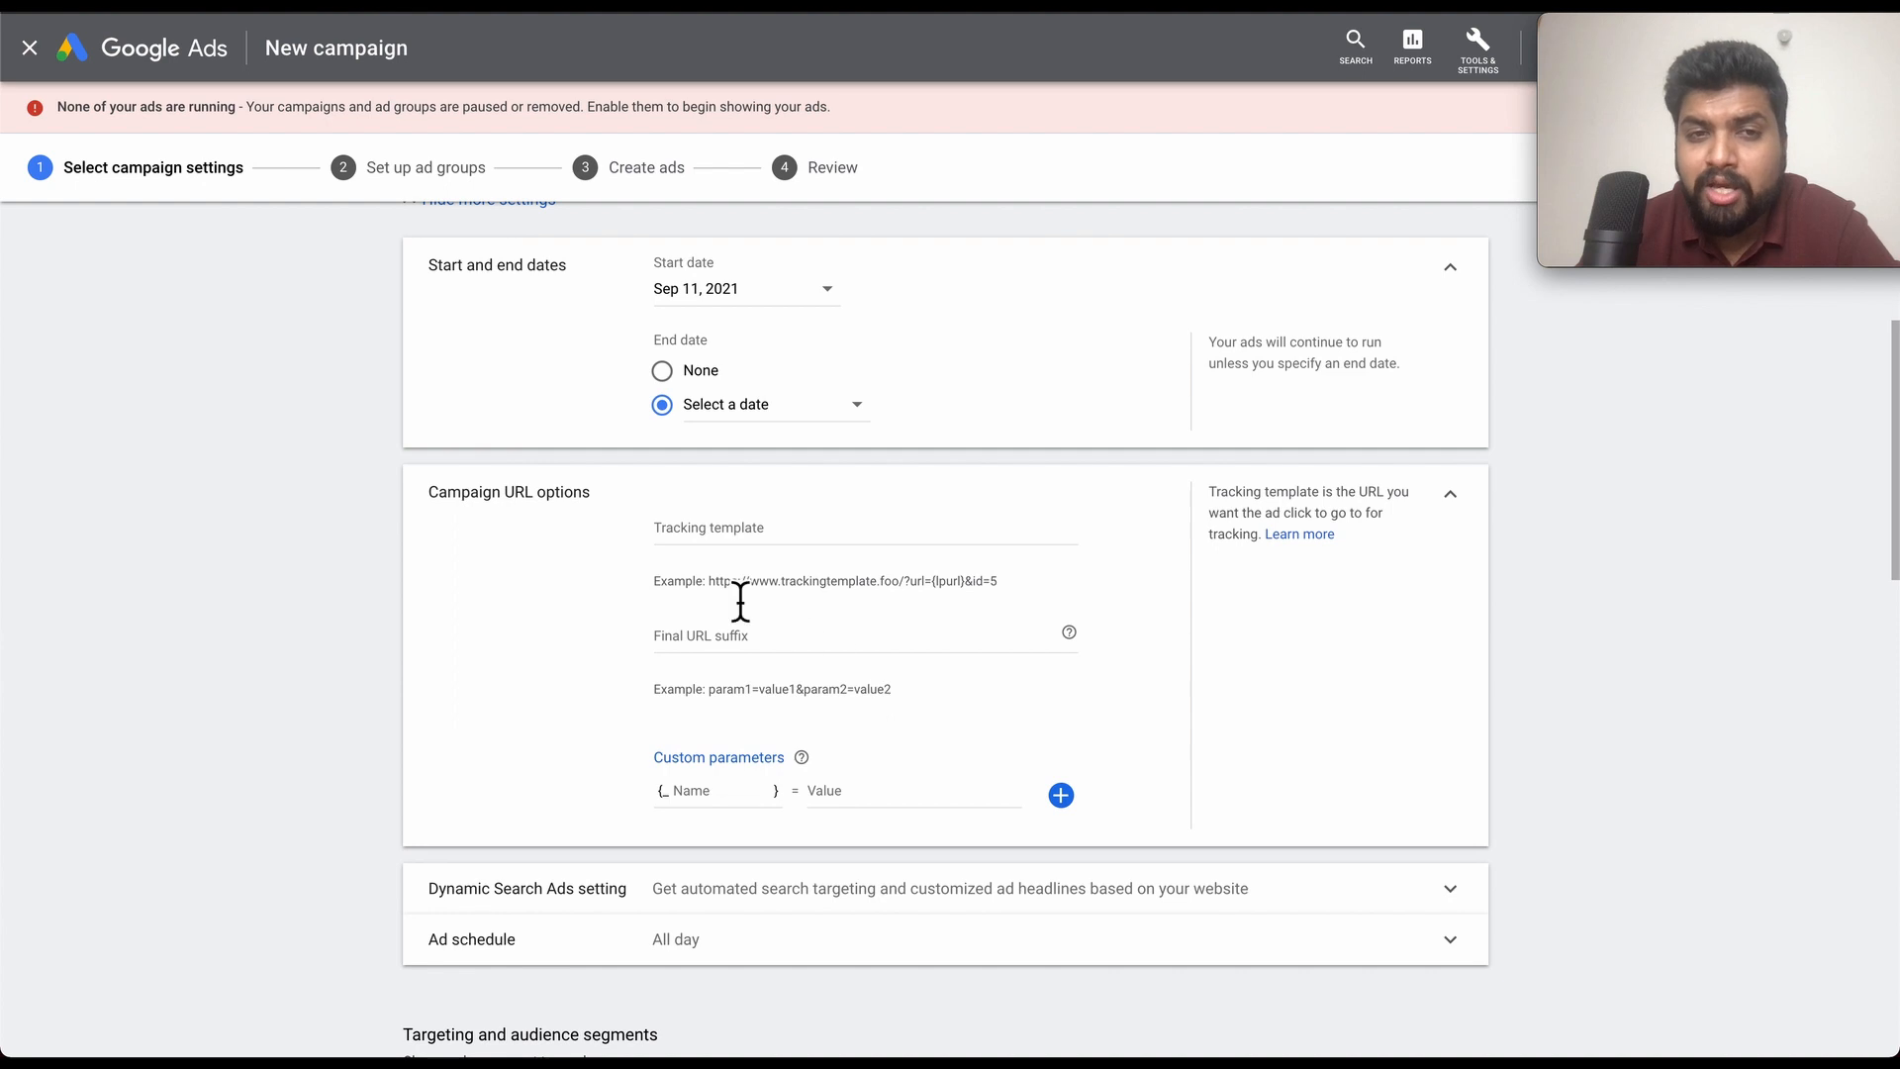
{"action": "scroll", "coordinate": [831, 705], "scroll_direction": "down", "scroll_amount": 1}
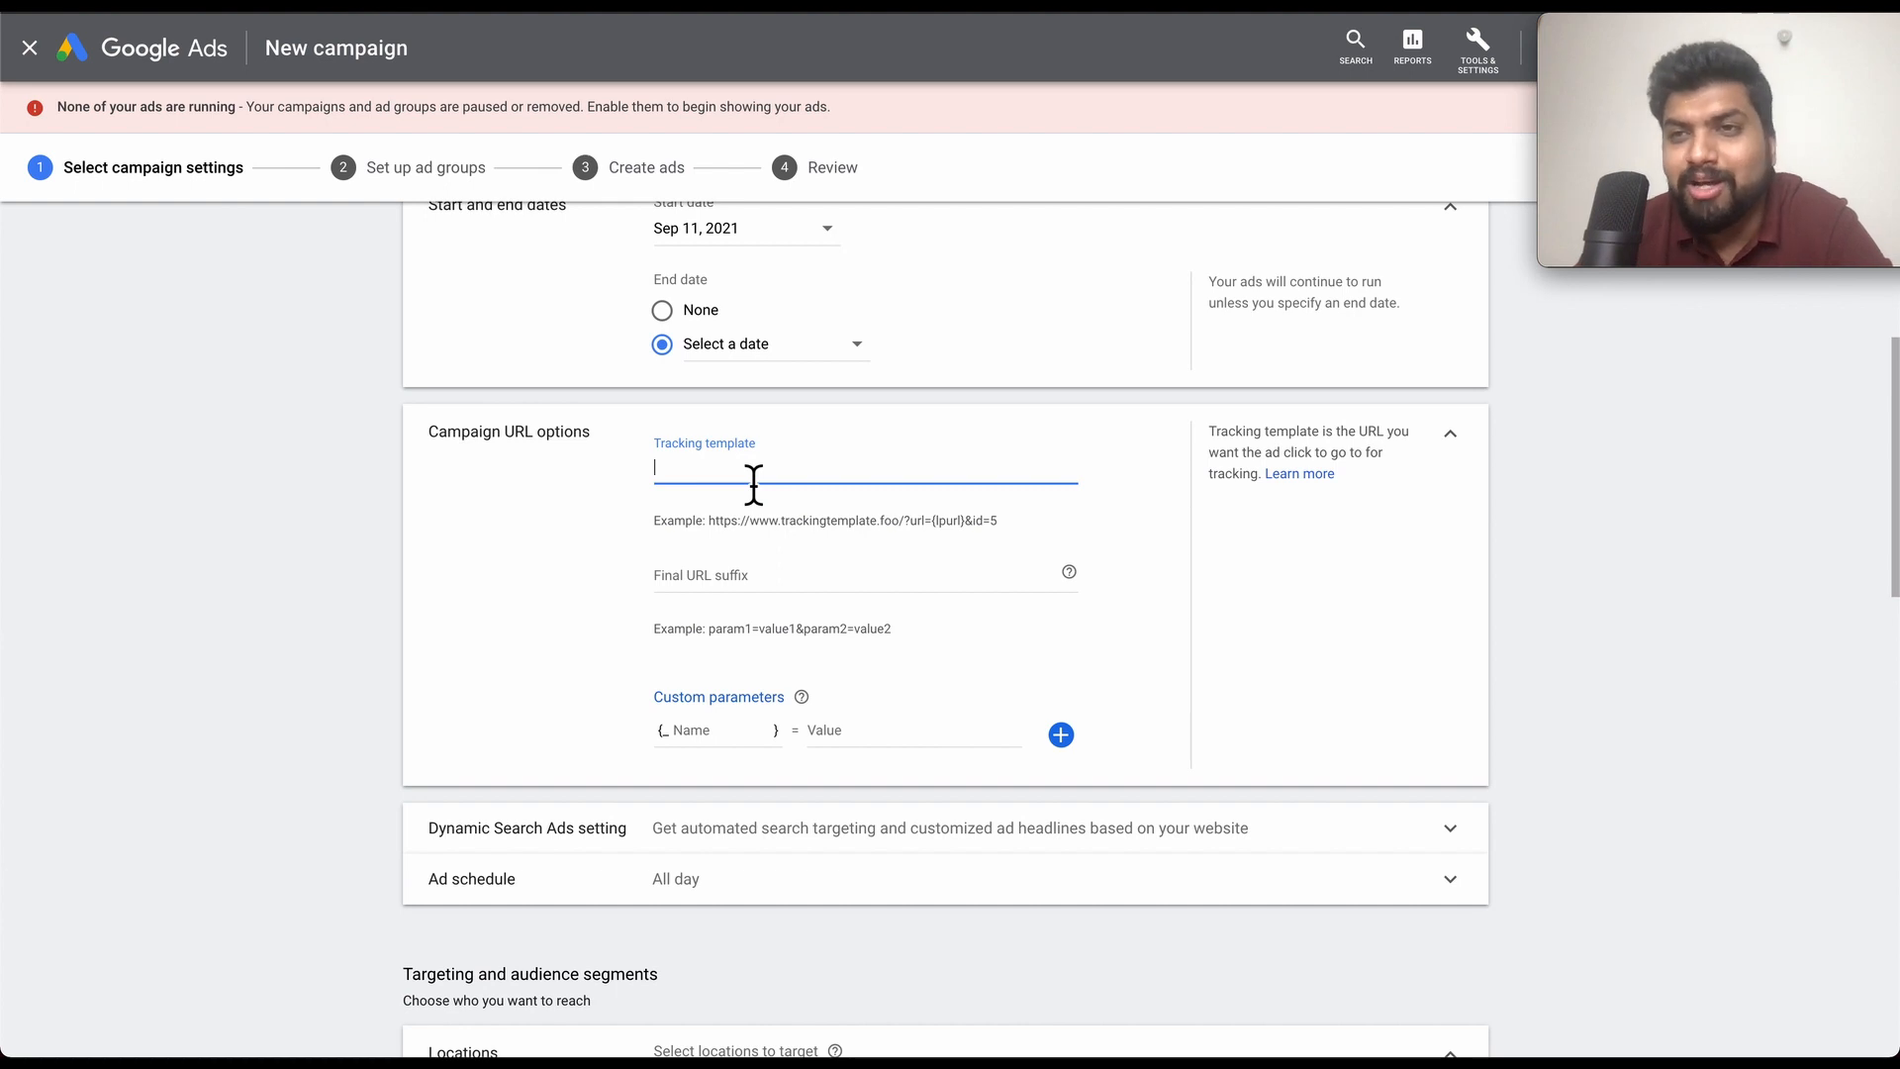
{"action": "scroll", "coordinate": [683, 554], "scroll_direction": "down", "scroll_amount": 1}
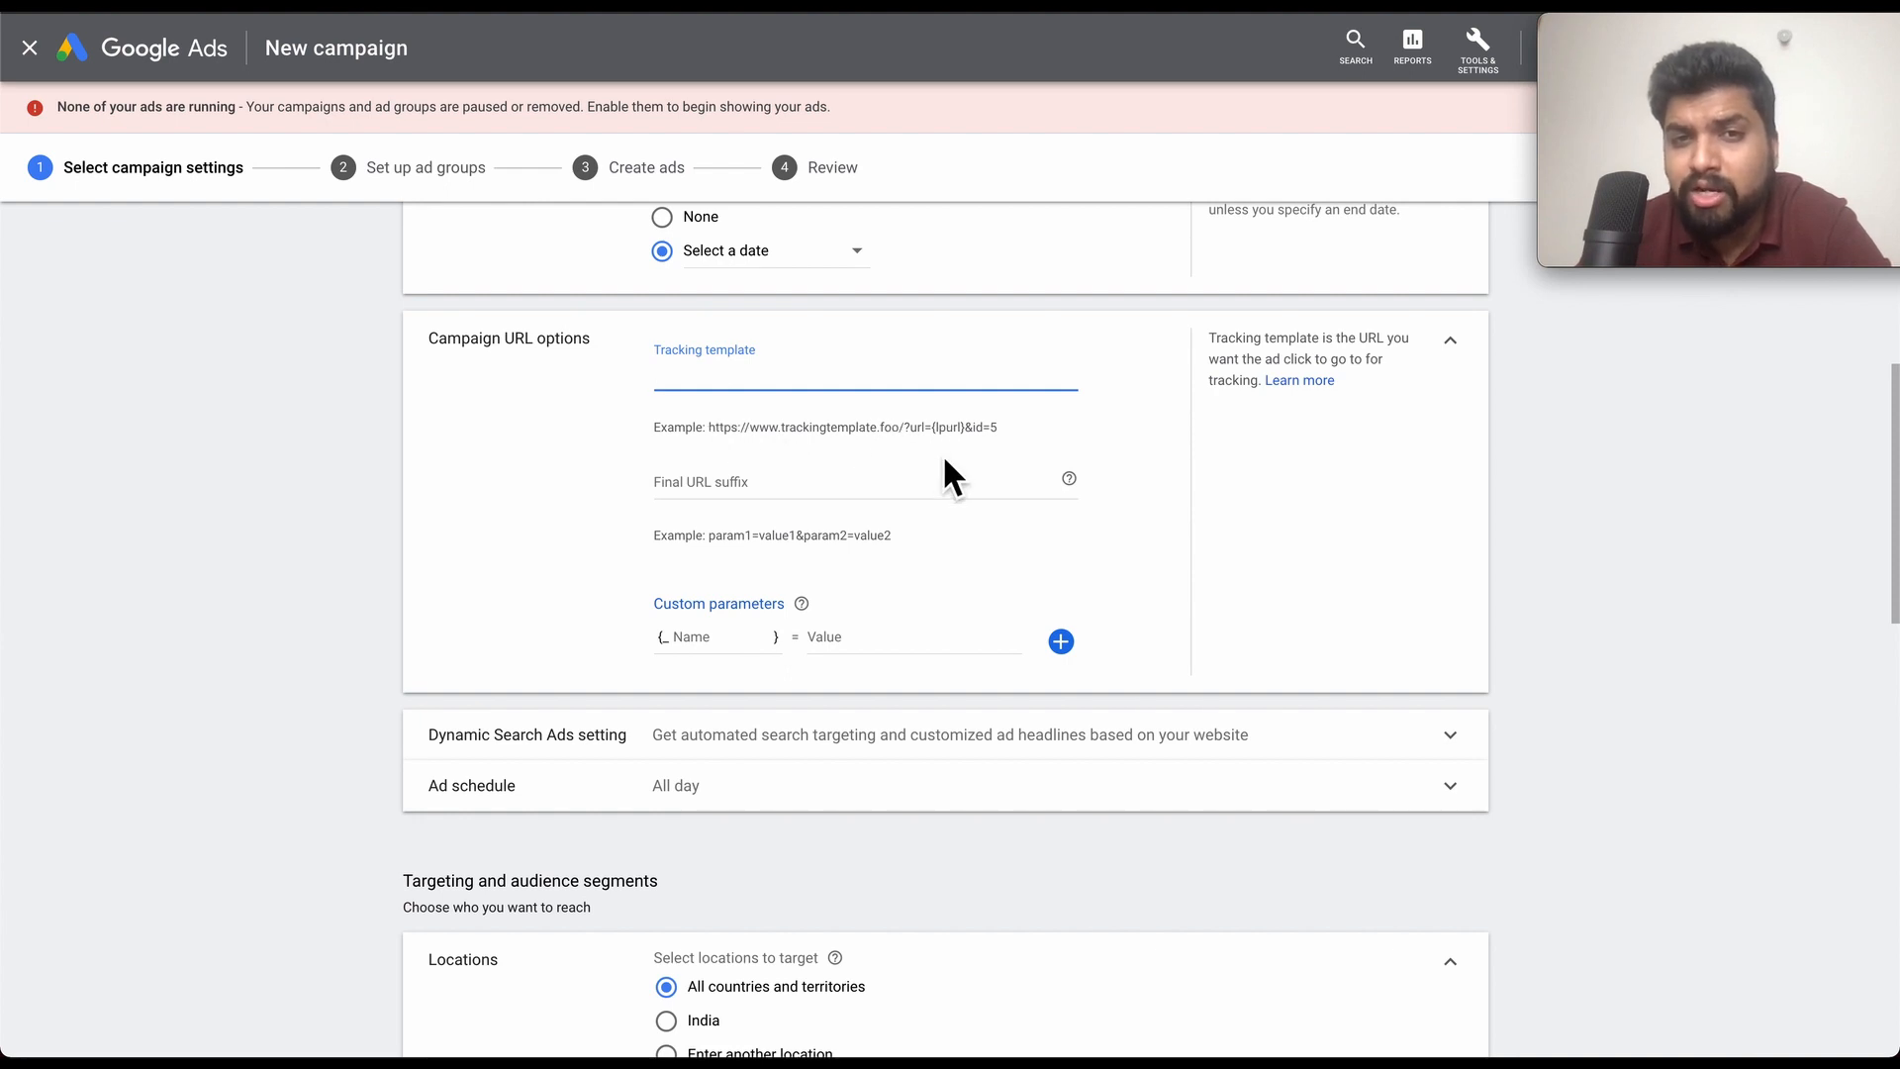
{"action": "left_click", "coordinate": [1085, 497]}
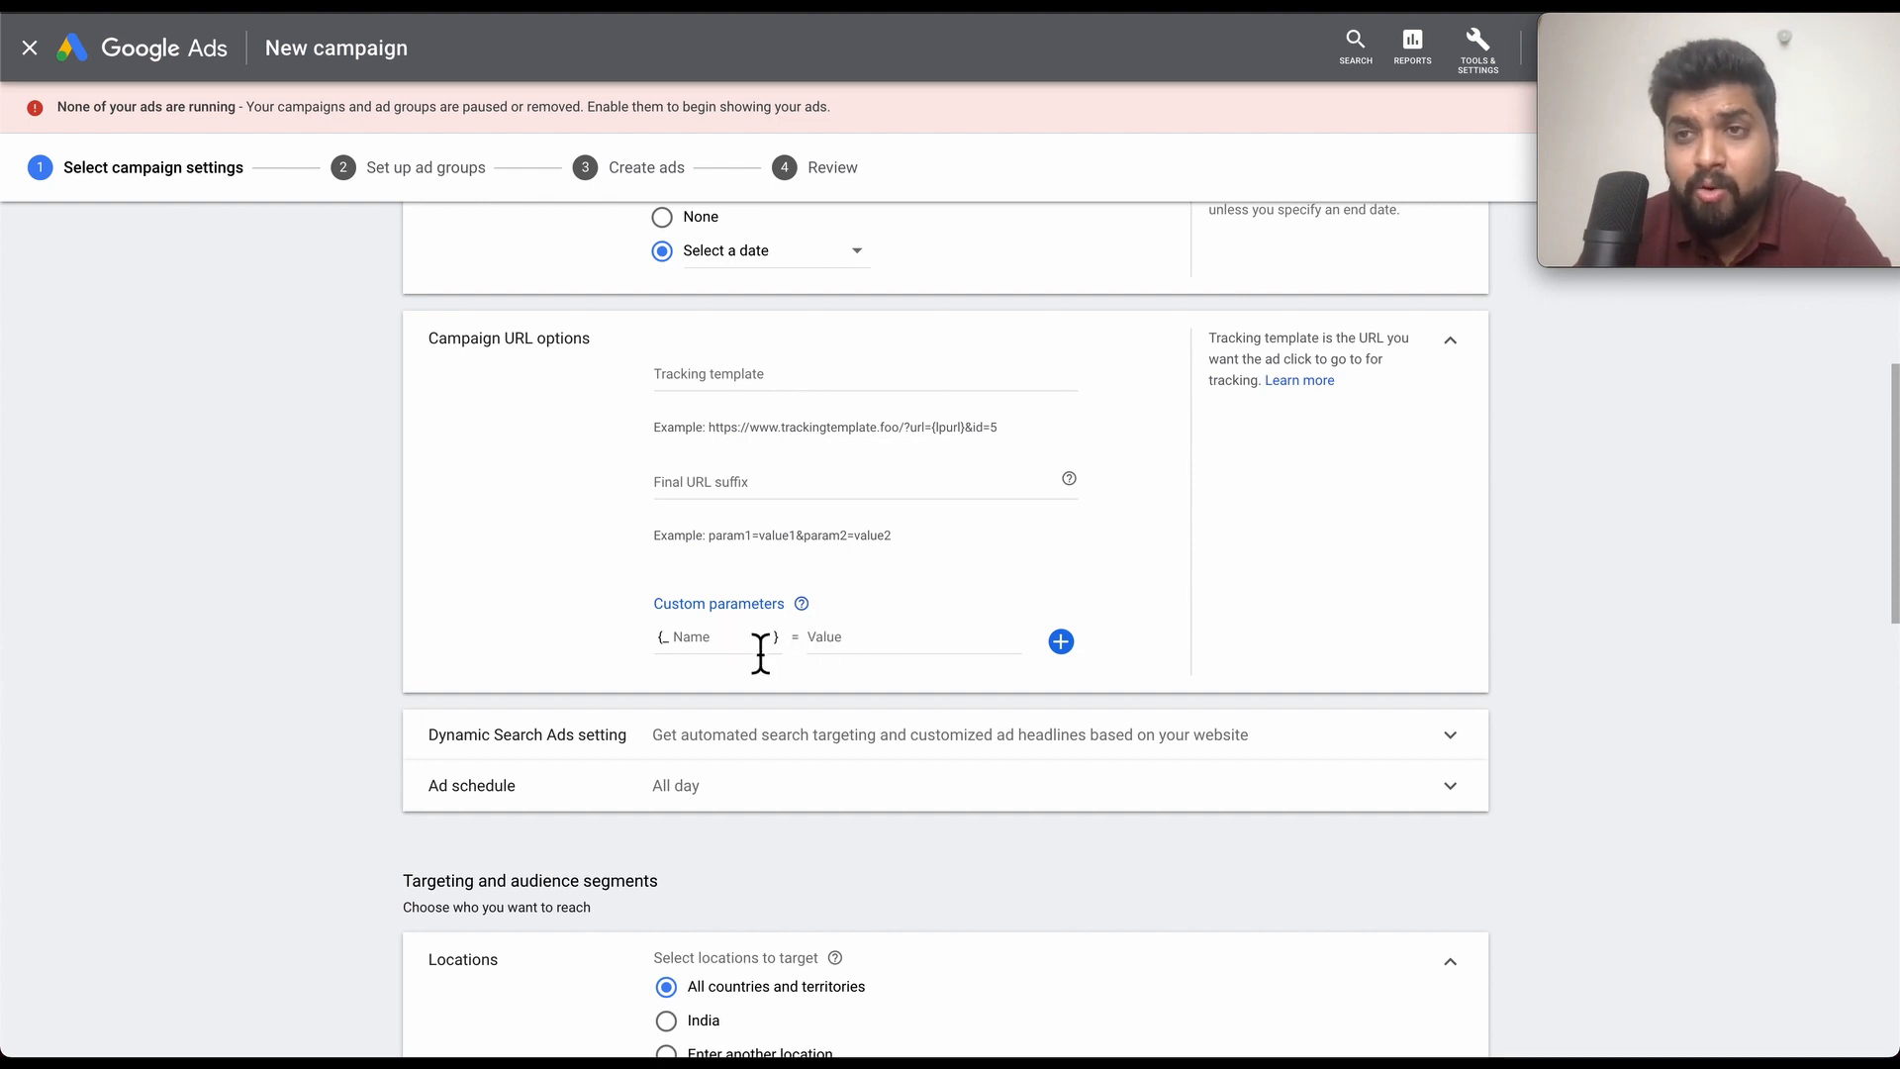
- Open the Dynamic Search Ads setting and examine its domain, language and targeting source options
{"action": "scroll", "coordinate": [861, 649], "scroll_direction": "down", "scroll_amount": 1}
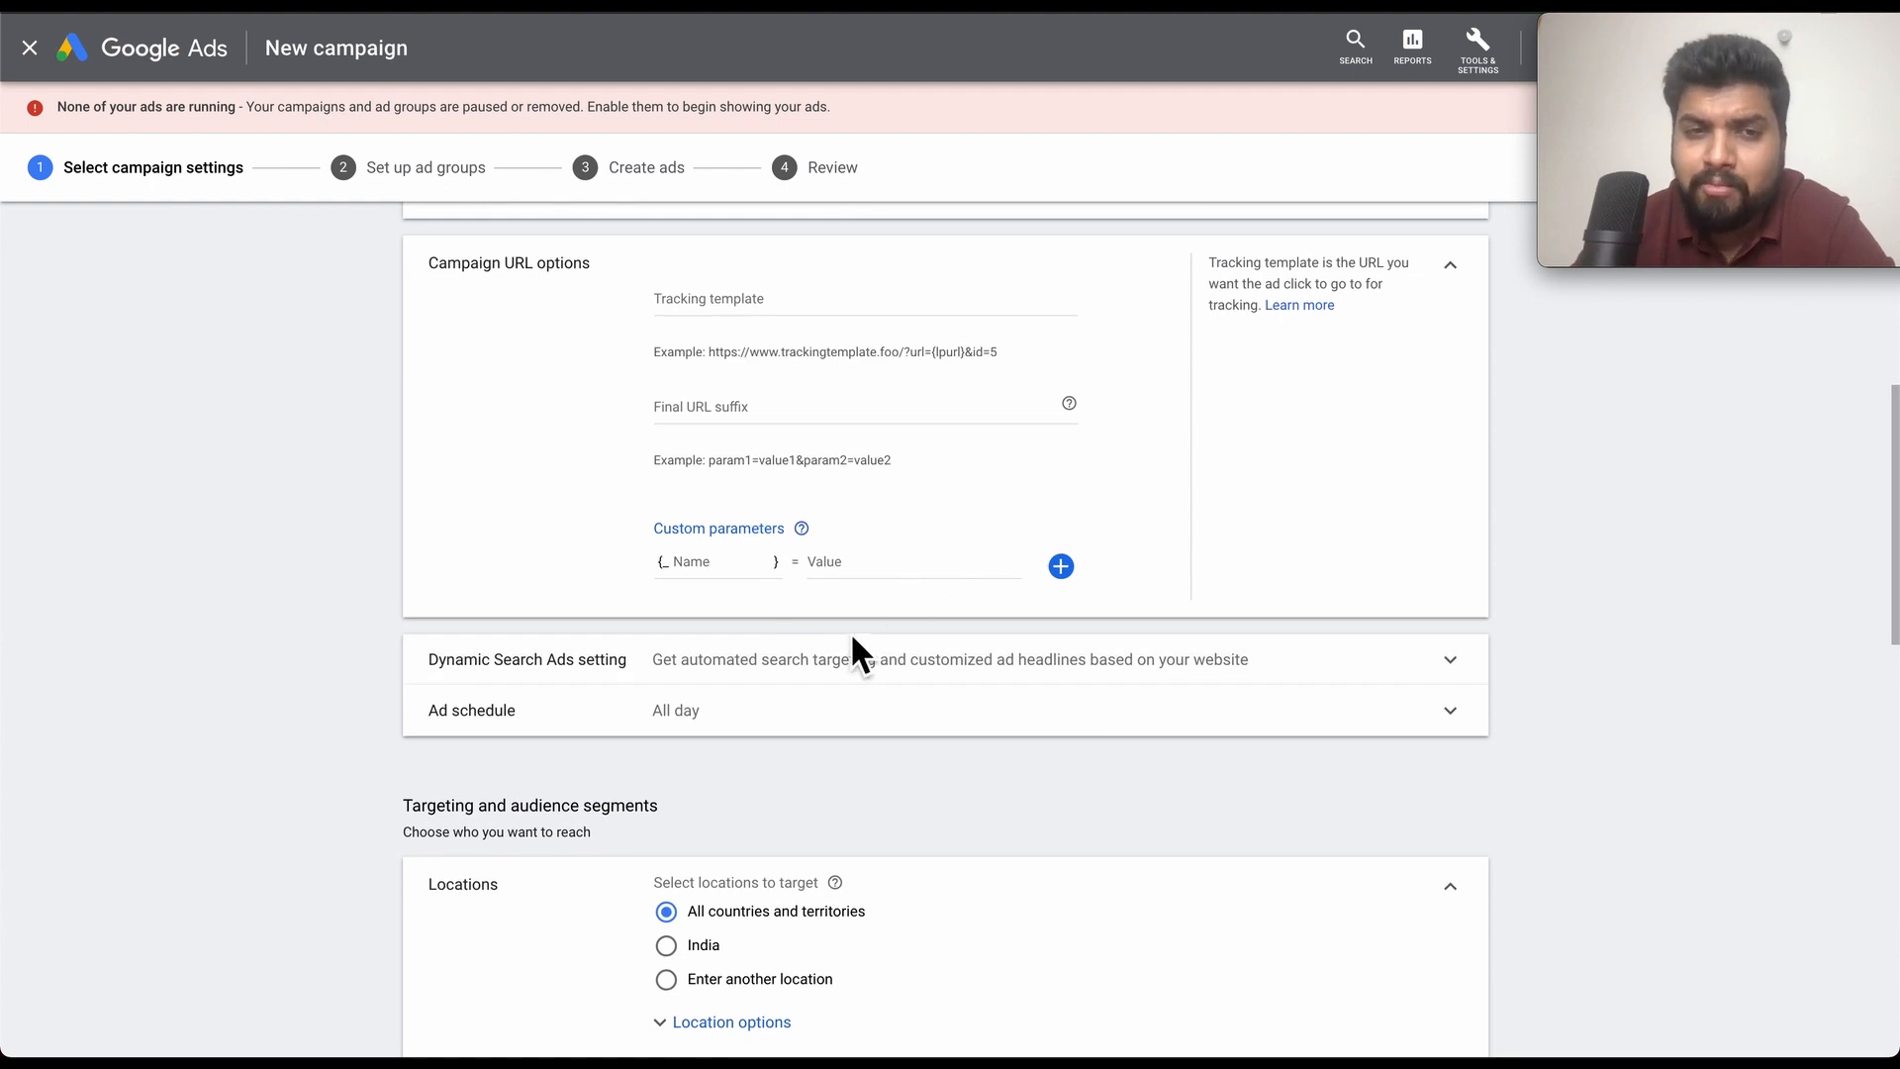
{"action": "scroll", "coordinate": [851, 636], "scroll_direction": "down", "scroll_amount": 1}
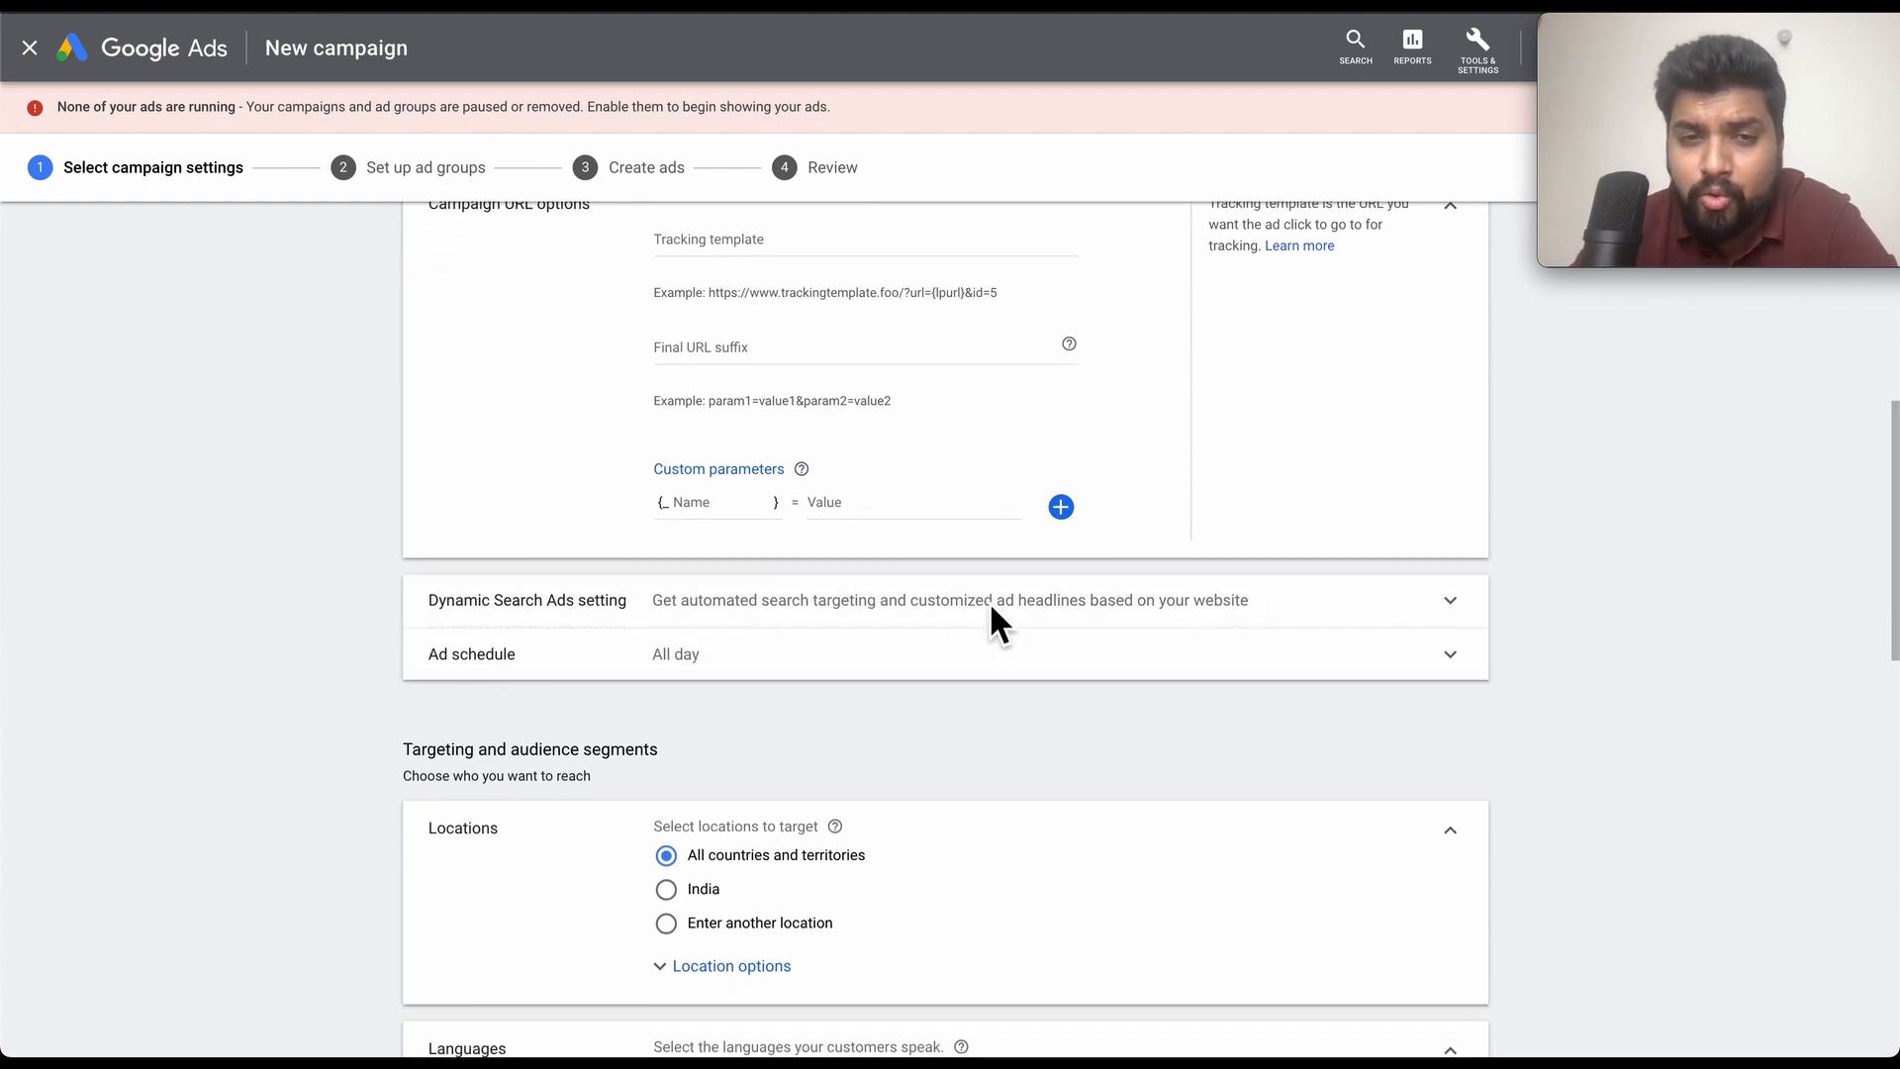
{"action": "left_click", "coordinate": [995, 618]}
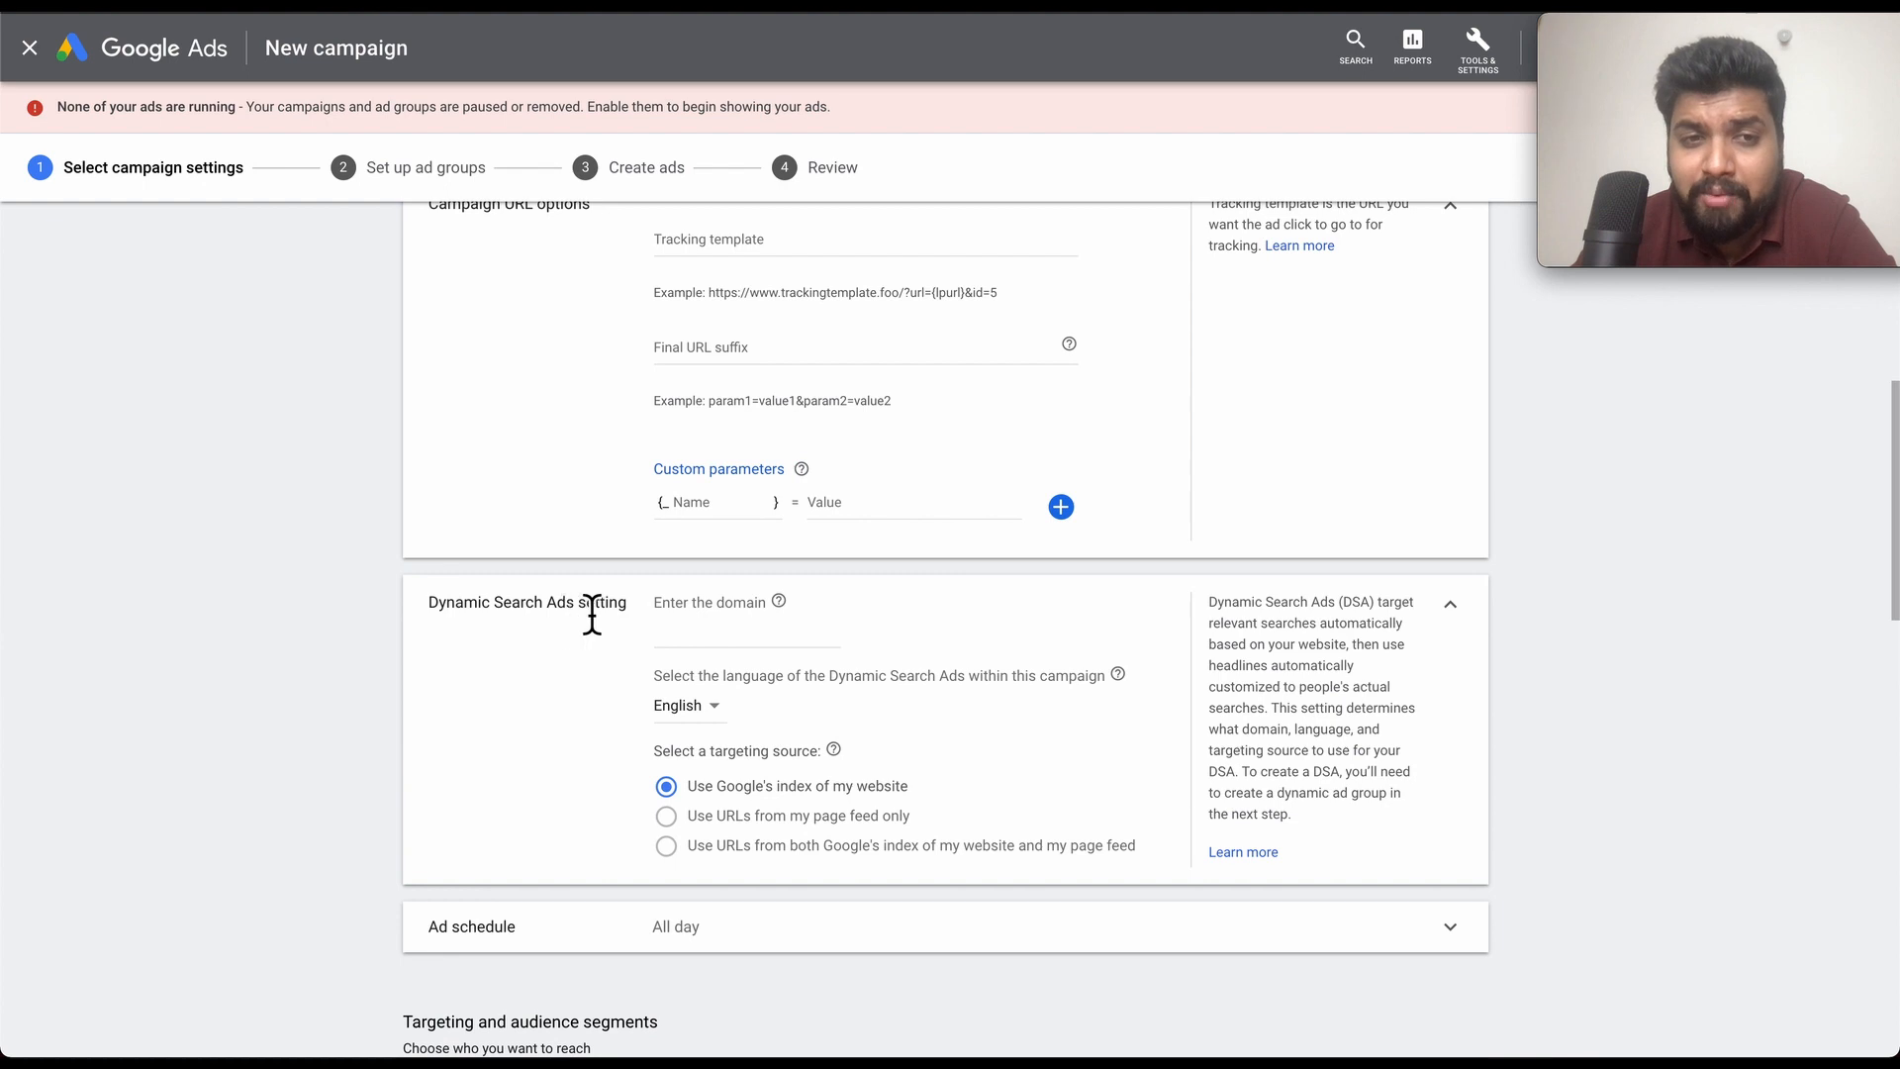
{"action": "mouse_move", "coordinate": [801, 614]}
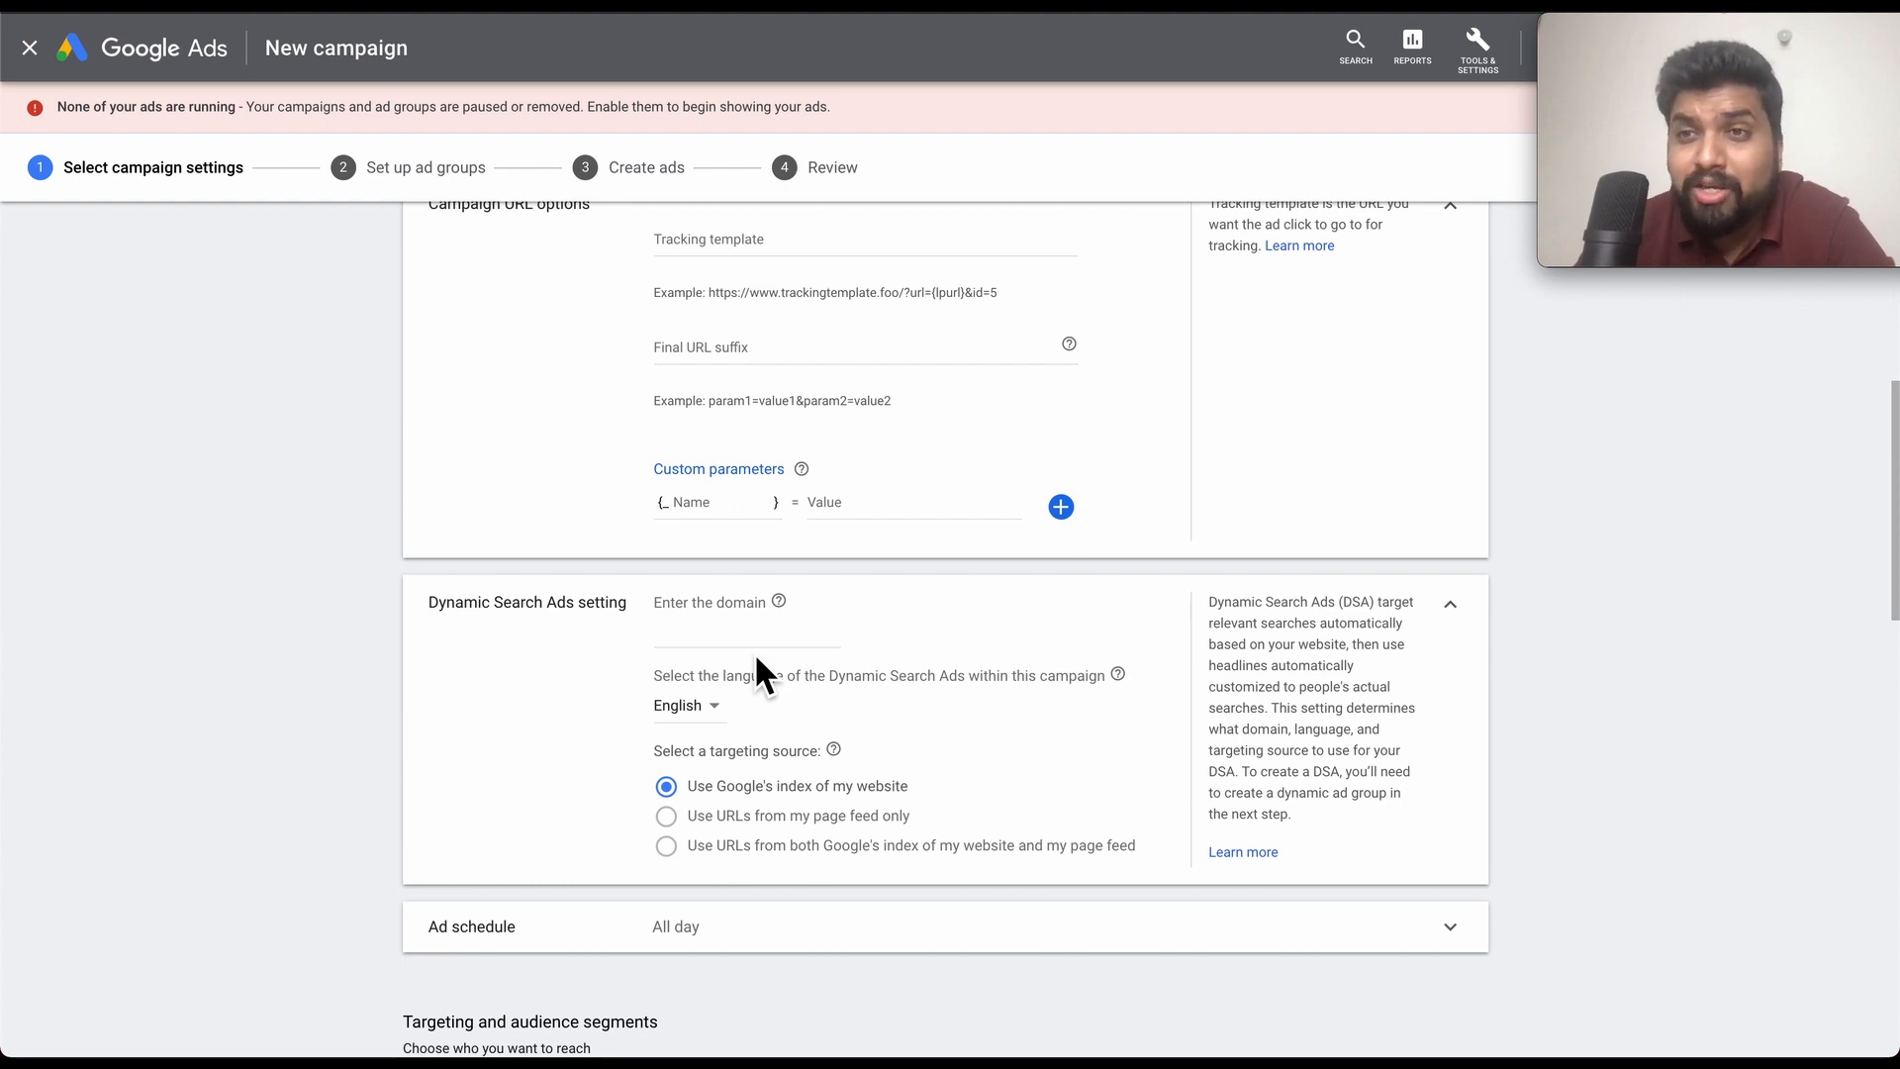
{"action": "scroll", "coordinate": [806, 683], "scroll_direction": "down", "scroll_amount": 1}
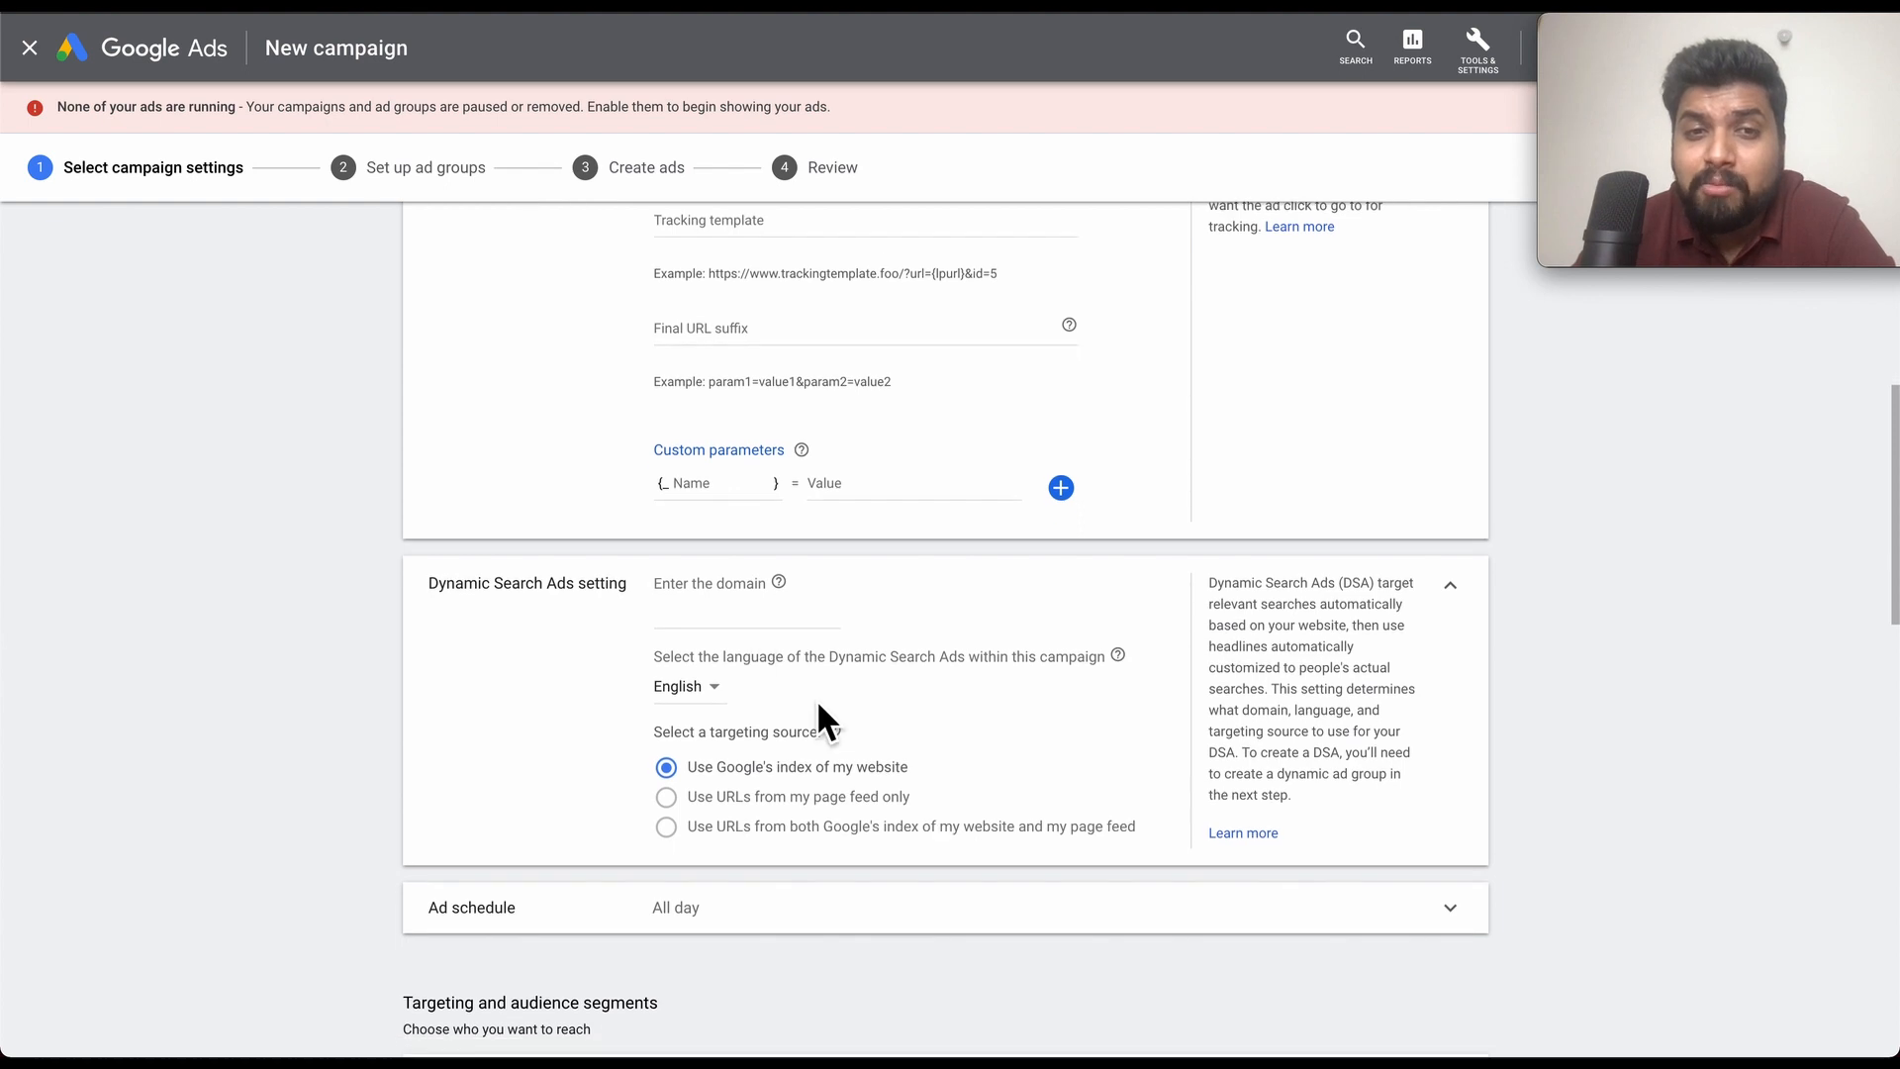
{"action": "scroll", "coordinate": [868, 709], "scroll_direction": "down", "scroll_amount": 1}
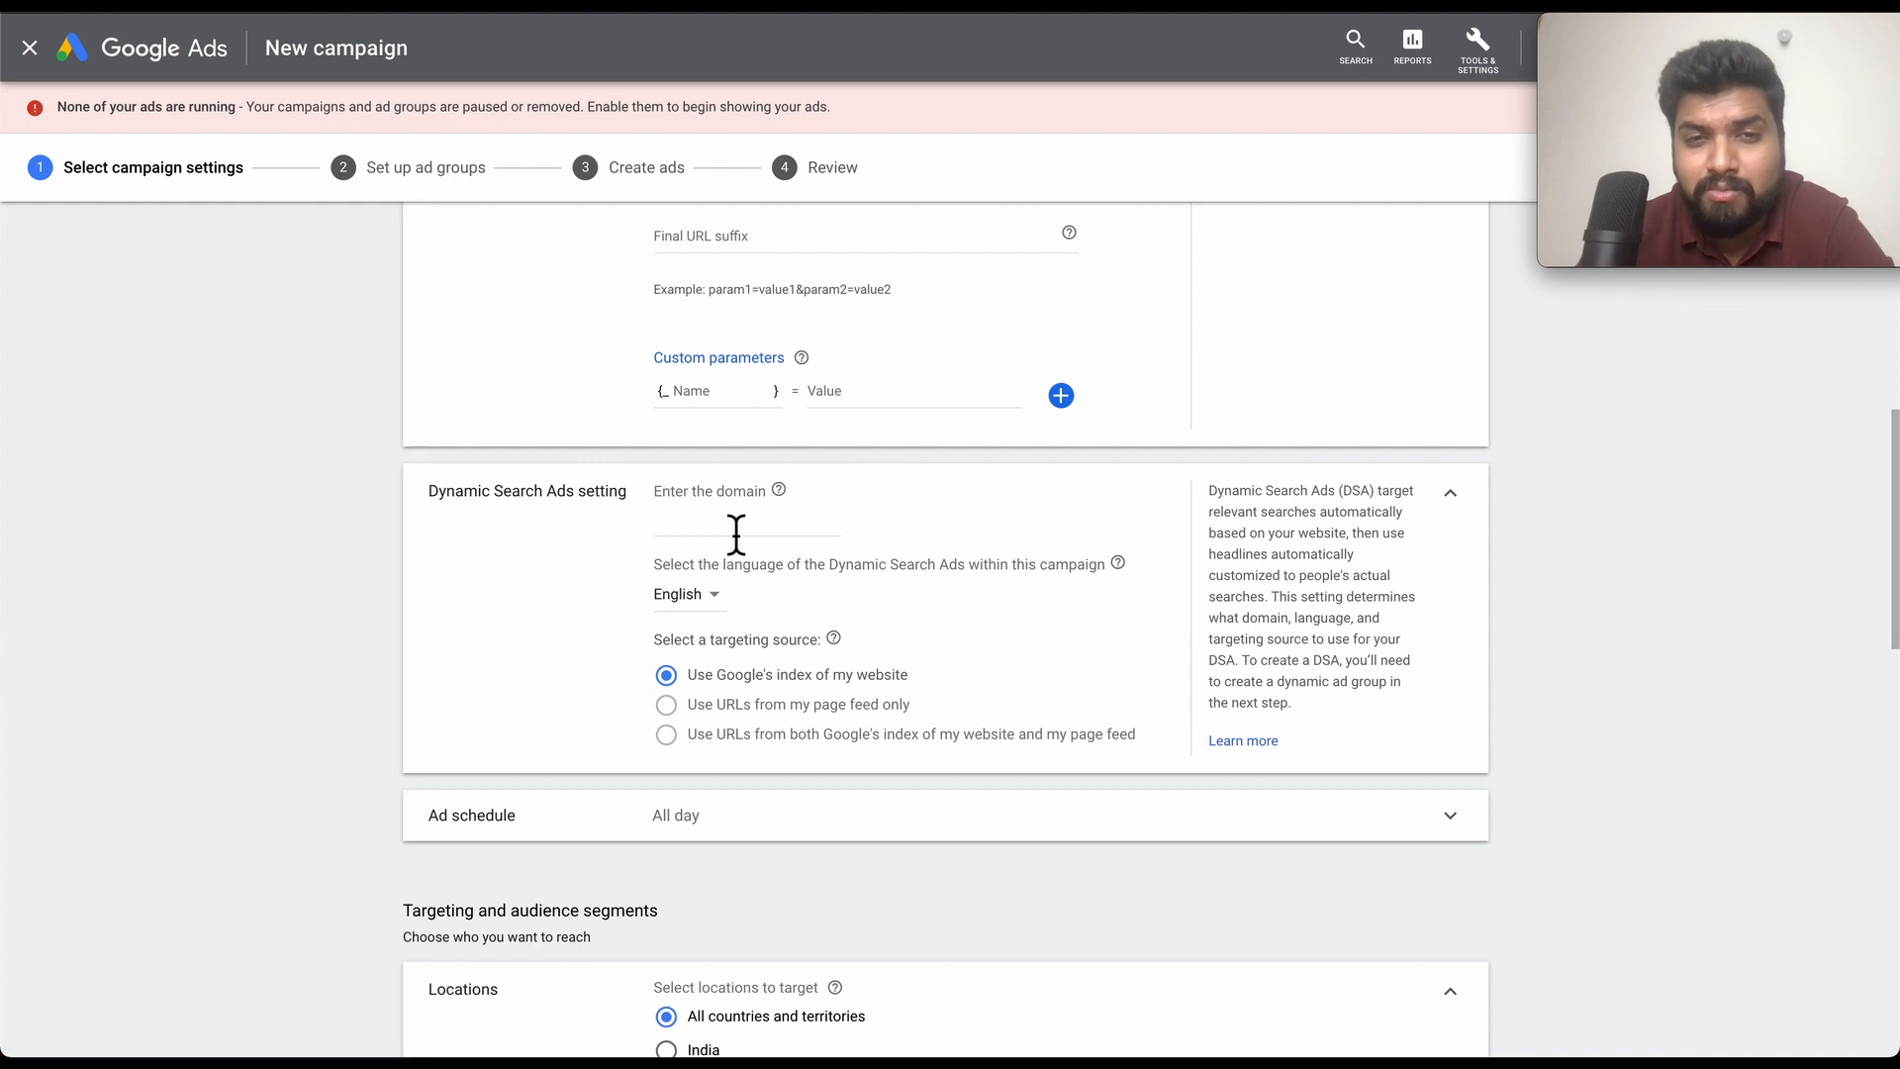
- Examine the Dynamic Search Ads domain field, the language help text and the list of available languages
{"action": "scroll", "coordinate": [736, 535], "scroll_direction": "down", "scroll_amount": 1}
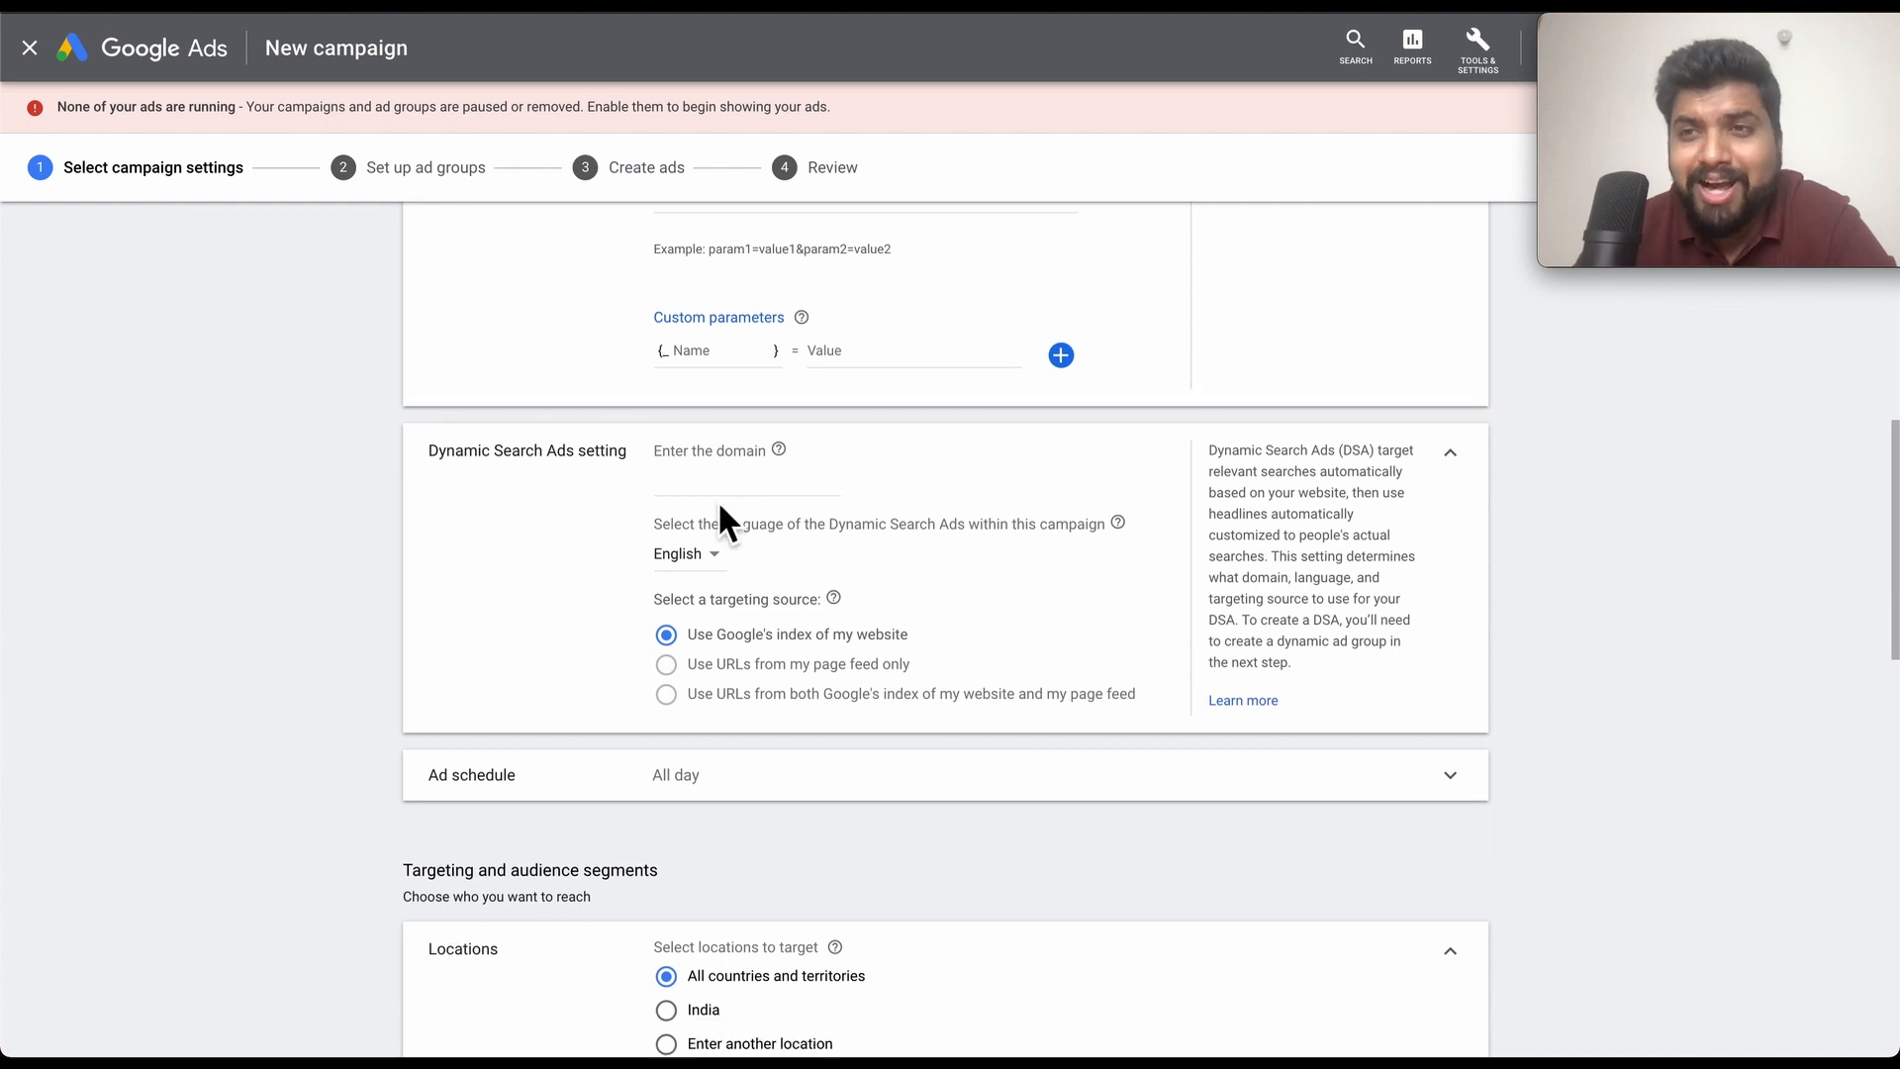
{"action": "left_click", "coordinate": [780, 452]}
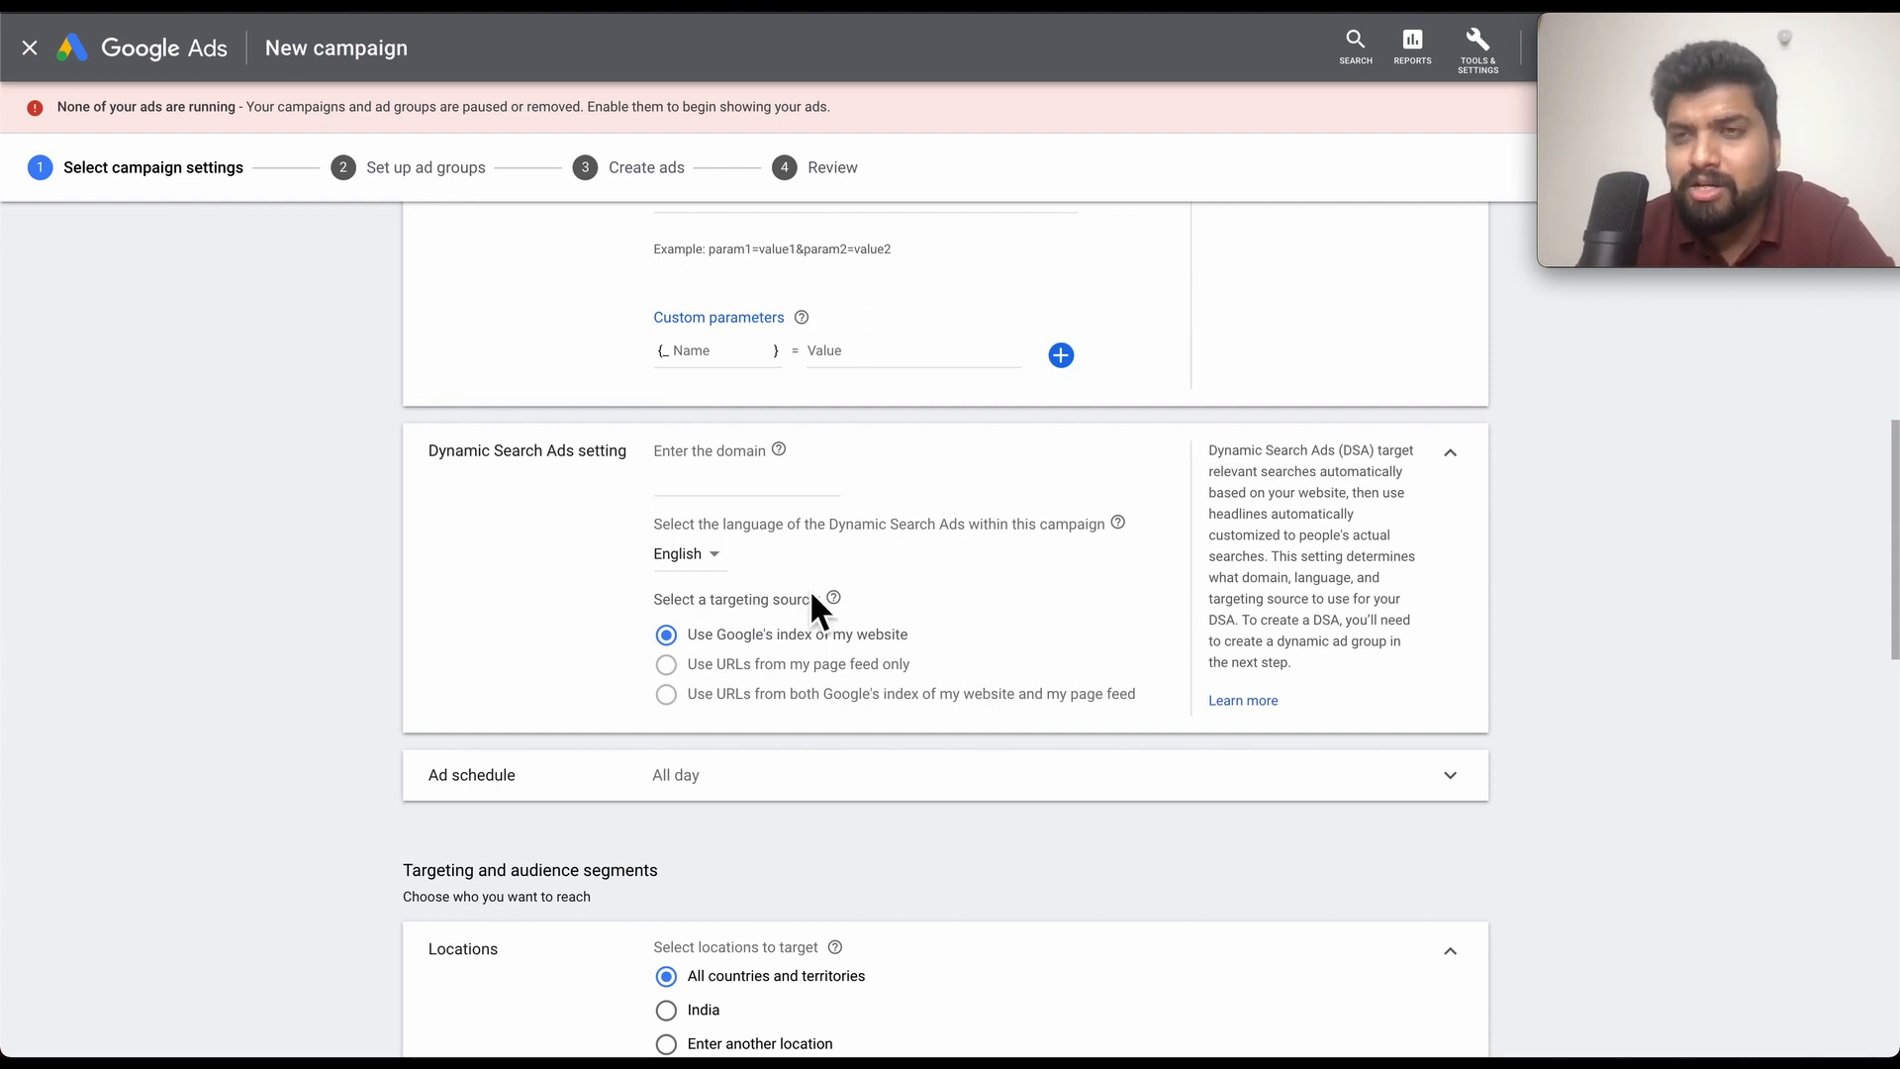
{"action": "scroll", "coordinate": [814, 598], "scroll_direction": "down", "scroll_amount": 1}
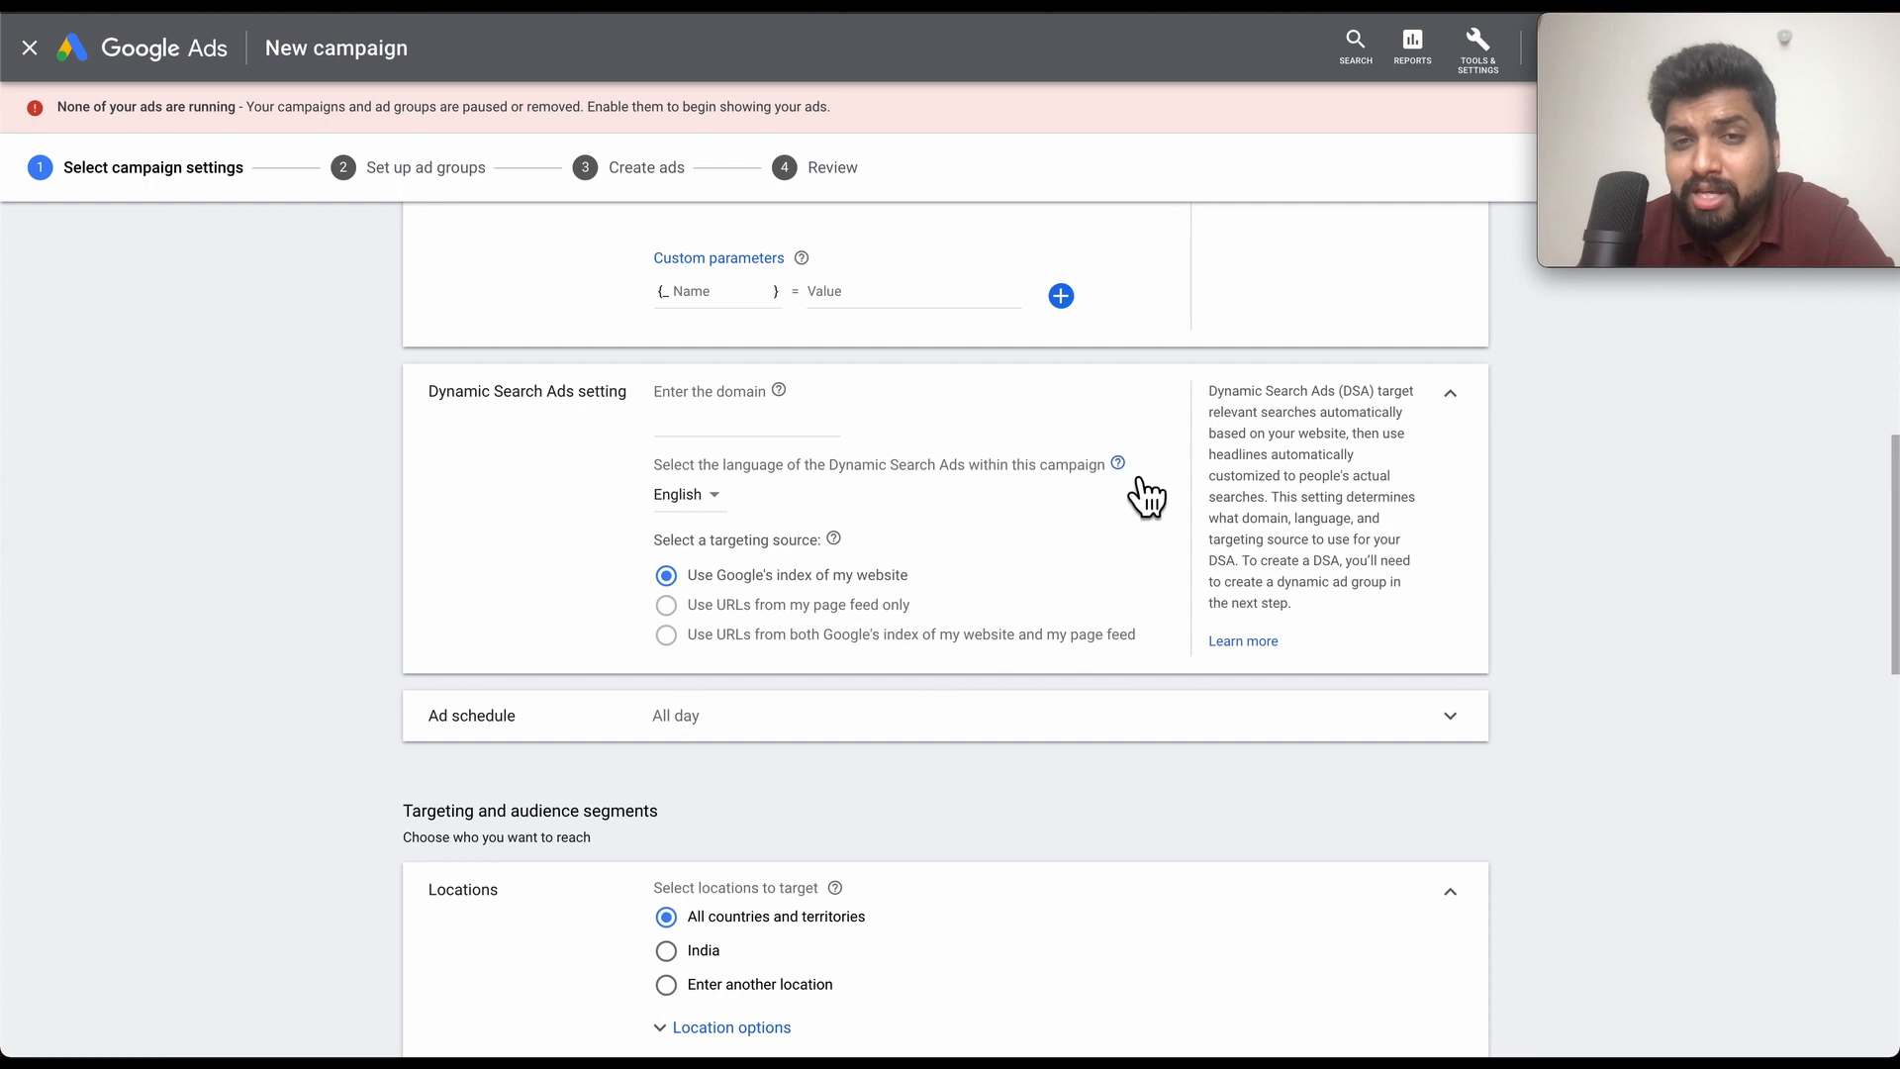
{"action": "mouse_move", "coordinate": [1136, 479]}
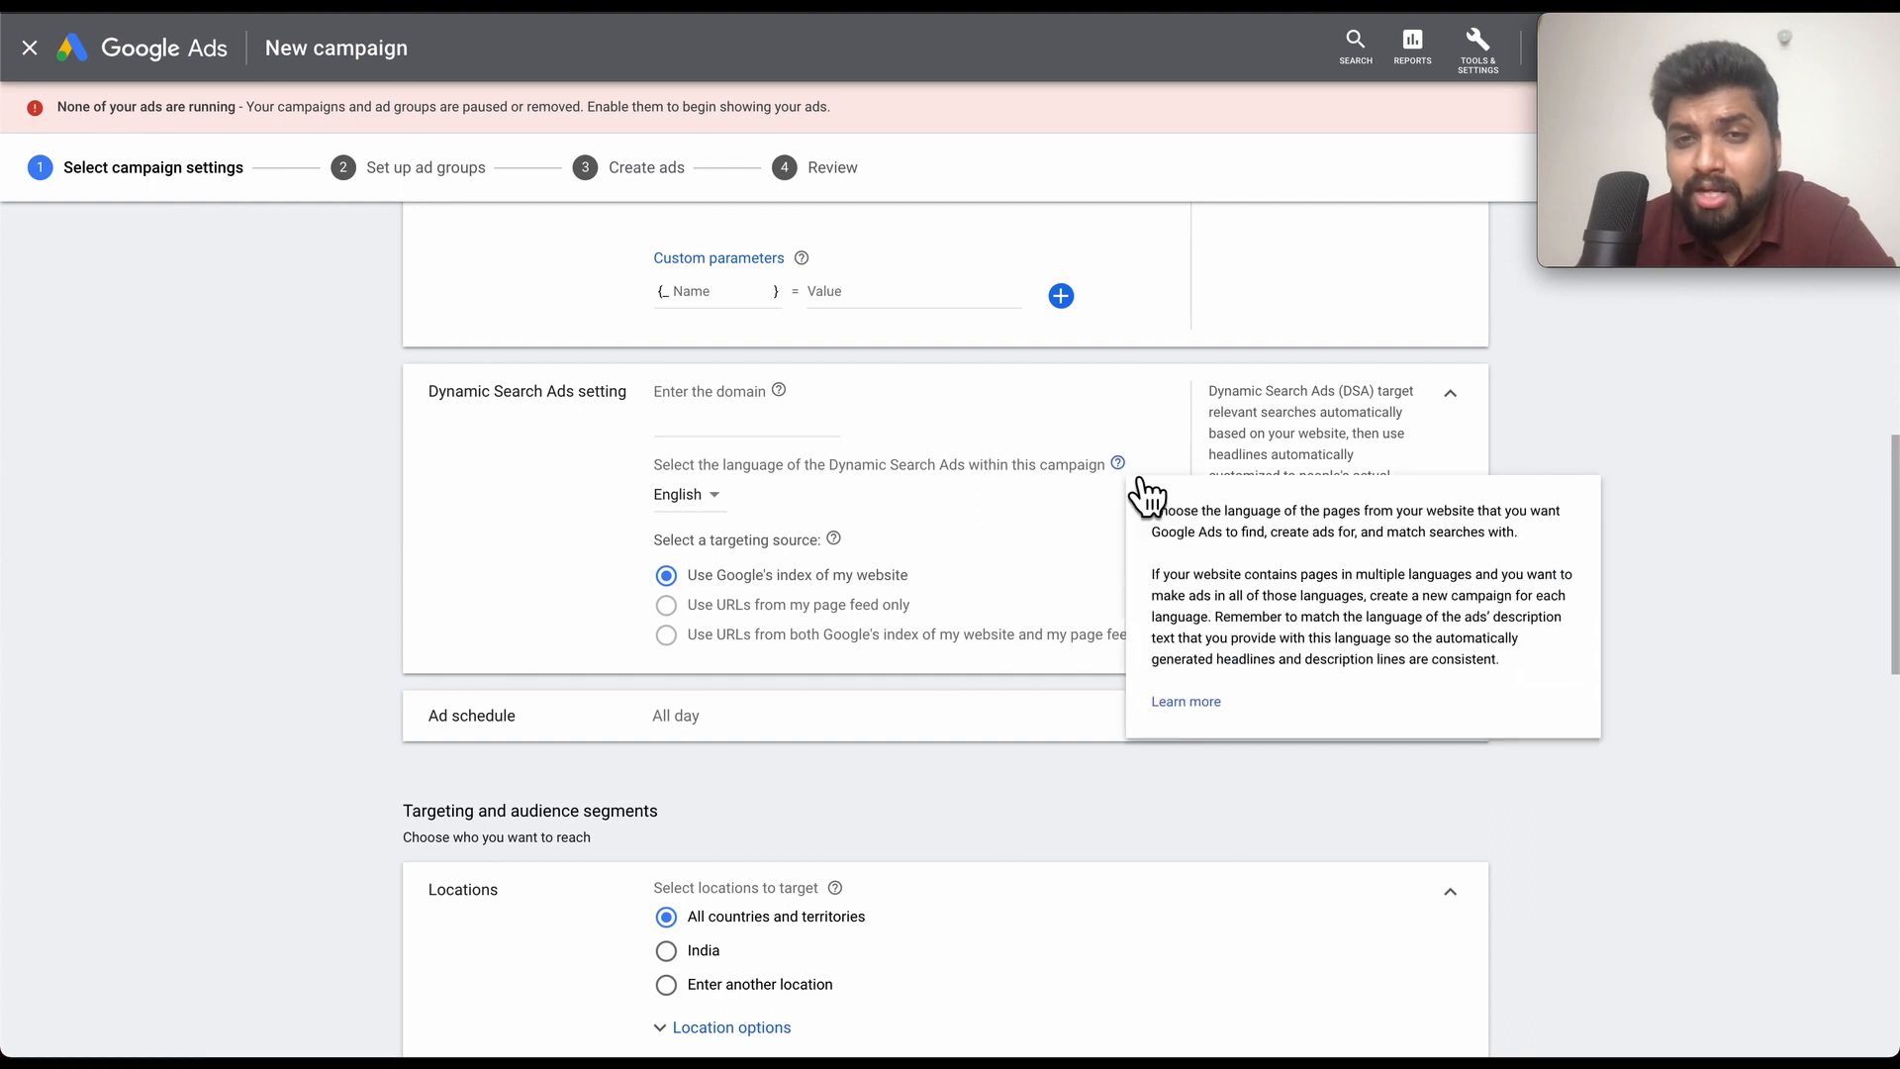
{"action": "left_click", "coordinate": [726, 512]}
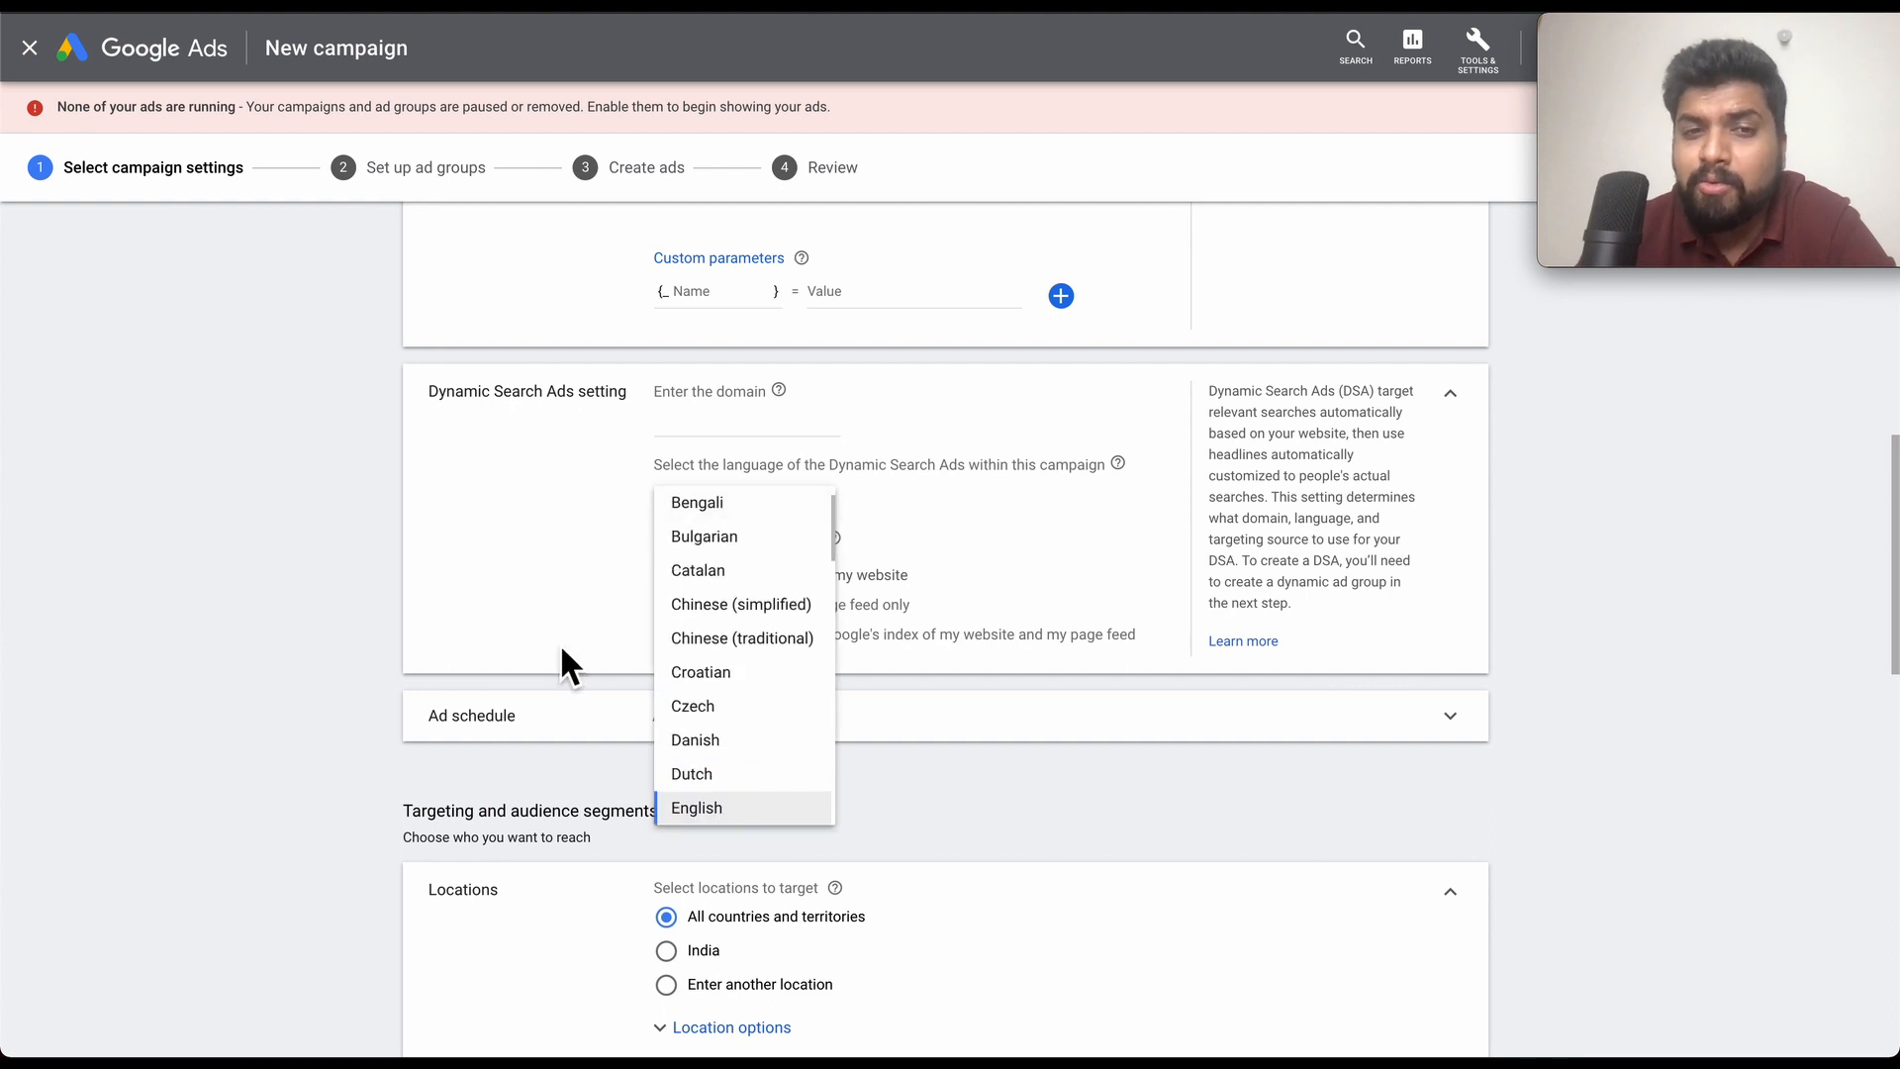
{"action": "left_click", "coordinate": [551, 568]}
{"action": "scroll", "coordinate": [557, 597], "scroll_direction": "down", "scroll_amount": 1}
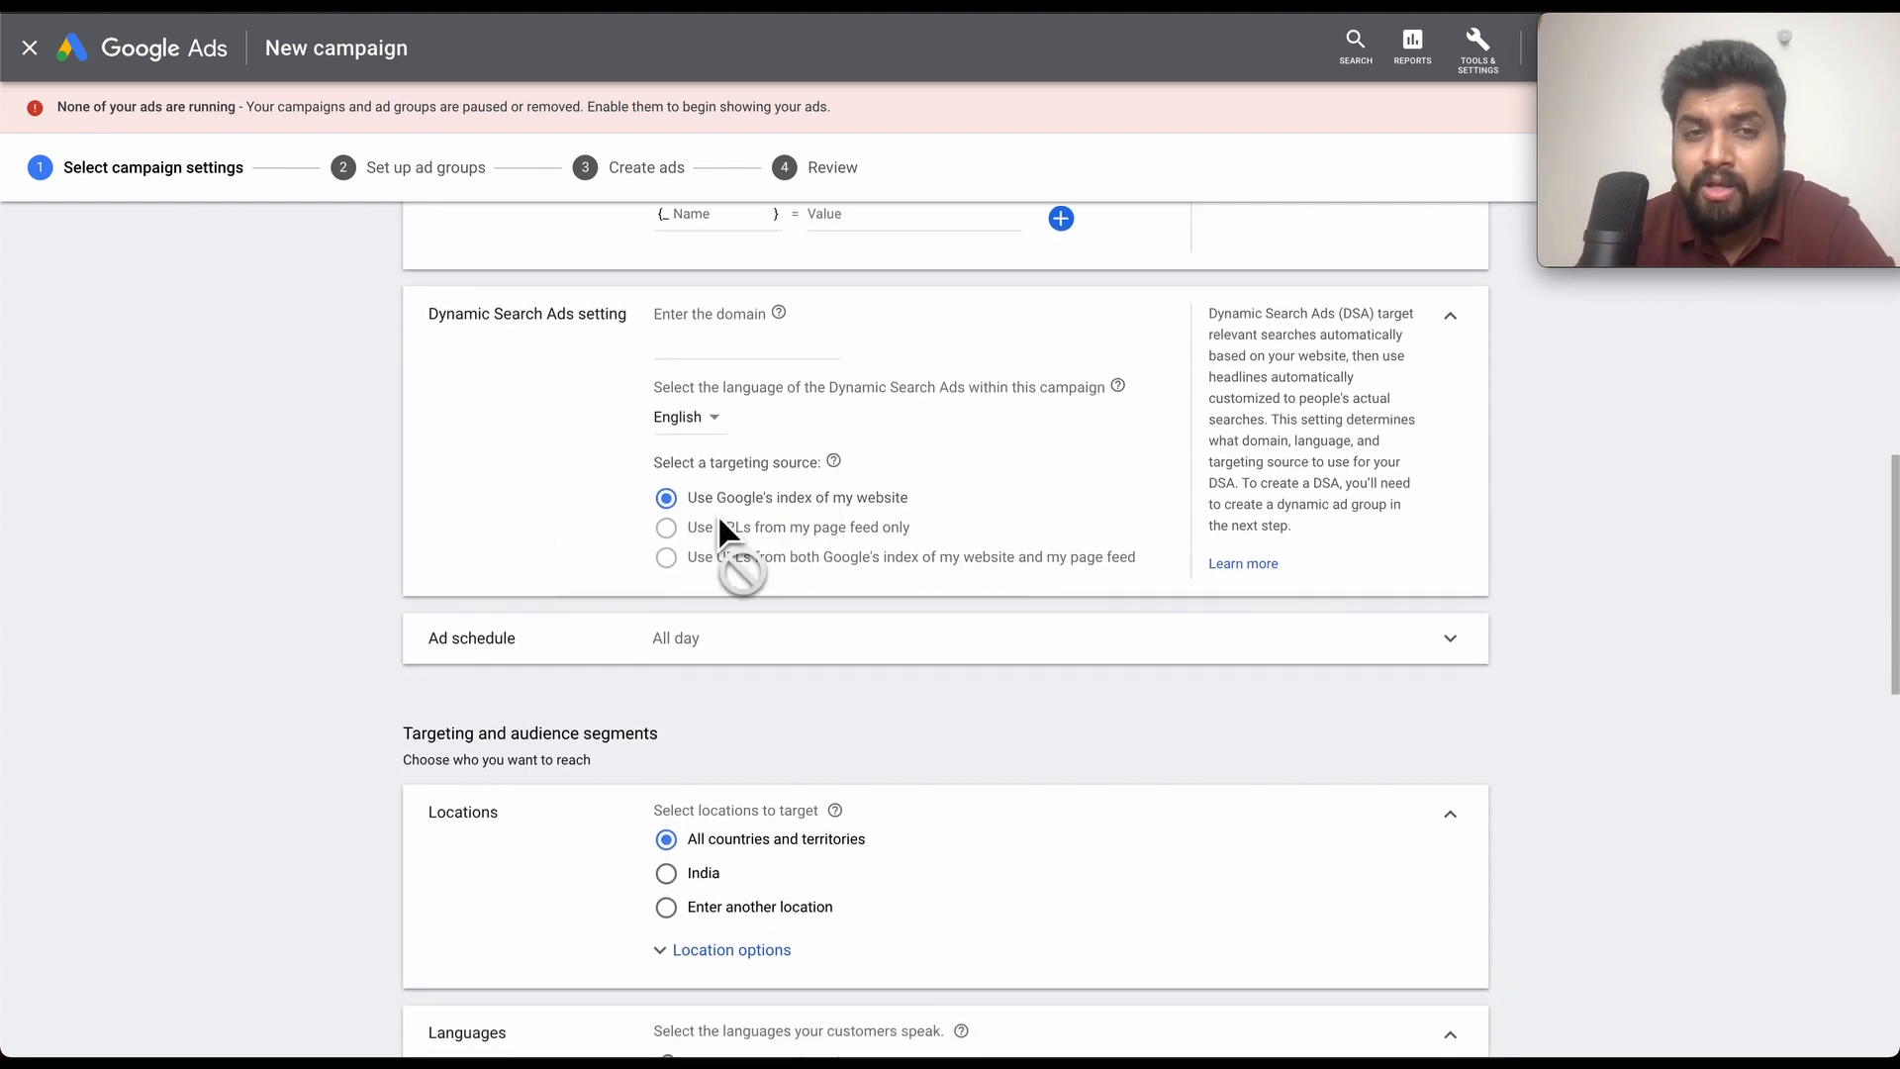
- Read the Dynamic Search Ads targeting source help and examine the Google index and page feed options
{"action": "mouse_move", "coordinate": [853, 477]}
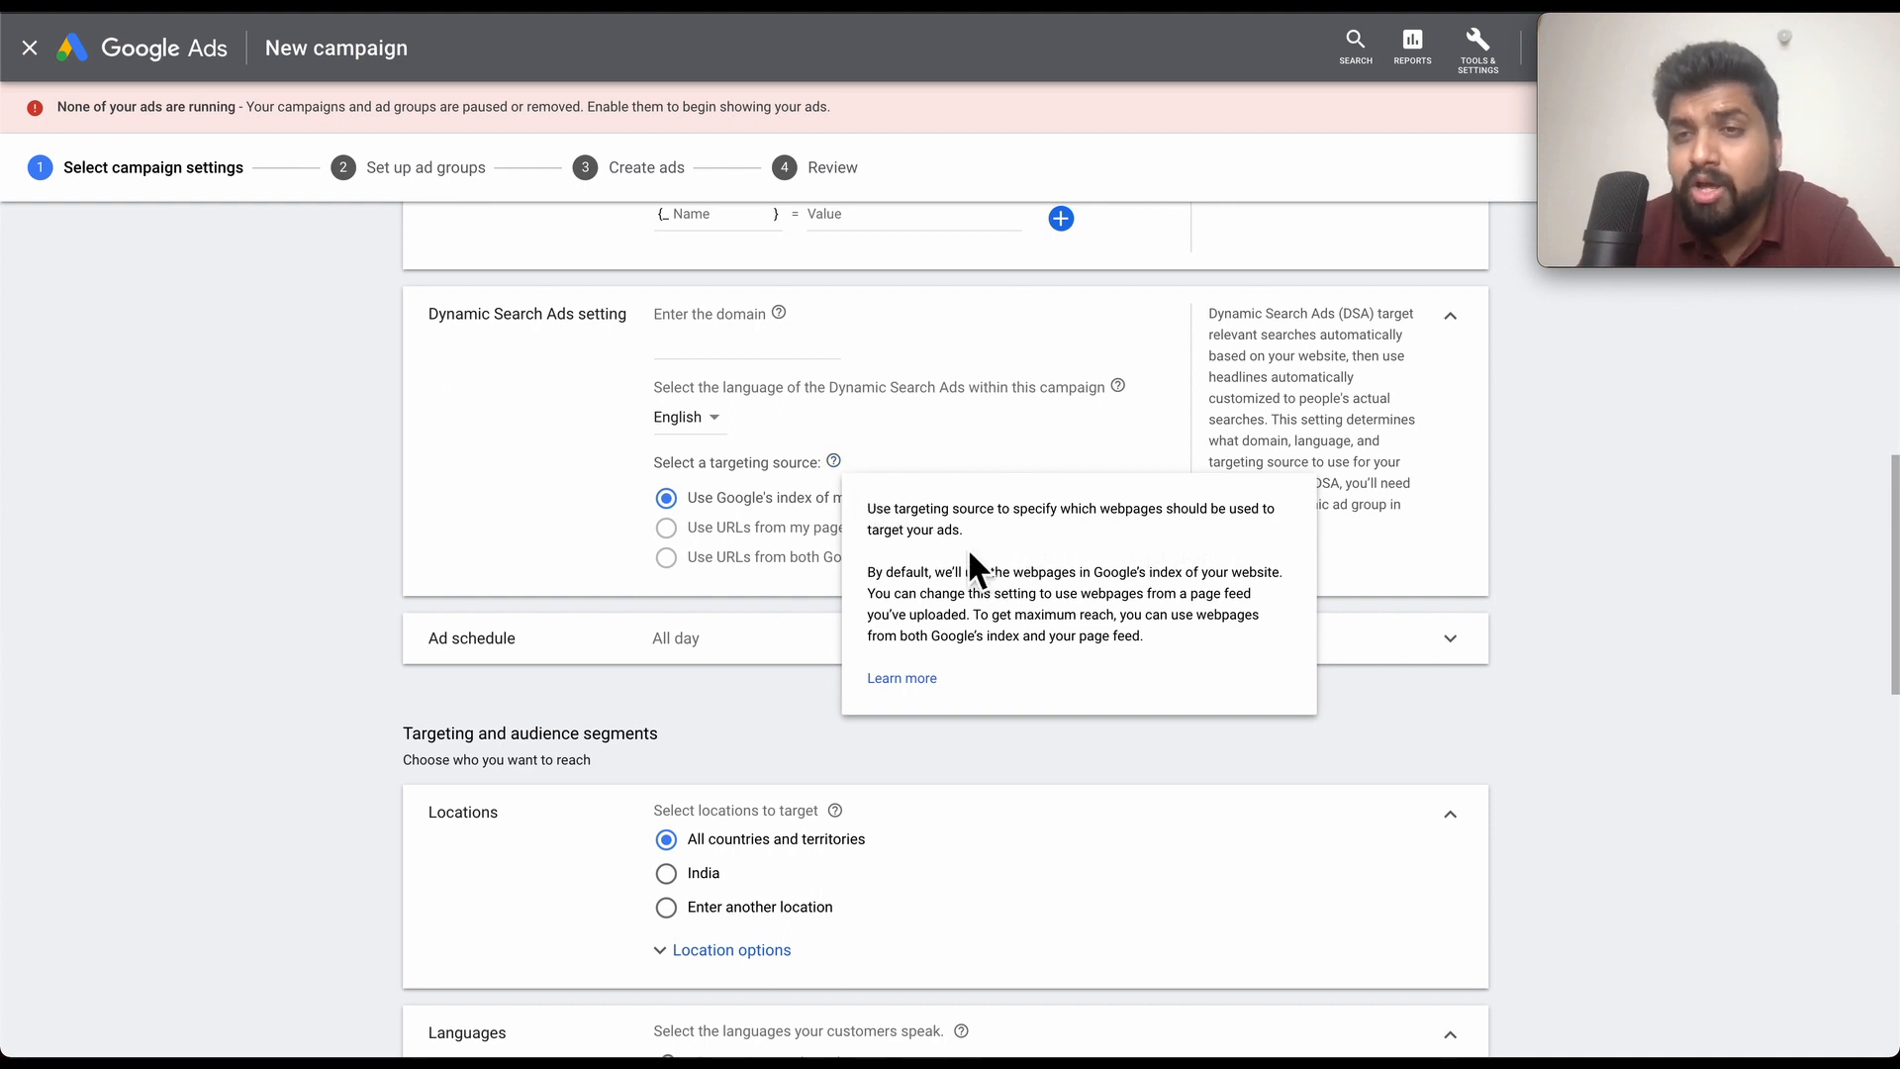
{"action": "left_click", "coordinate": [778, 358]}
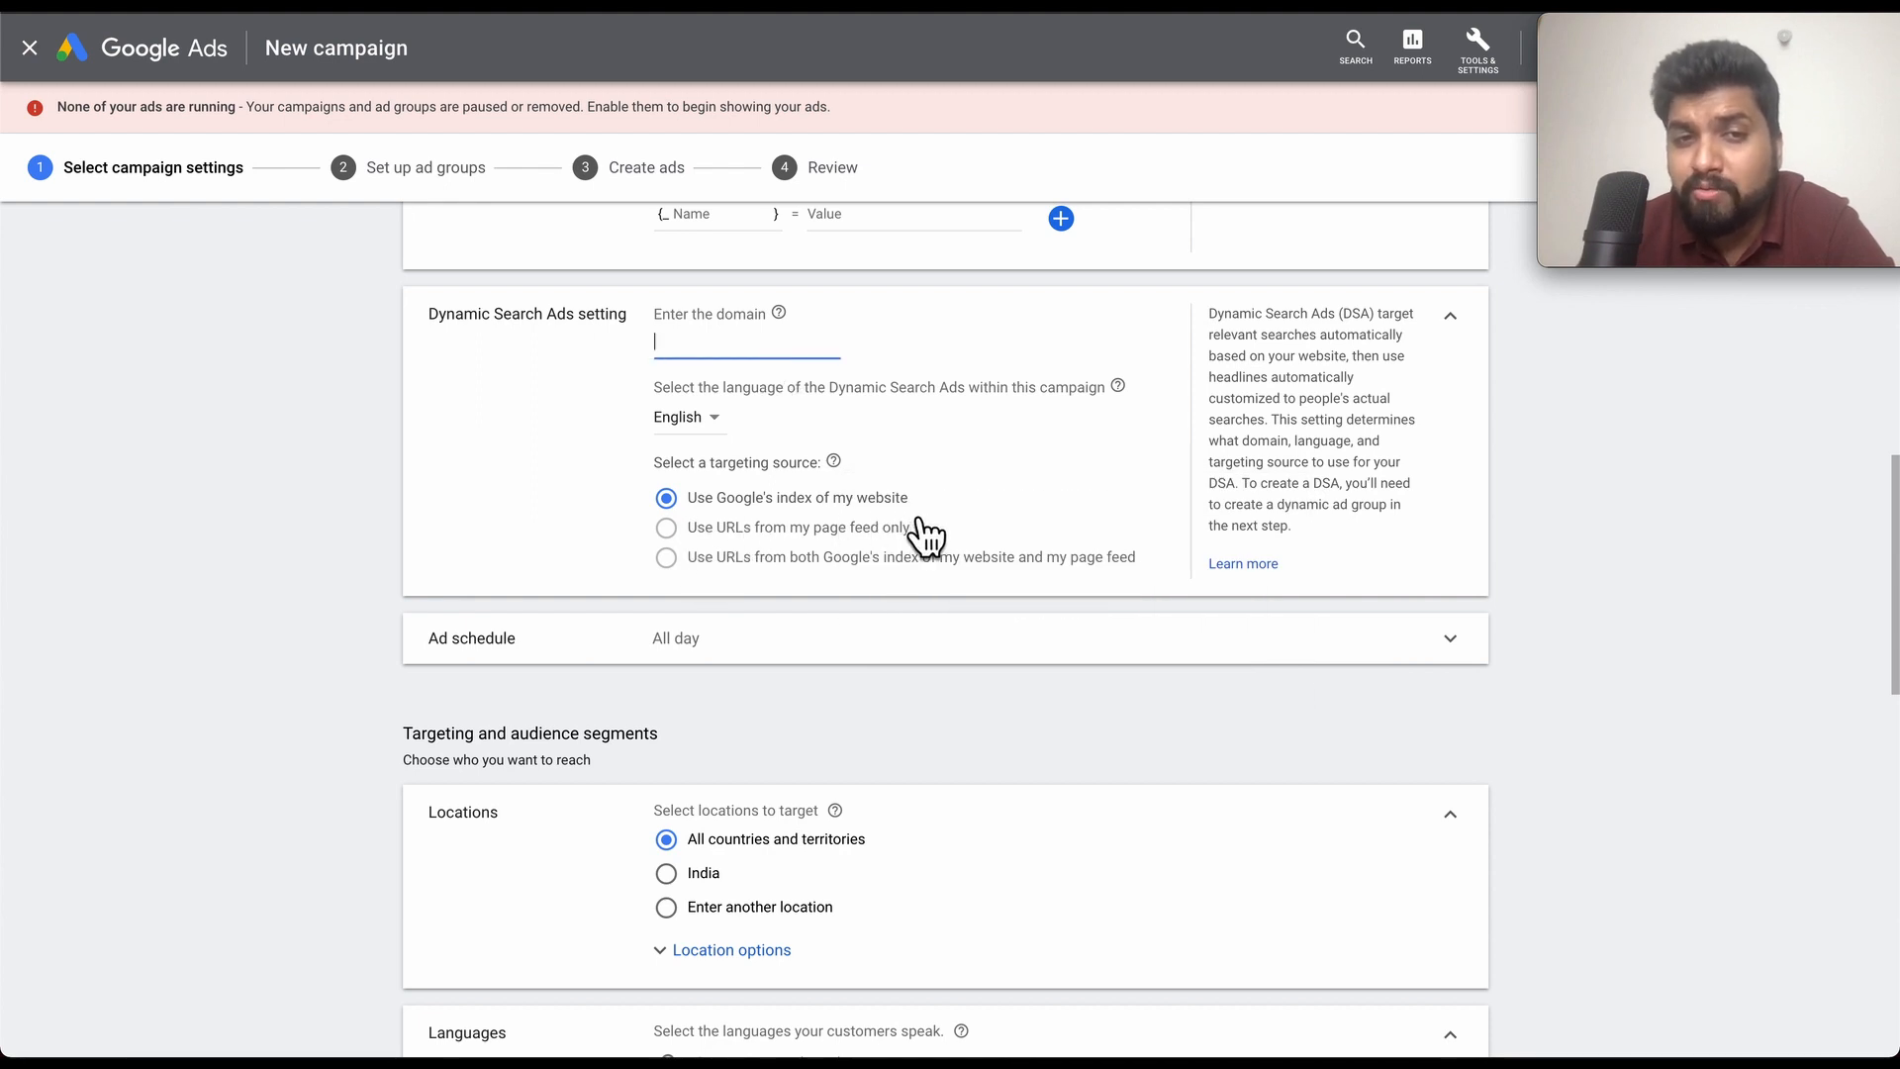
{"action": "mouse_move", "coordinate": [723, 554]}
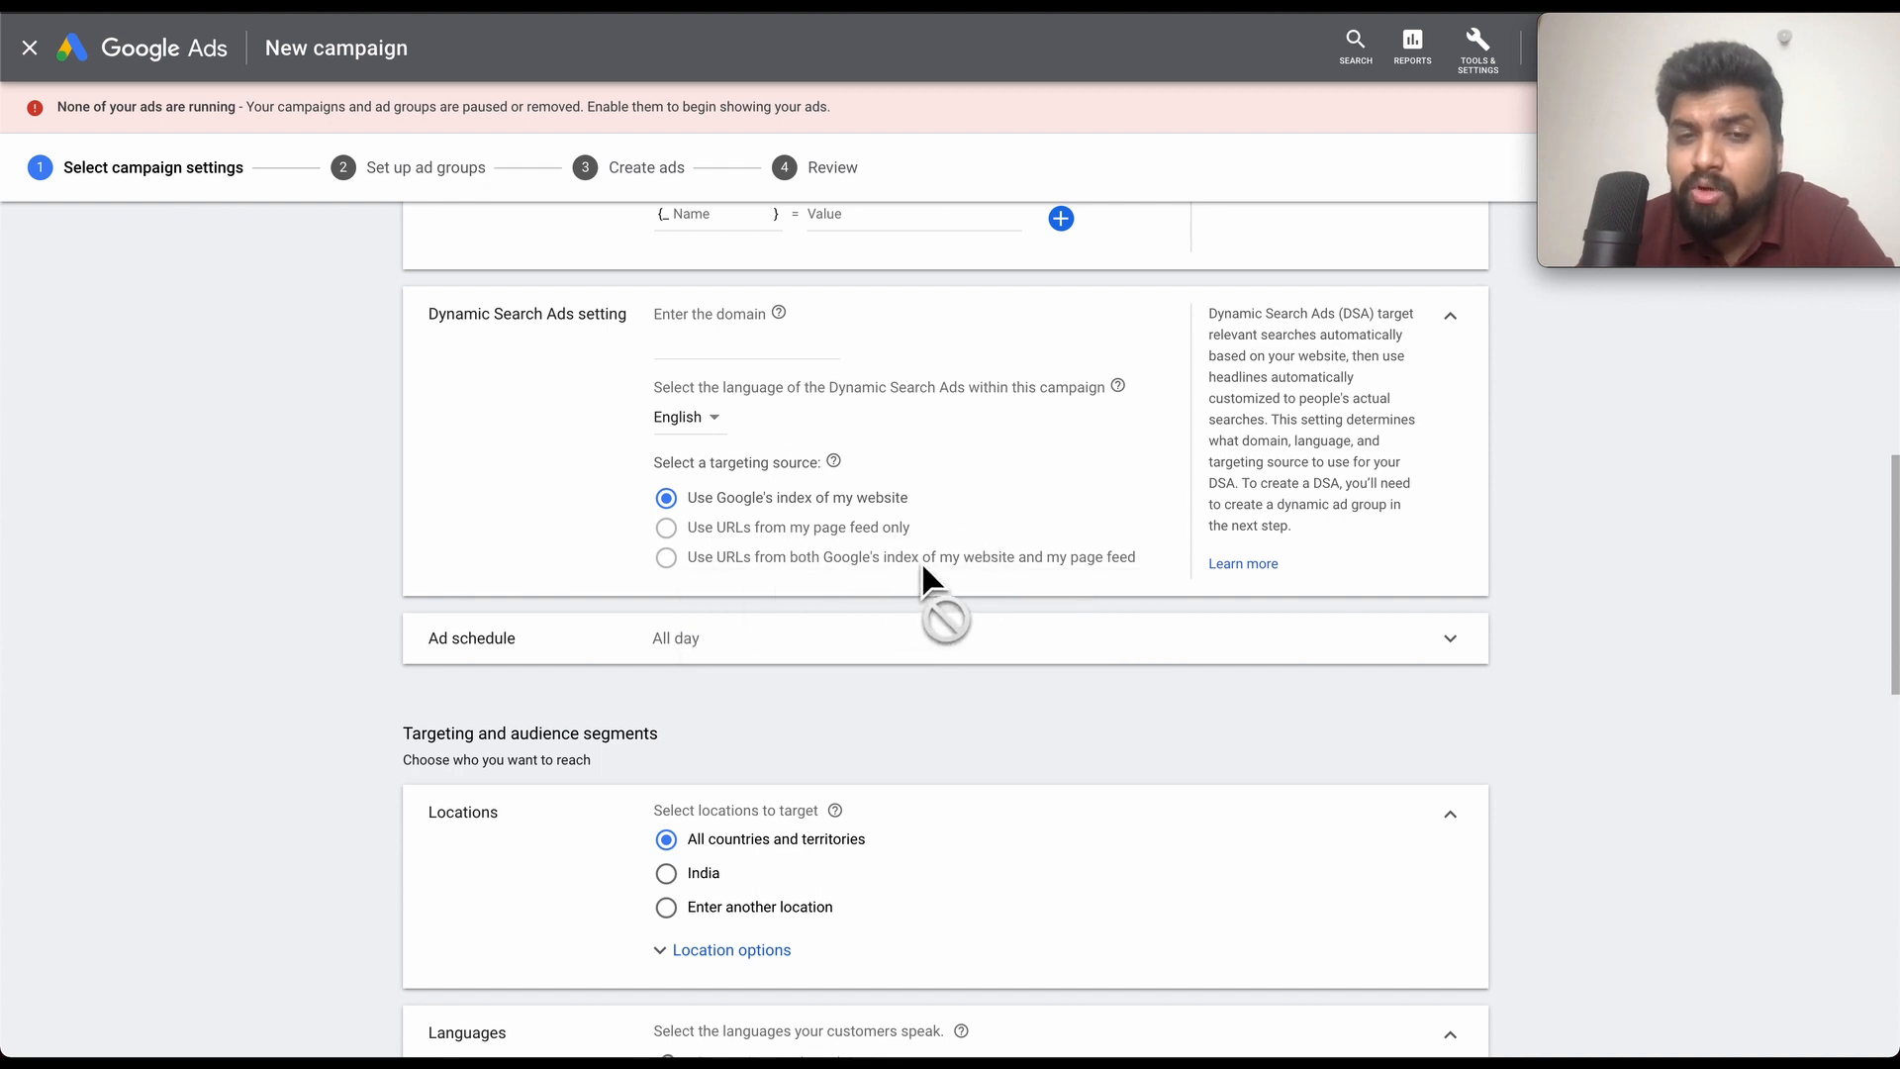
{"action": "mouse_move", "coordinate": [1140, 556]}
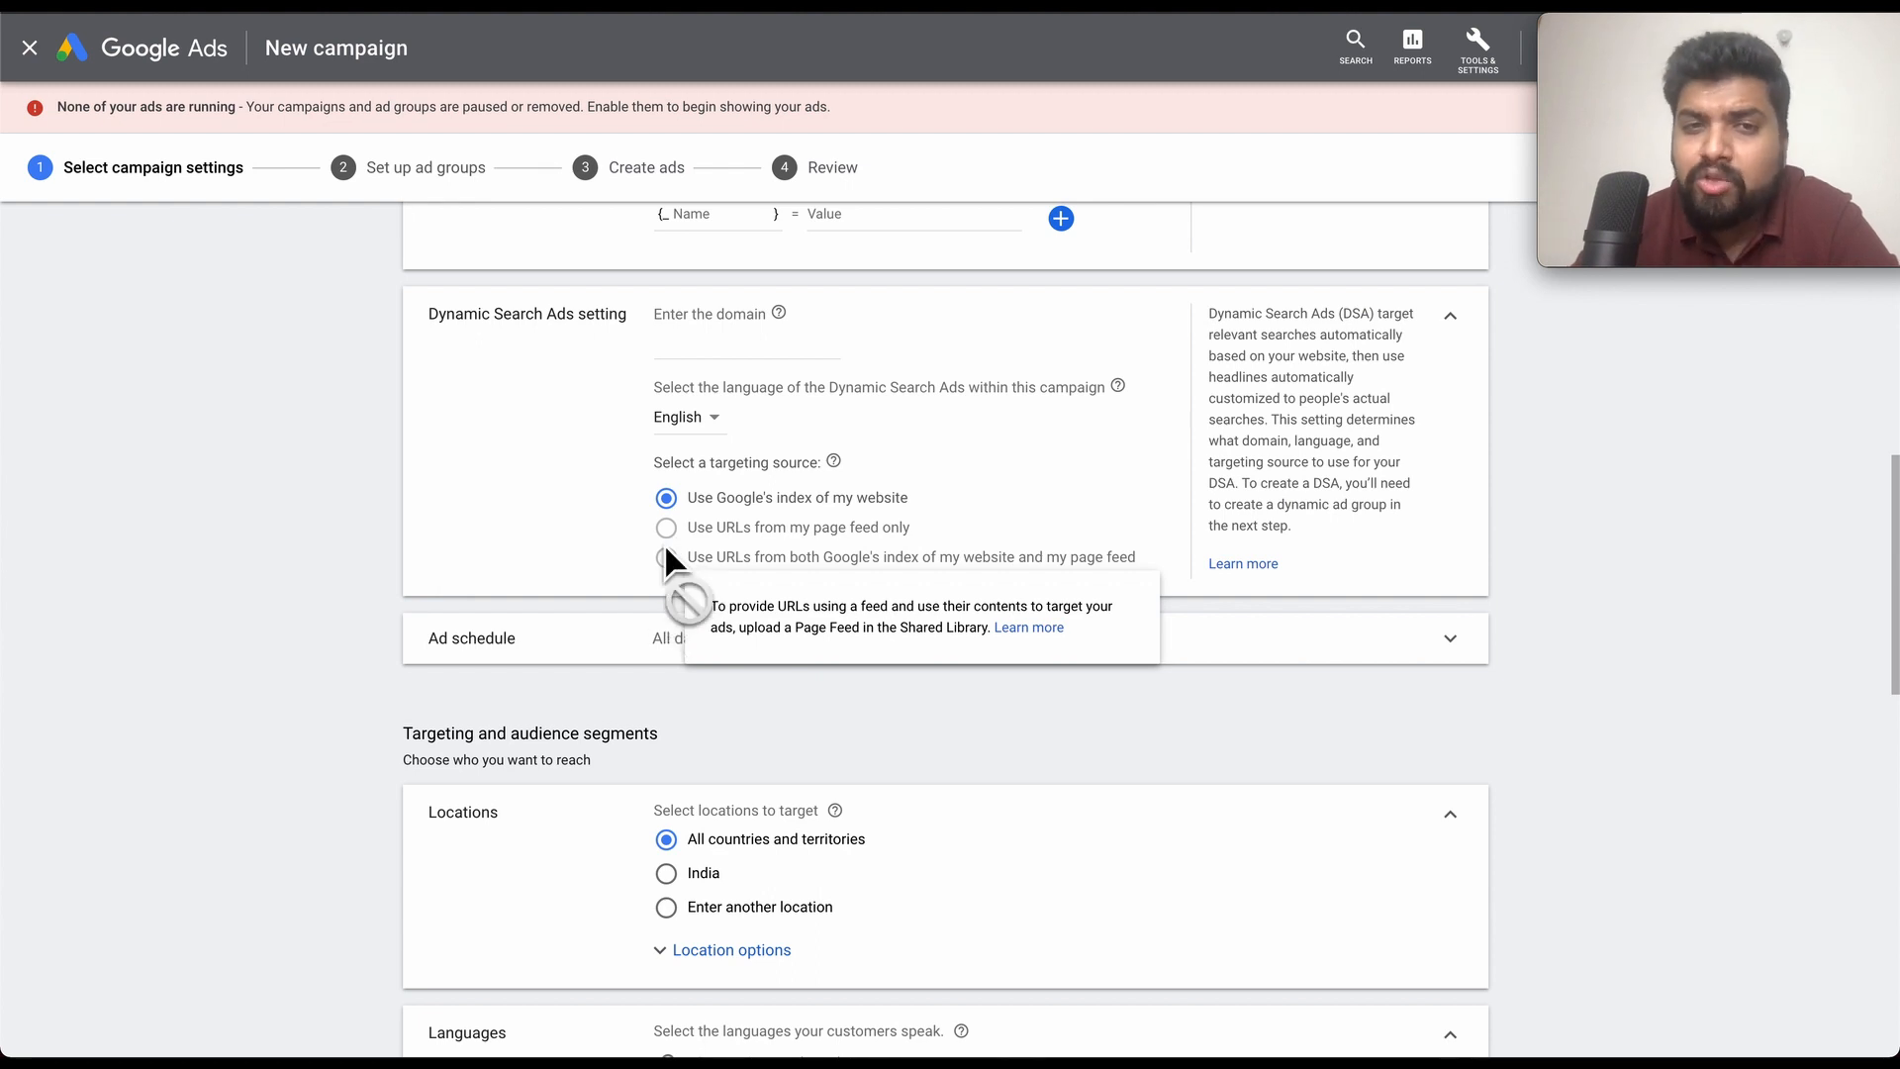
{"action": "mouse_move", "coordinate": [883, 566]}
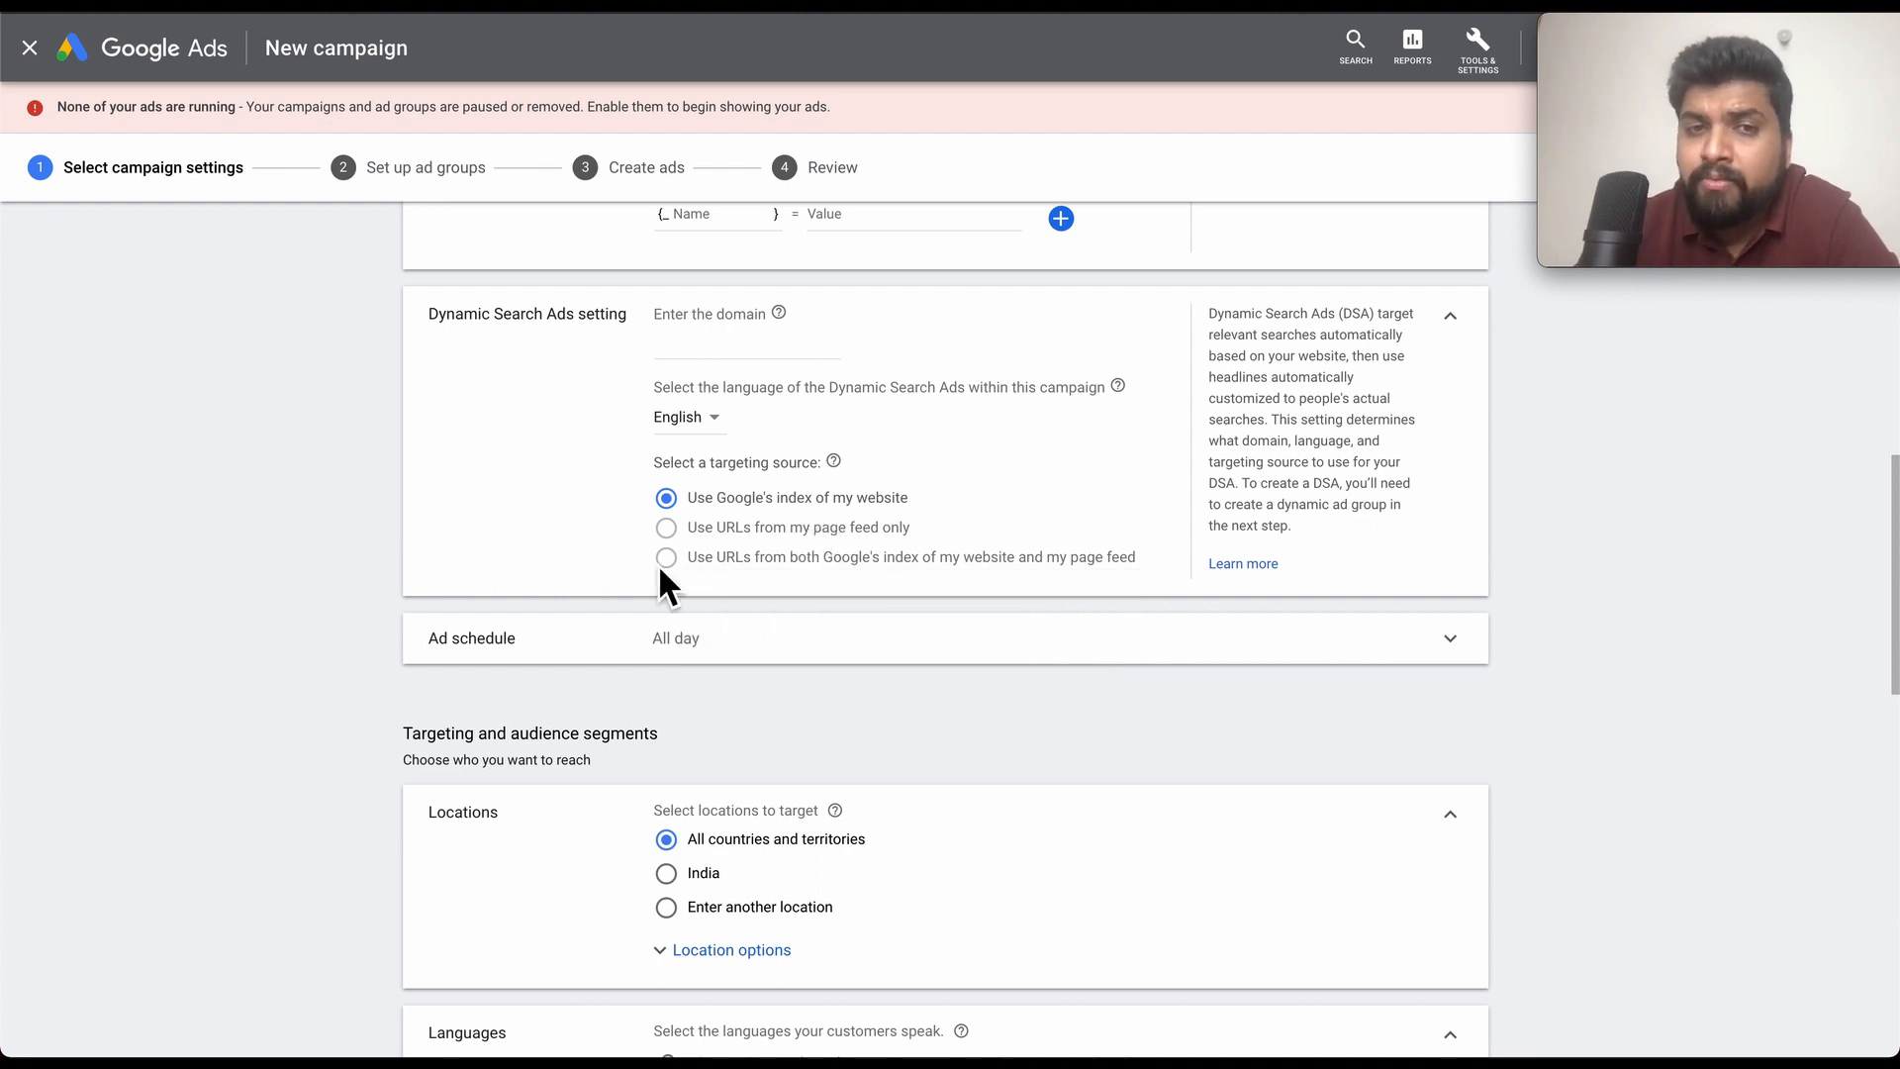
{"action": "mouse_move", "coordinate": [798, 560]}
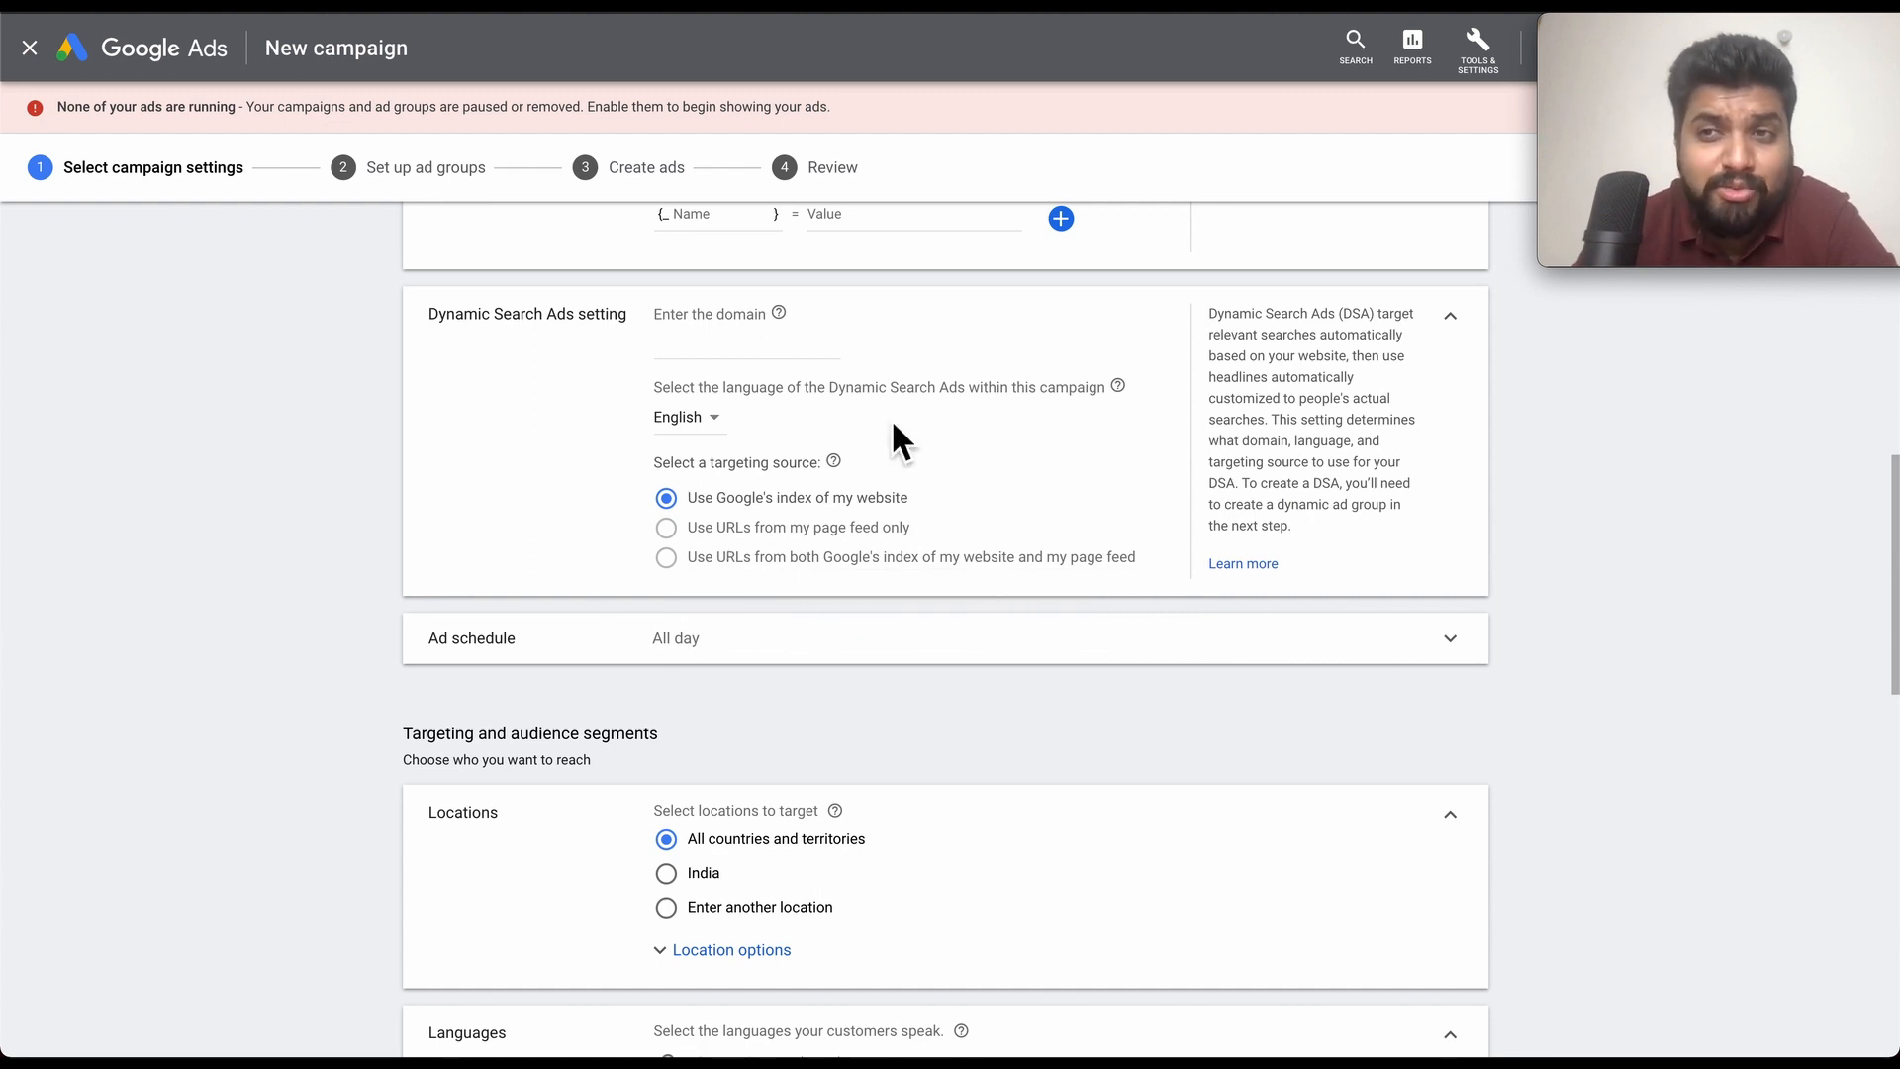
{"action": "scroll", "coordinate": [906, 578], "scroll_direction": "down", "scroll_amount": 2}
{"action": "scroll", "coordinate": [886, 461], "scroll_direction": "up", "scroll_amount": 1}
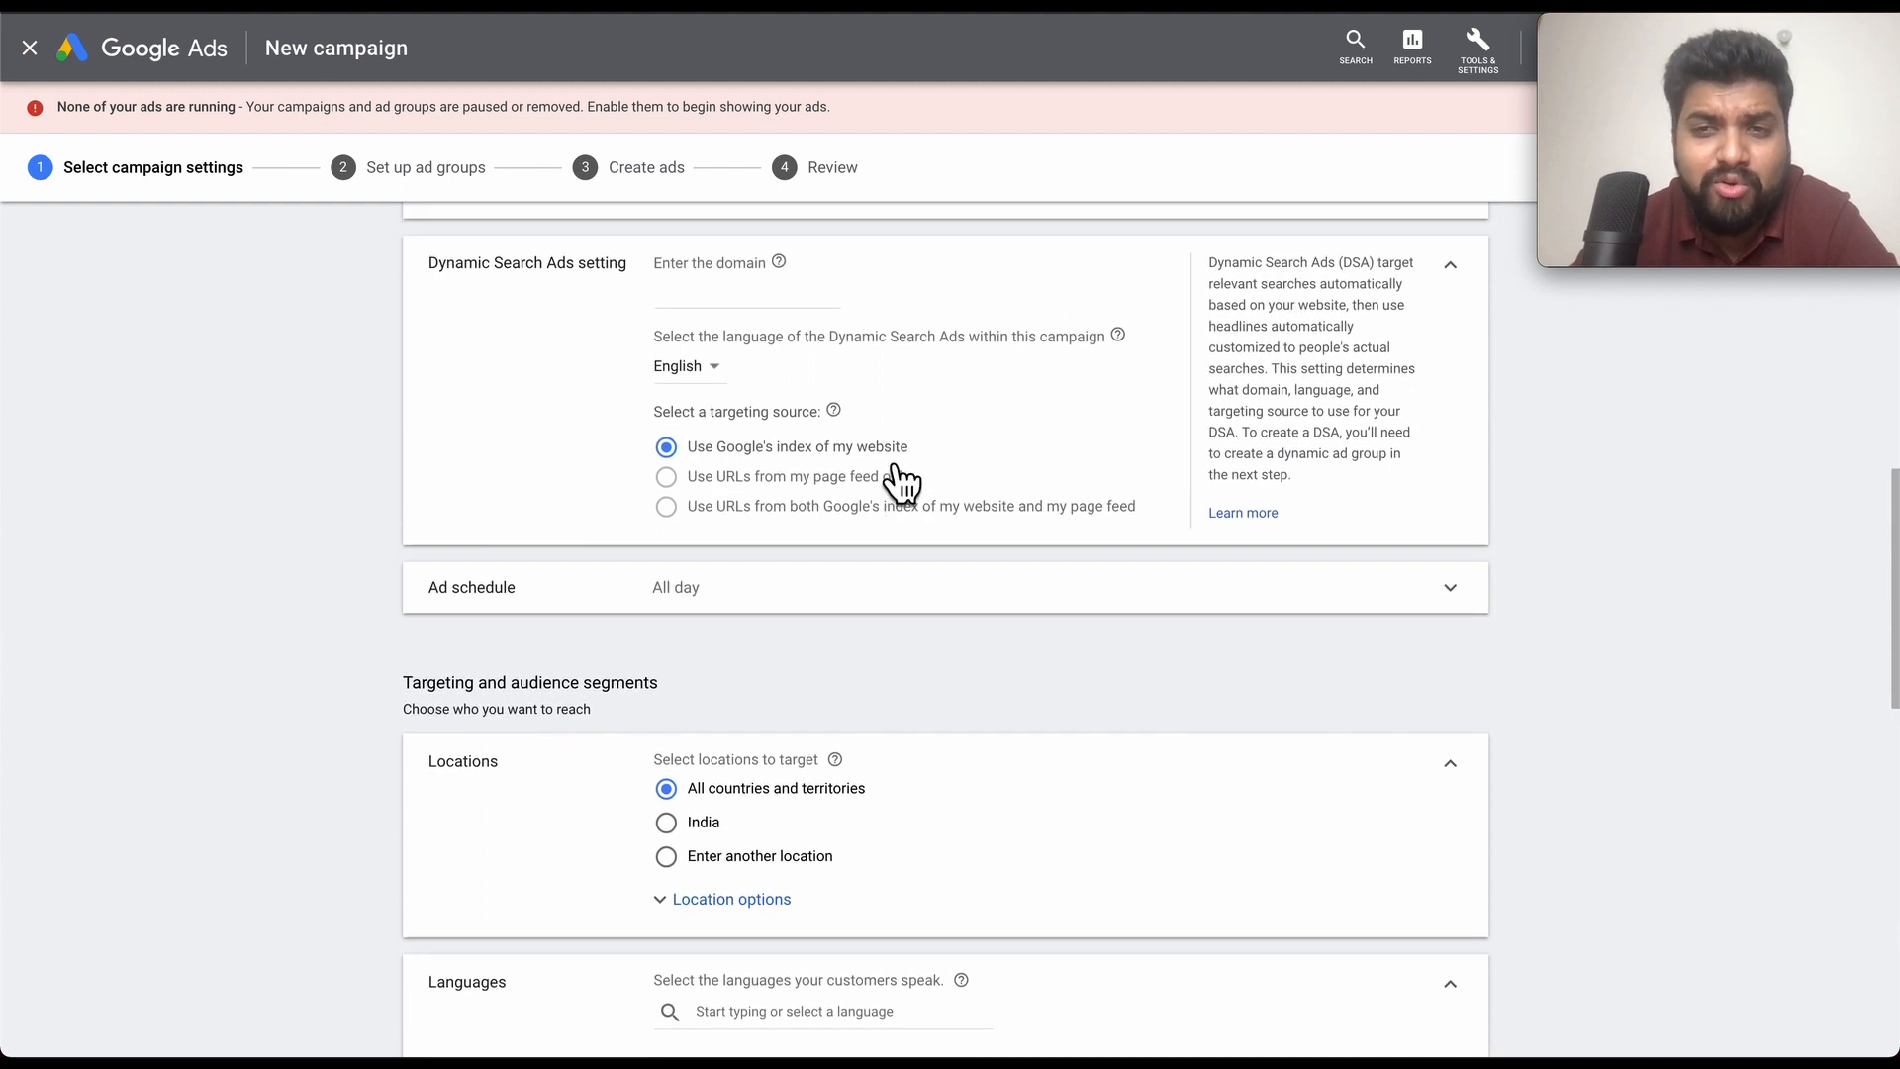
{"action": "scroll", "coordinate": [890, 473], "scroll_direction": "up", "scroll_amount": 1}
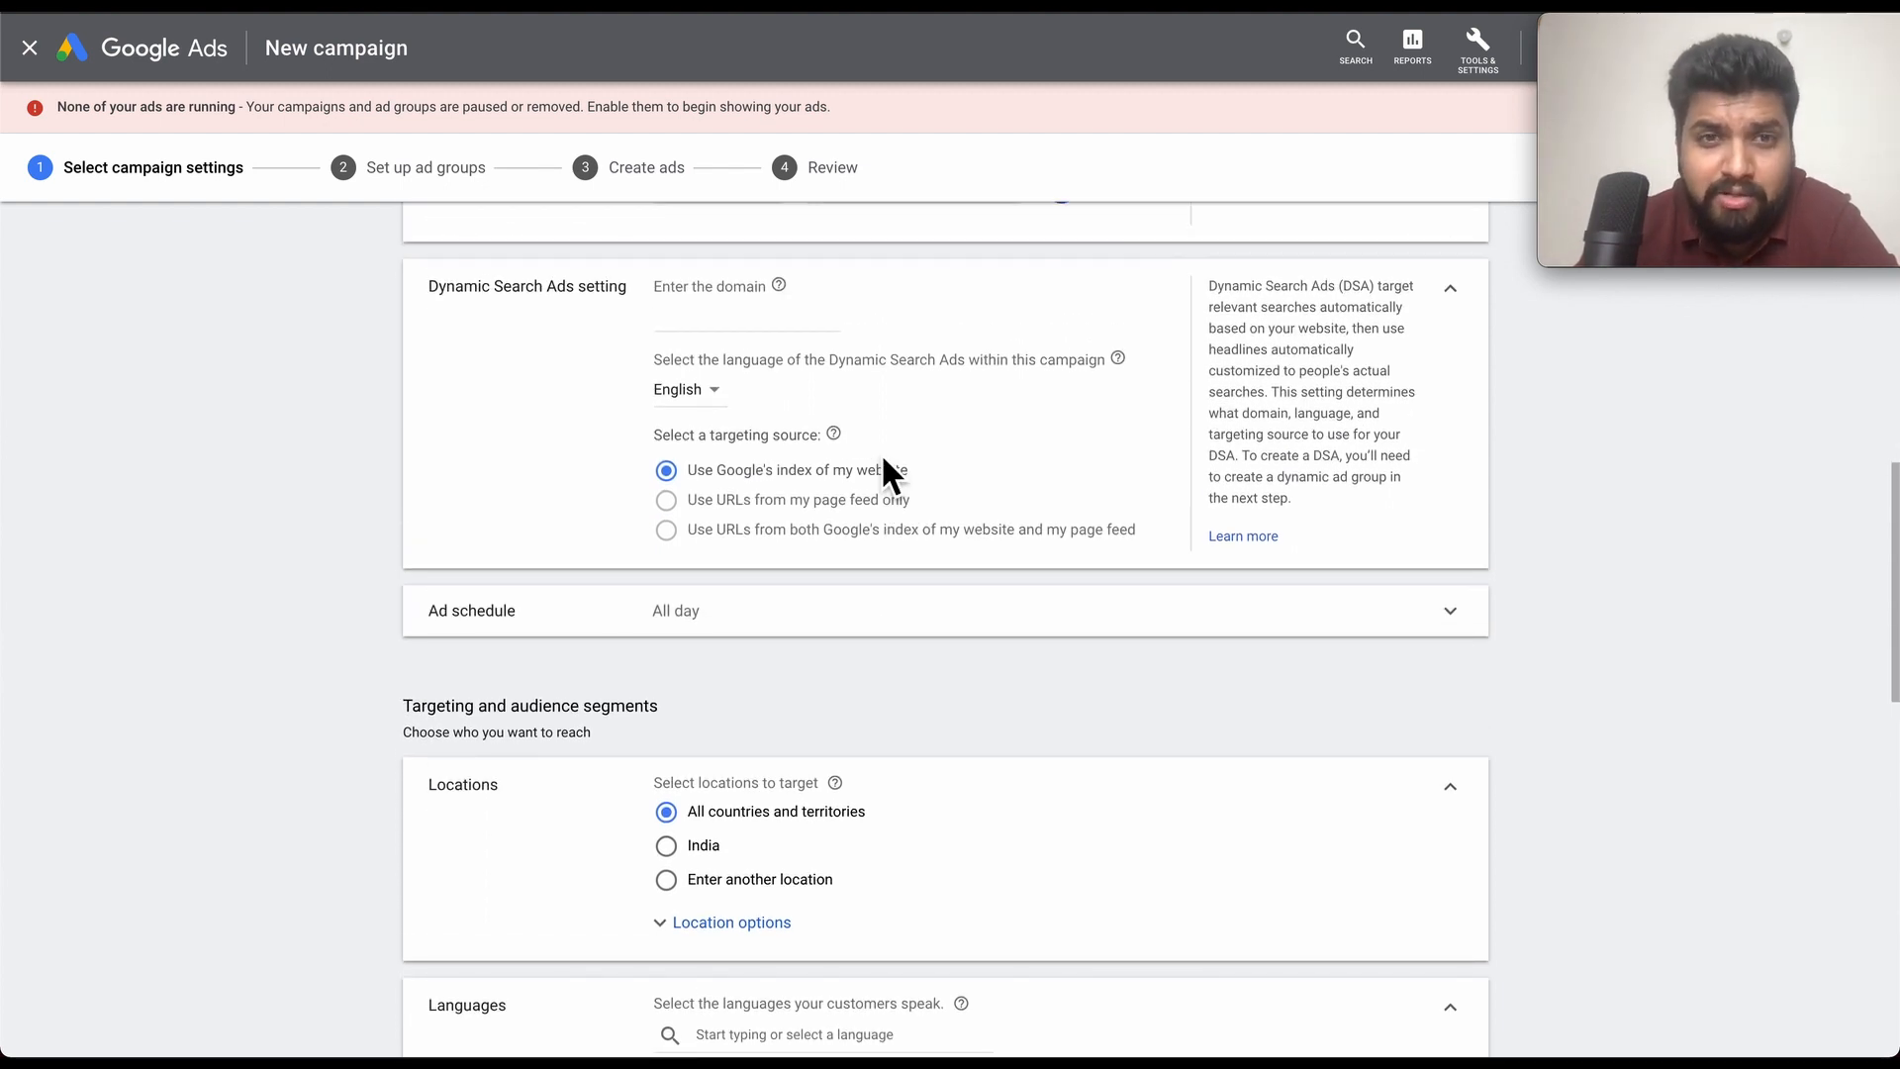
{"action": "mouse_move", "coordinate": [806, 487]}
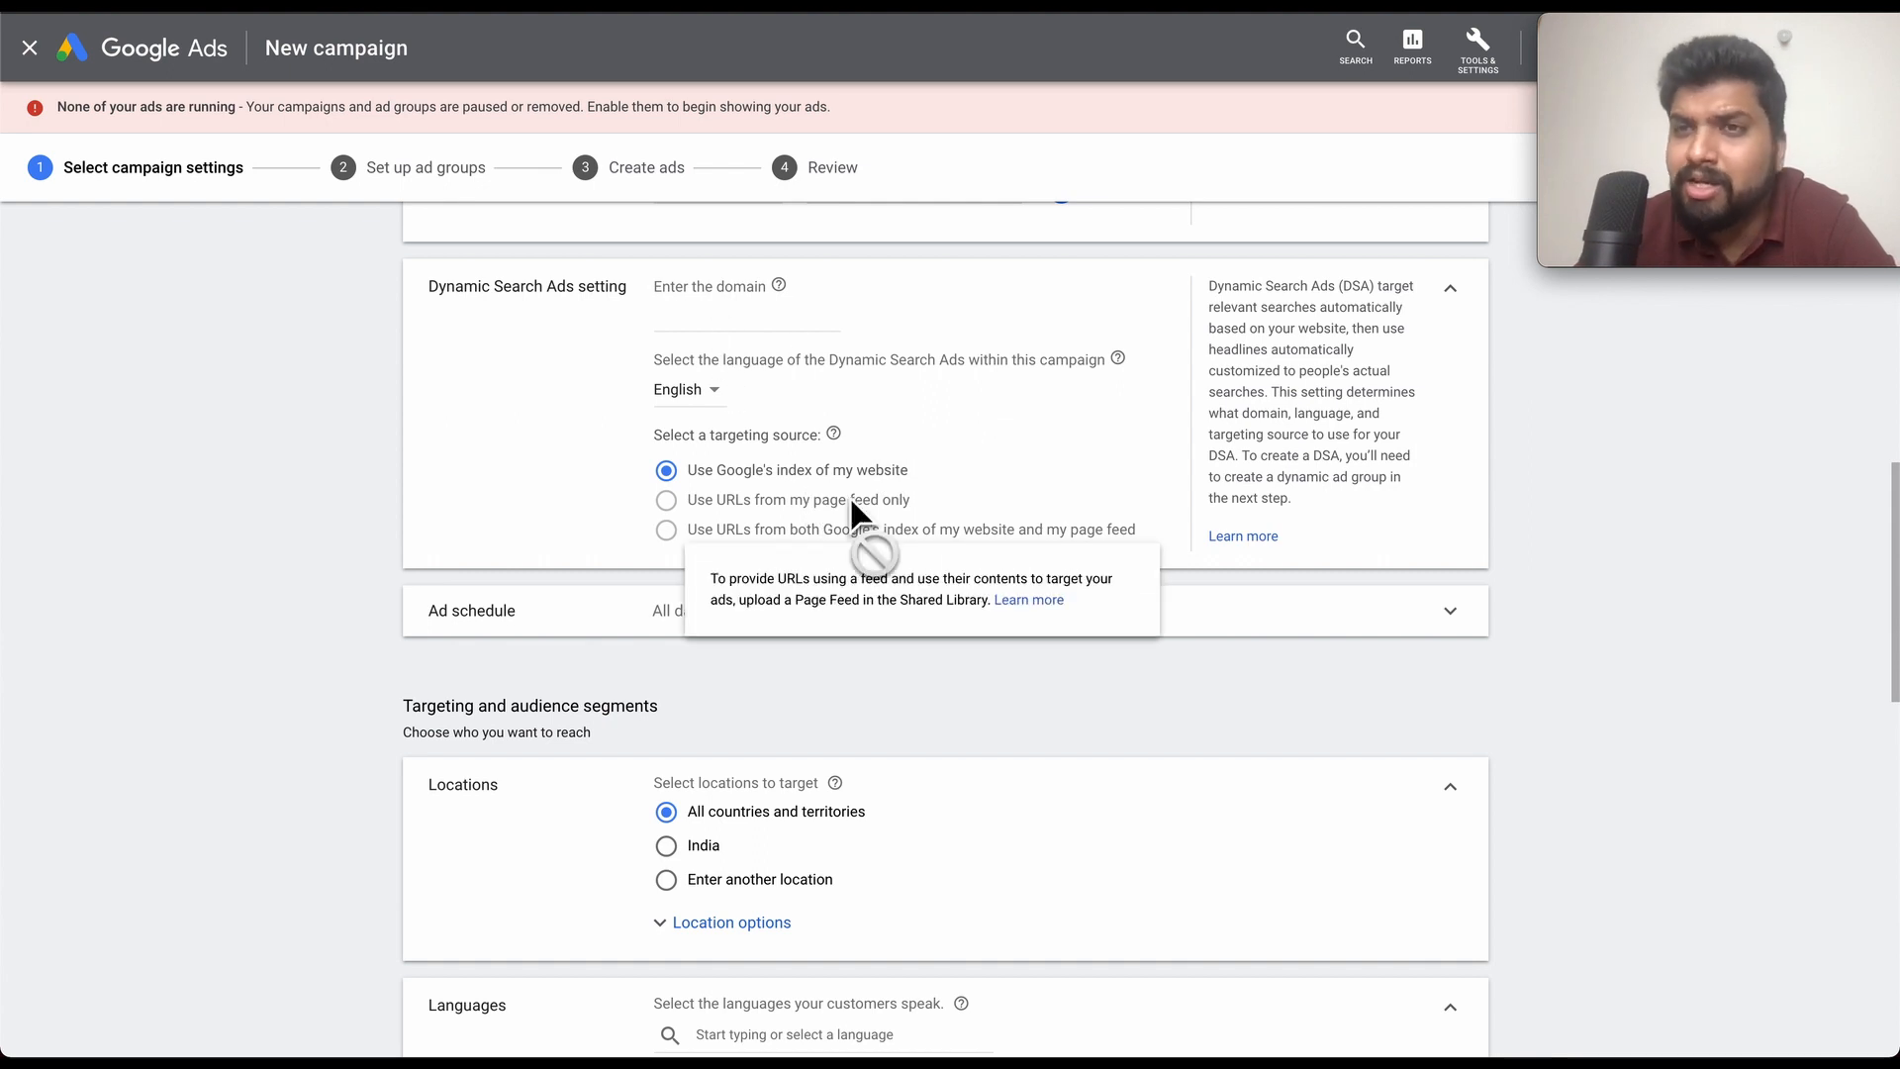
- Open the Ad schedule setting and examine its day choices, start and end times and time zone note
{"action": "scroll", "coordinate": [984, 673], "scroll_direction": "down", "scroll_amount": 2}
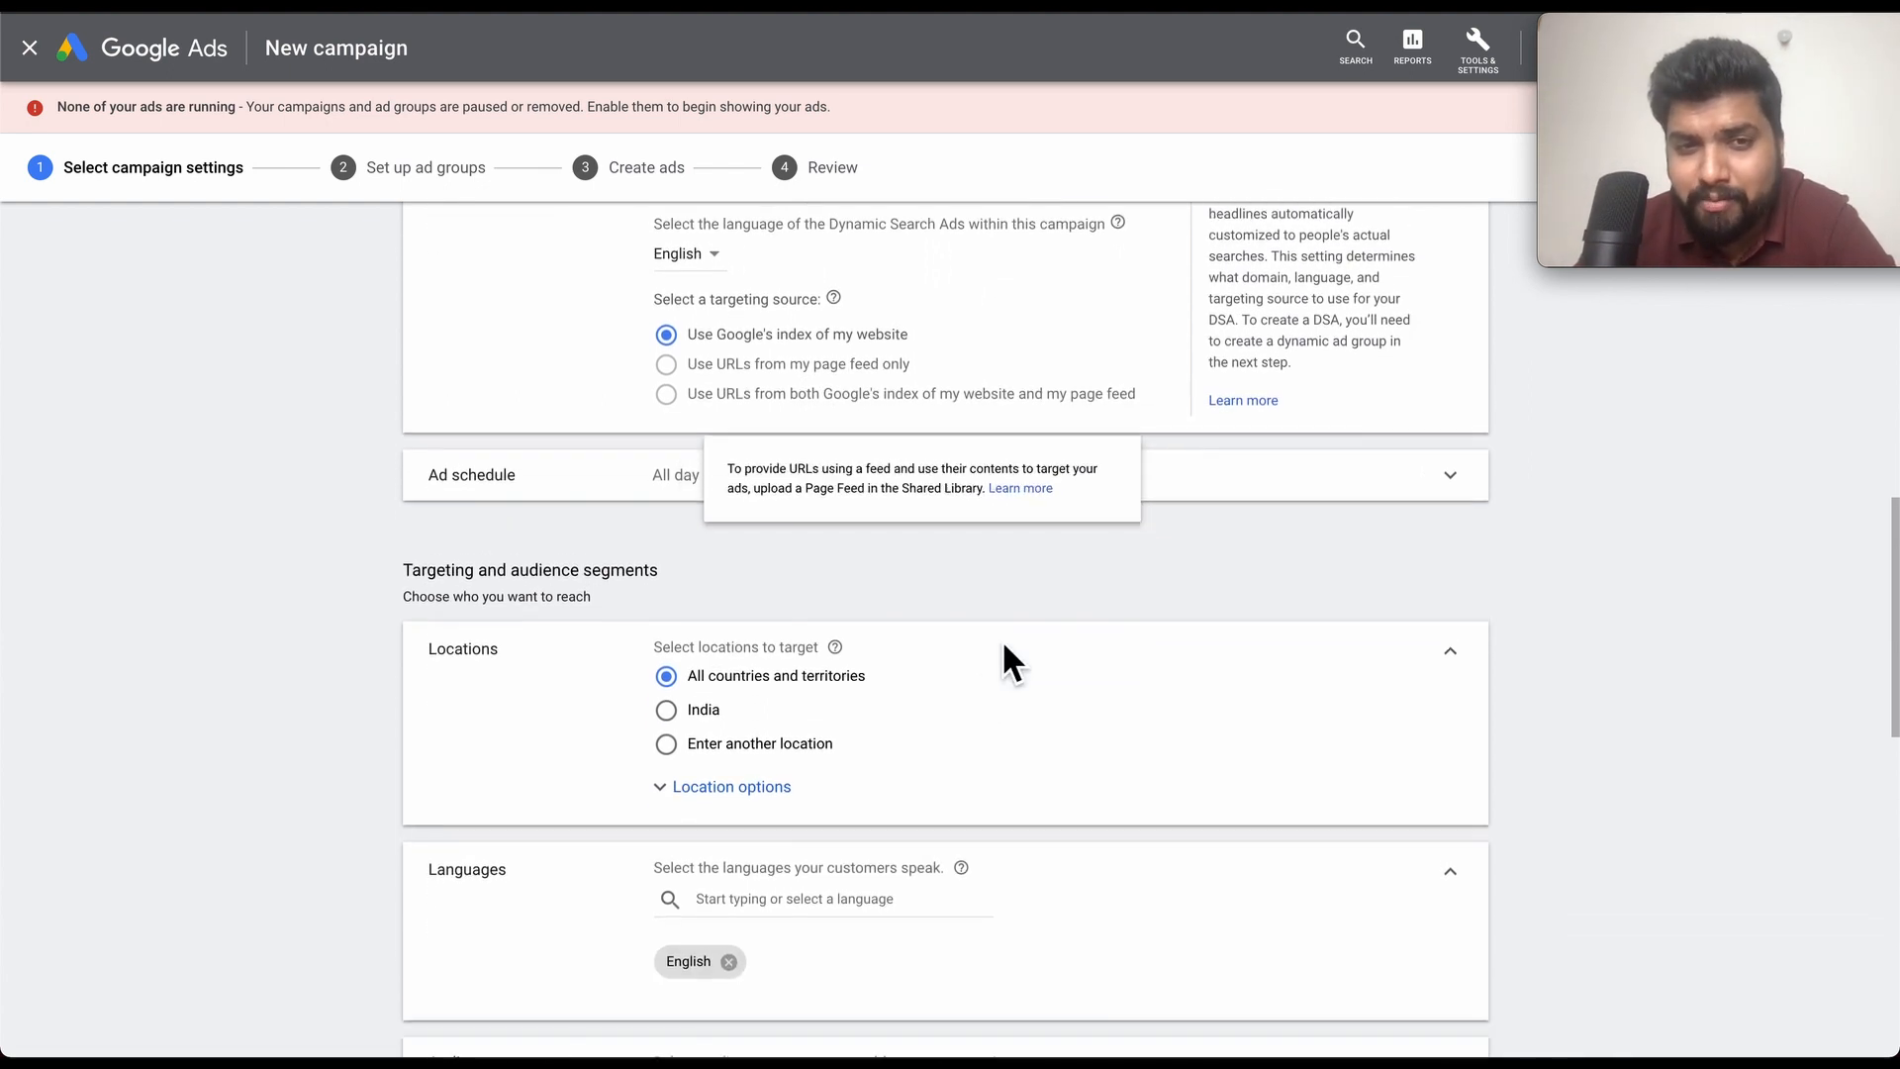
{"action": "left_click", "coordinate": [1204, 477]}
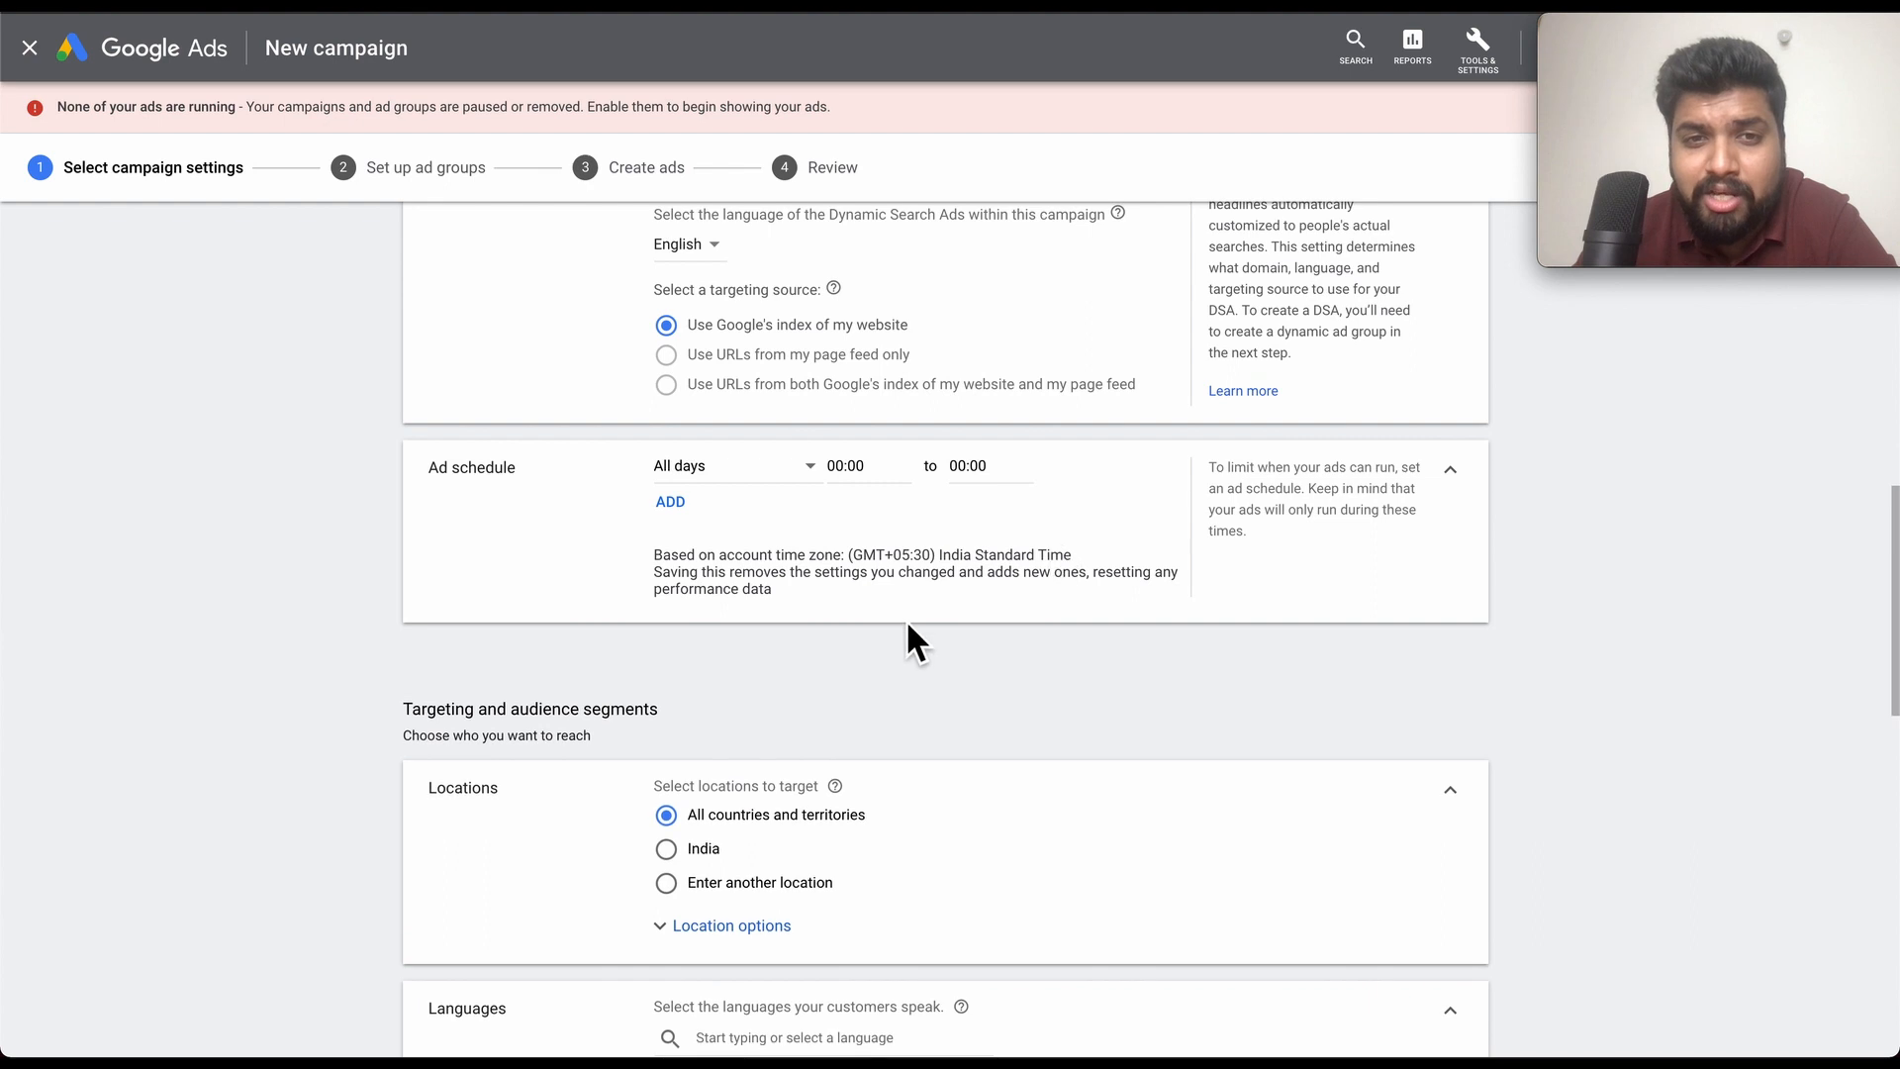
{"action": "left_click", "coordinate": [792, 486]}
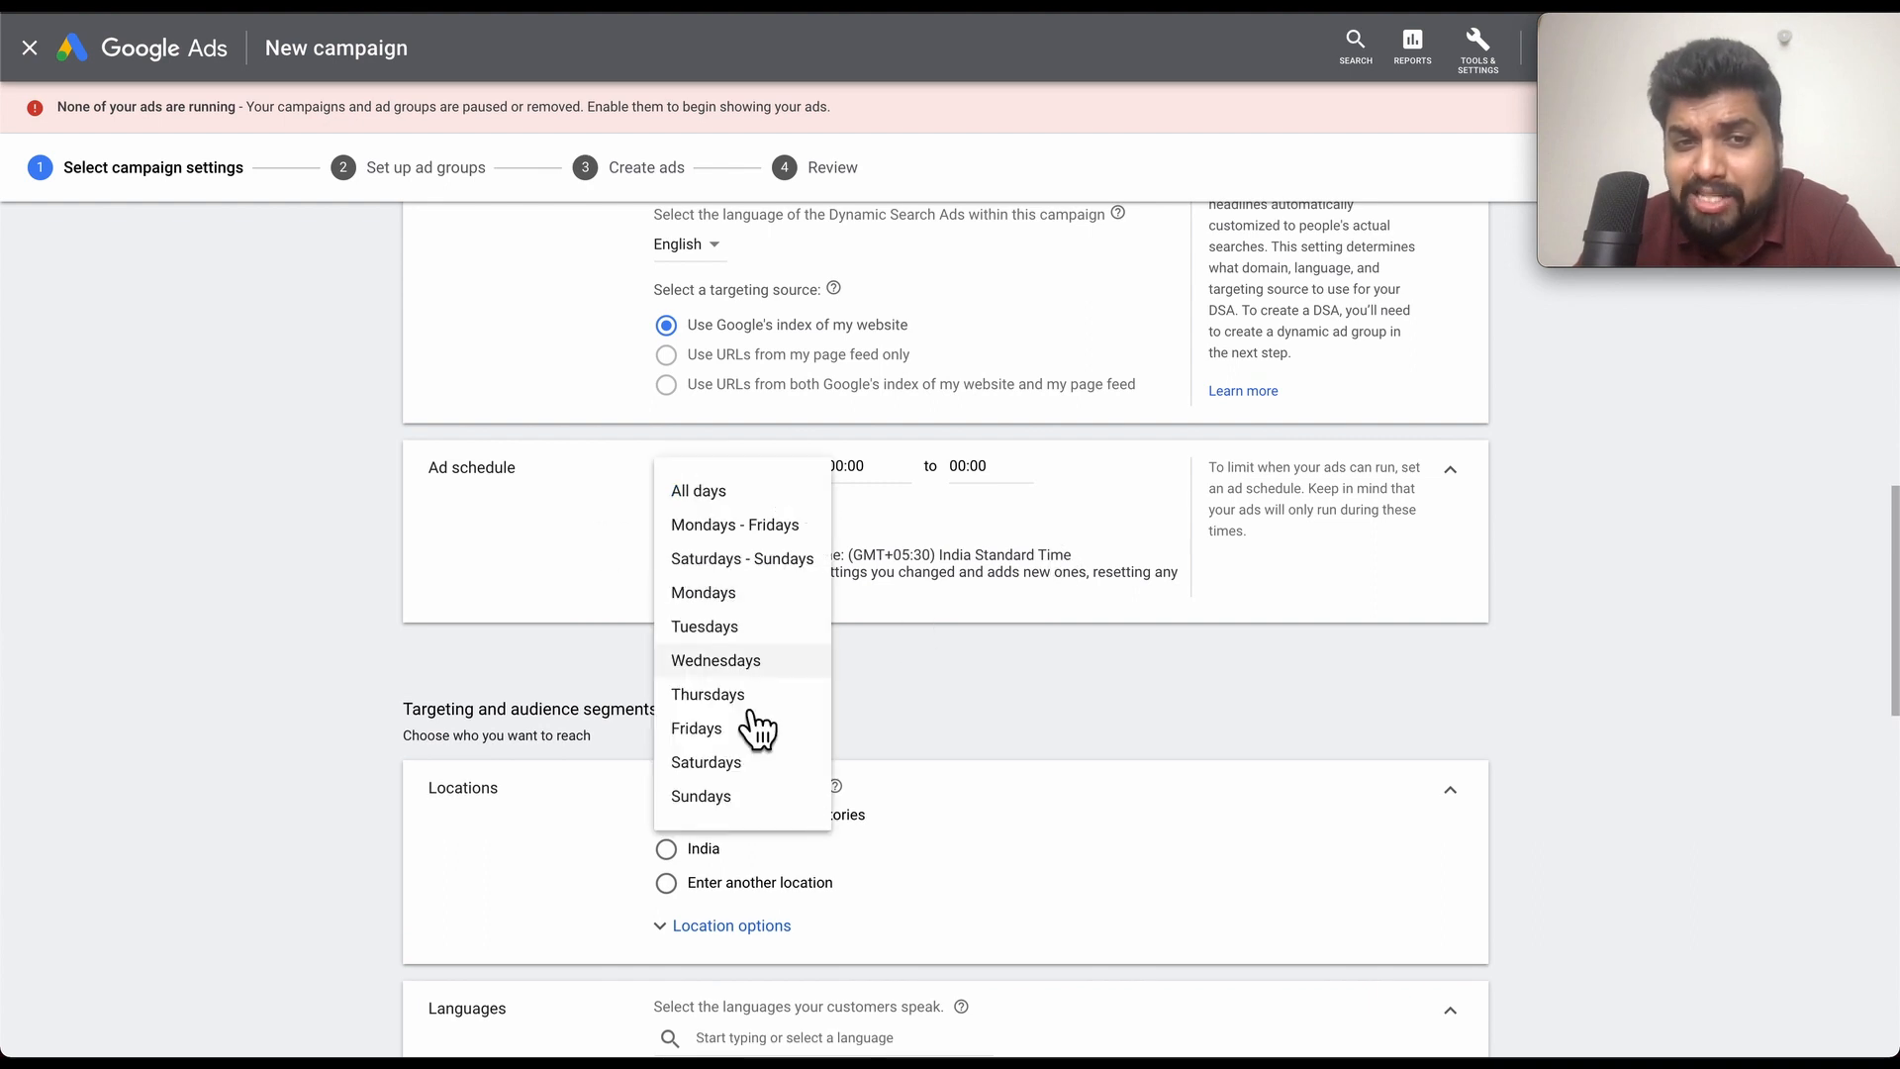
{"action": "left_click", "coordinate": [899, 556]}
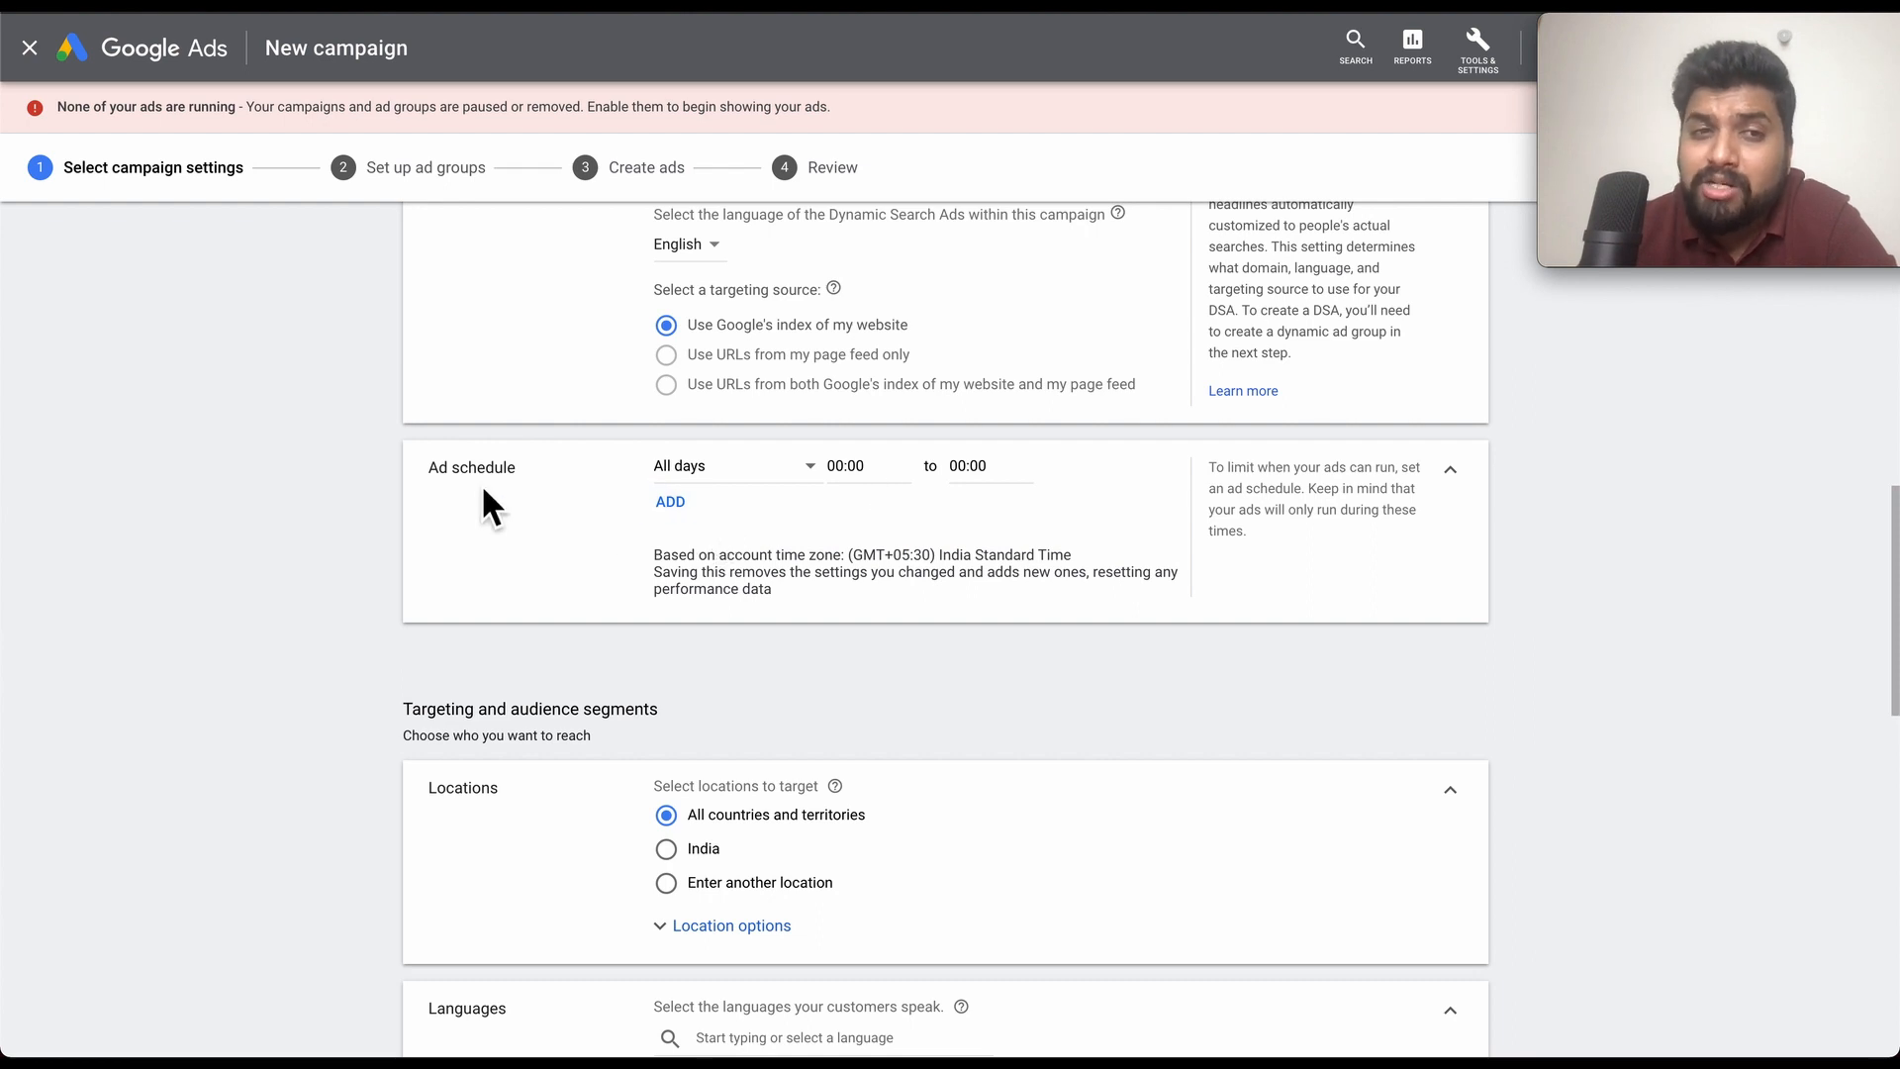
{"action": "scroll", "coordinate": [607, 524], "scroll_direction": "down", "scroll_amount": 1}
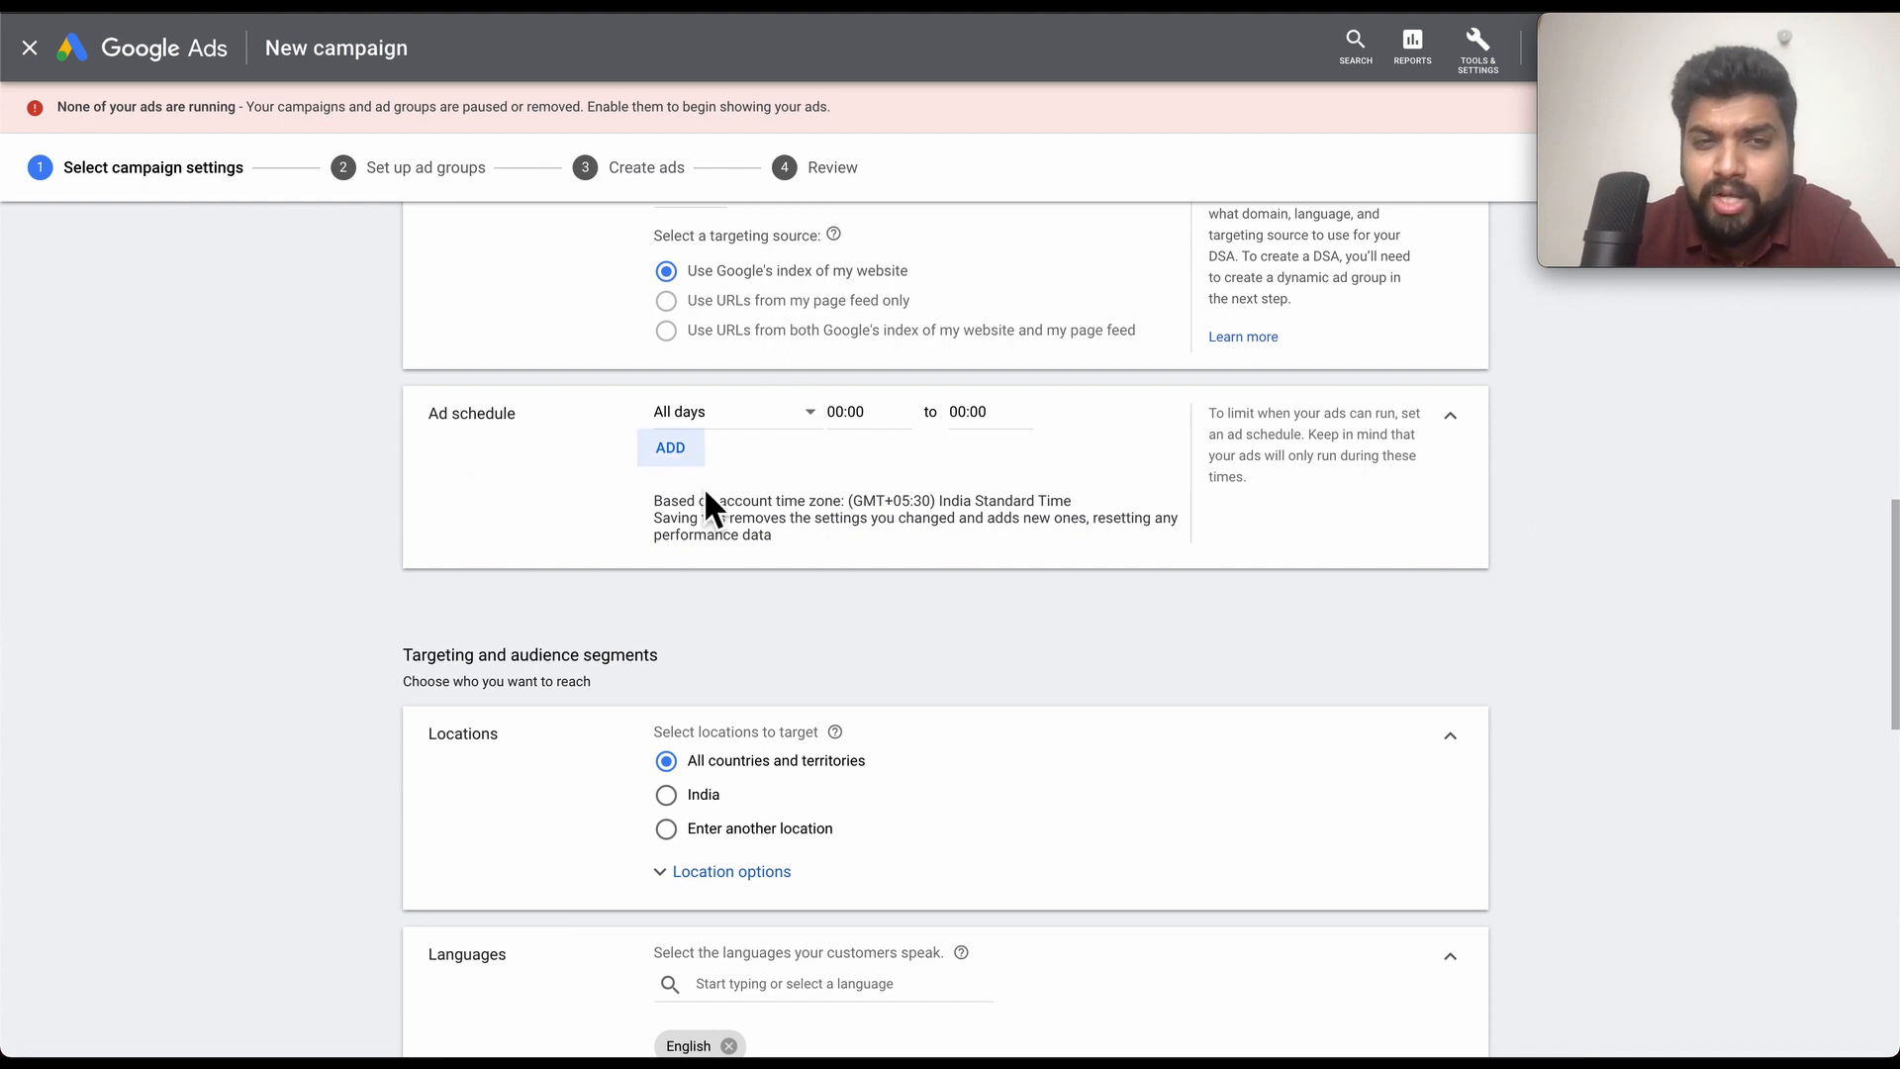
{"action": "scroll", "coordinate": [703, 644], "scroll_direction": "down", "scroll_amount": 3}
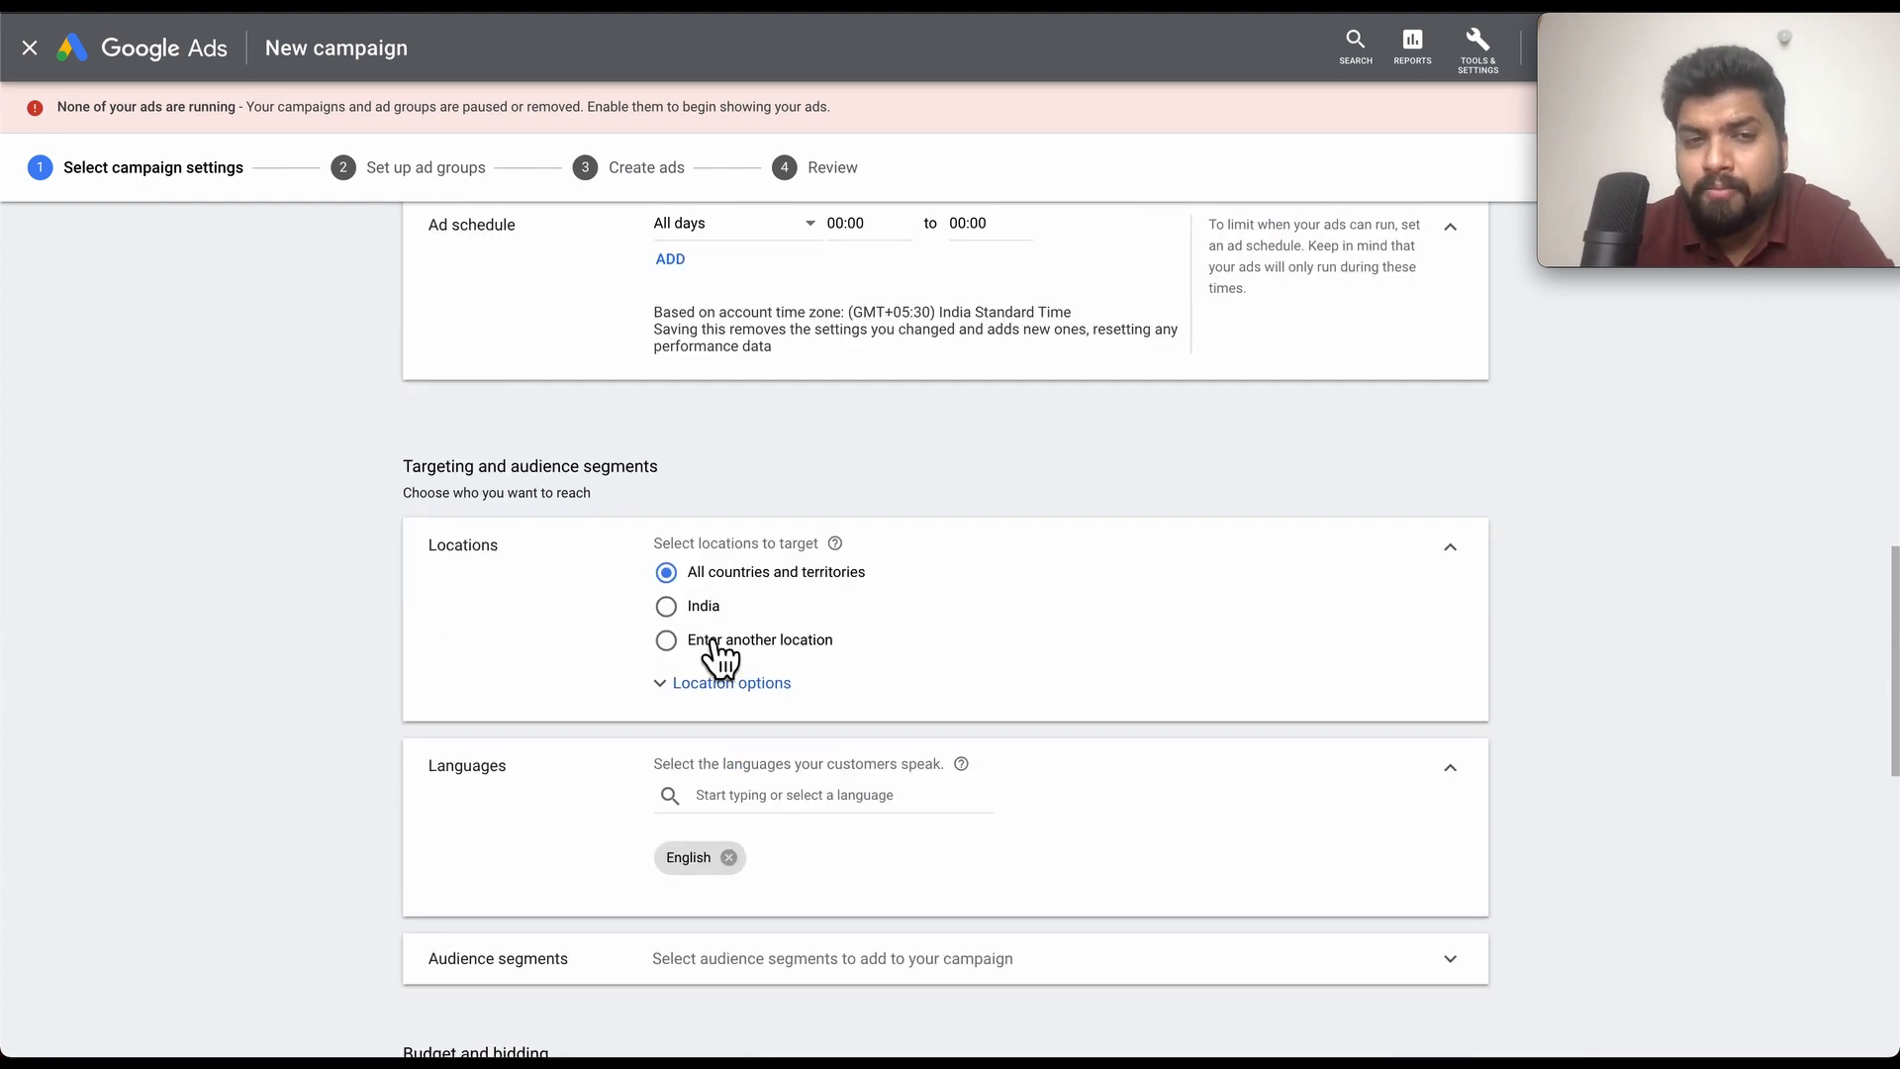
{"action": "scroll", "coordinate": [890, 446], "scroll_direction": "up", "scroll_amount": 2}
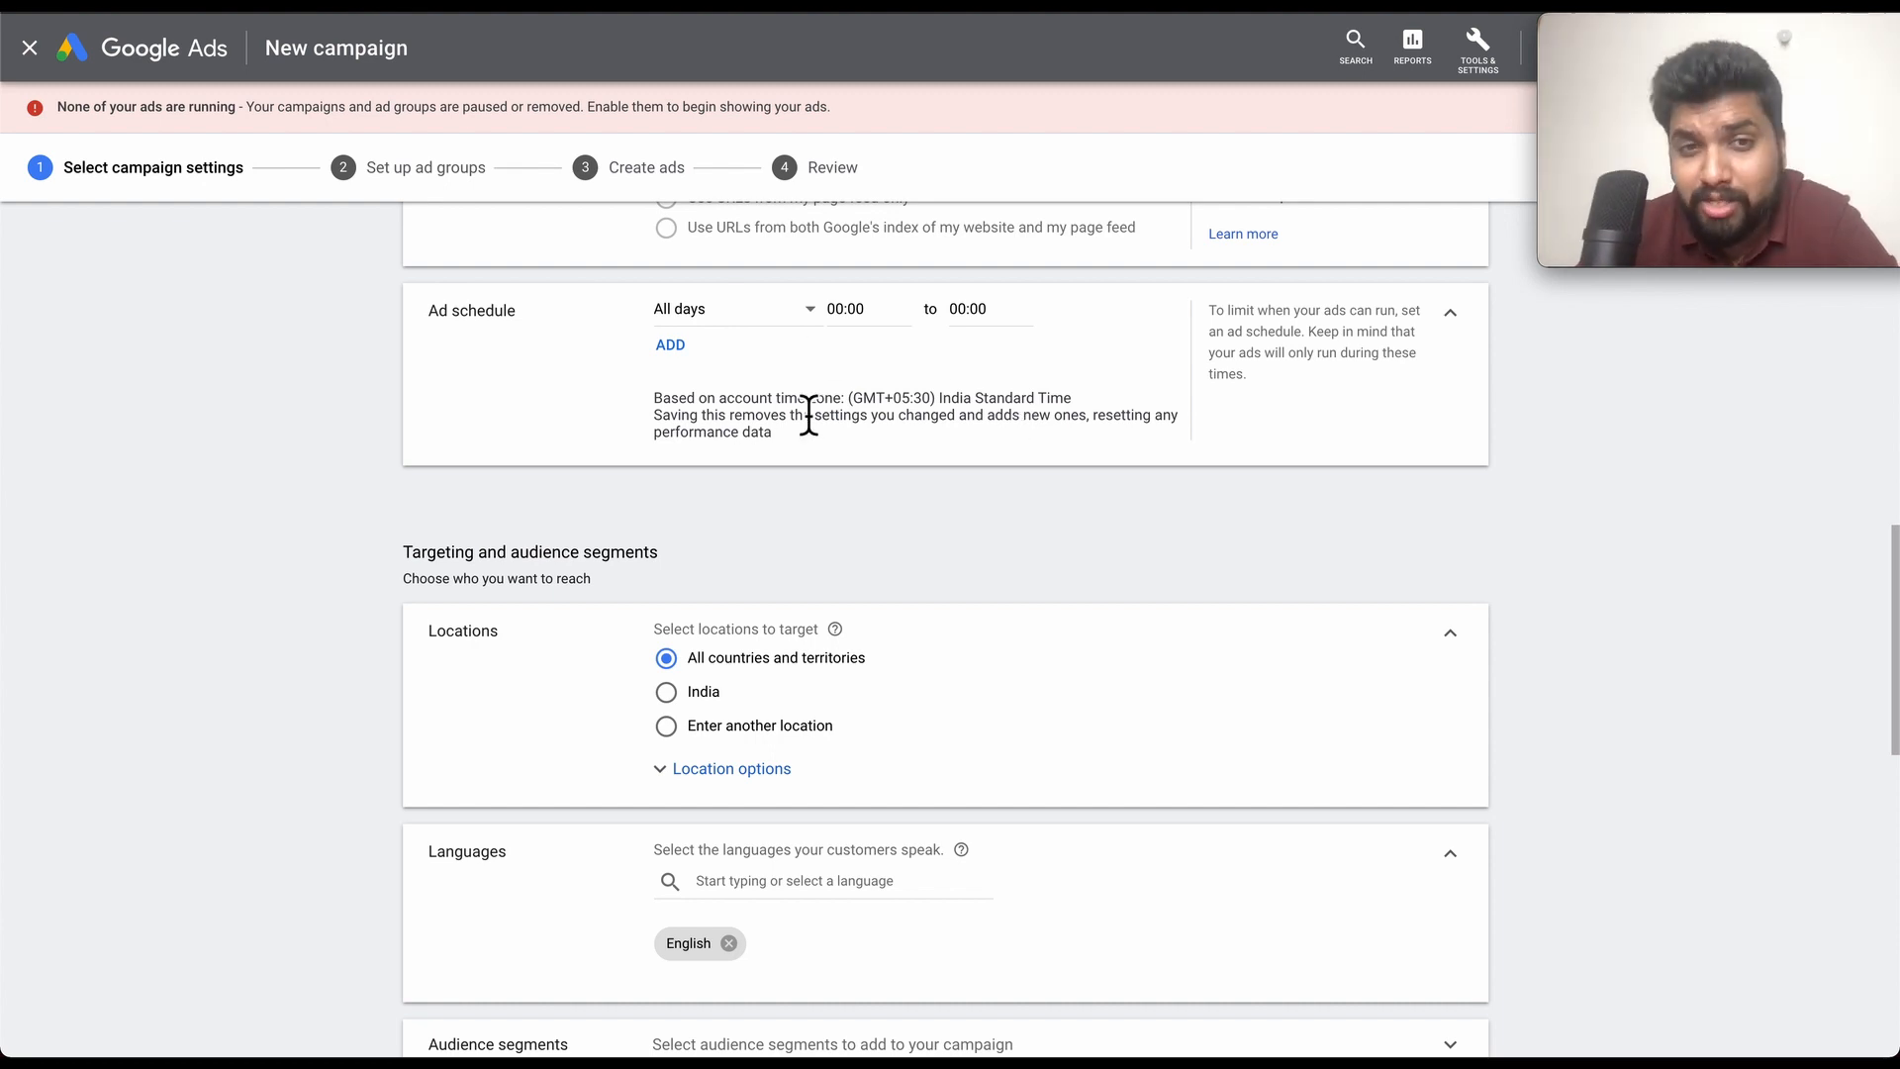
- Expand the location options and examine the Target and Exclude choices for presence and search interest
{"action": "scroll", "coordinate": [807, 416], "scroll_direction": "down", "scroll_amount": 3}
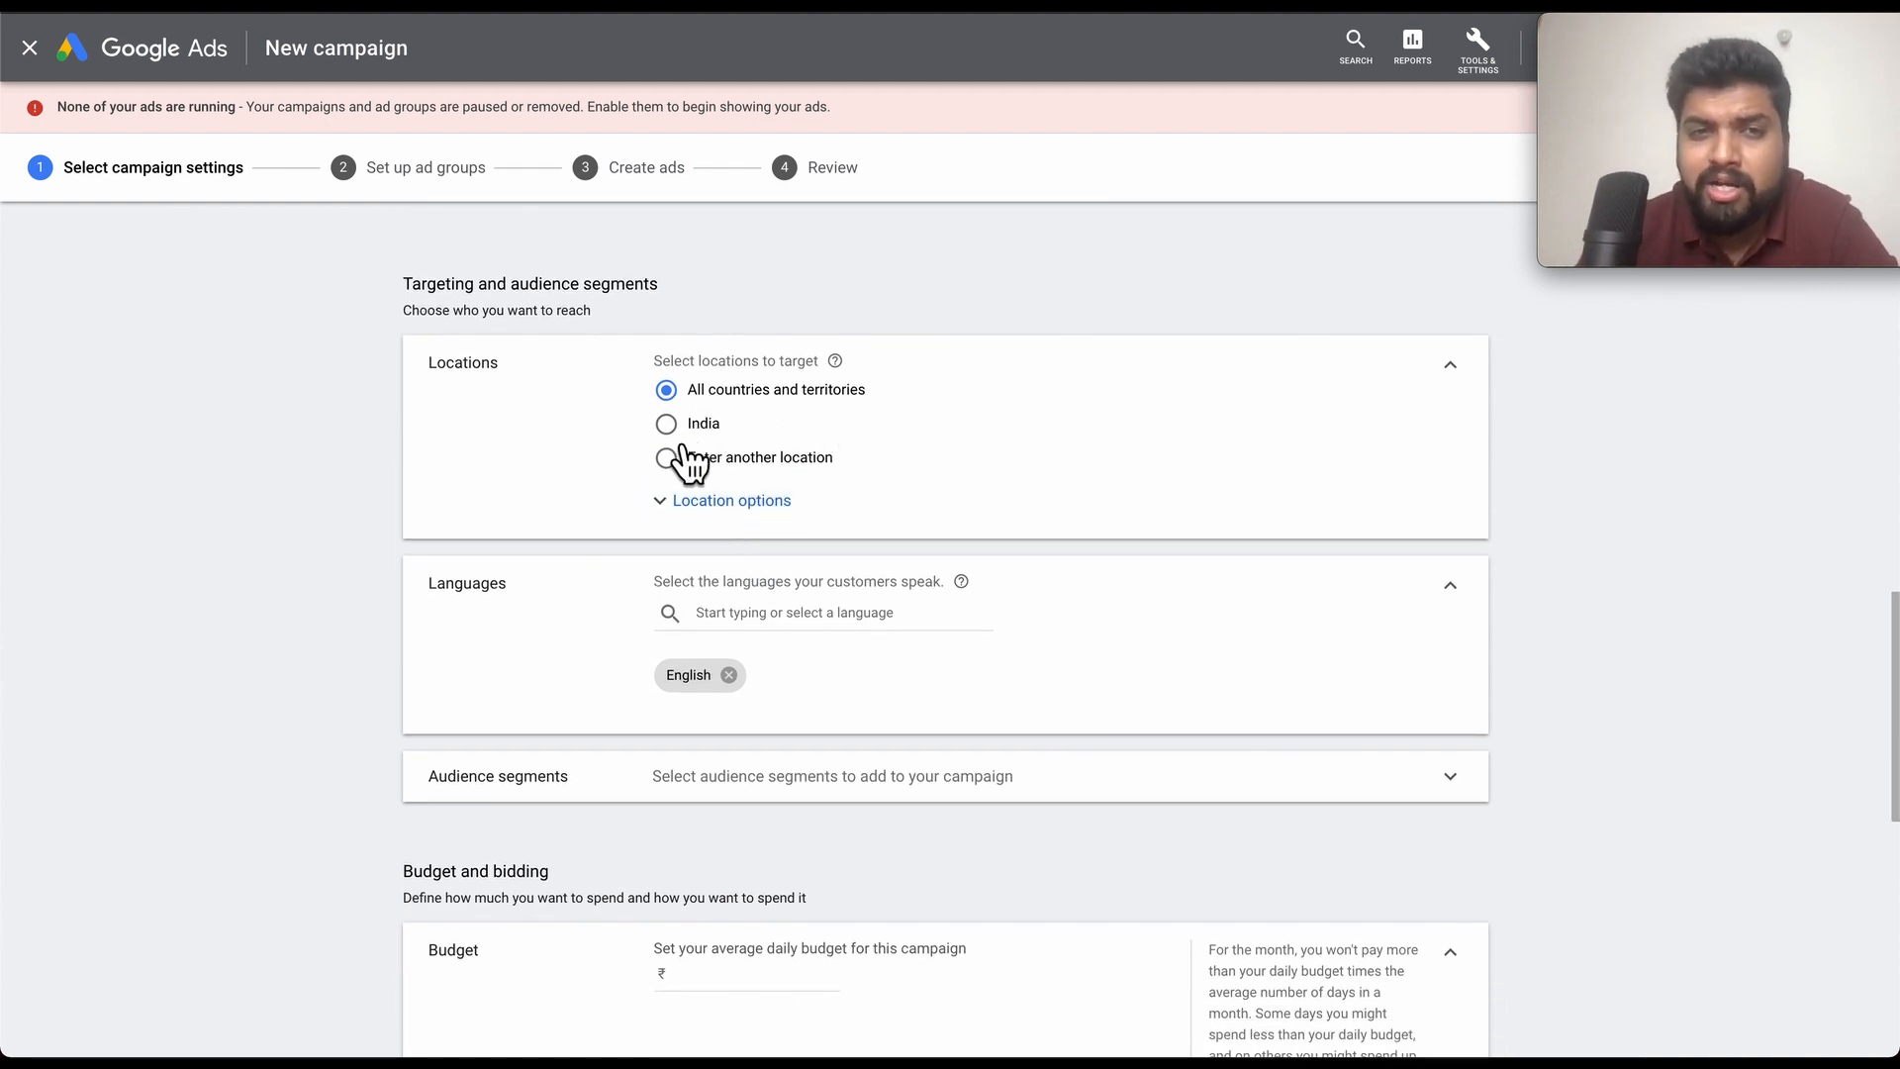
{"action": "left_click", "coordinate": [749, 511]}
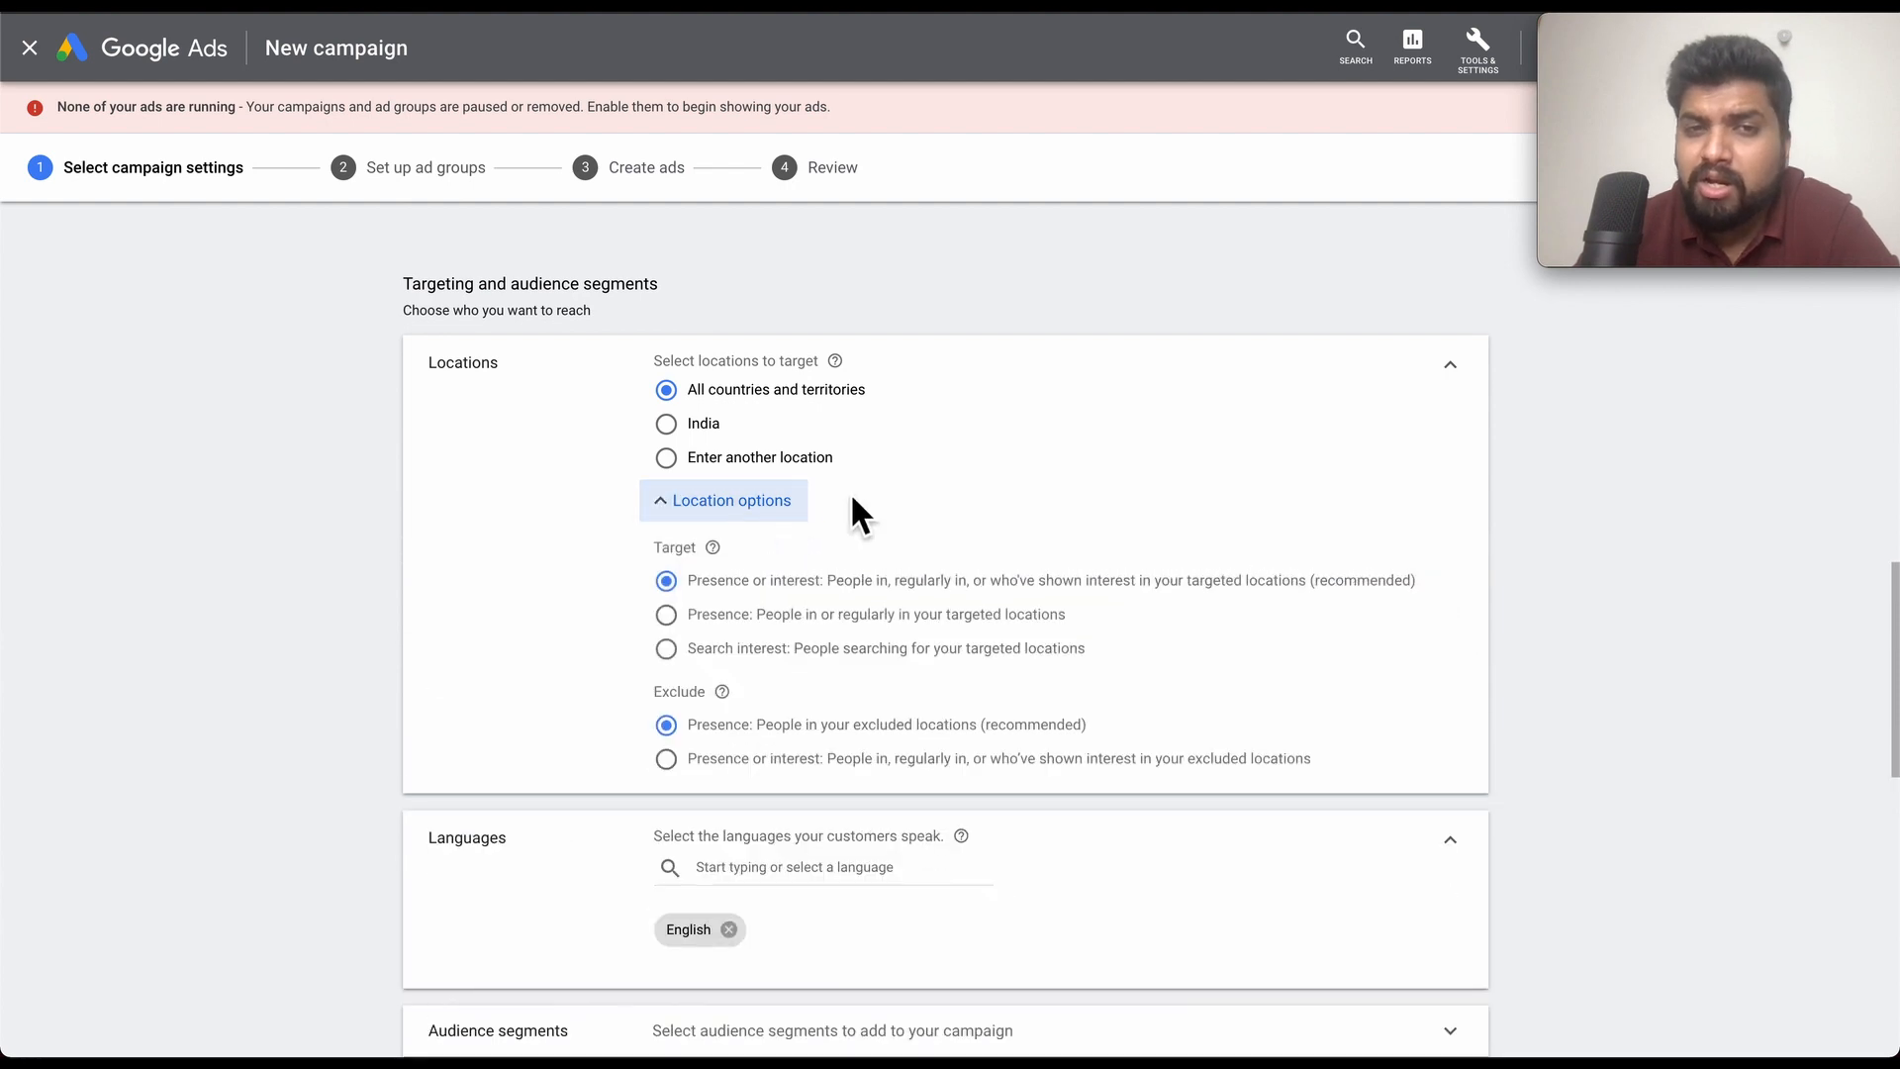
{"action": "scroll", "coordinate": [848, 509], "scroll_direction": "down", "scroll_amount": 1}
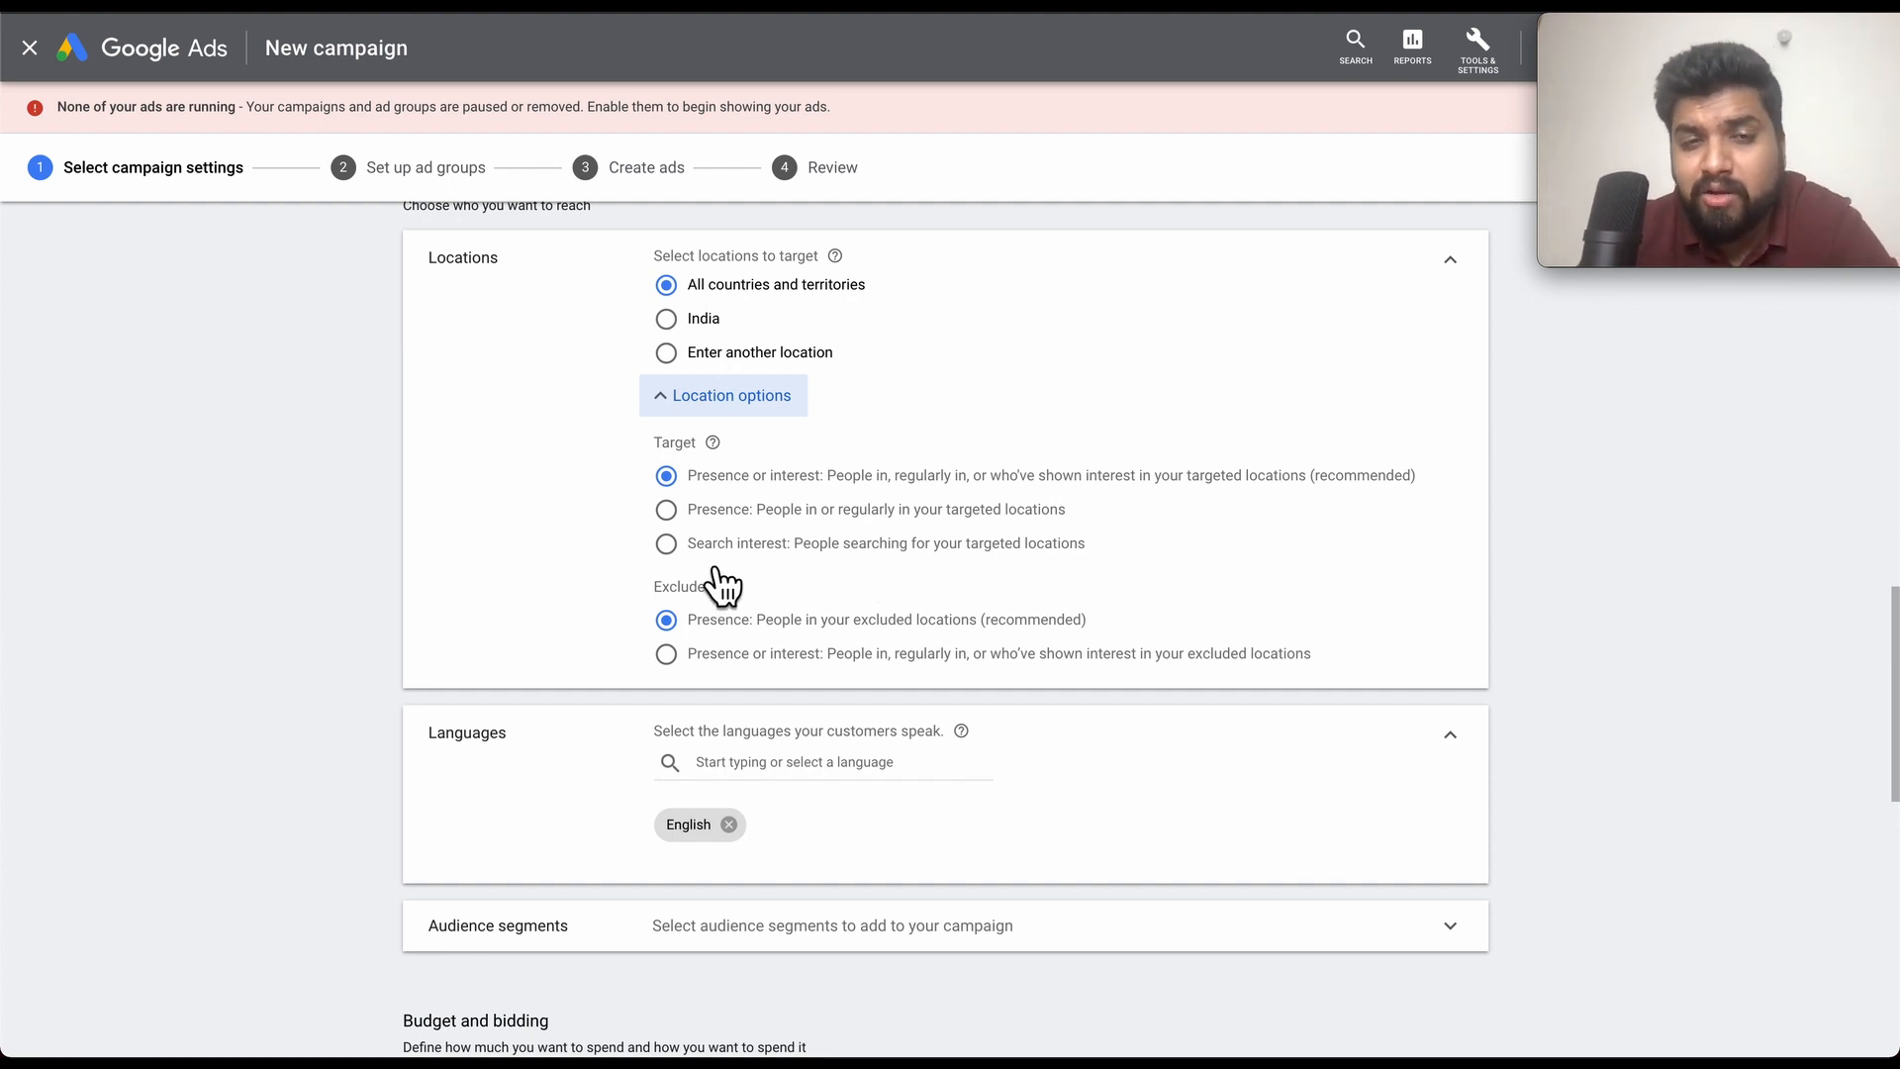
{"action": "scroll", "coordinate": [792, 663], "scroll_direction": "down", "scroll_amount": 1}
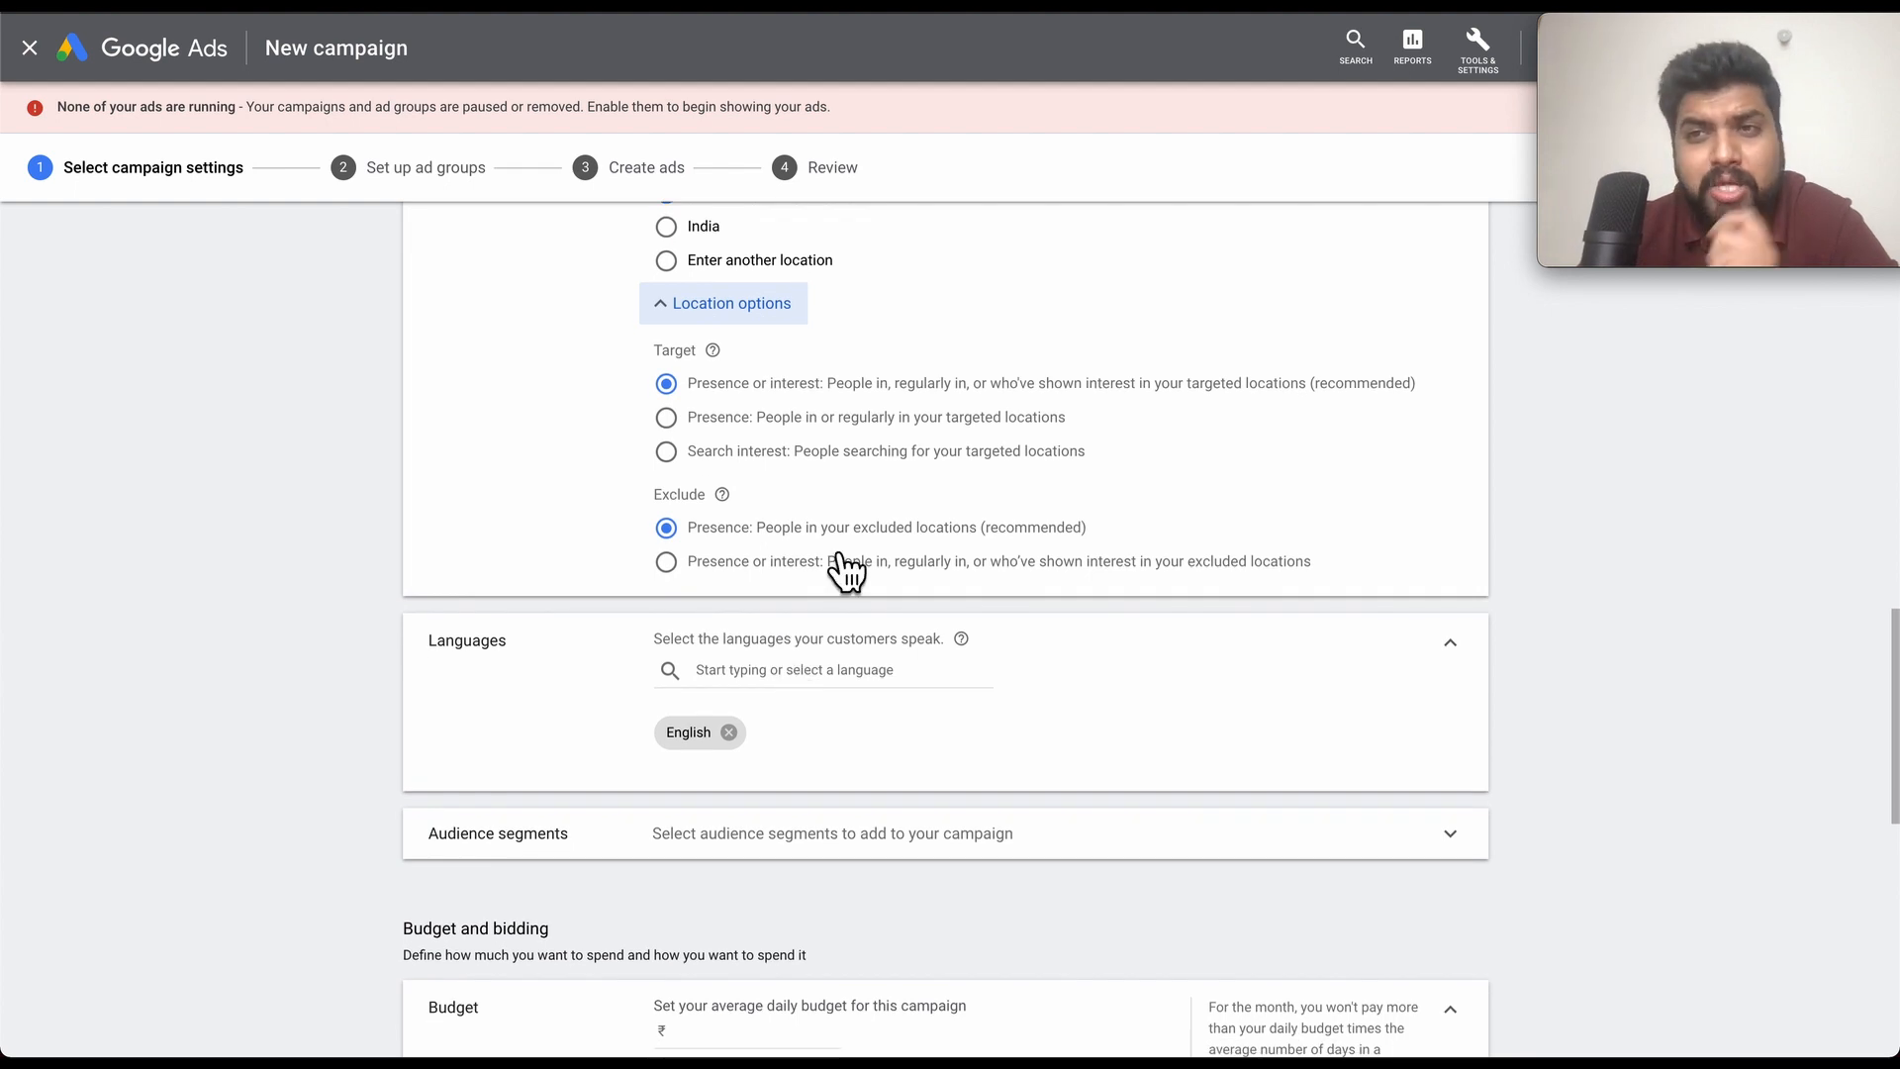
{"action": "scroll", "coordinate": [919, 495], "scroll_direction": "up", "scroll_amount": 1}
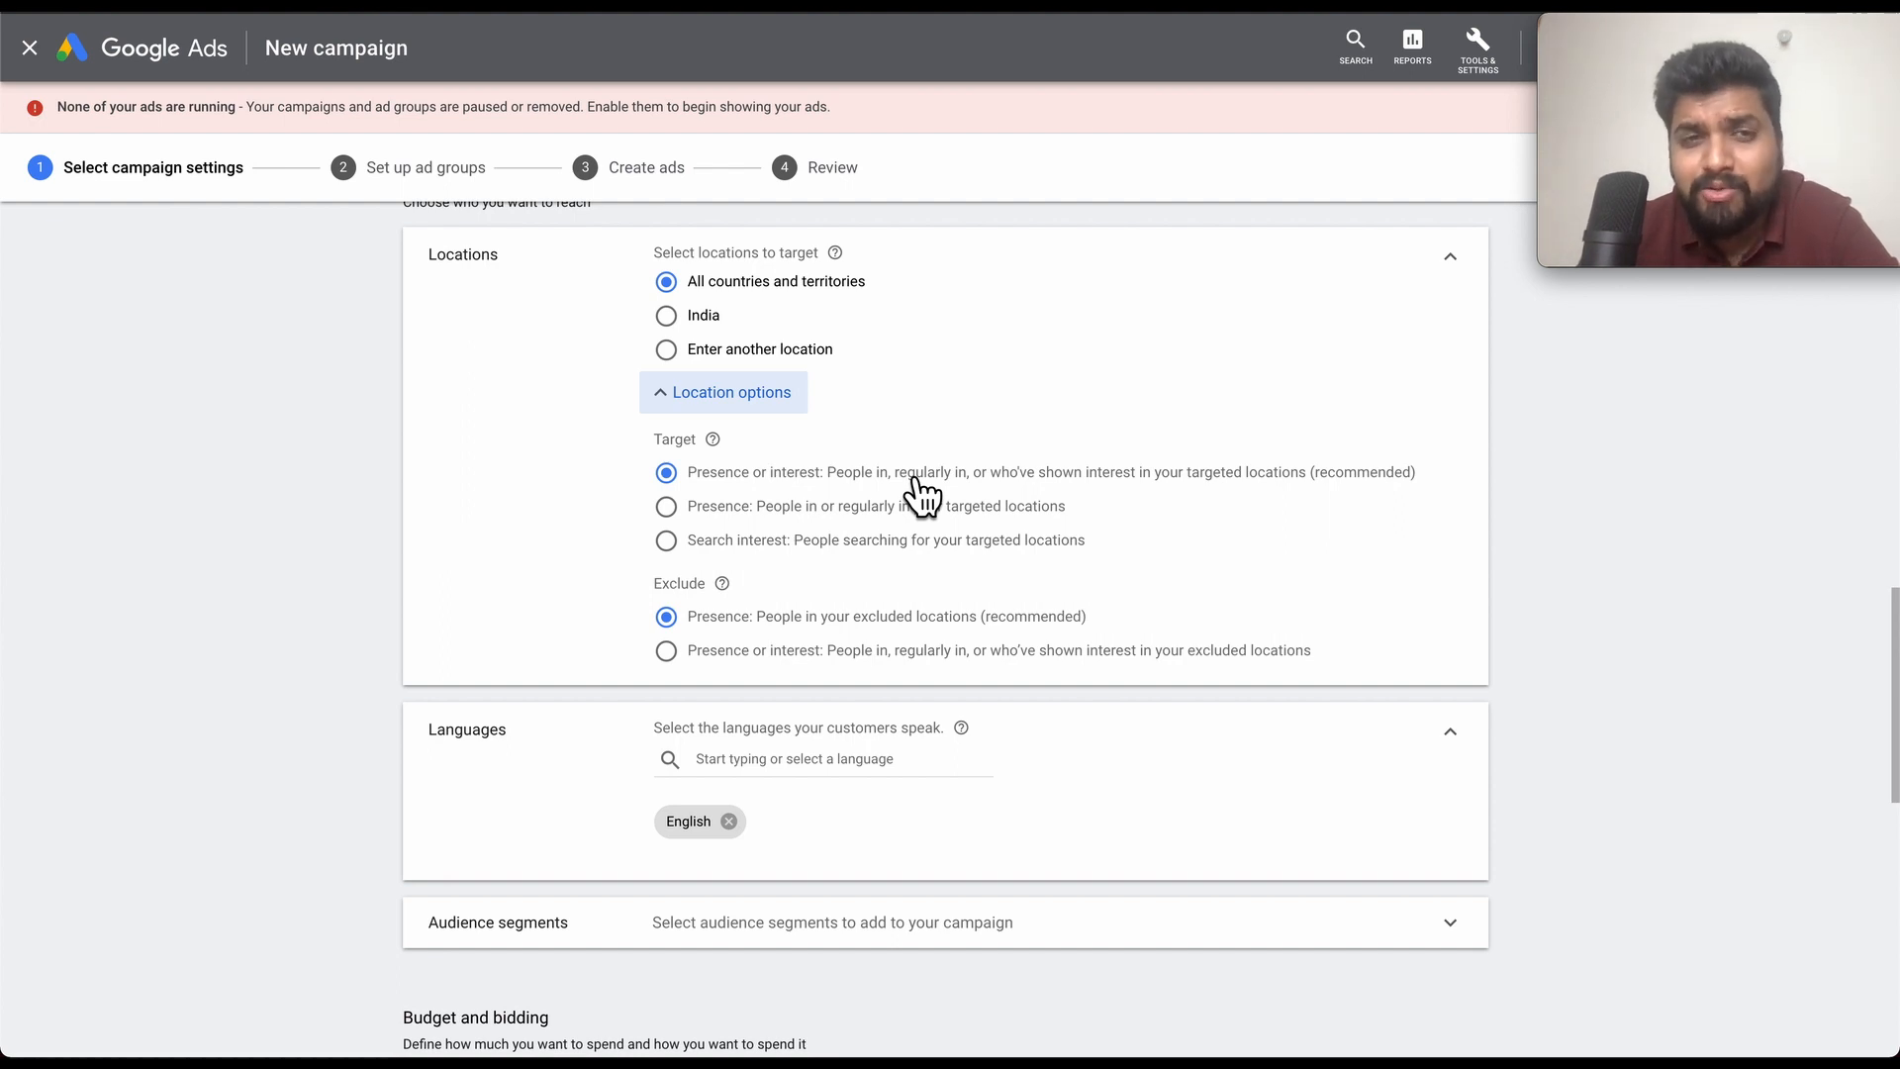
{"action": "scroll", "coordinate": [918, 492], "scroll_direction": "down", "scroll_amount": 3}
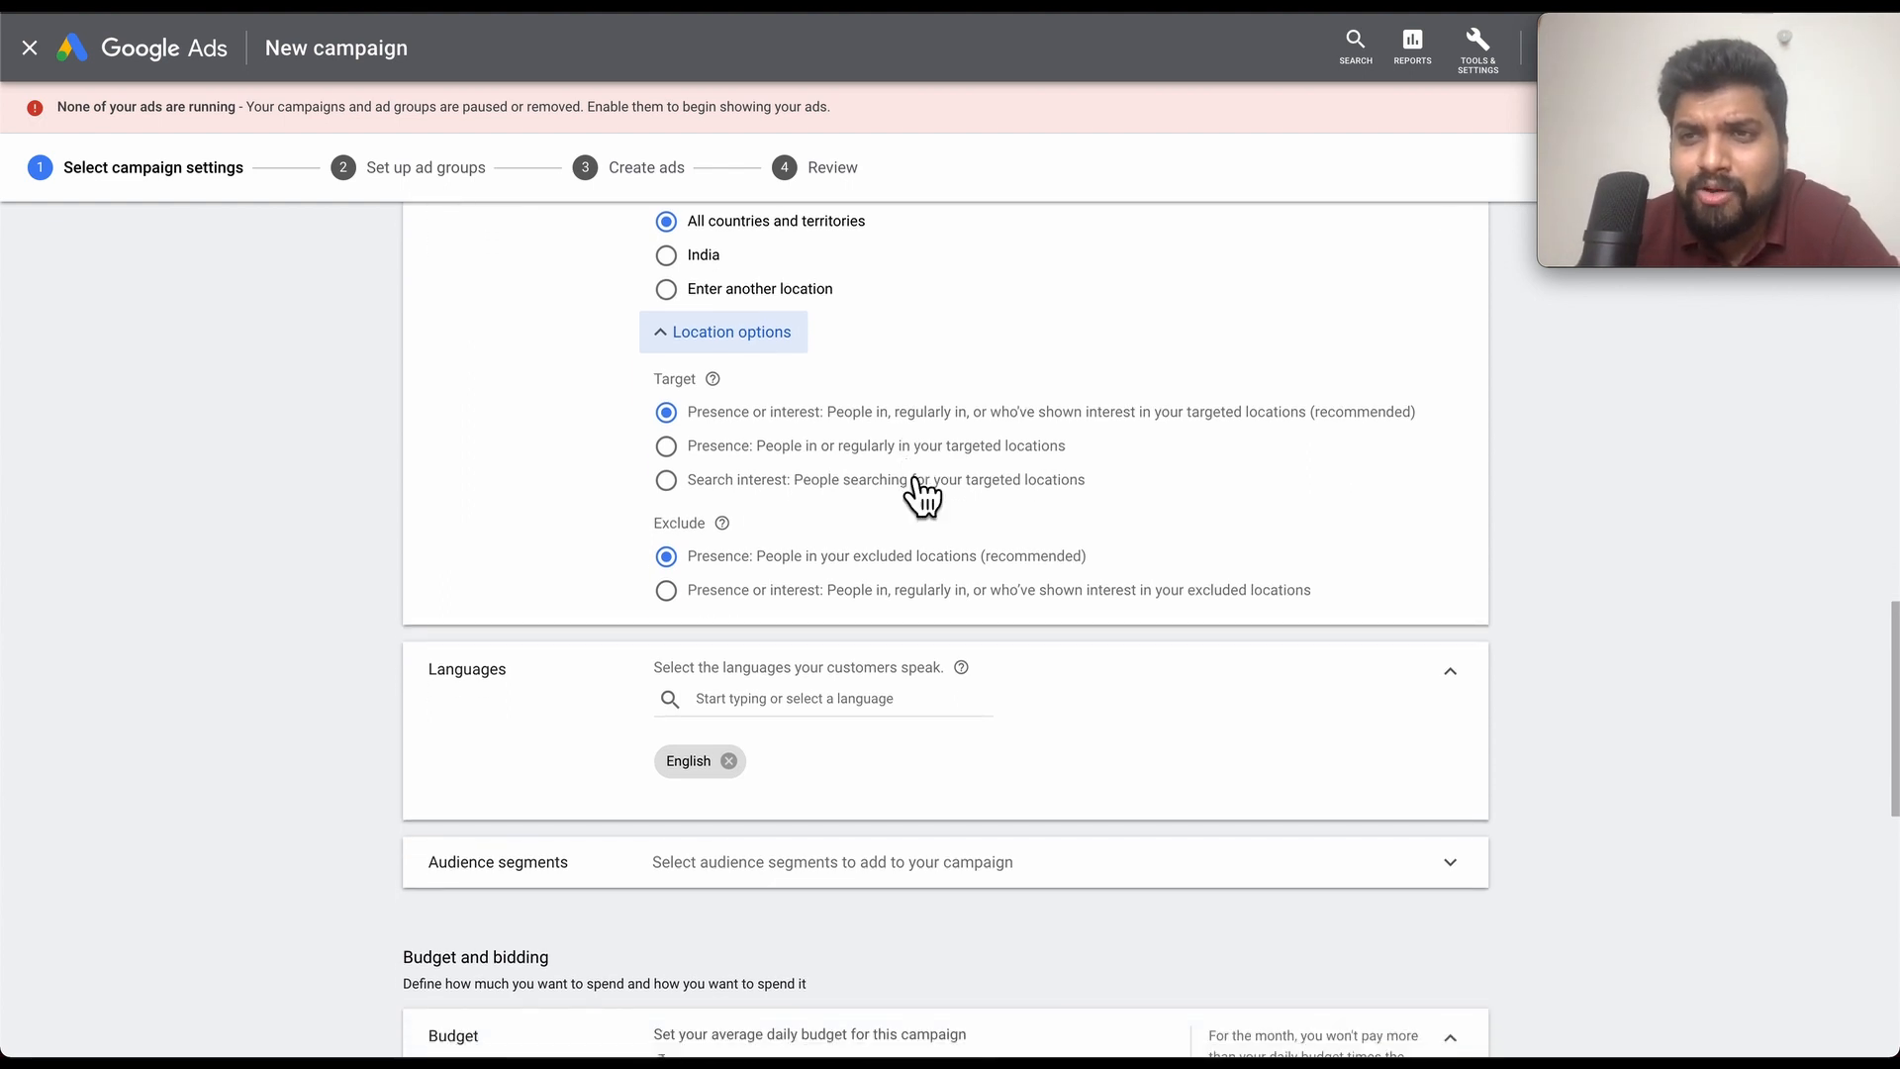
- Open the list of customer languages in the Languages setting and look through its entries around English
{"action": "scroll", "coordinate": [837, 594], "scroll_direction": "down", "scroll_amount": 1}
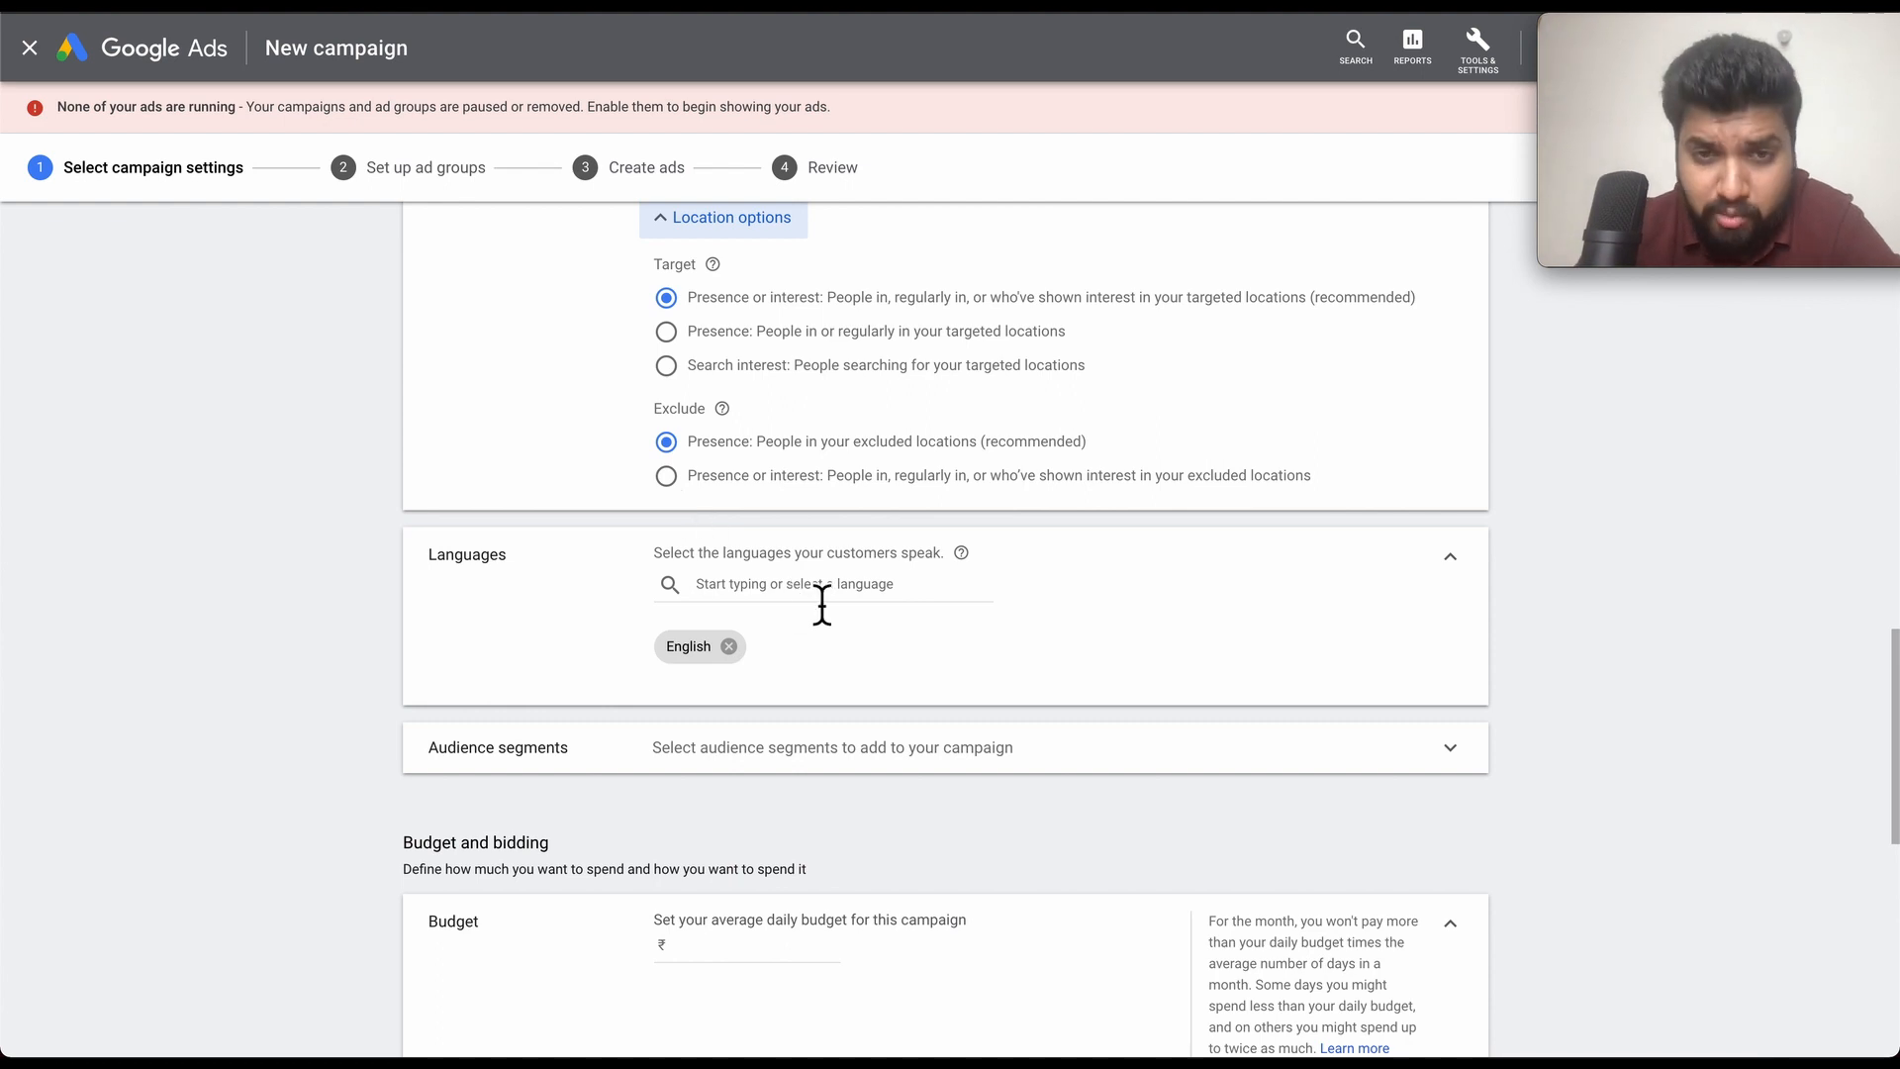
{"action": "scroll", "coordinate": [865, 614], "scroll_direction": "down", "scroll_amount": 1}
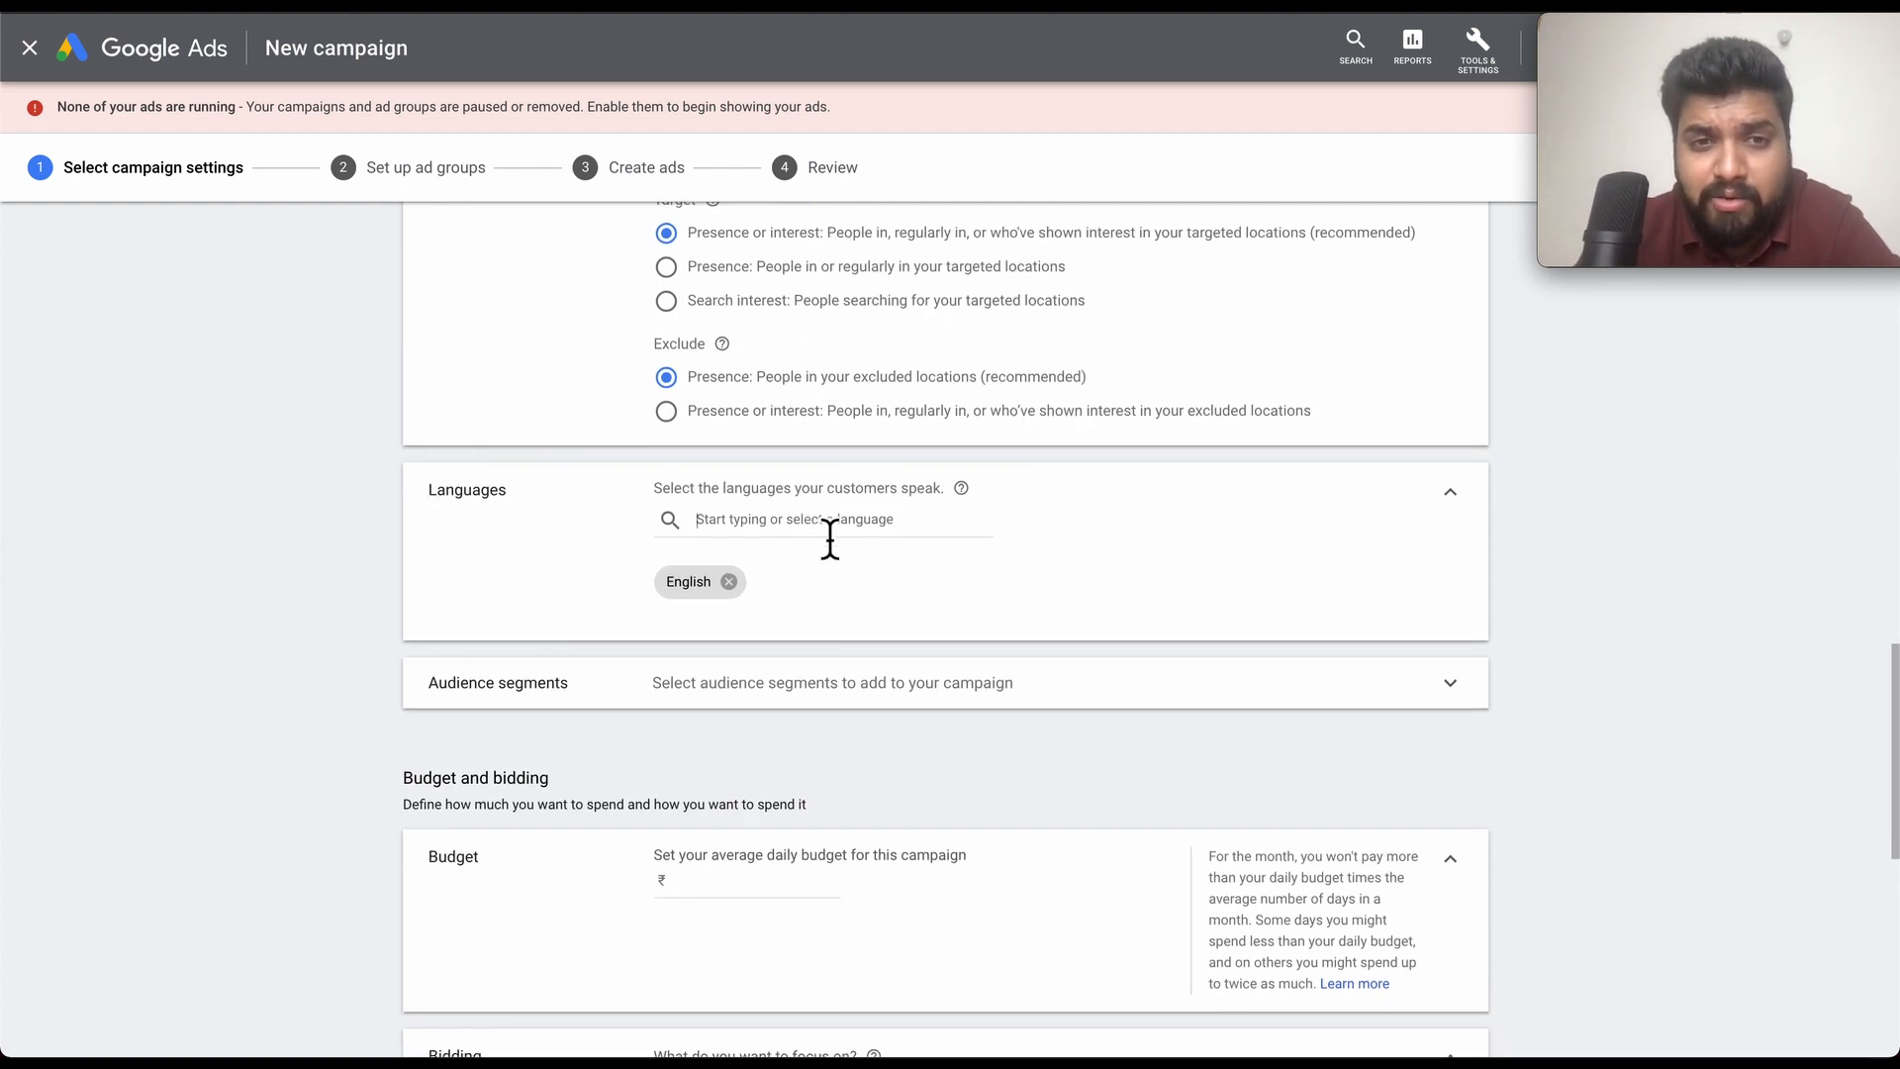
{"action": "left_click", "coordinate": [828, 530]}
{"action": "scroll", "coordinate": [915, 785], "scroll_direction": "down", "scroll_amount": 1}
{"action": "scroll", "coordinate": [915, 785], "scroll_direction": "down", "scroll_amount": 1}
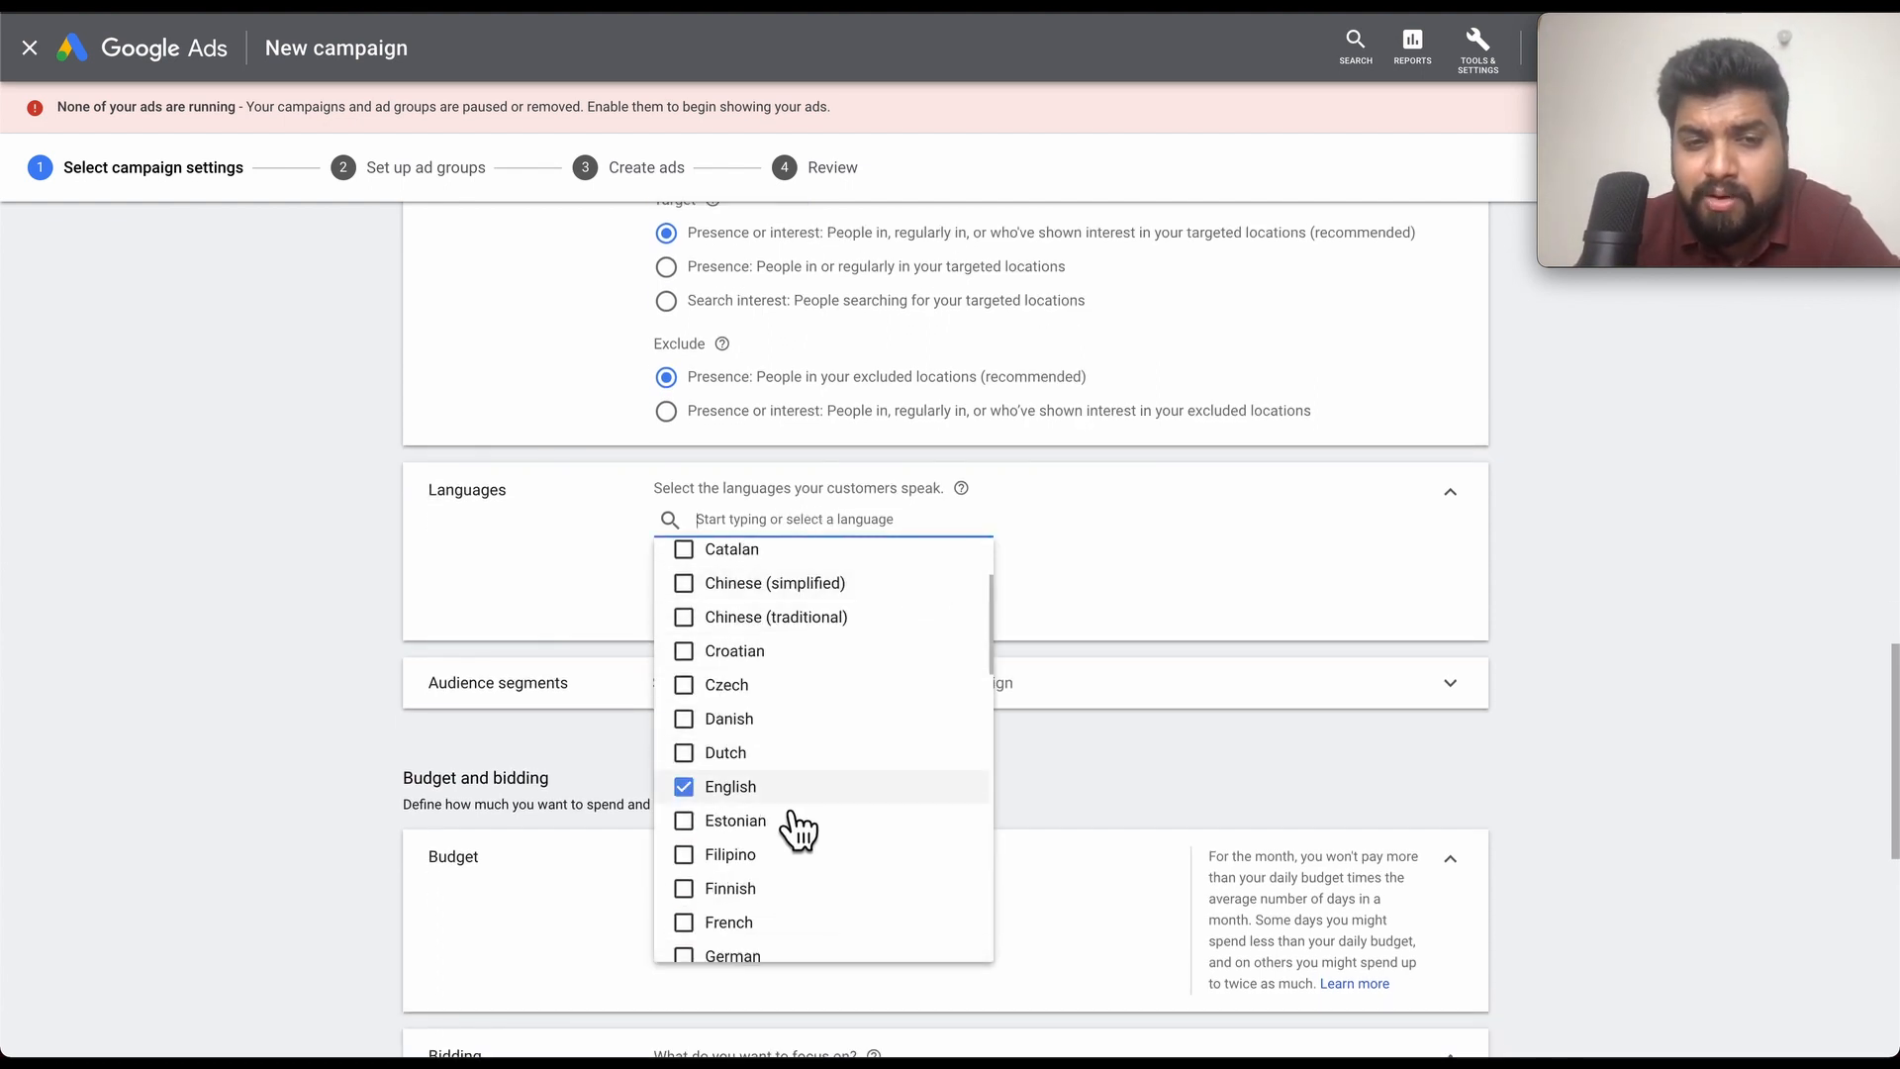
- Try adding Estonian and Filipino as customer languages and clear both selections again
{"action": "left_click", "coordinate": [721, 831]}
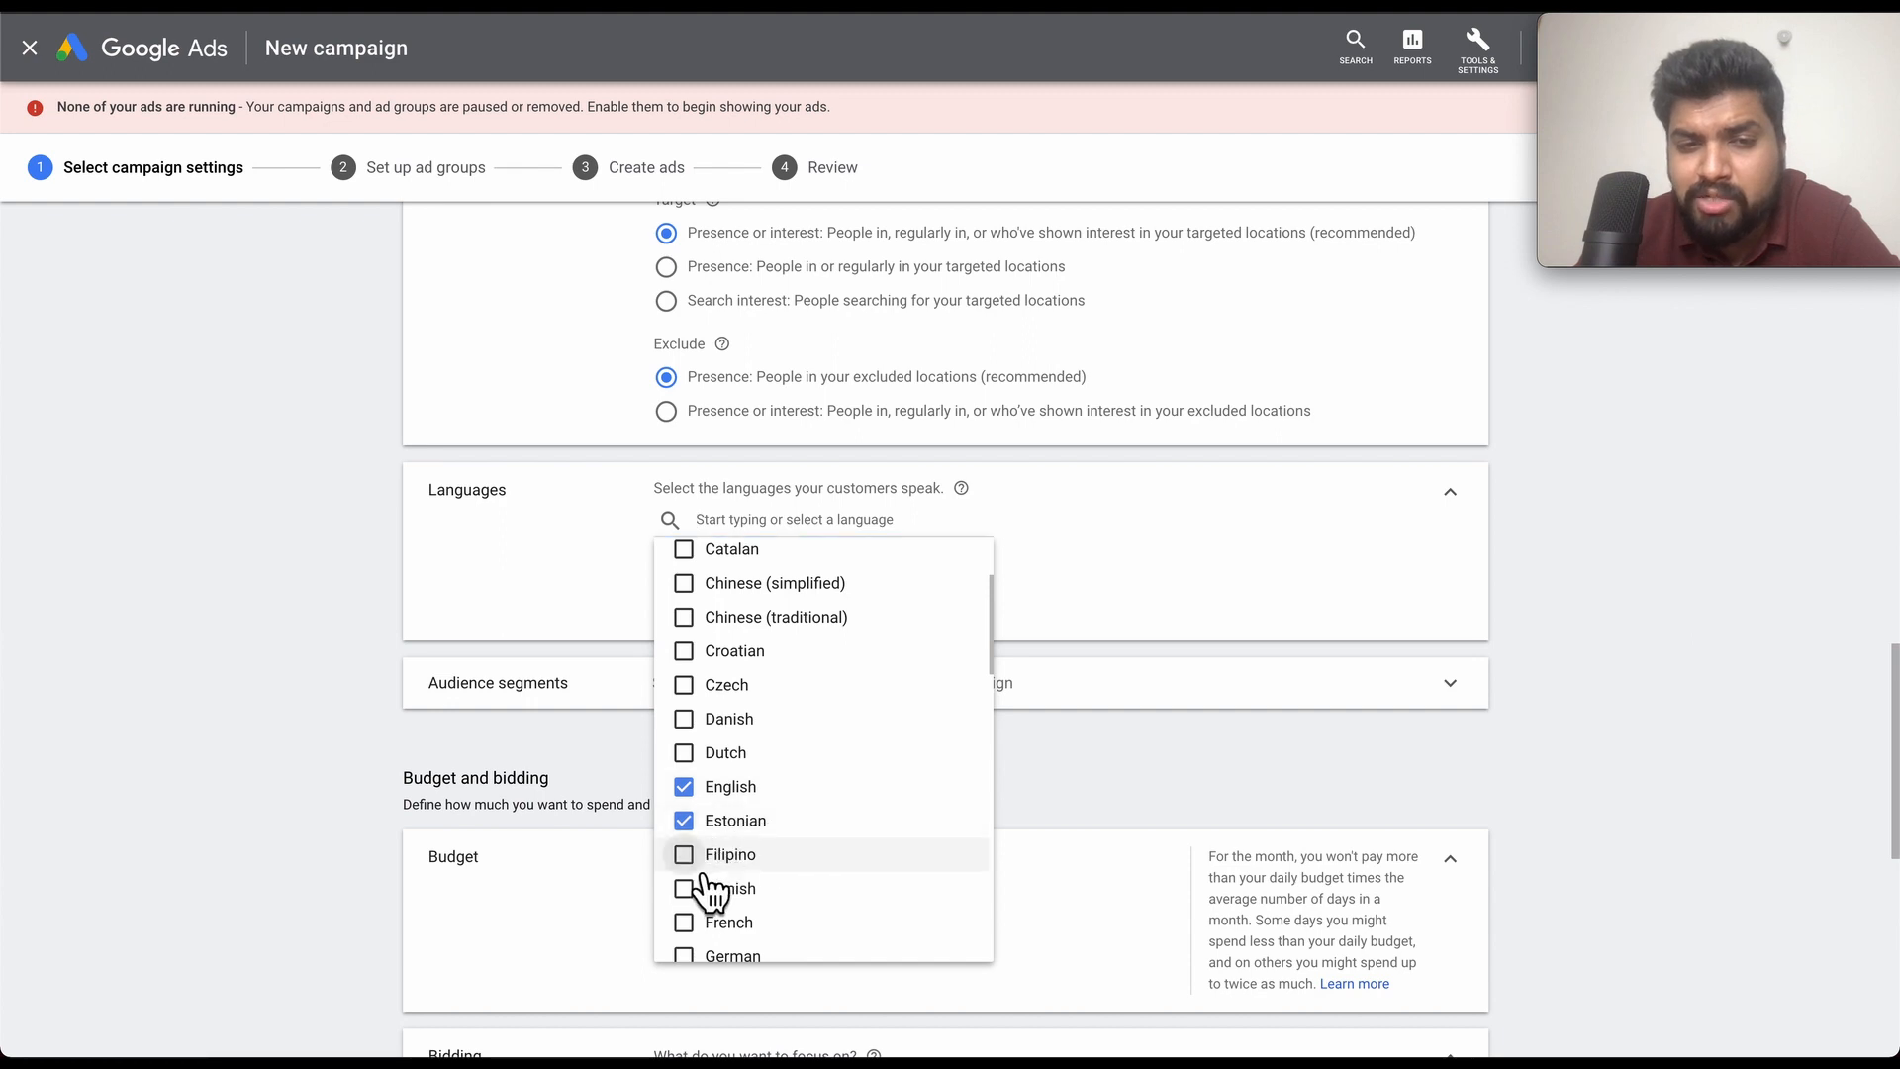
{"action": "left_click", "coordinate": [710, 861]}
{"action": "left_click", "coordinate": [709, 863]}
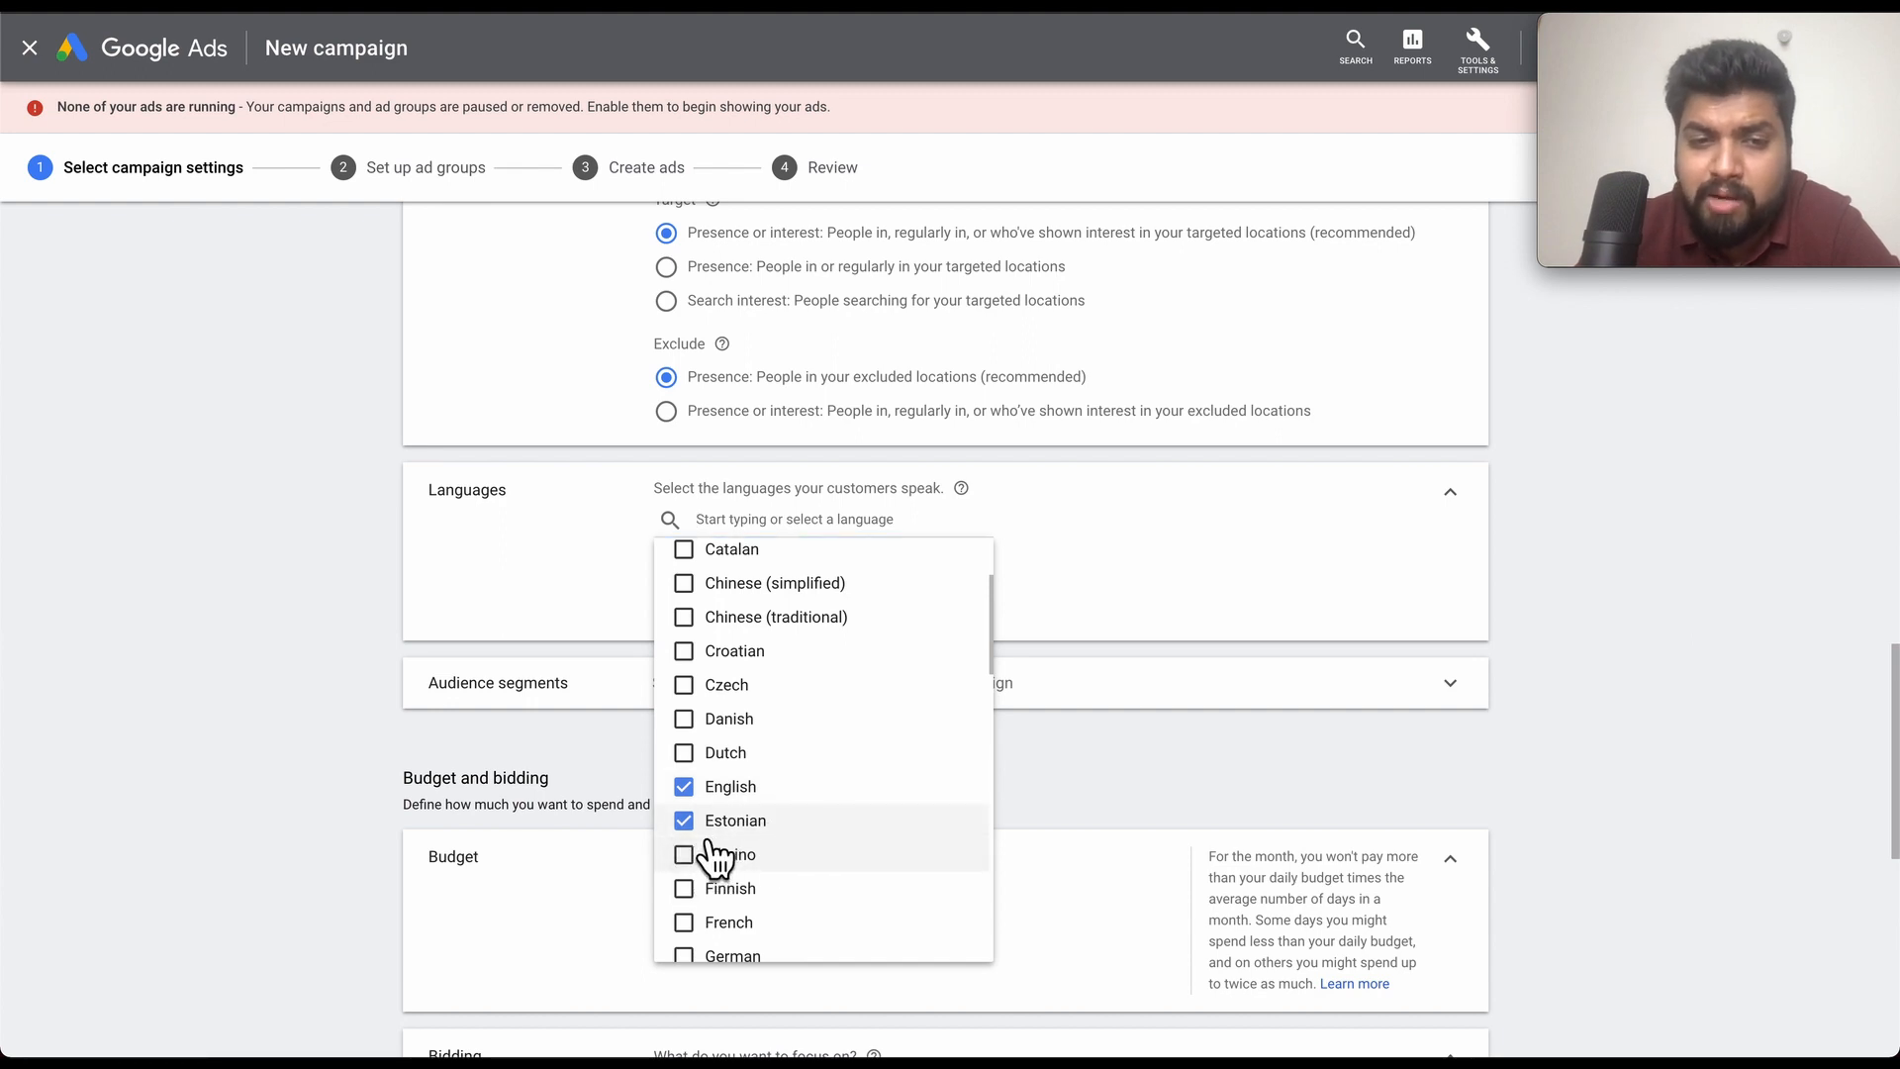
{"action": "left_click", "coordinate": [710, 829]}
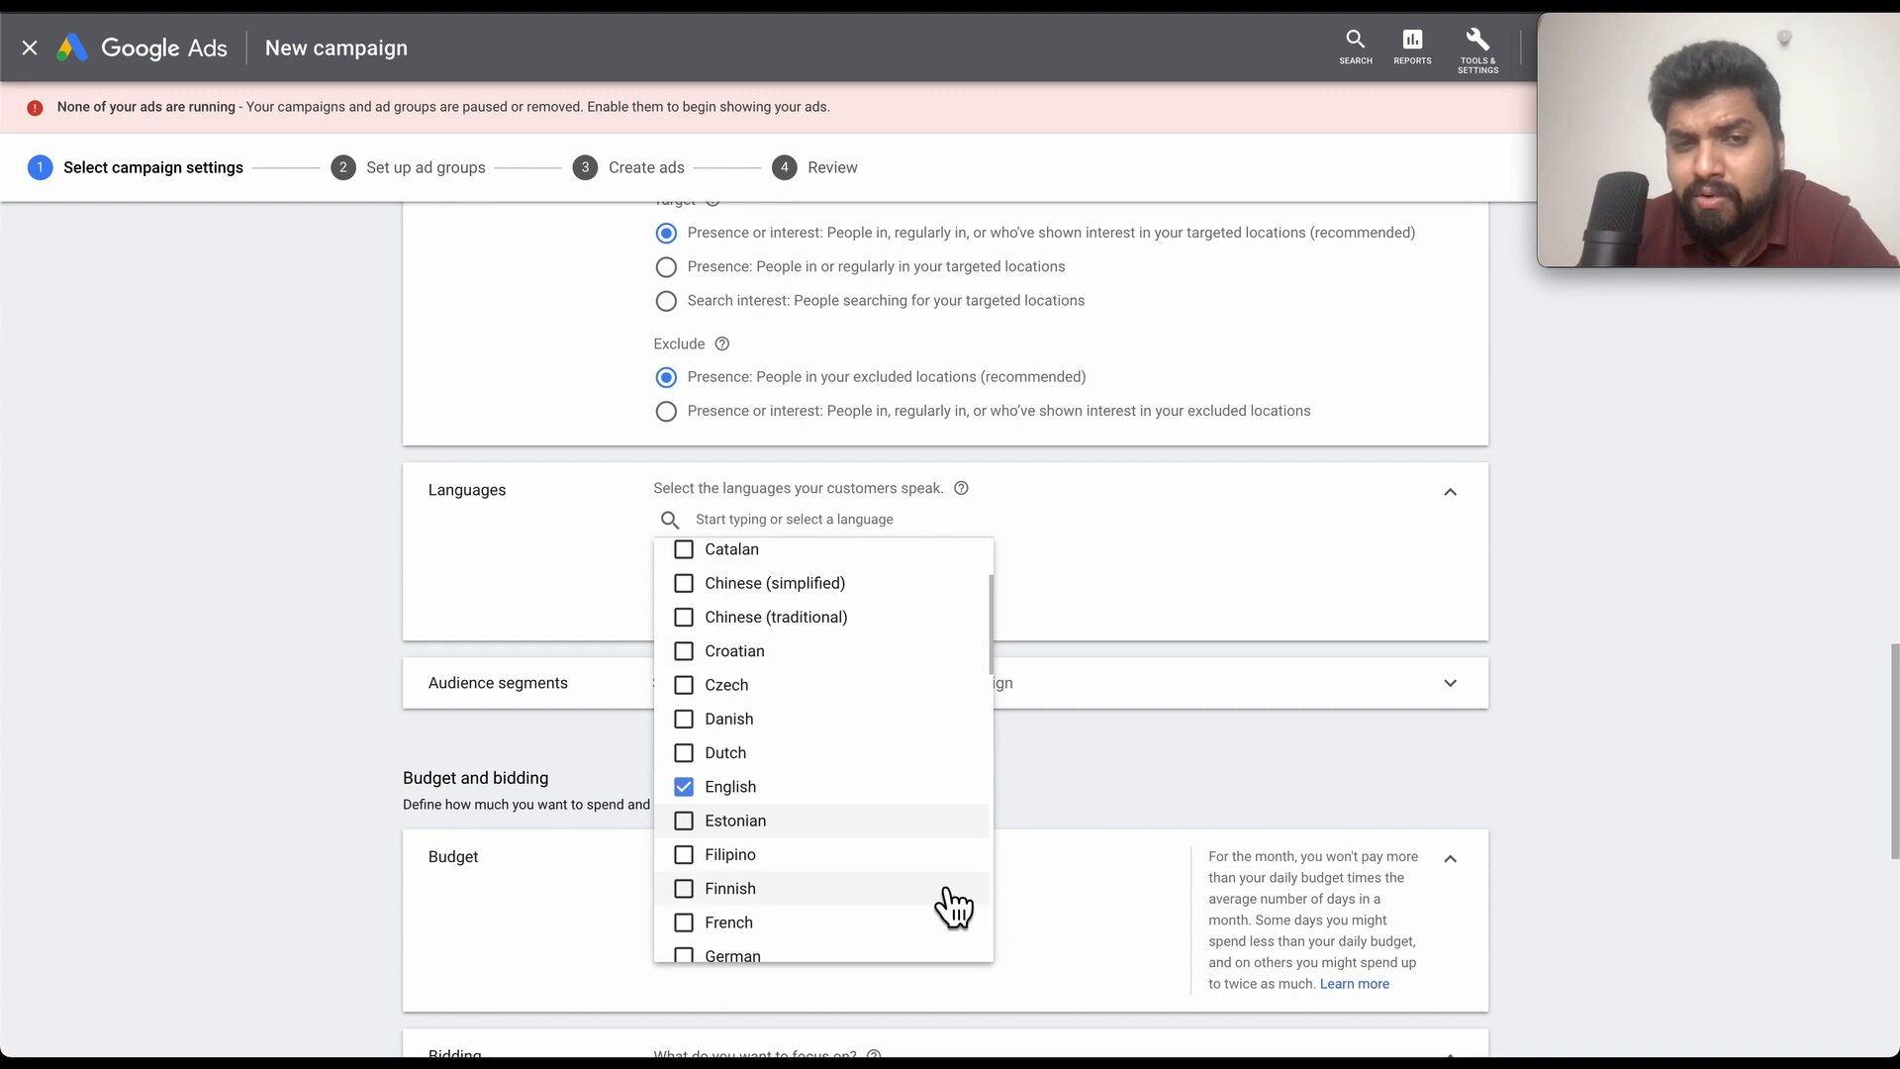
- Look through the rest of the customer language list, including Tamil, Telugu and Hindi, and close it with only English selected
{"action": "scroll", "coordinate": [903, 887], "scroll_direction": "down", "scroll_amount": 7}
{"action": "scroll", "coordinate": [901, 792], "scroll_direction": "down", "scroll_amount": 5}
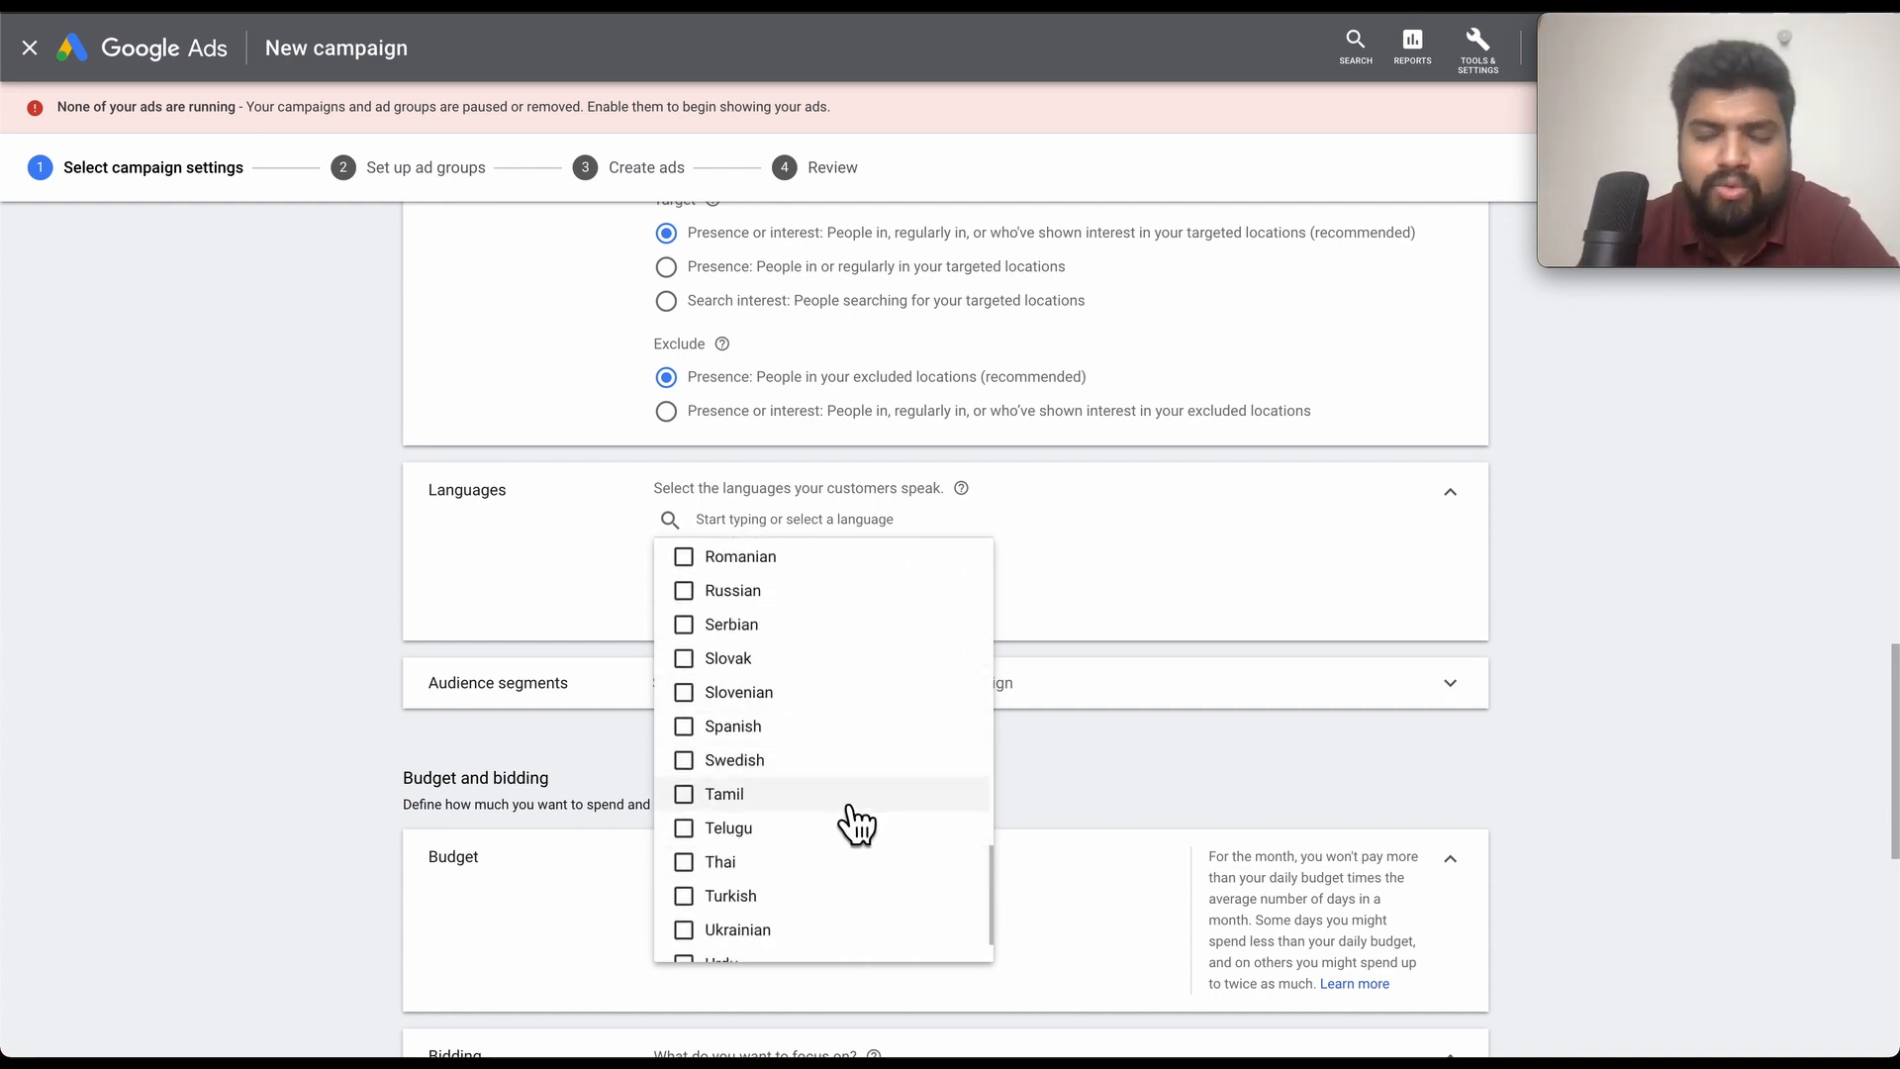
{"action": "left_click", "coordinate": [599, 567]}
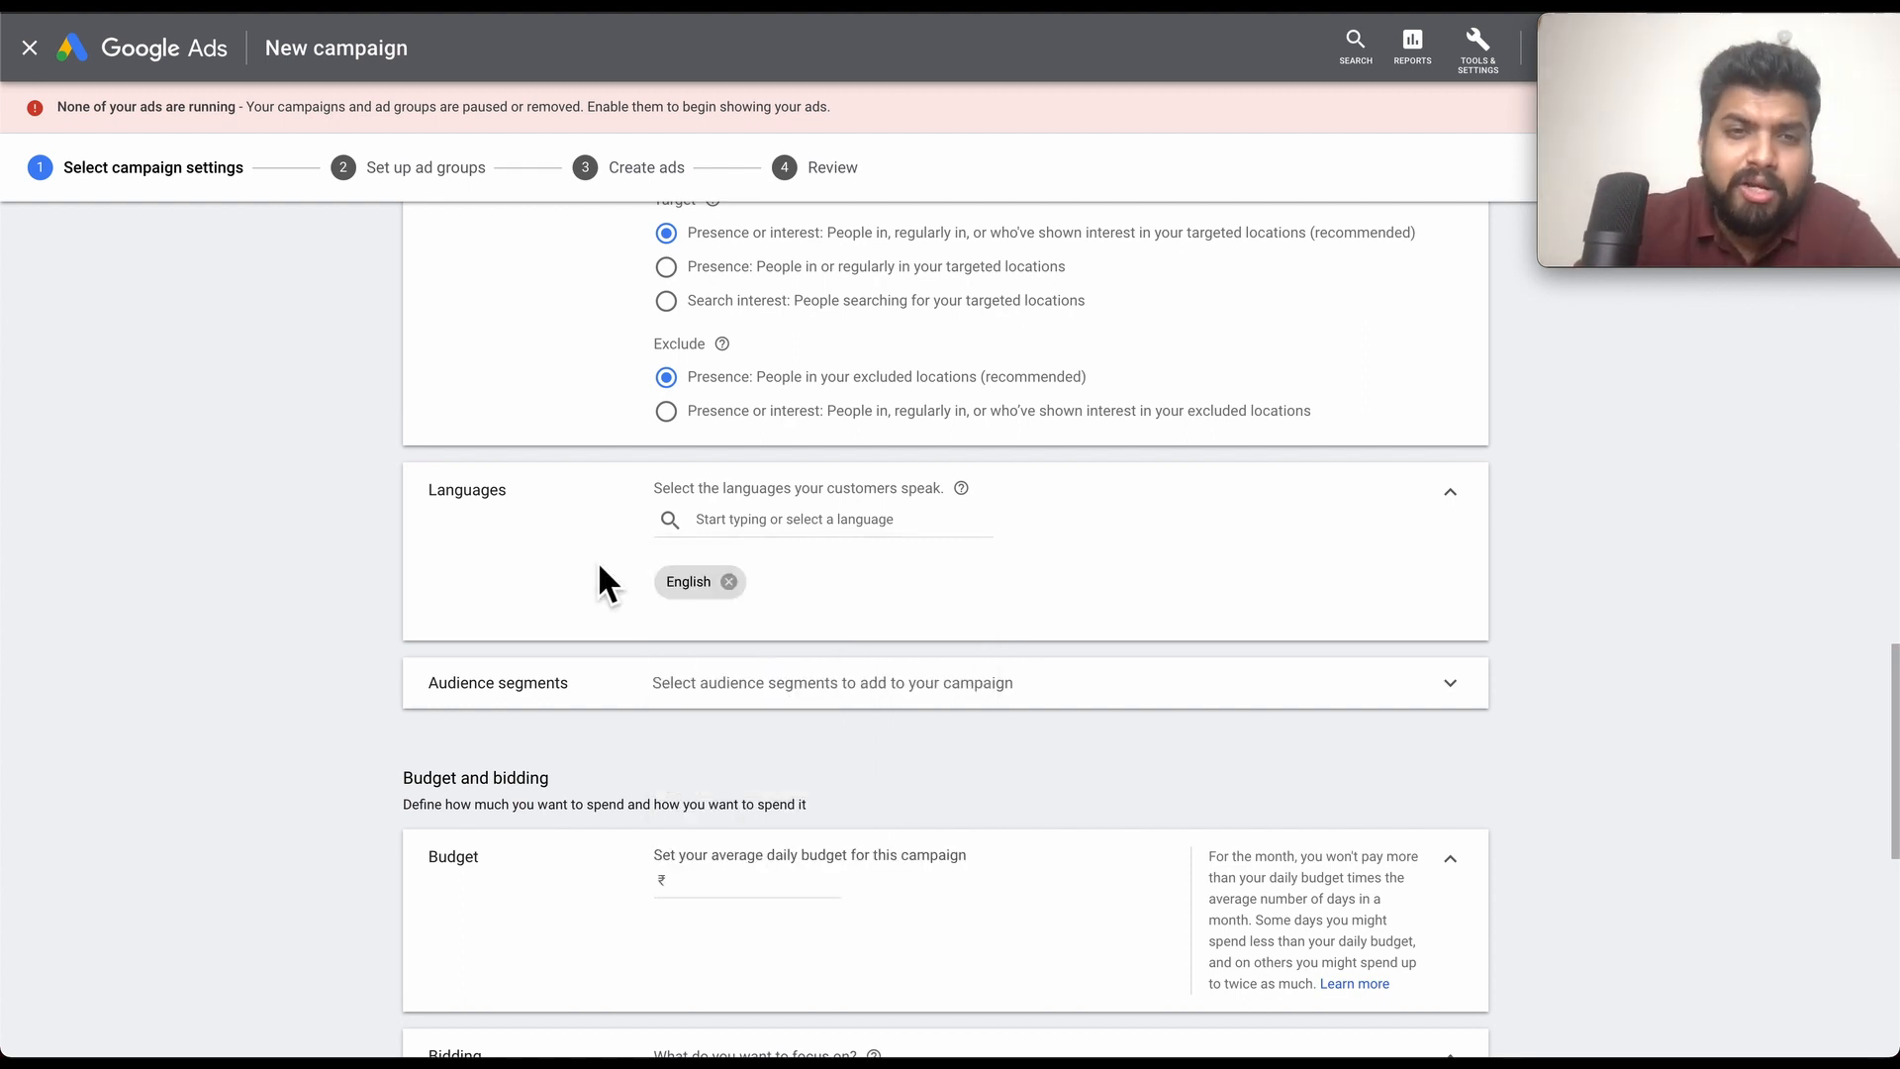
{"action": "left_click", "coordinate": [780, 542]}
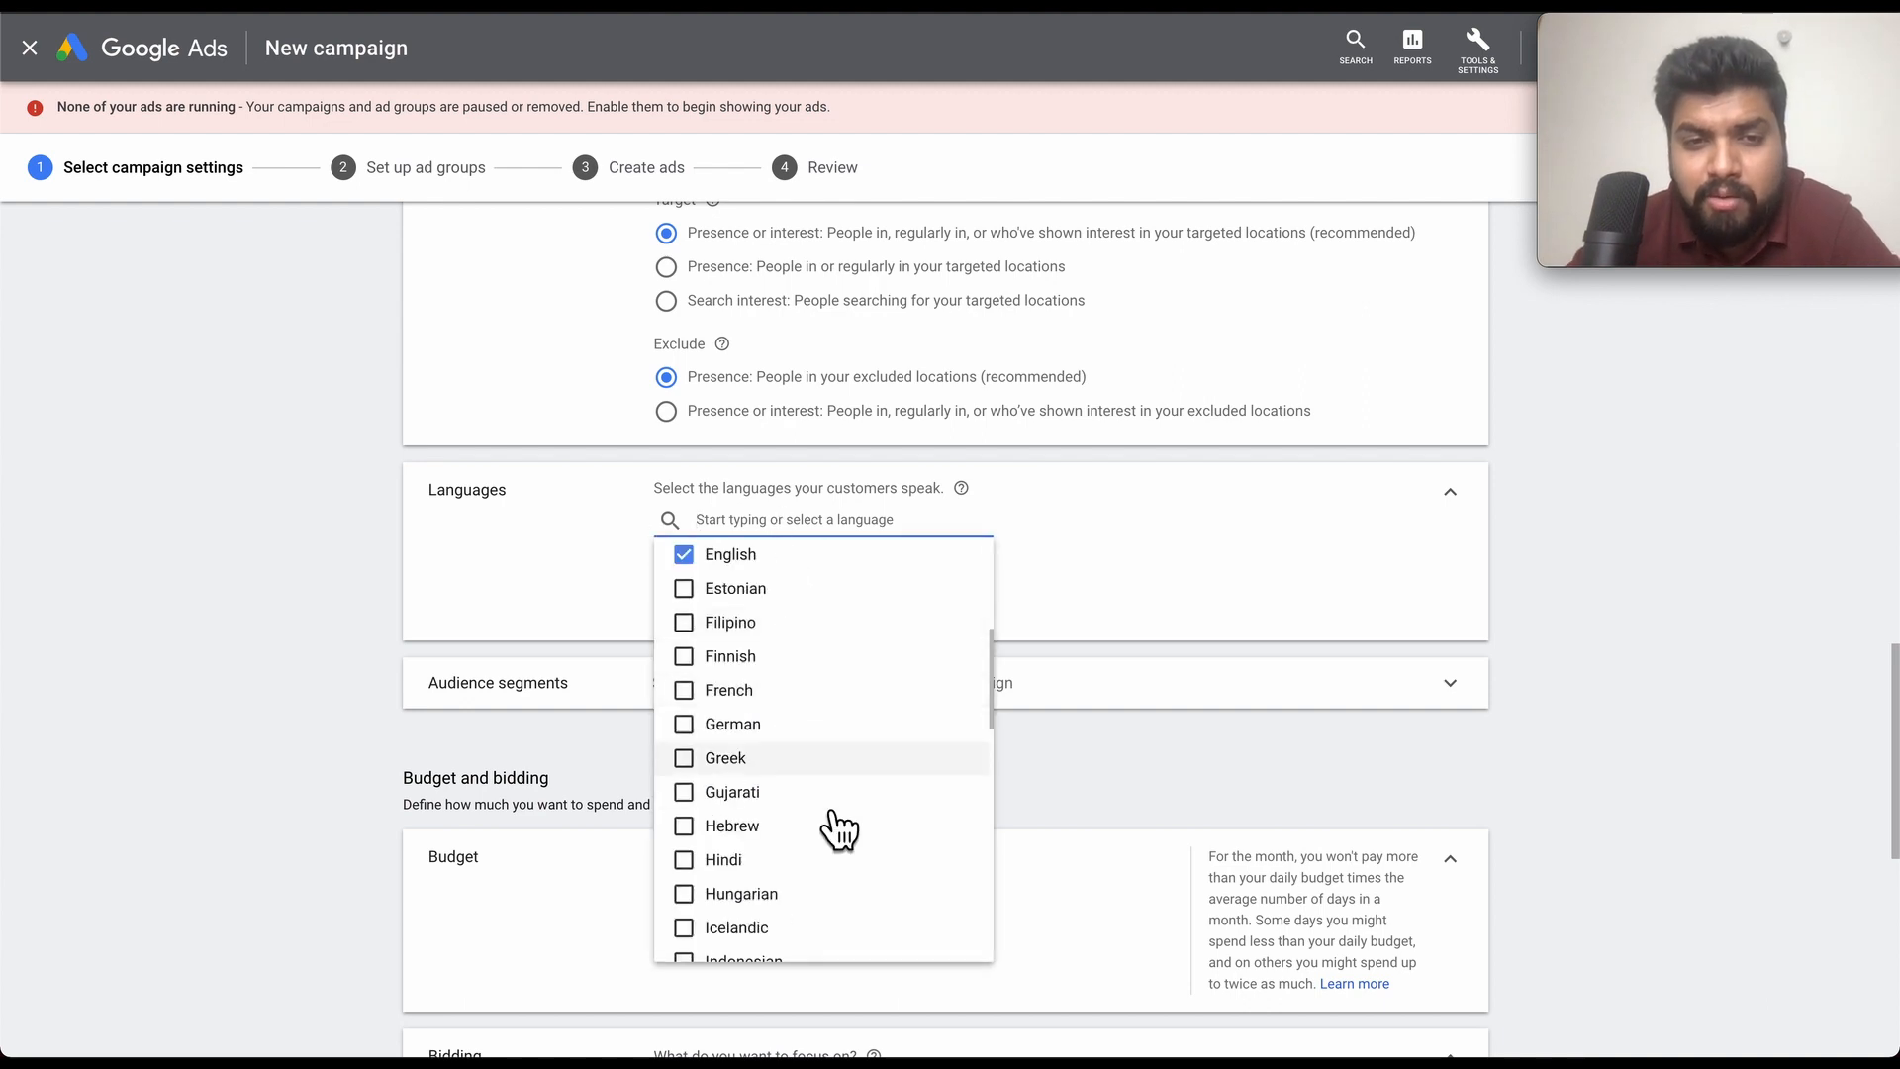
{"action": "scroll", "coordinate": [828, 828], "scroll_direction": "down", "scroll_amount": 2}
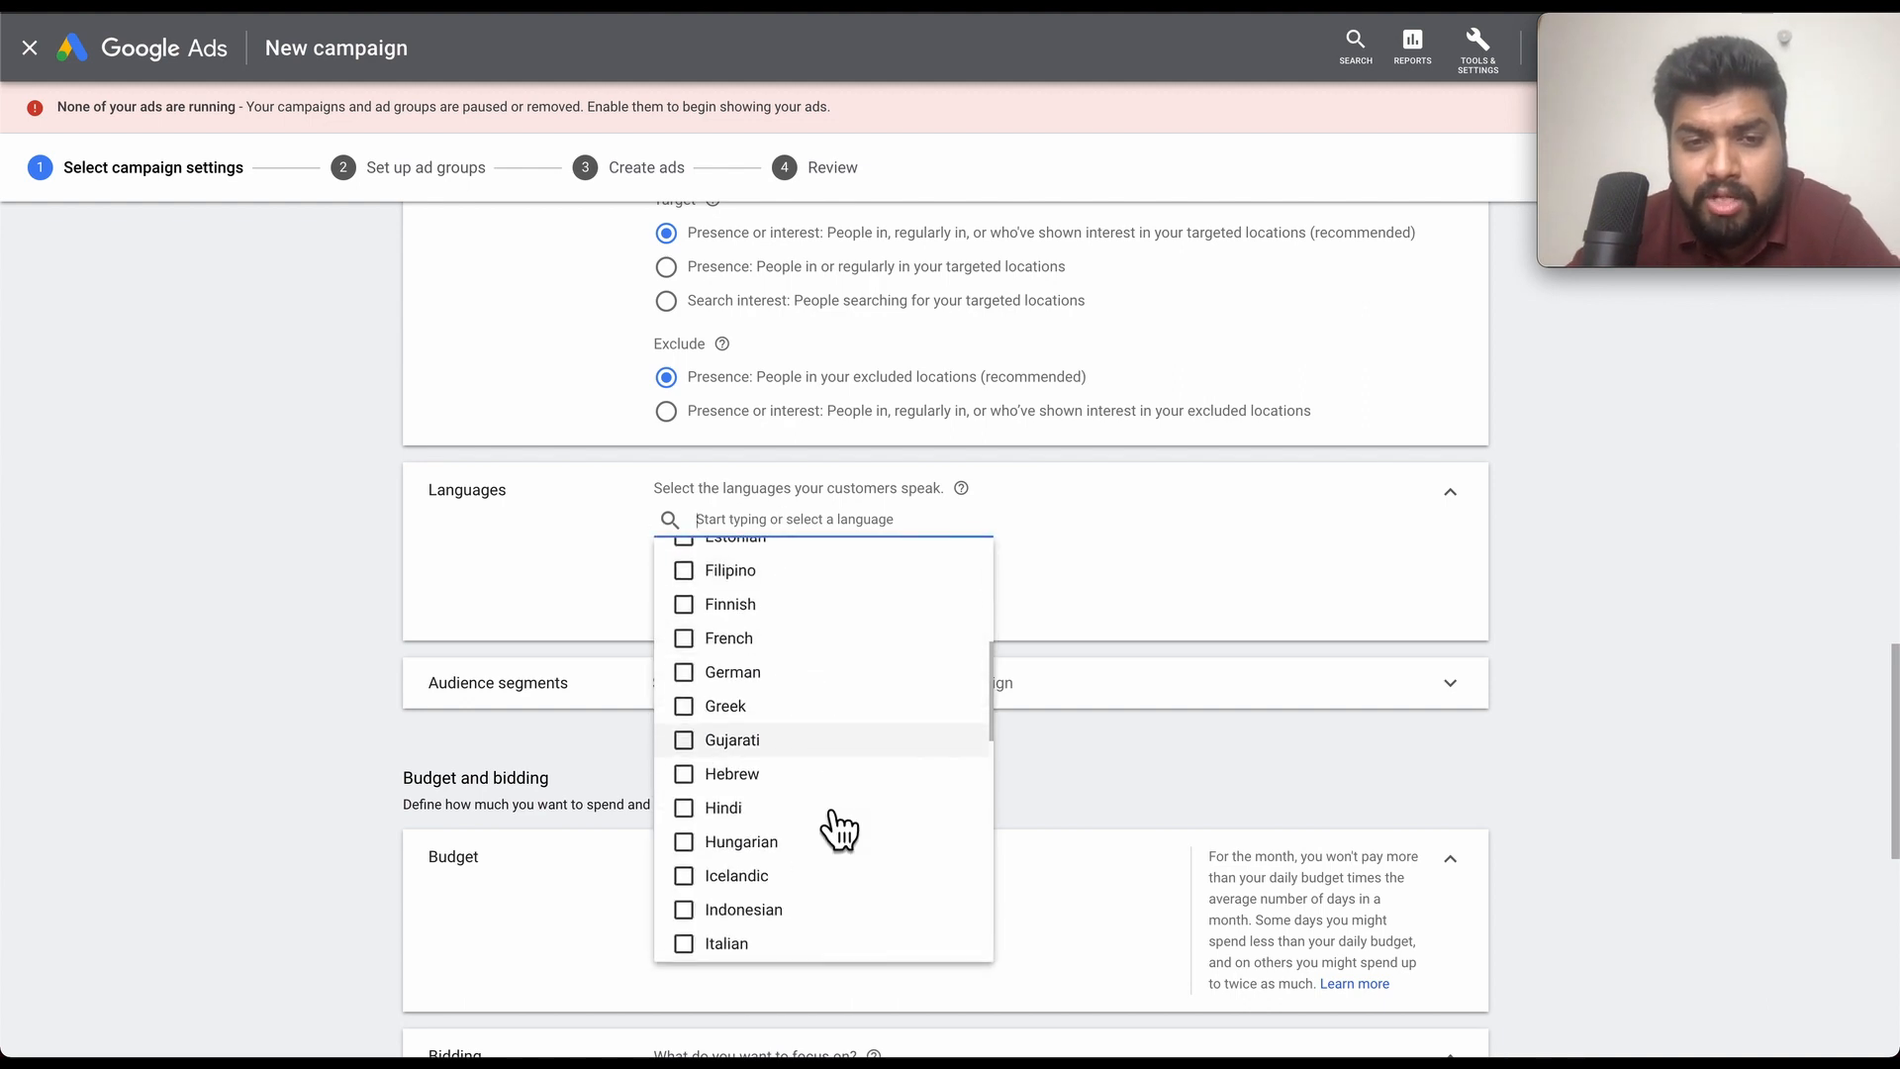
{"action": "left_click", "coordinate": [713, 822]}
{"action": "left_click", "coordinate": [591, 564]}
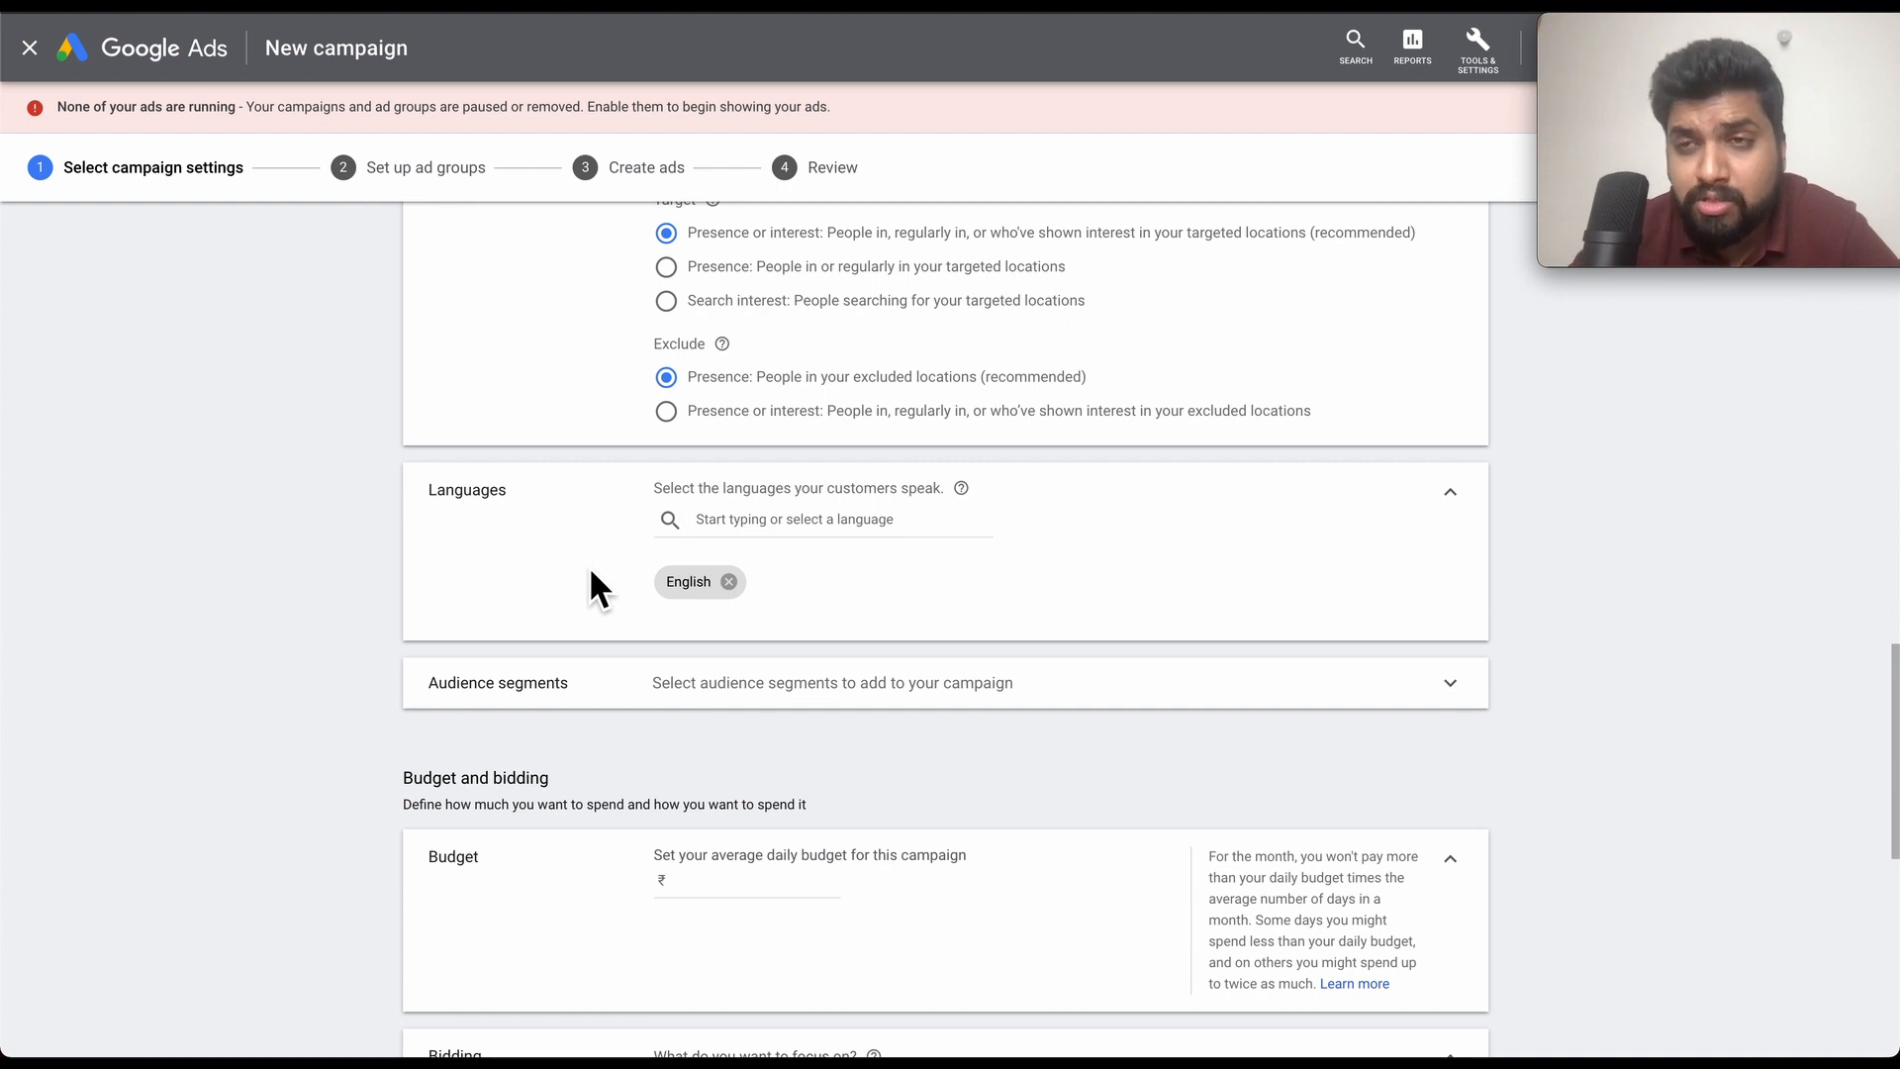
- Expand the Audience segments setting and examine the suggested segments and the Targeting and Observation choices
{"action": "scroll", "coordinate": [911, 637], "scroll_direction": "down", "scroll_amount": 3}
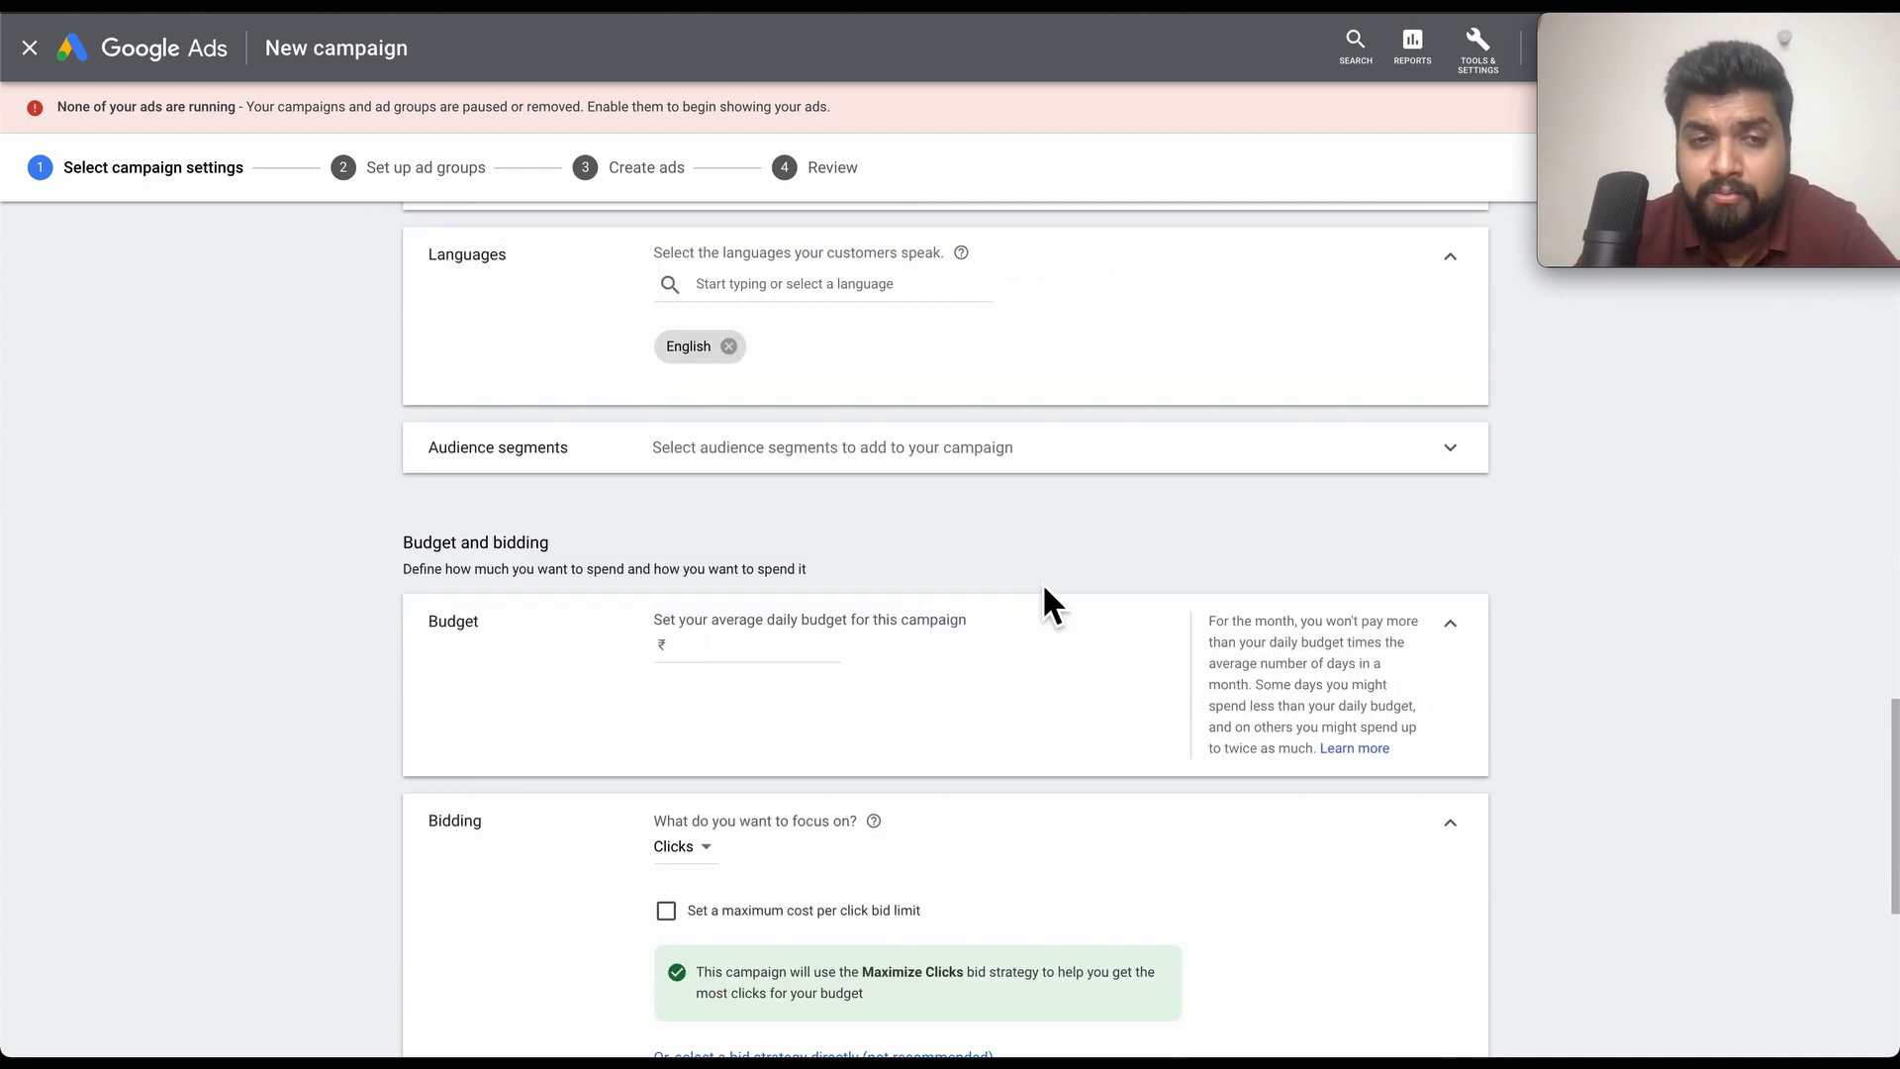
{"action": "left_click", "coordinate": [1092, 445]}
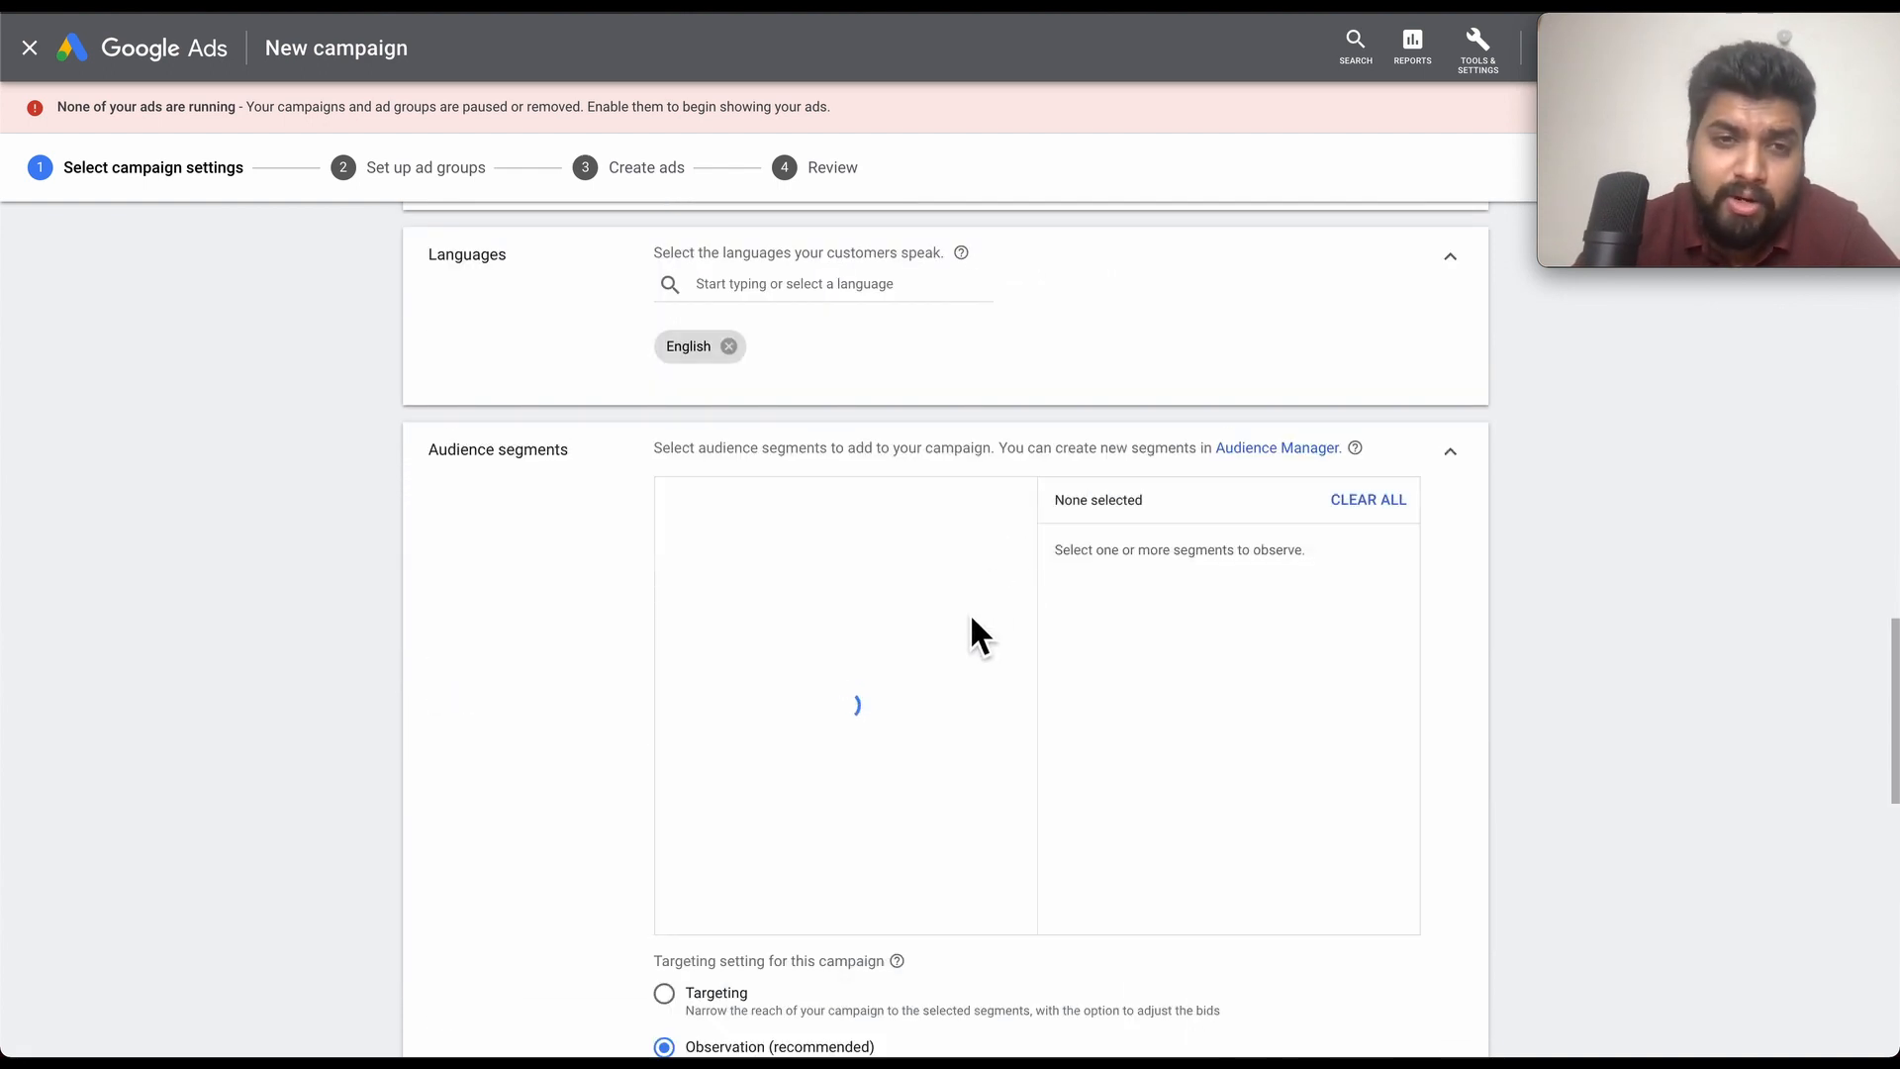
{"action": "scroll", "coordinate": [970, 614], "scroll_direction": "down", "scroll_amount": 2}
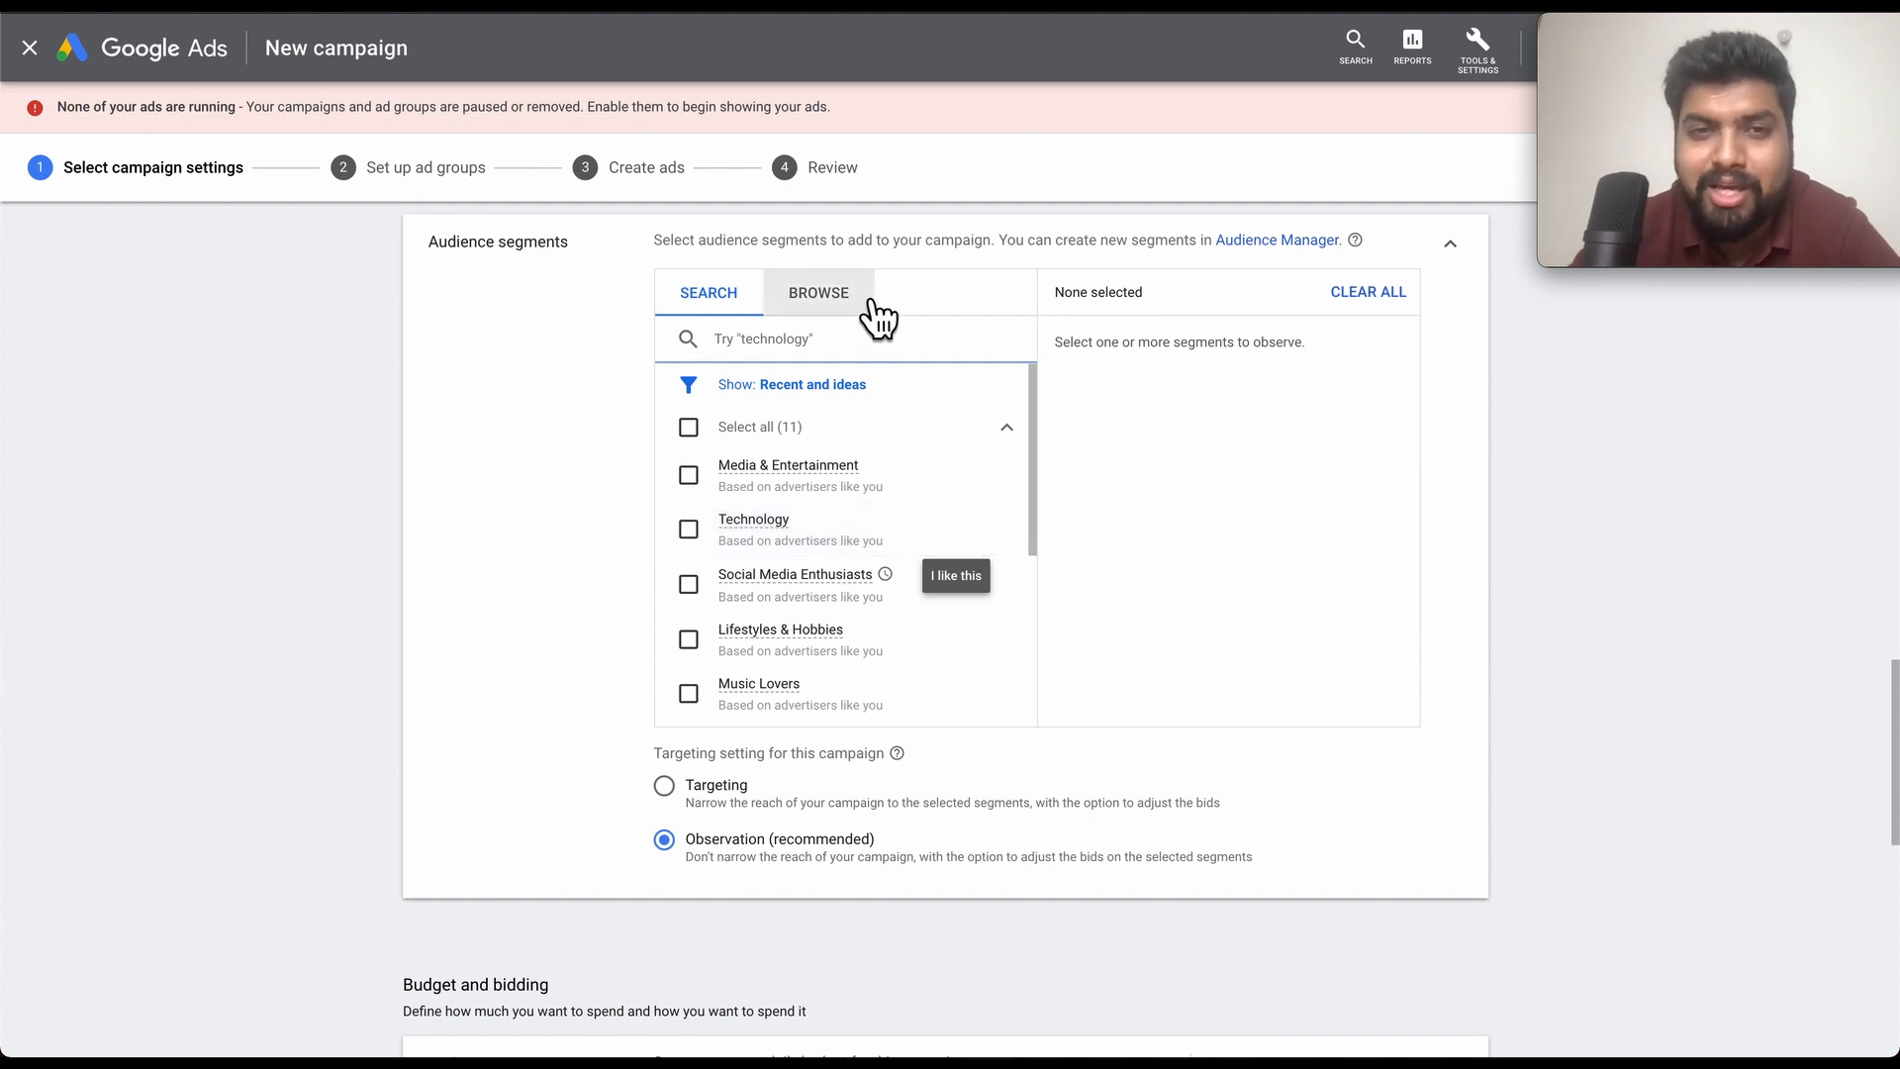
{"action": "scroll", "coordinate": [785, 639], "scroll_direction": "down", "scroll_amount": 2}
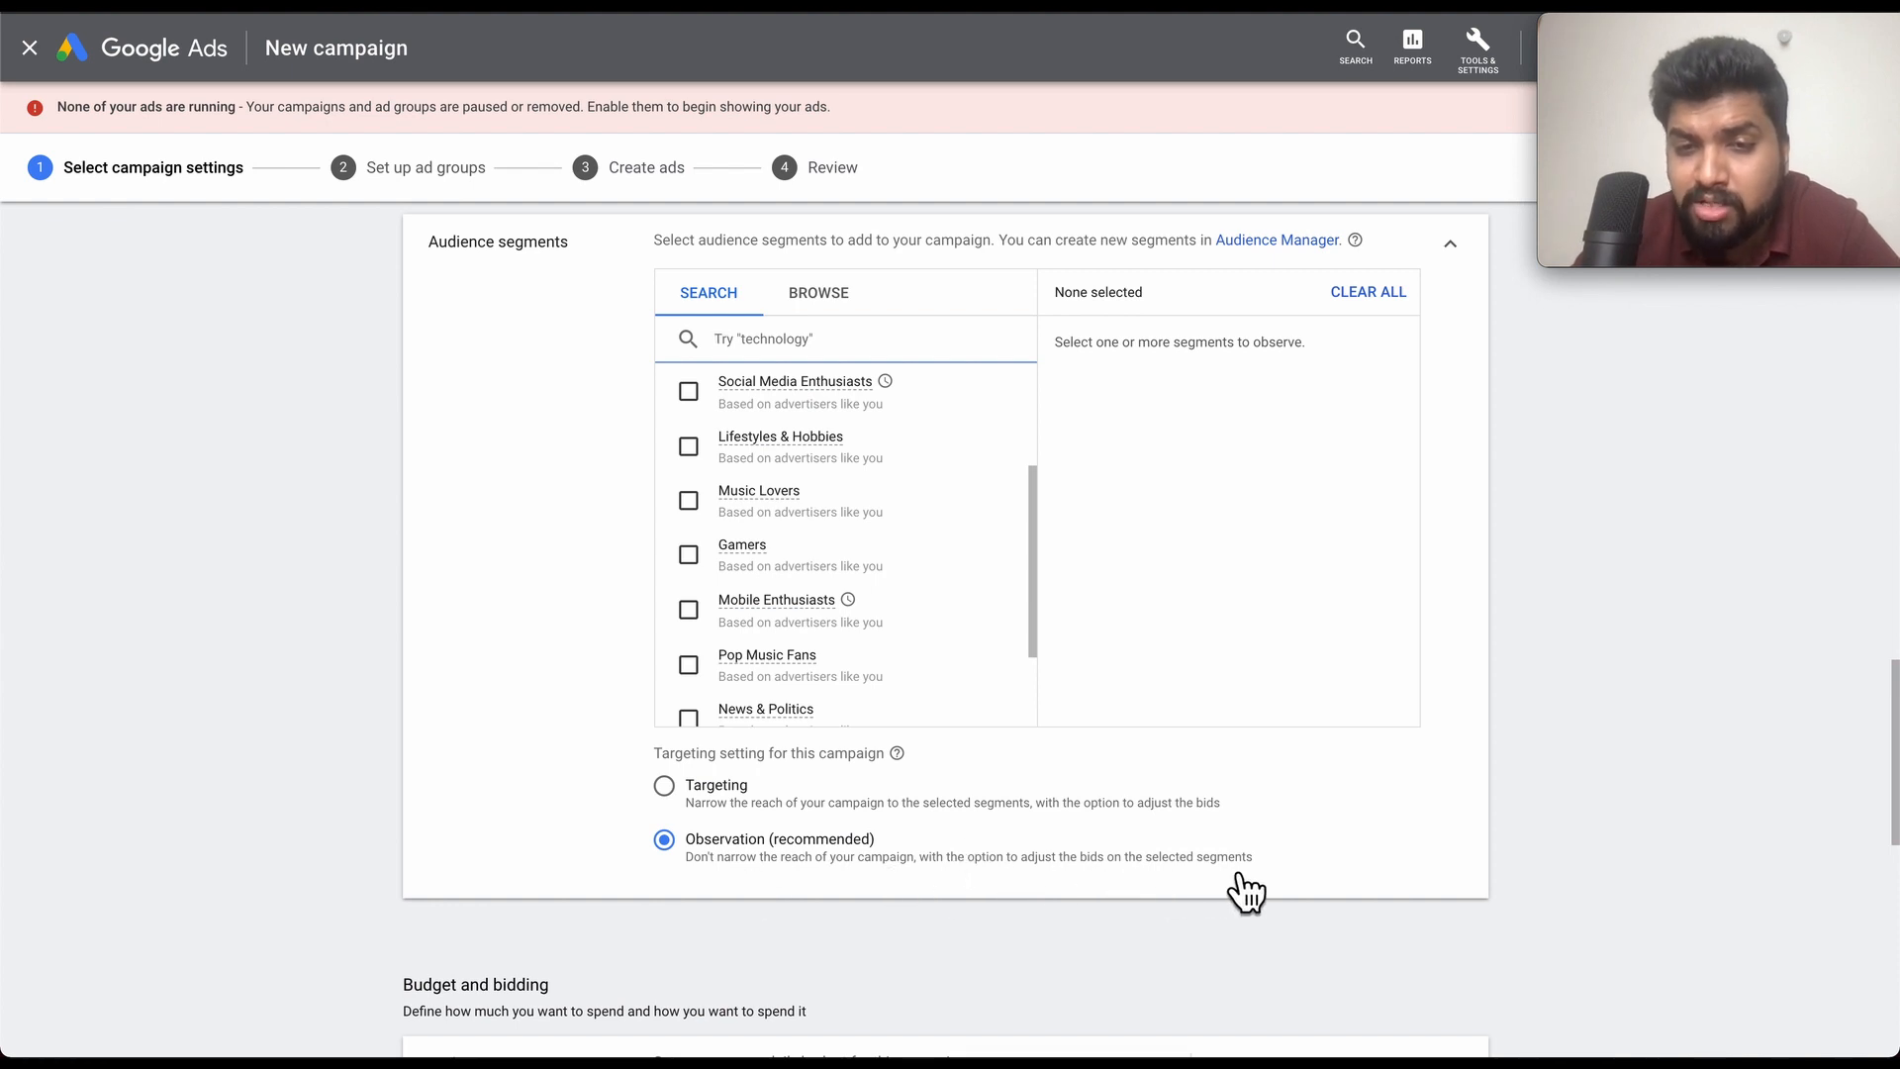
{"action": "scroll", "coordinate": [926, 692], "scroll_direction": "down", "scroll_amount": 2}
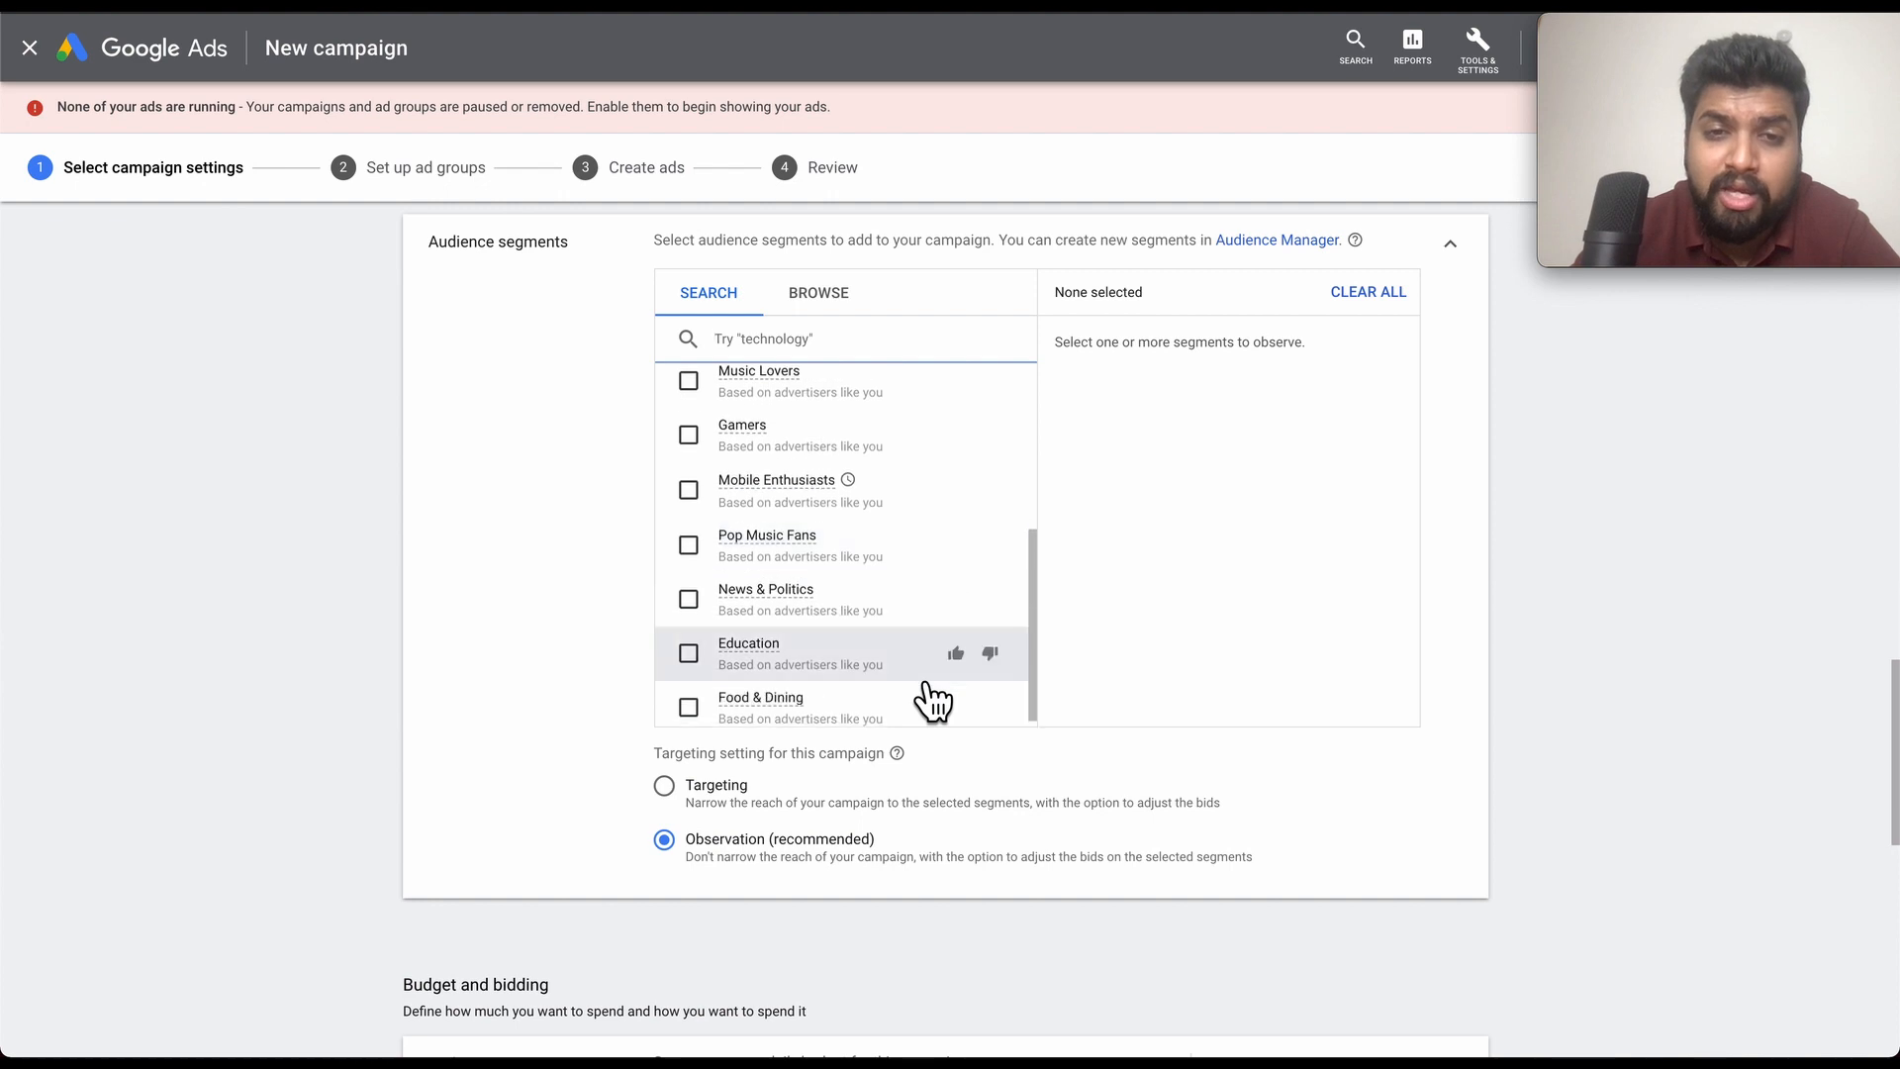
{"action": "scroll", "coordinate": [930, 581], "scroll_direction": "down", "scroll_amount": 1}
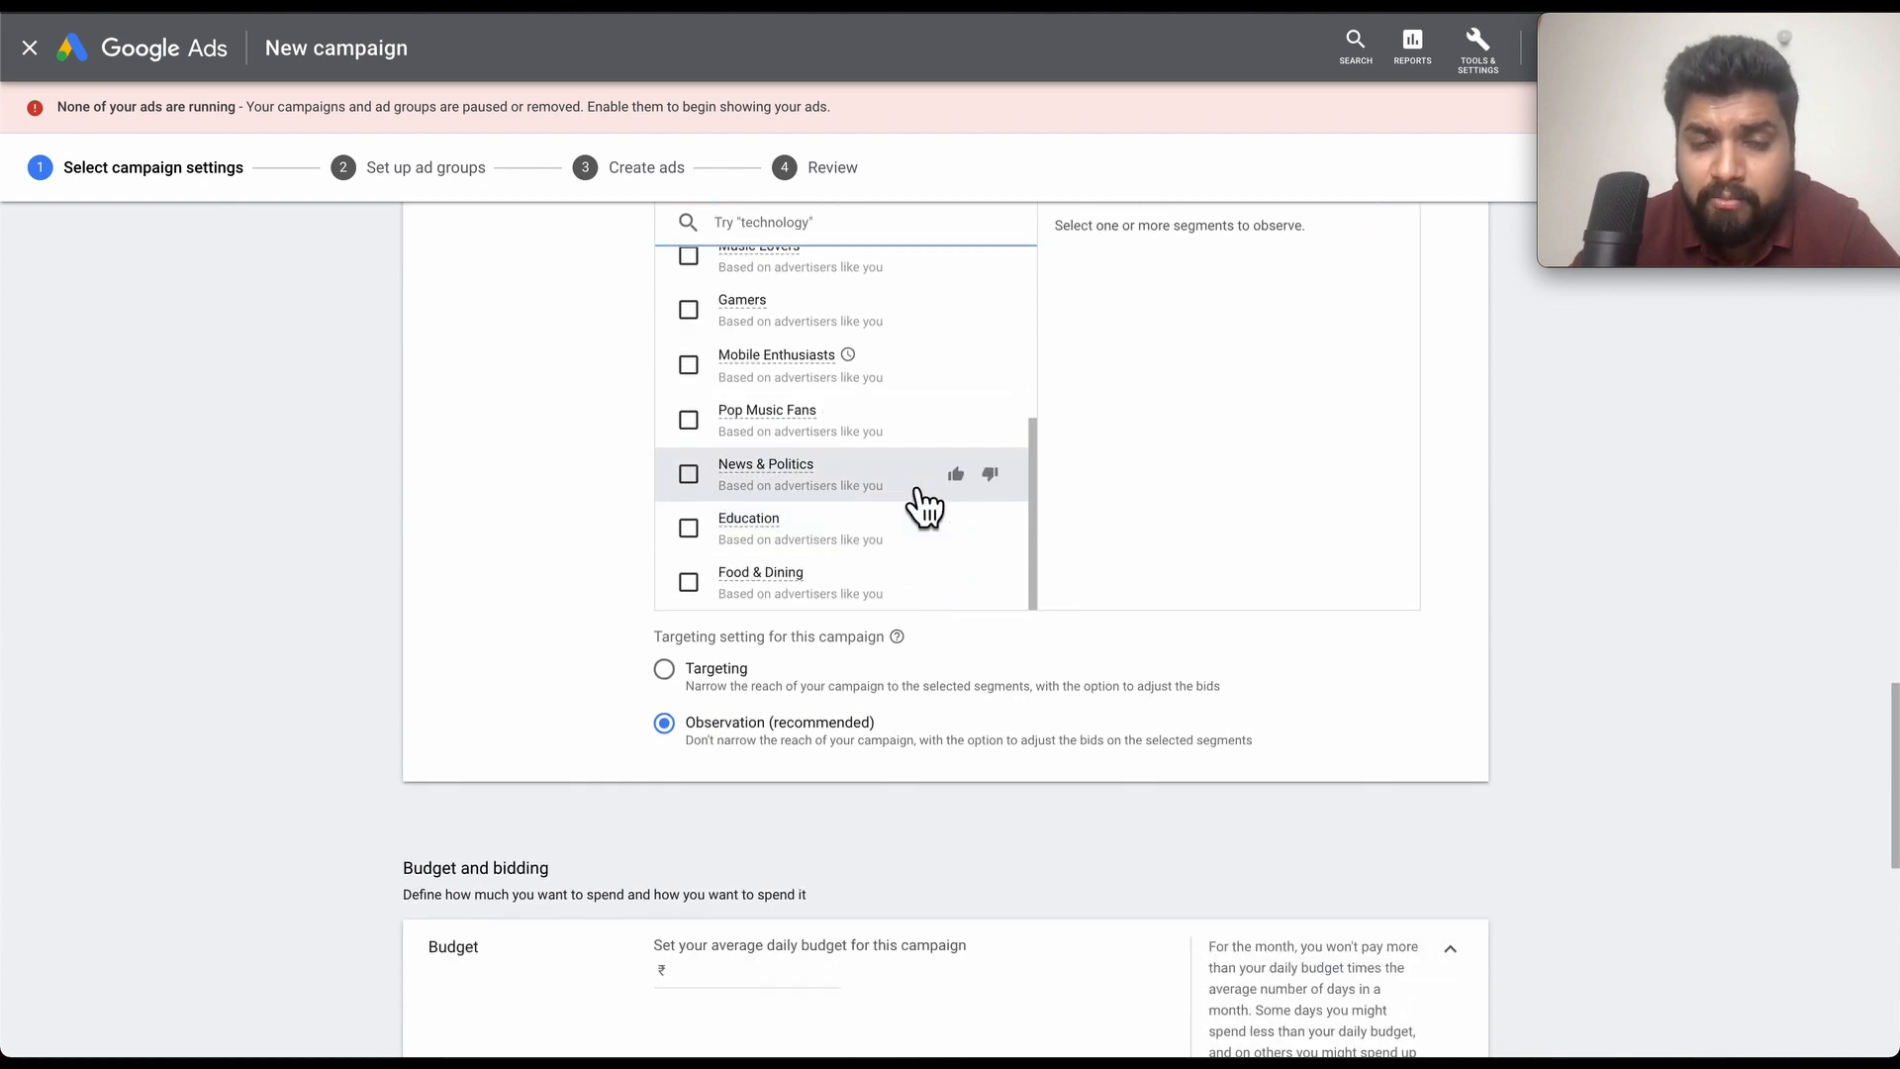
{"action": "scroll", "coordinate": [923, 507], "scroll_direction": "up", "scroll_amount": 2}
{"action": "scroll", "coordinate": [922, 502], "scroll_direction": "up", "scroll_amount": 4}
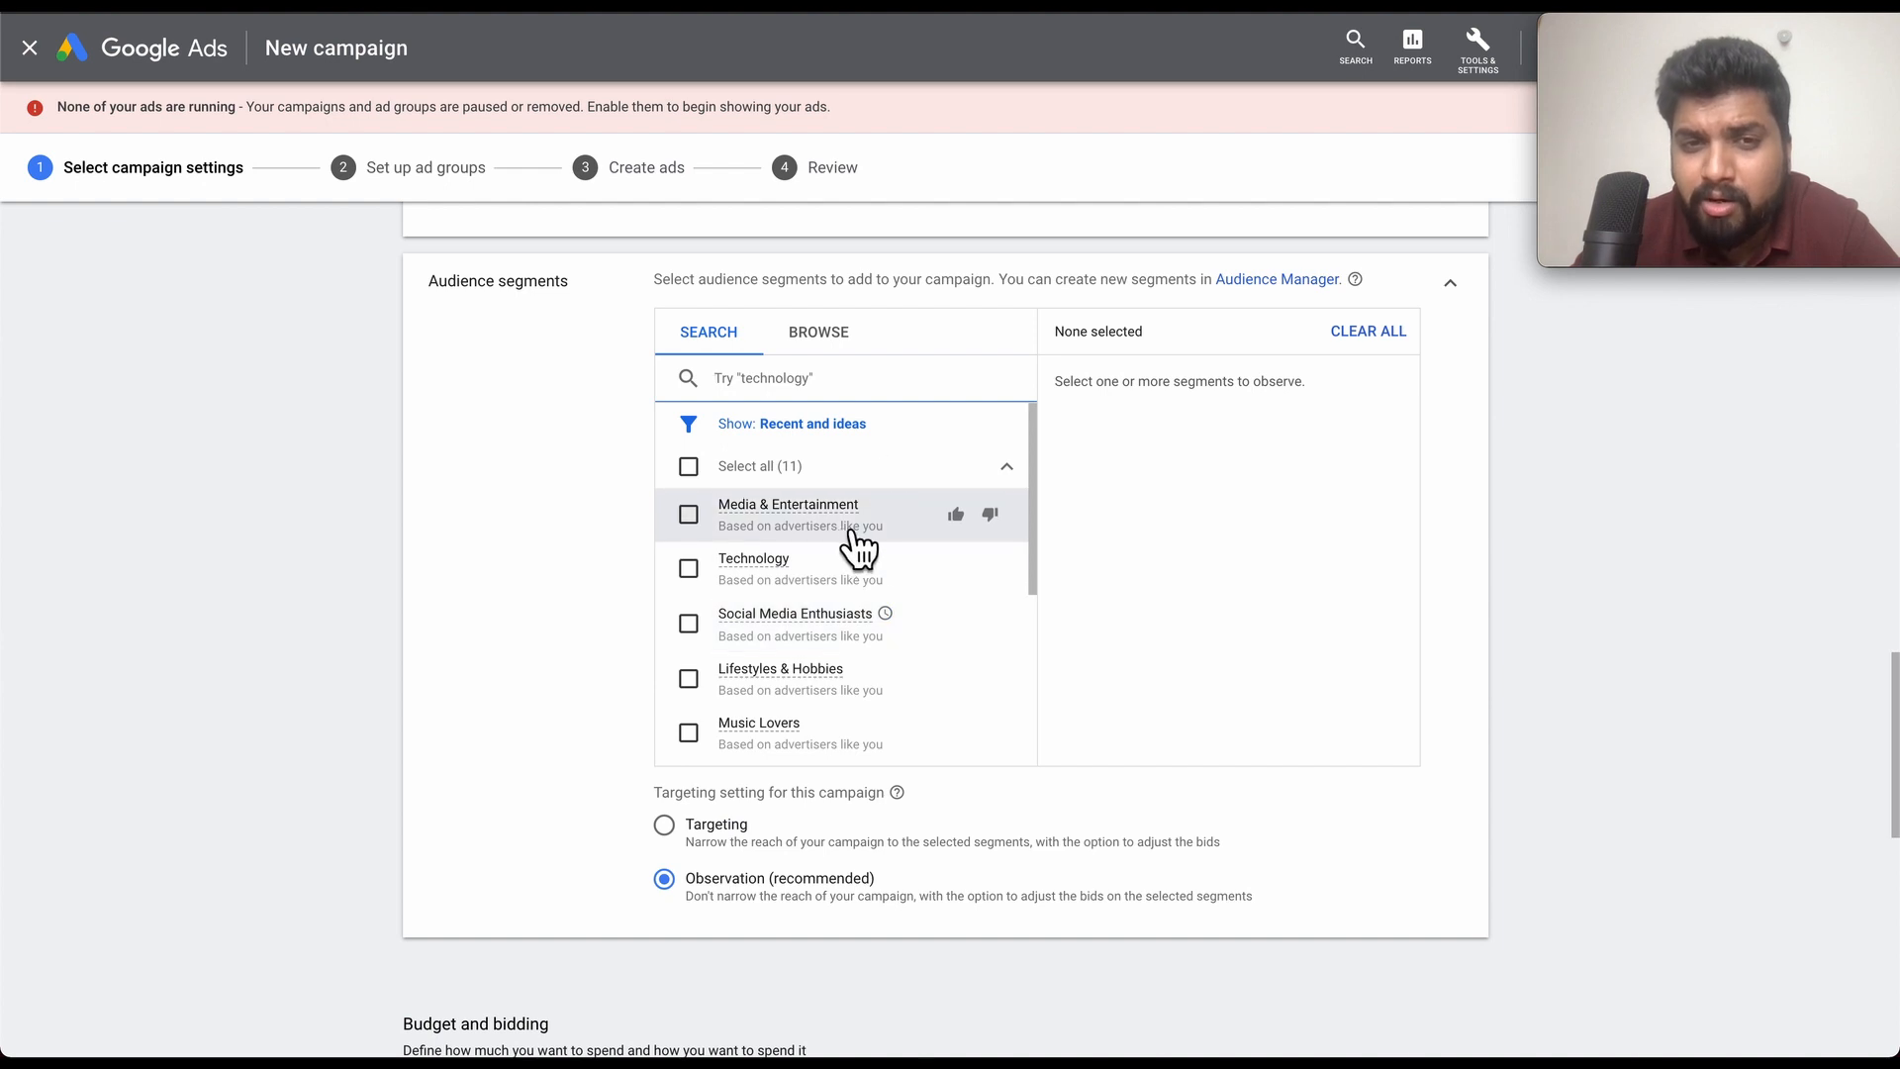
- Set the campaign's audience setting to Targeting and look through the suggested segments from Media & Entertainment to Food & Dining
{"action": "left_click", "coordinate": [681, 836]}
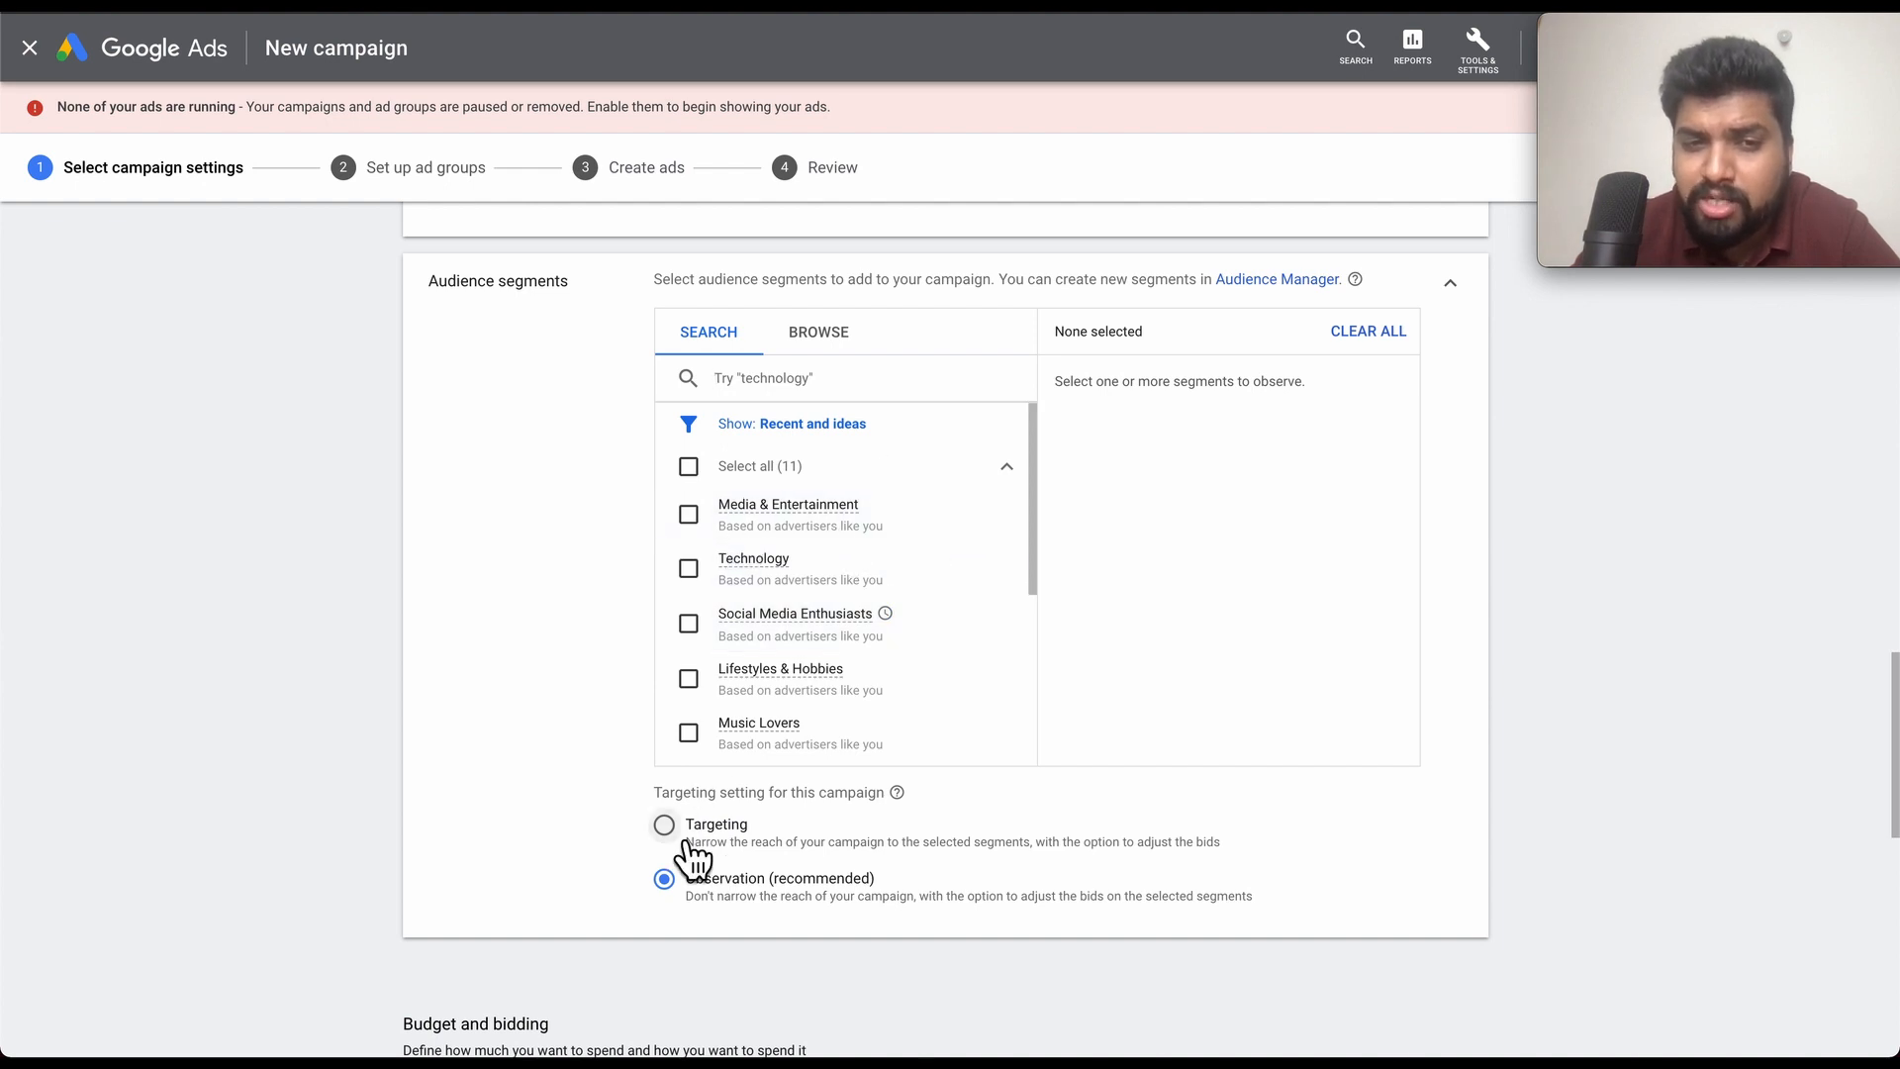
{"action": "scroll", "coordinate": [812, 623], "scroll_direction": "down", "scroll_amount": 1}
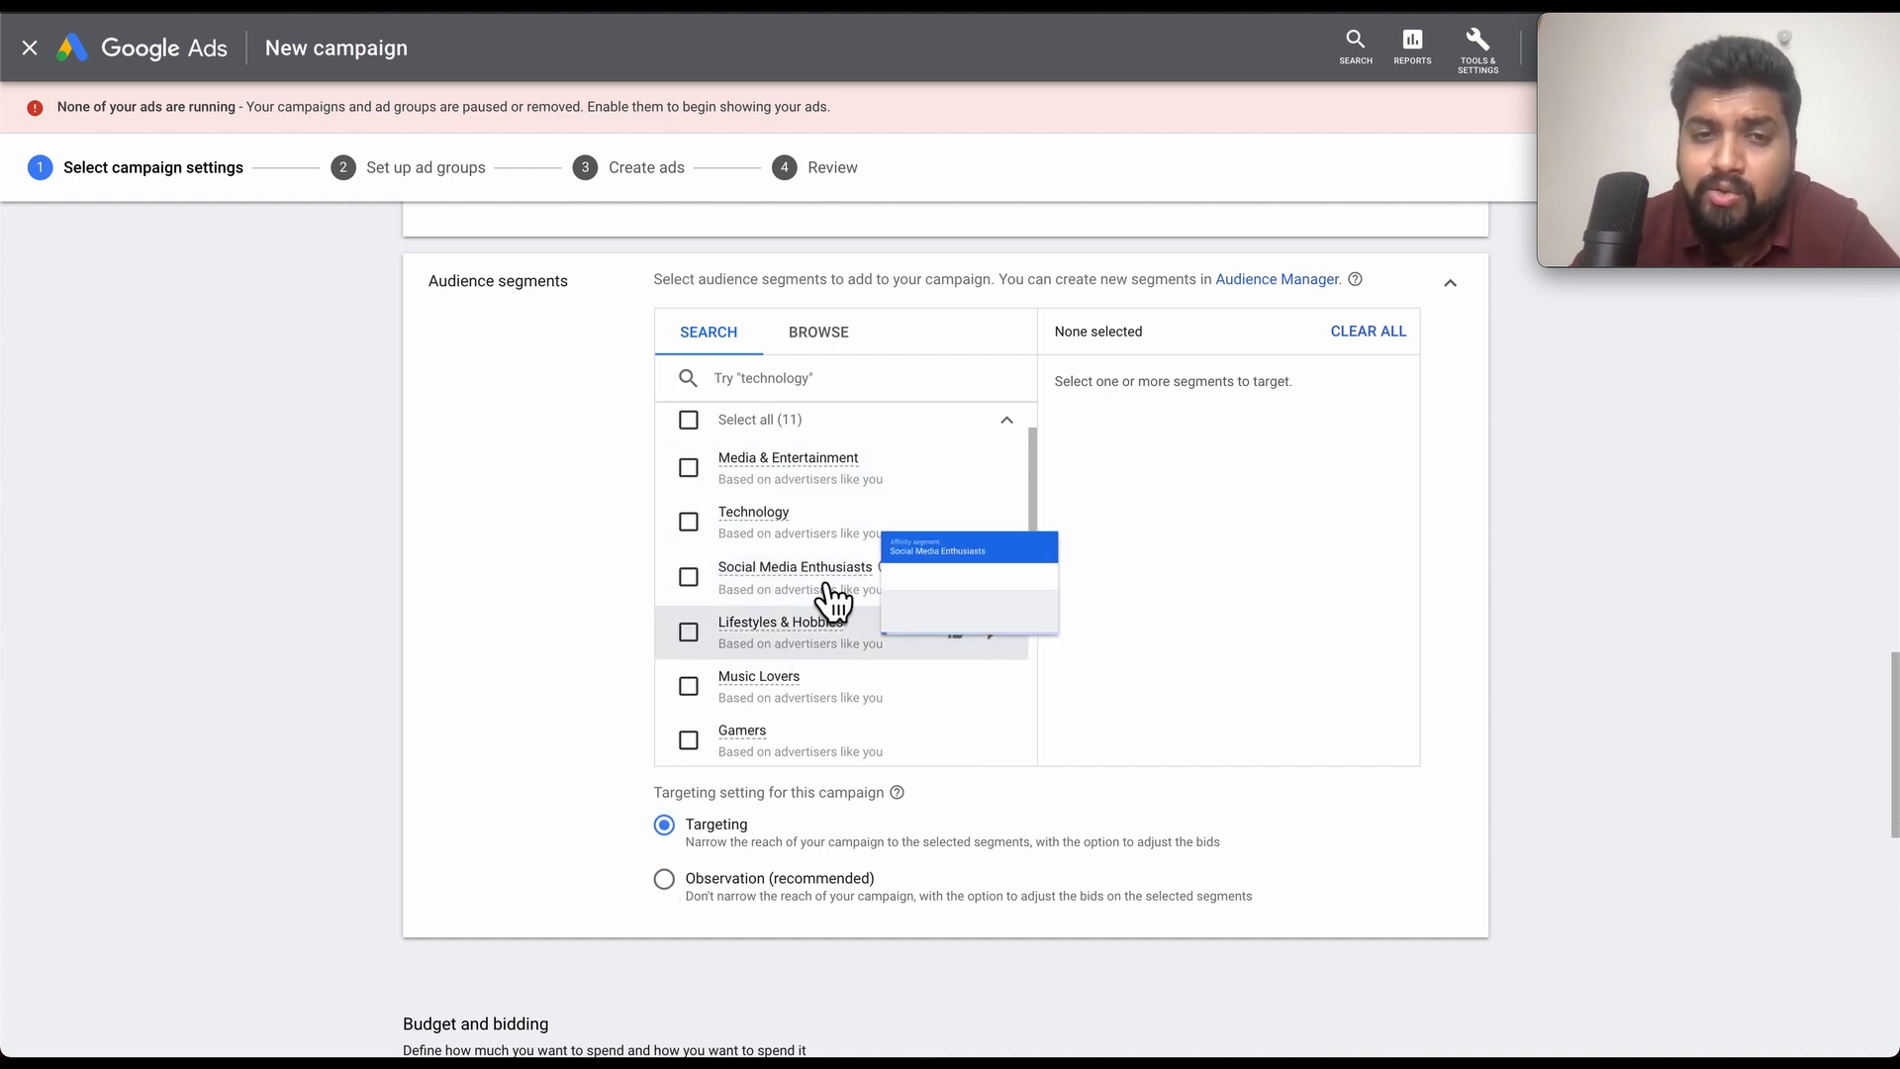
{"action": "scroll", "coordinate": [812, 649], "scroll_direction": "down", "scroll_amount": 1}
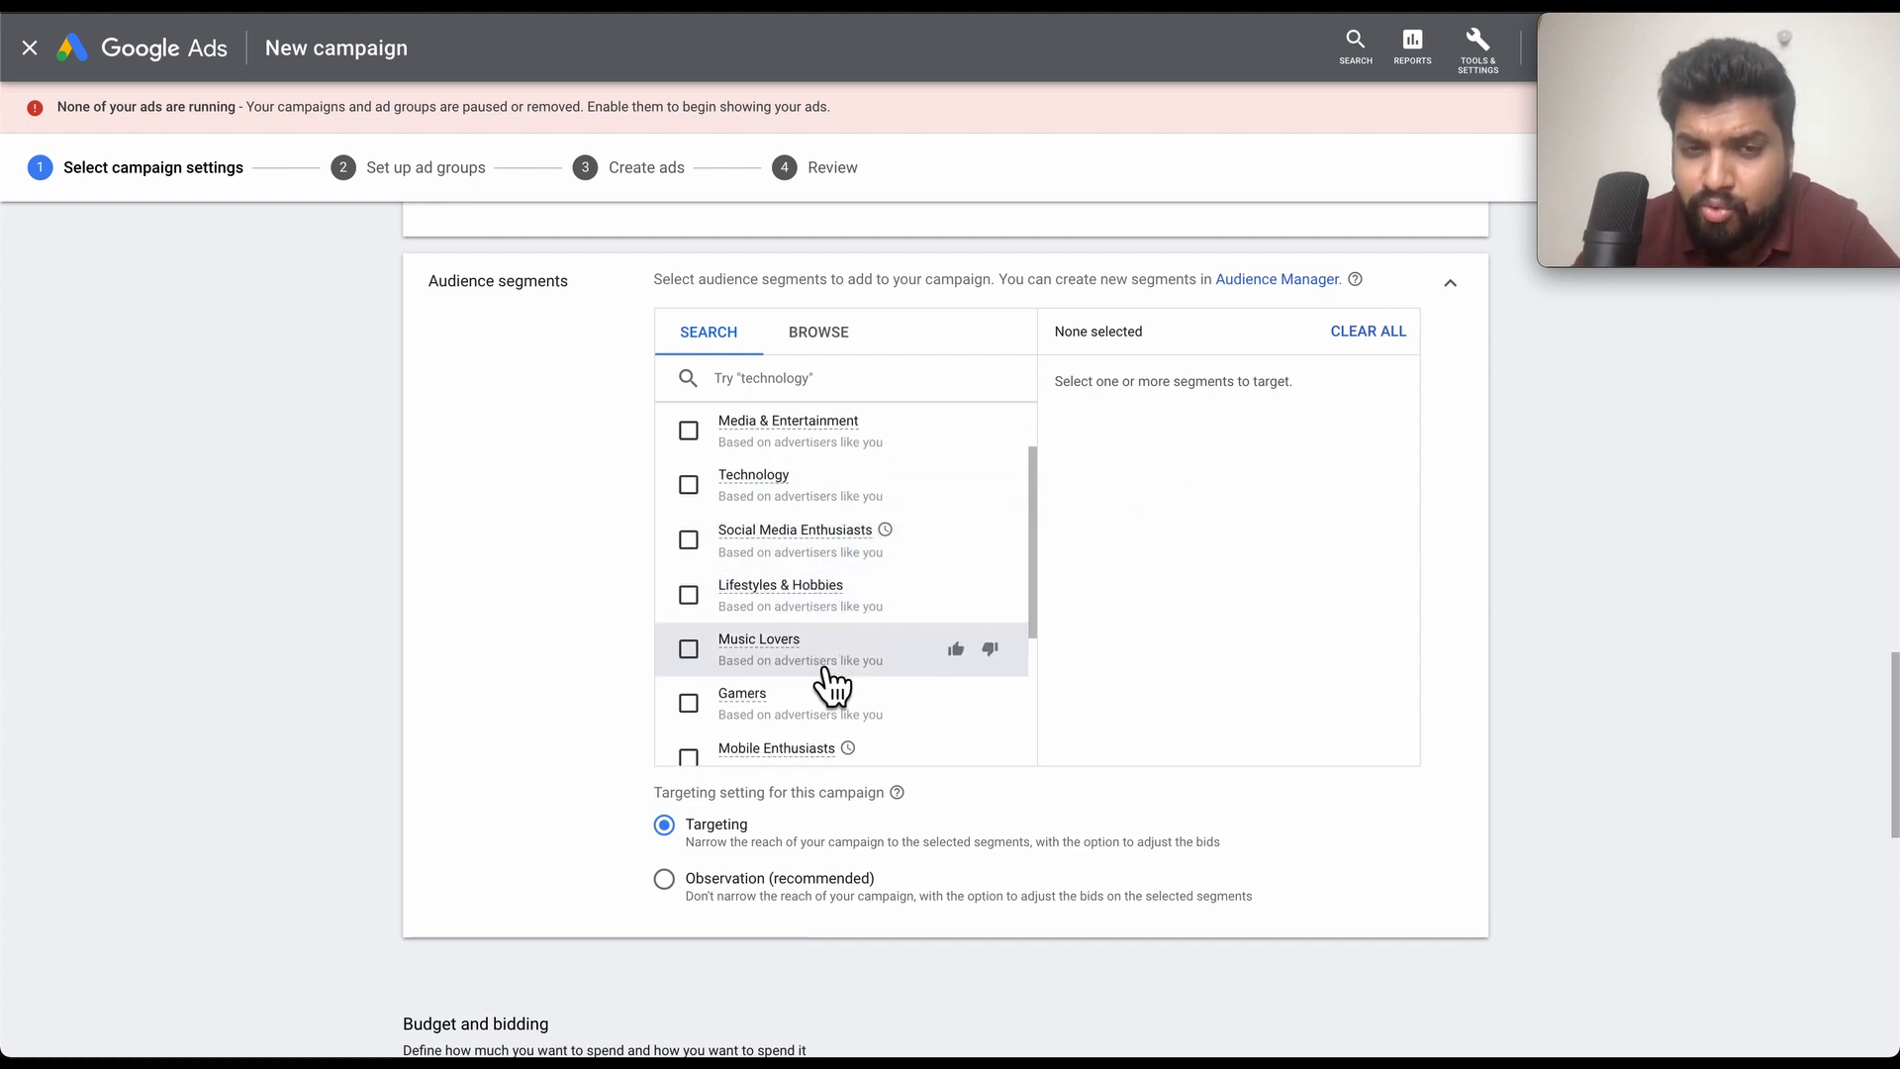
{"action": "scroll", "coordinate": [827, 683], "scroll_direction": "down", "scroll_amount": 2}
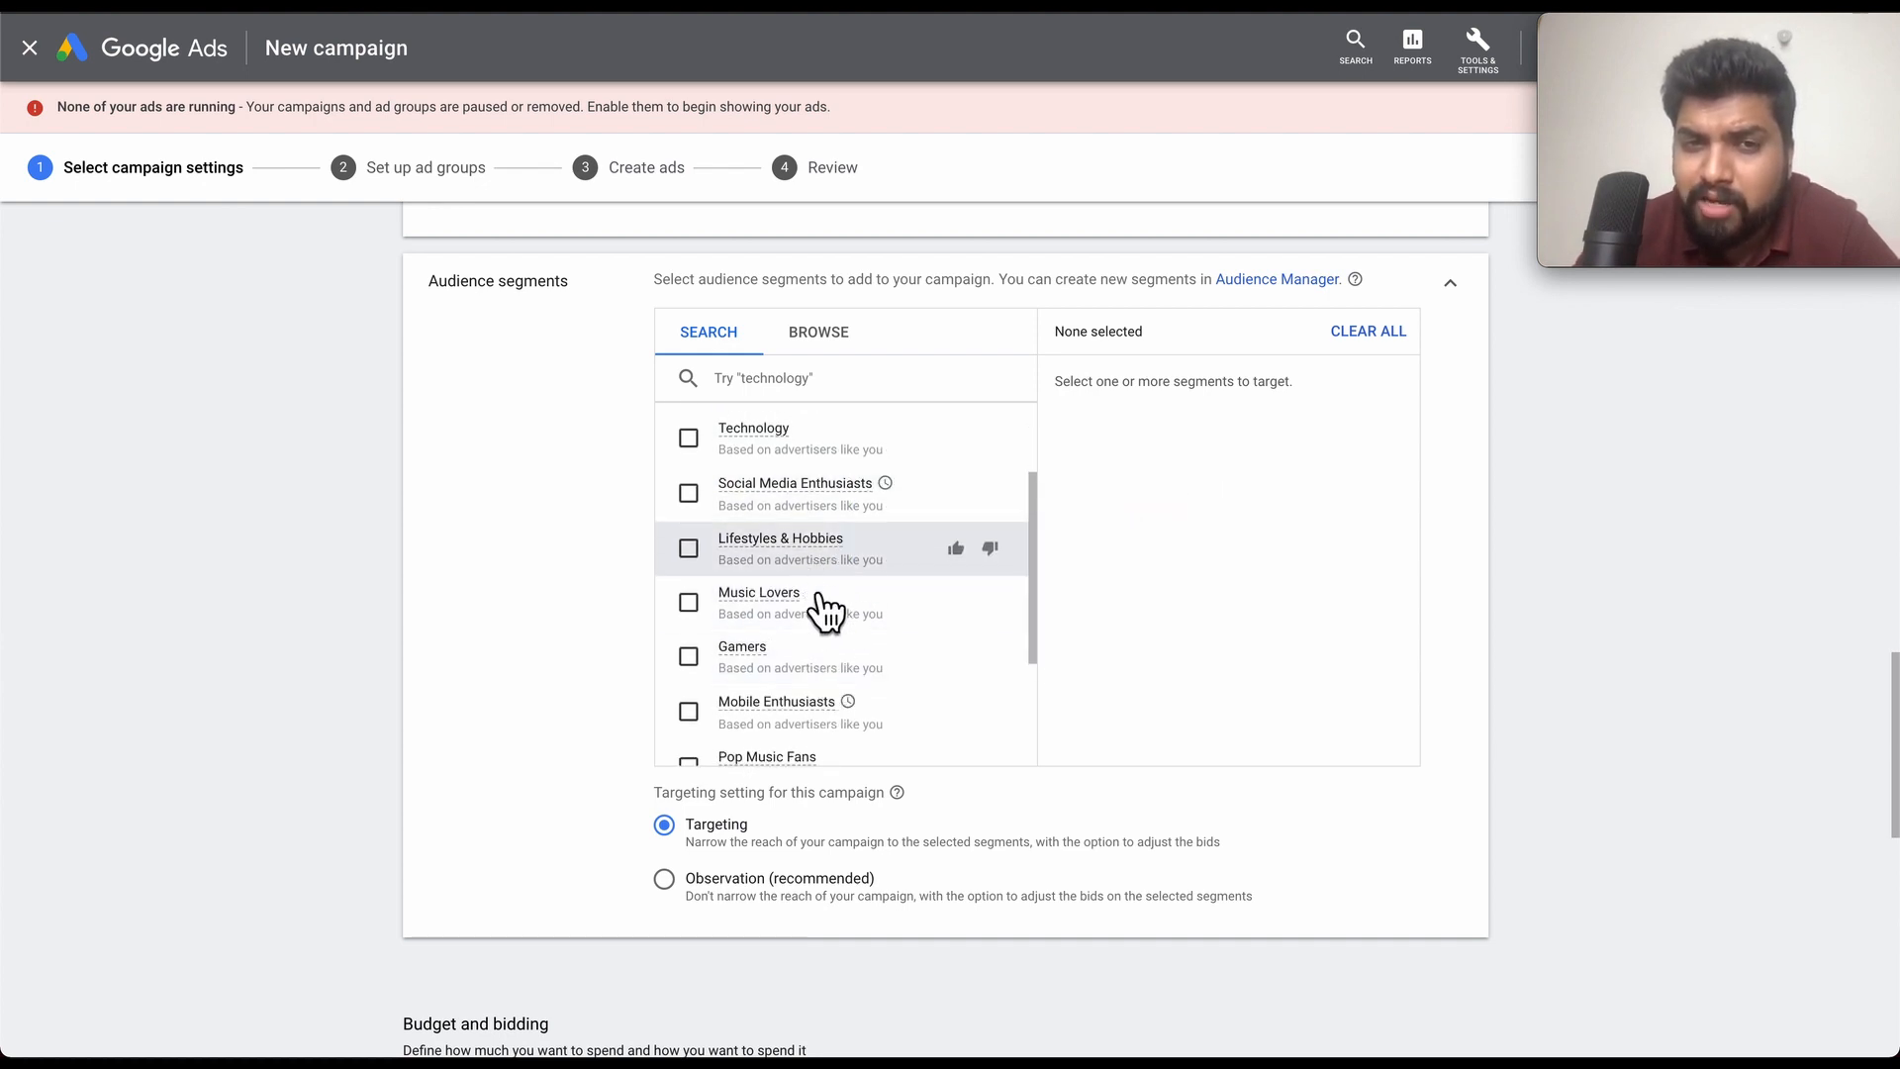
{"action": "scroll", "coordinate": [859, 673], "scroll_direction": "down", "scroll_amount": 1}
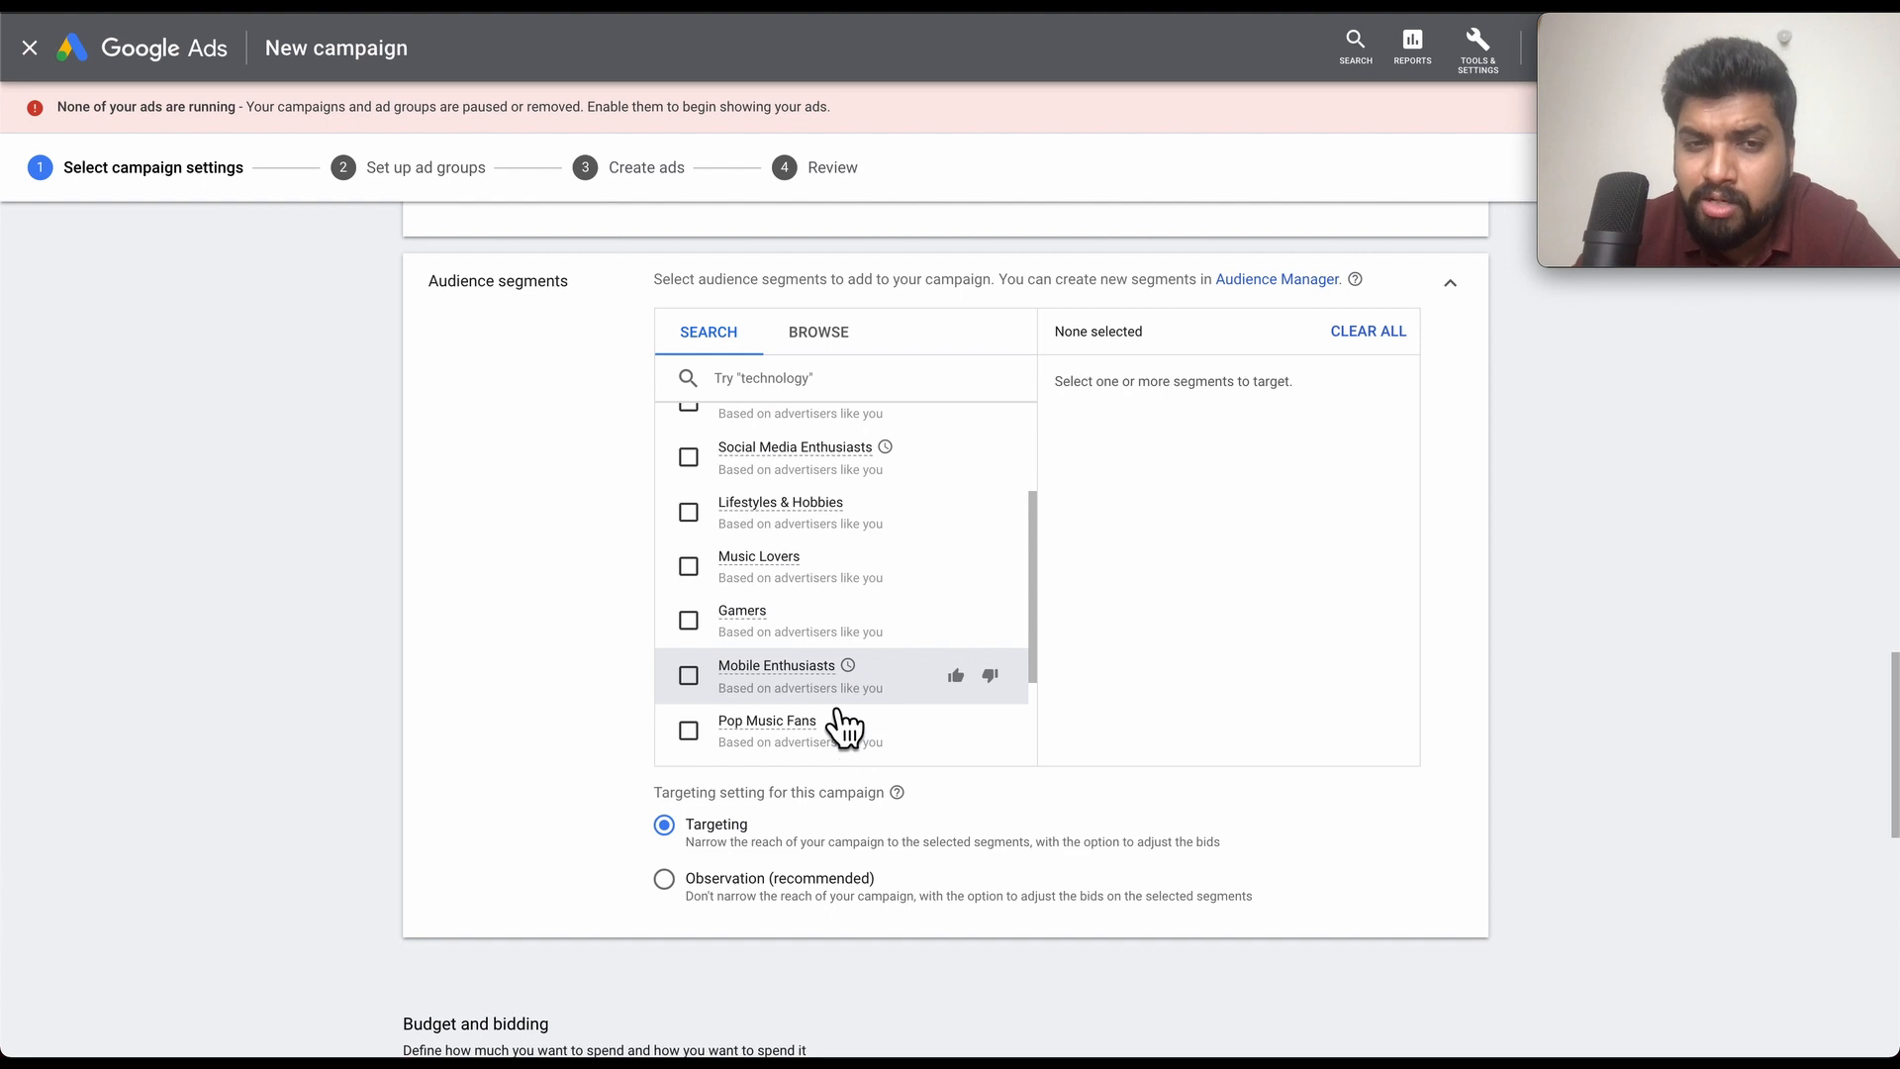
{"action": "scroll", "coordinate": [839, 722], "scroll_direction": "down", "scroll_amount": 1}
{"action": "scroll", "coordinate": [843, 728], "scroll_direction": "down", "scroll_amount": 2}
{"action": "scroll", "coordinate": [866, 724], "scroll_direction": "down", "scroll_amount": 2}
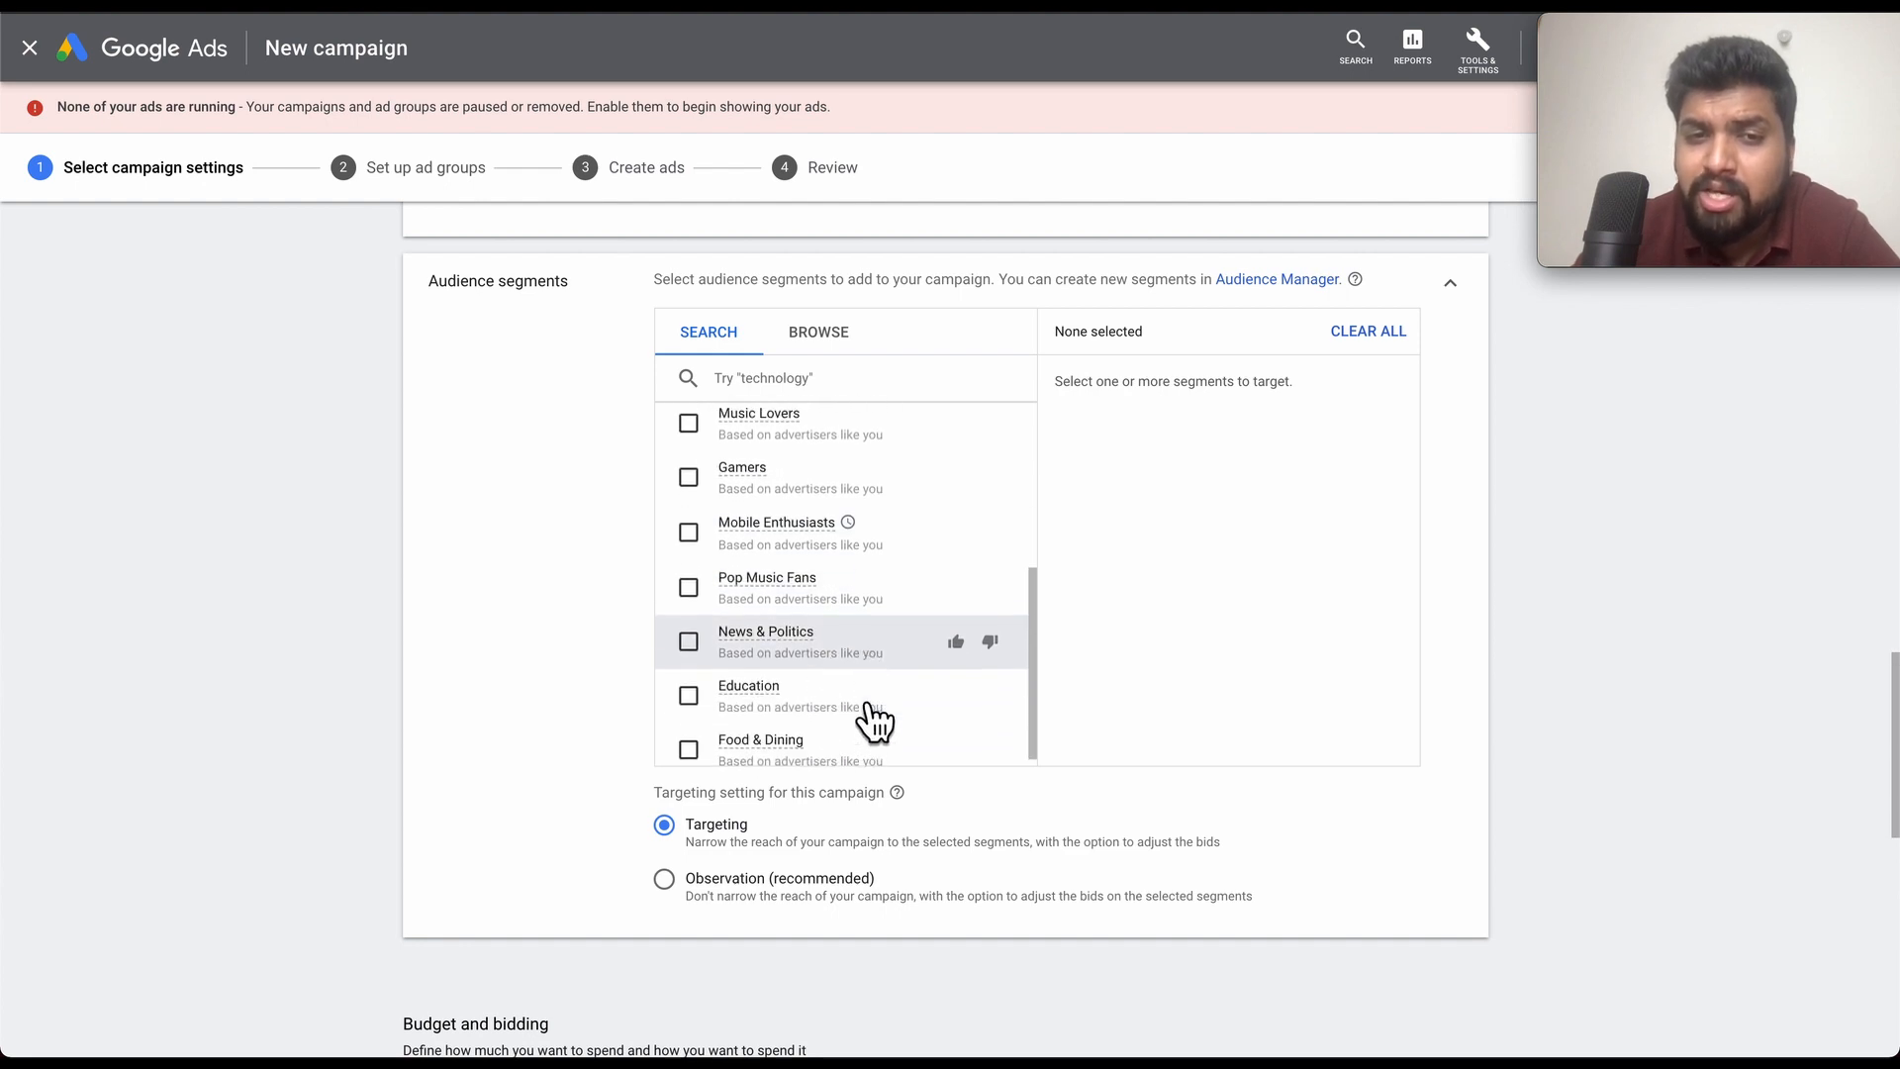
{"action": "scroll", "coordinate": [924, 505], "scroll_direction": "up", "scroll_amount": 3}
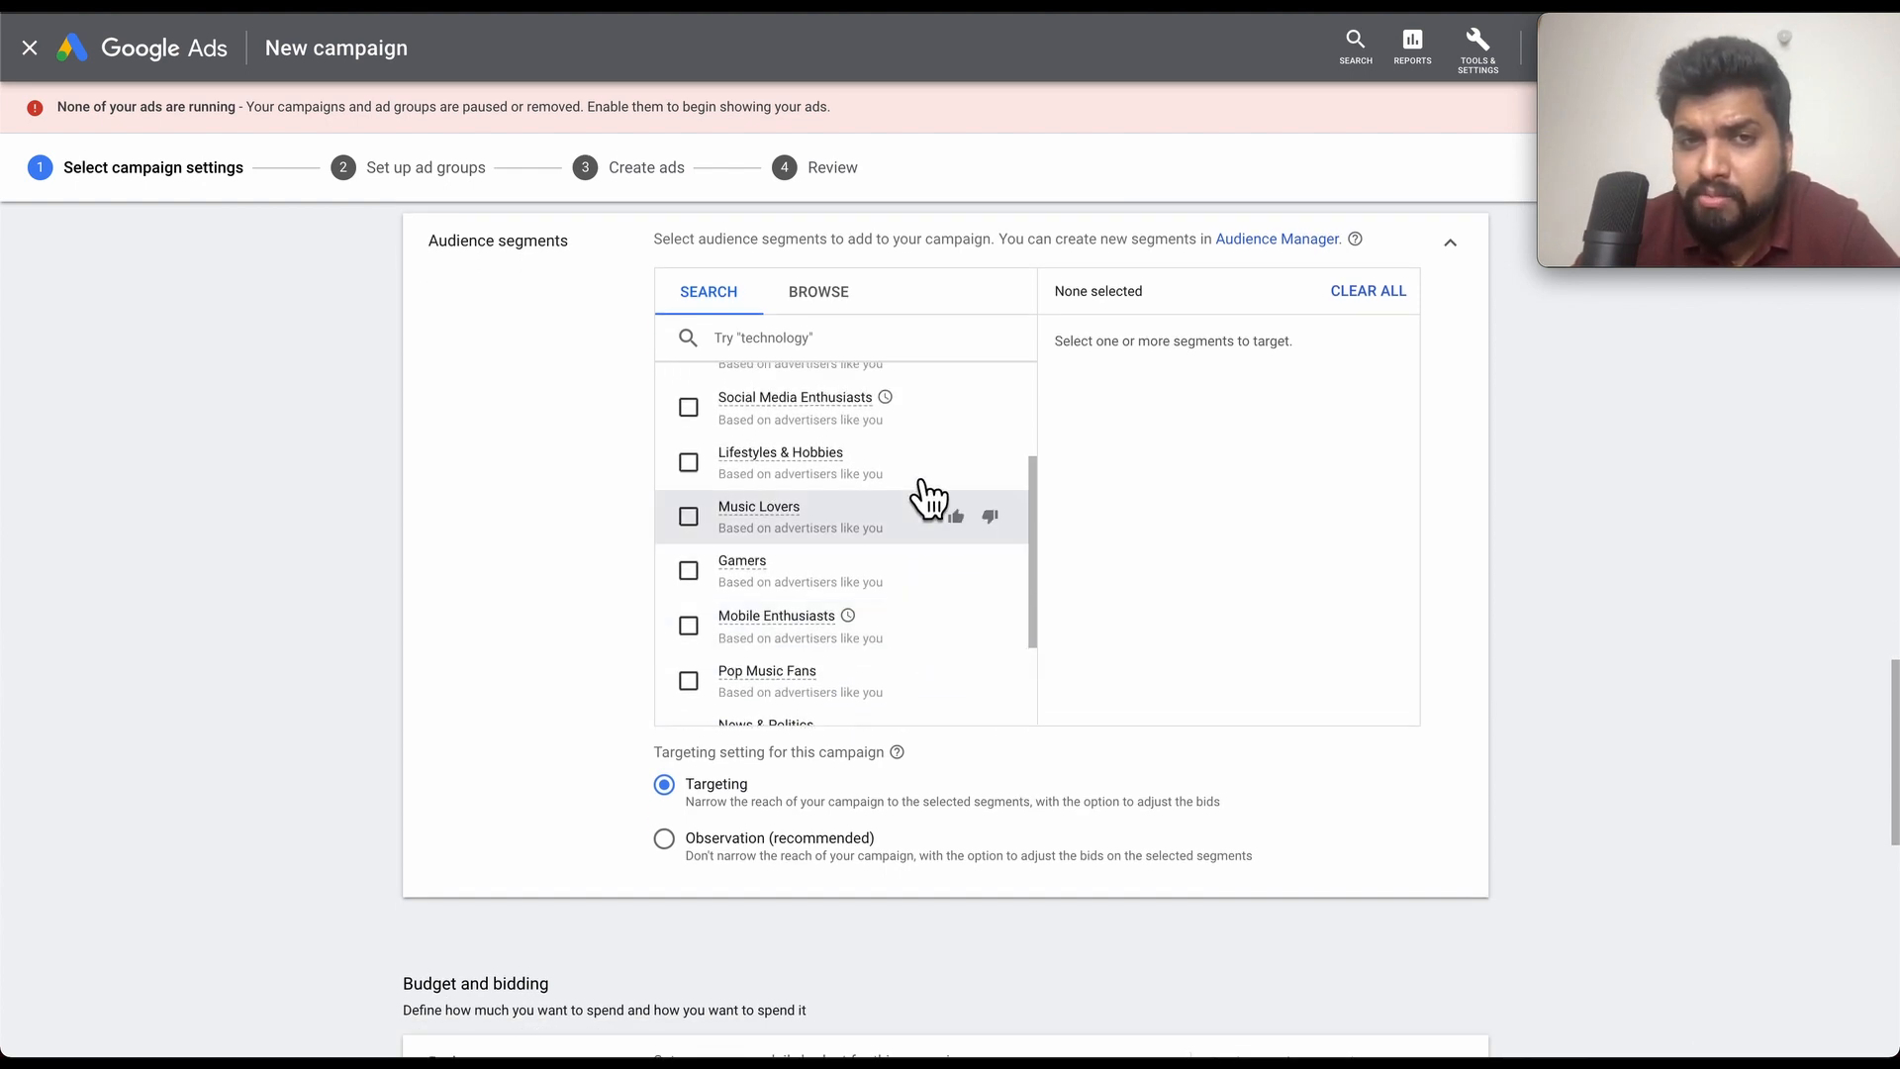
- Browse the audience segment categories and examine demographics, affinity, in-market, your data and combined segments
{"action": "left_click", "coordinate": [853, 312]}
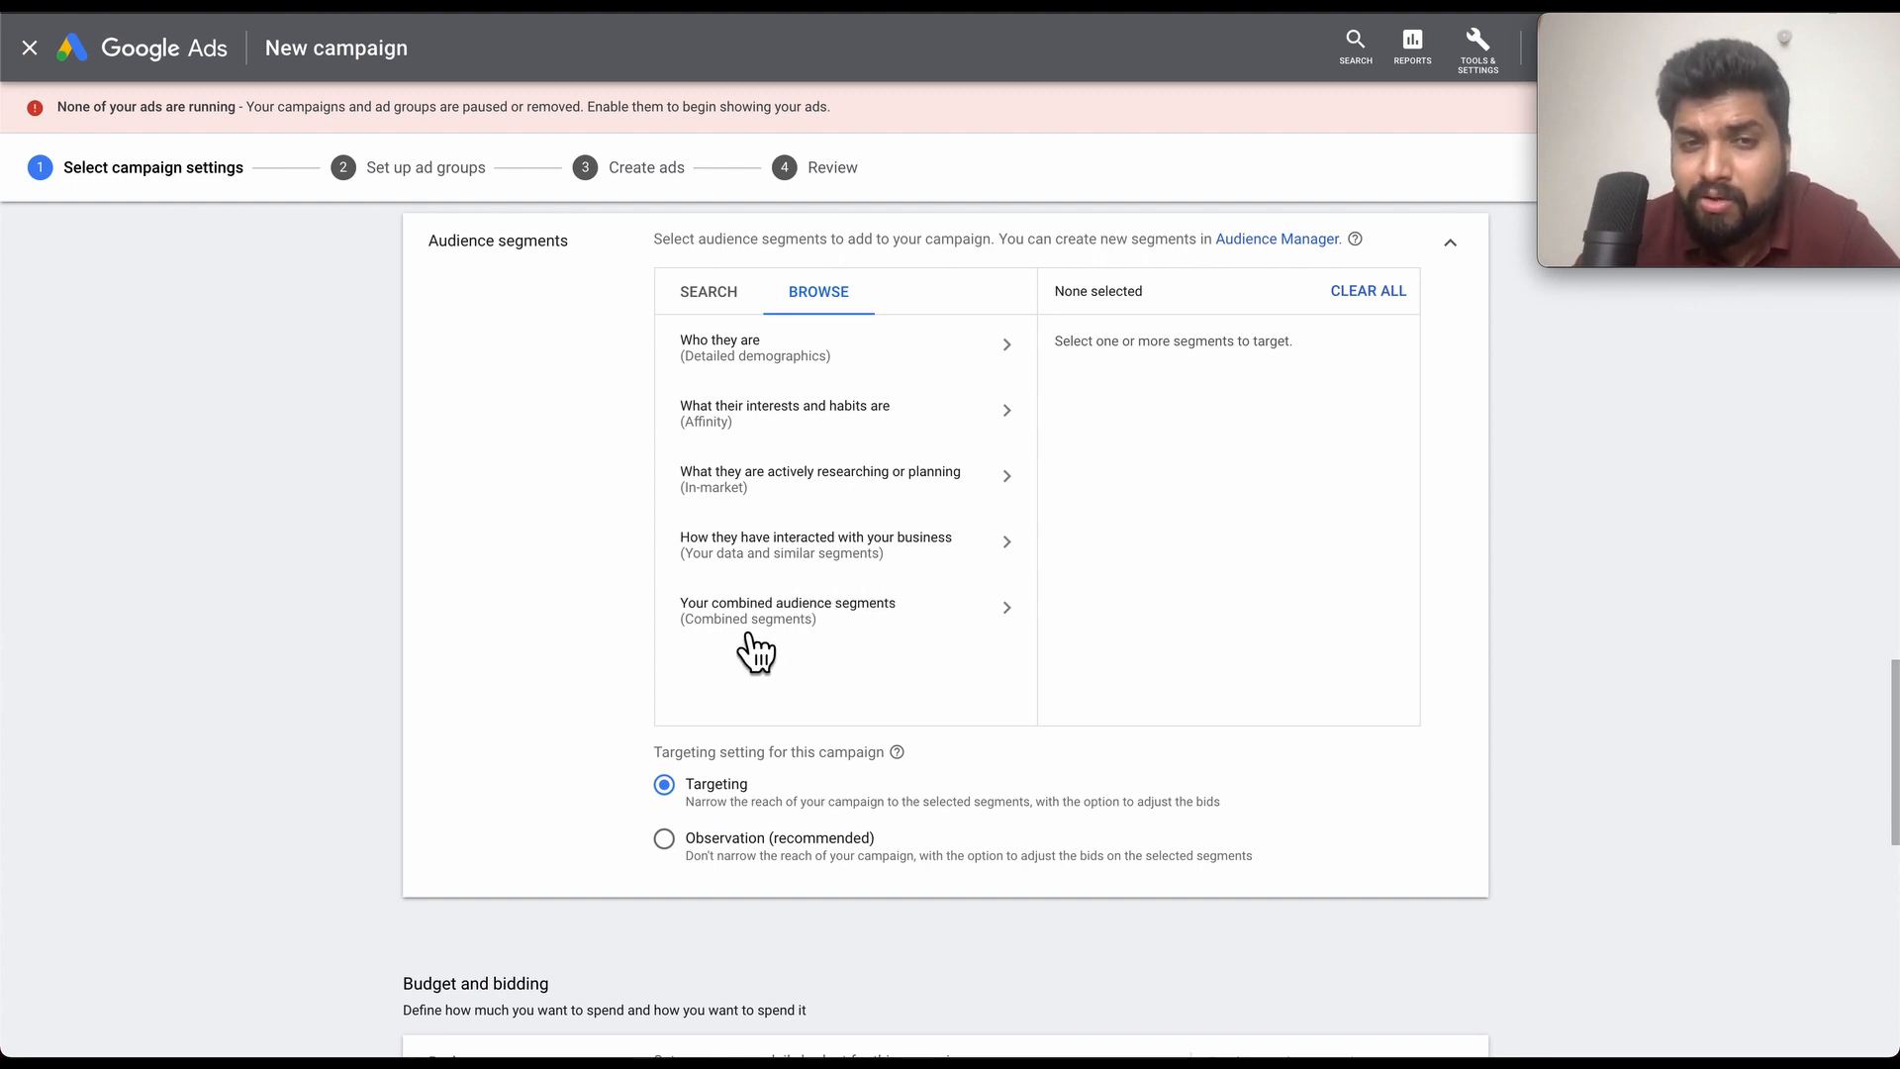
{"action": "scroll", "coordinate": [859, 702], "scroll_direction": "down", "scroll_amount": 1}
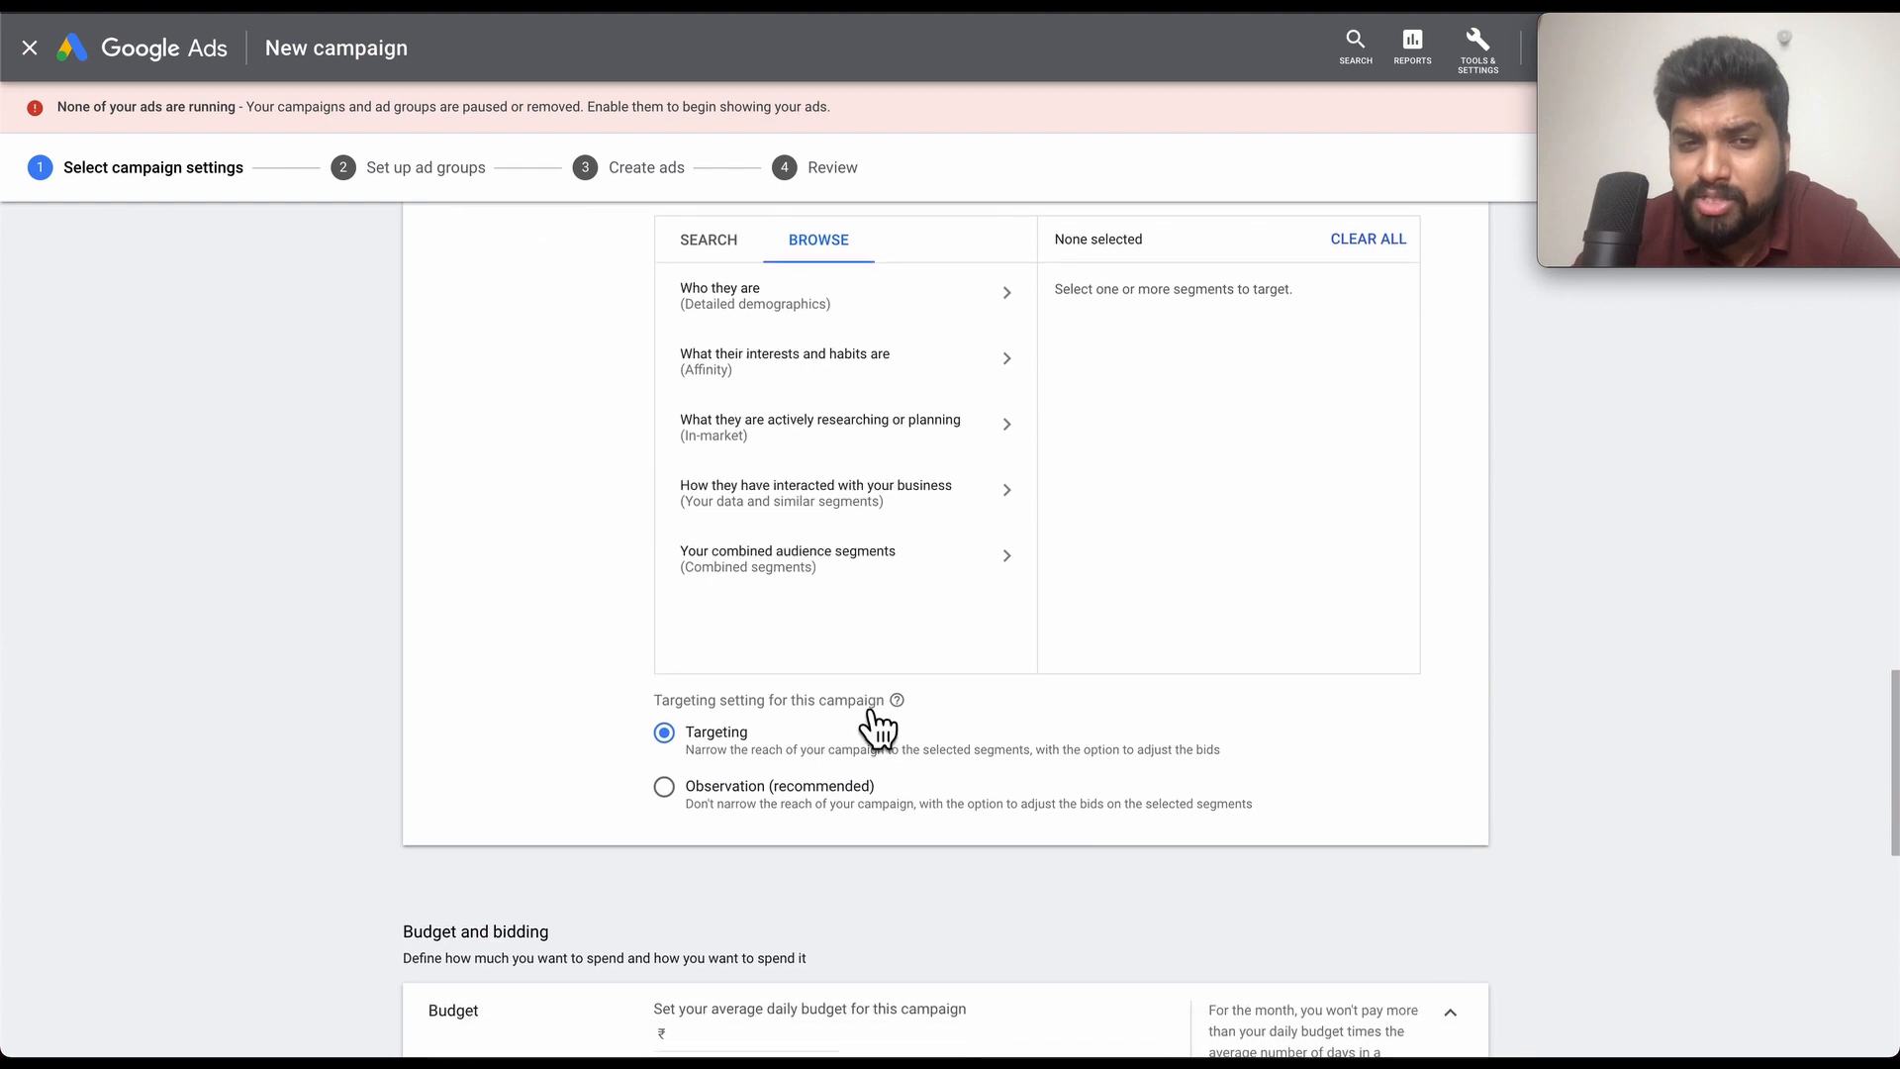
{"action": "scroll", "coordinate": [886, 614], "scroll_direction": "up", "scroll_amount": 2}
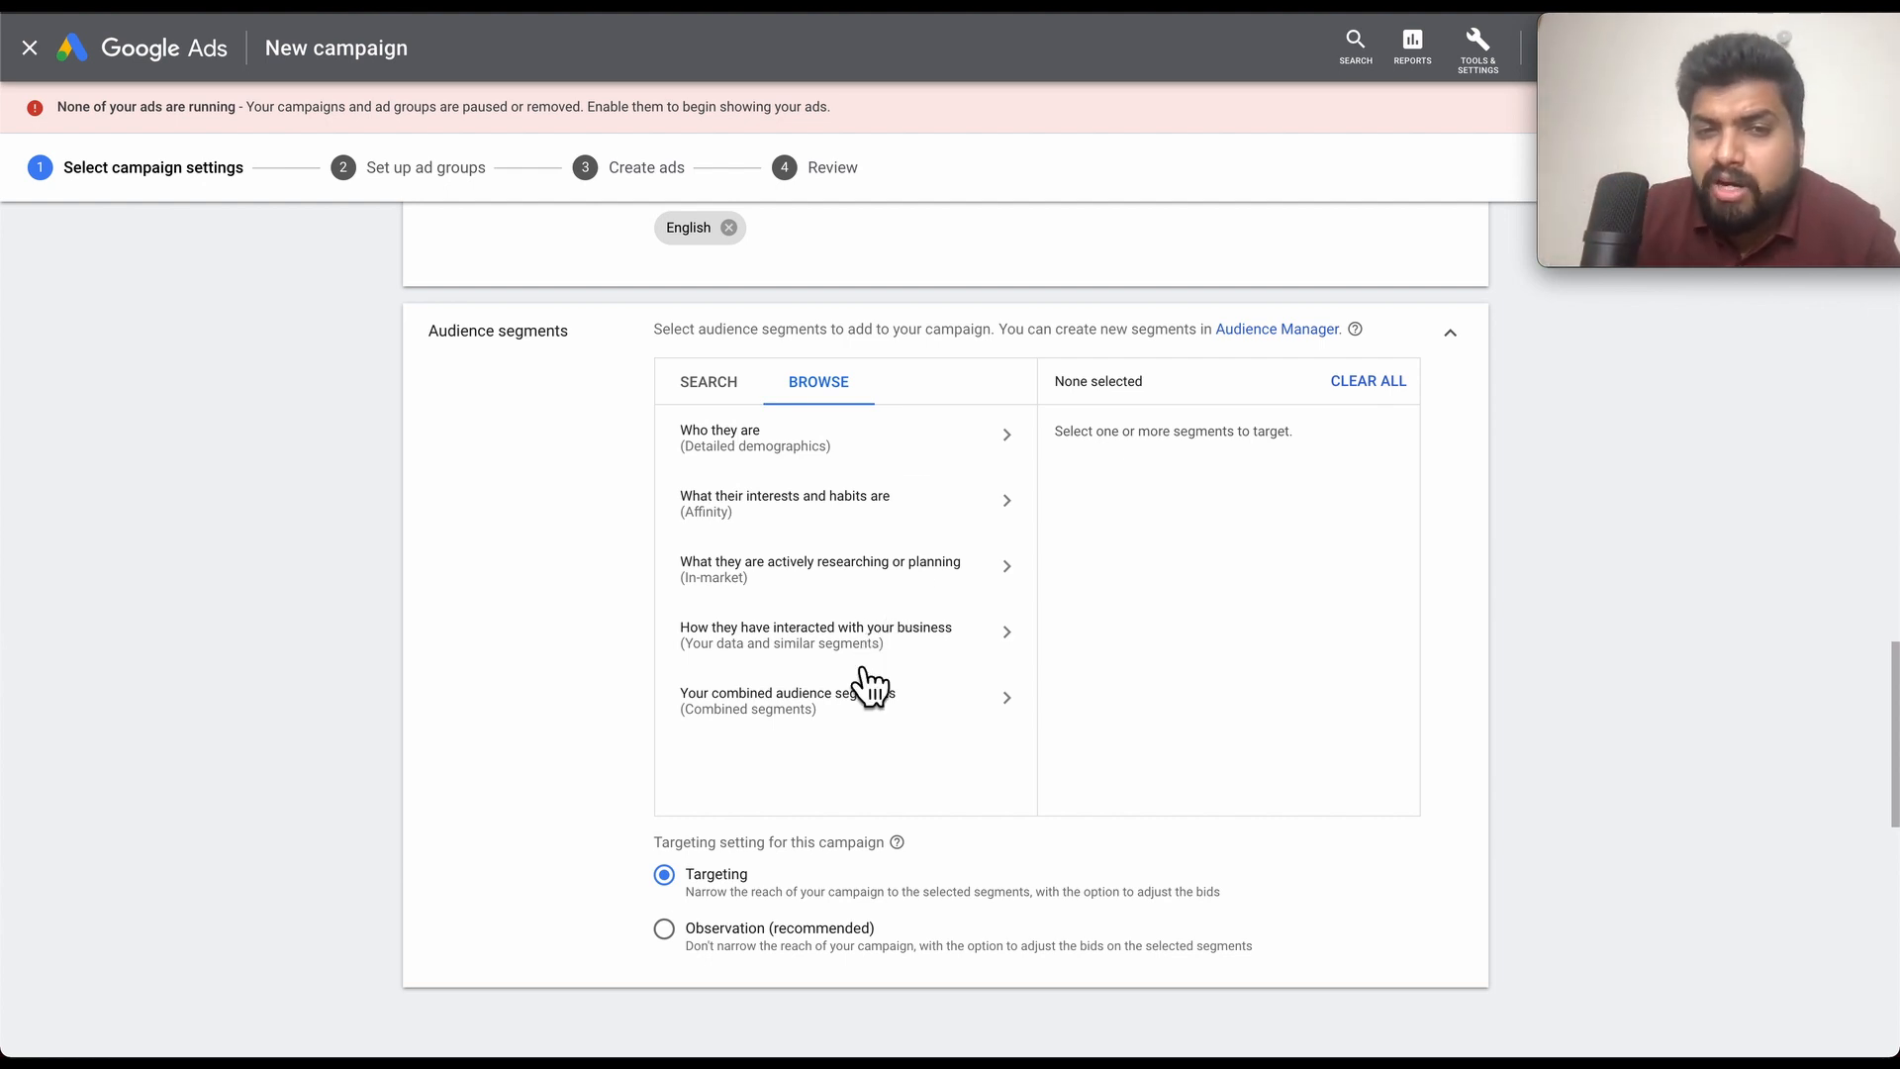
{"action": "scroll", "coordinate": [861, 703], "scroll_direction": "down", "scroll_amount": 1}
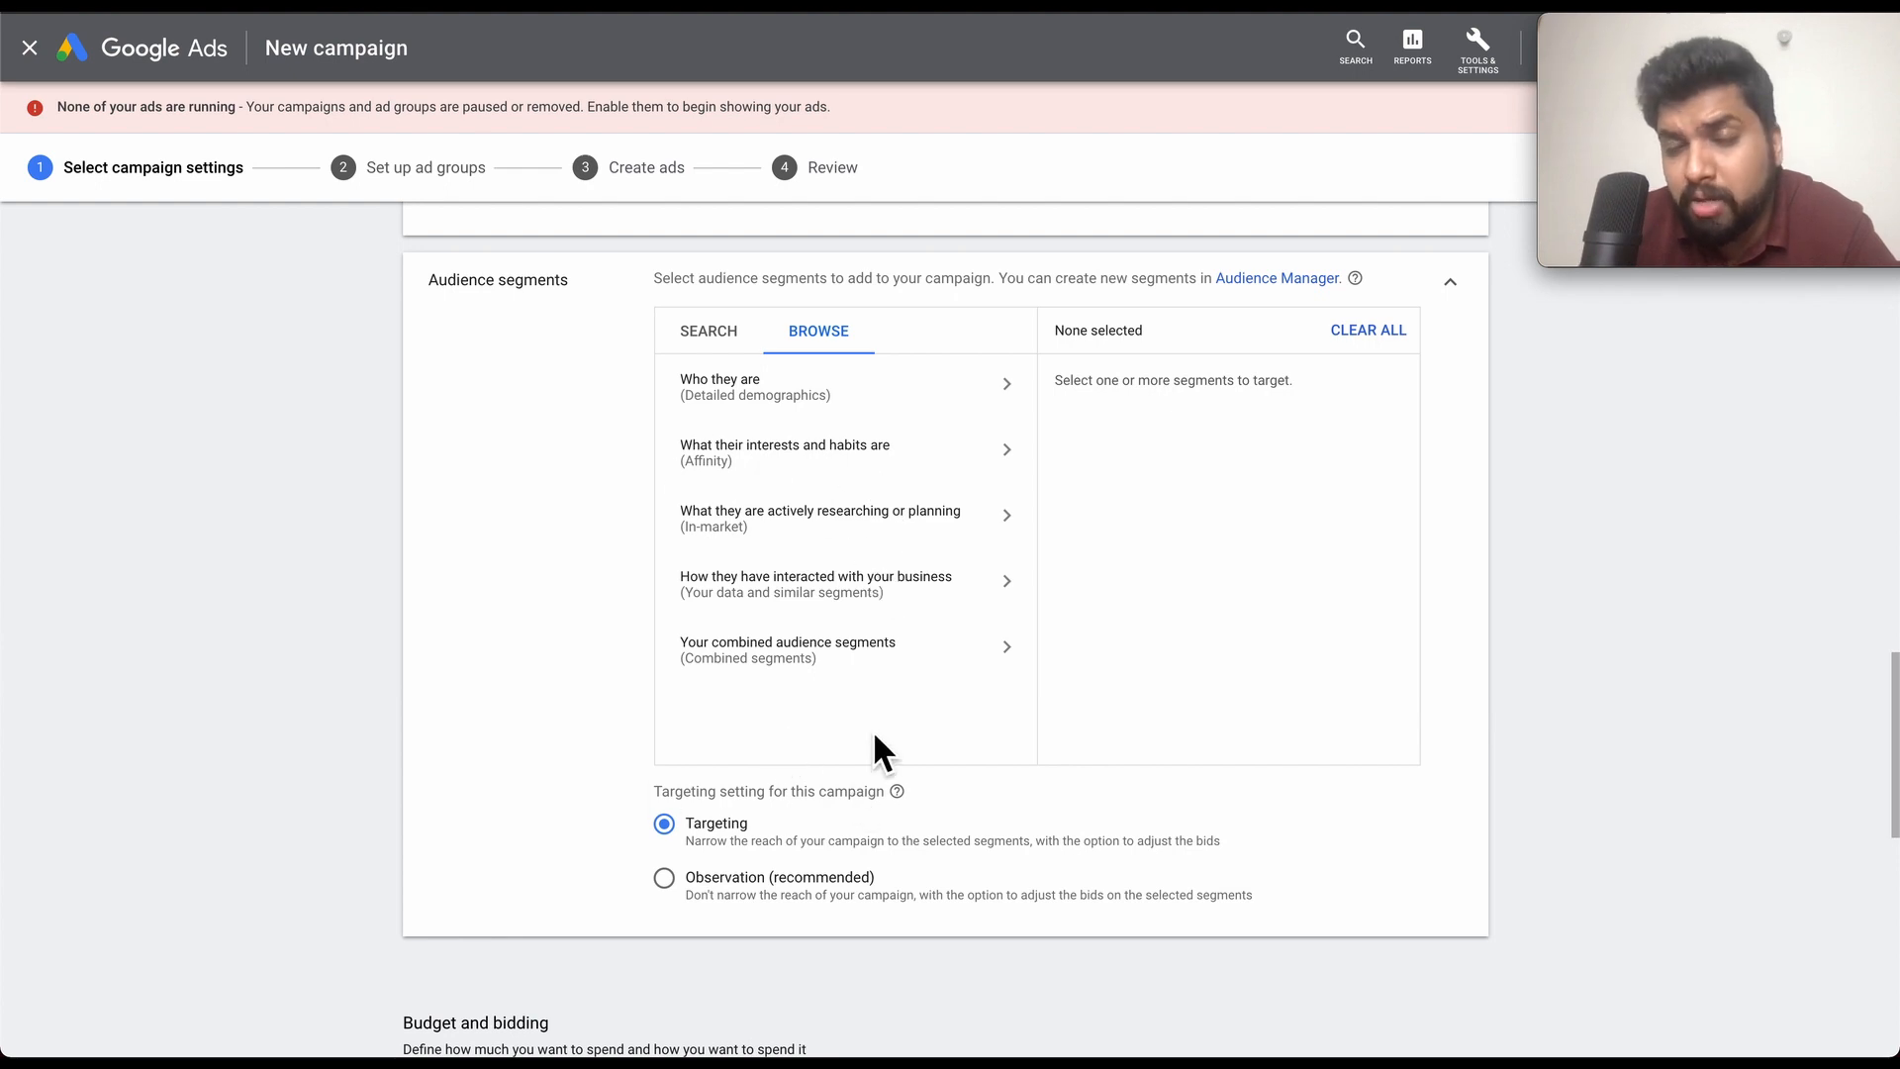
{"action": "scroll", "coordinate": [875, 737], "scroll_direction": "down", "scroll_amount": 2}
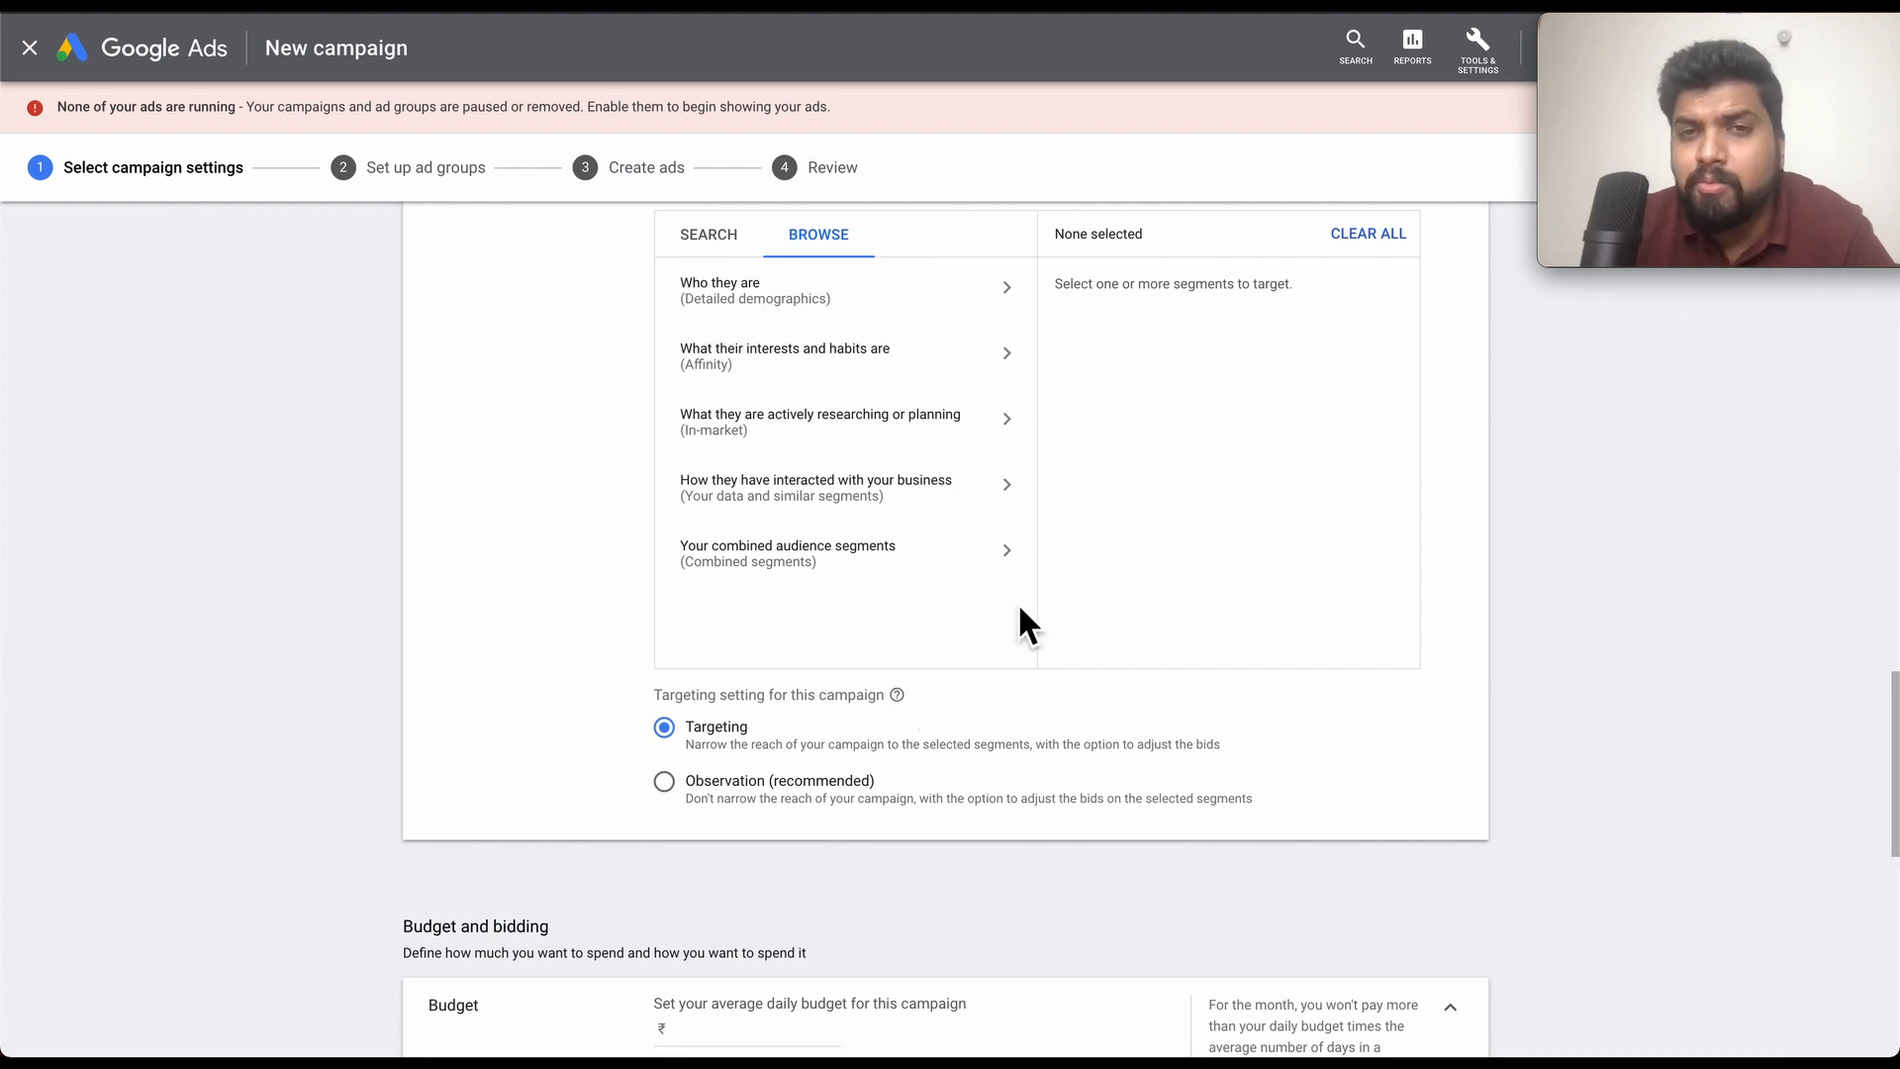
{"action": "scroll", "coordinate": [1017, 624], "scroll_direction": "up", "scroll_amount": 1}
- Set the campaign's average daily budget to ₹1000
{"action": "scroll", "coordinate": [1019, 609], "scroll_direction": "down", "scroll_amount": 3}
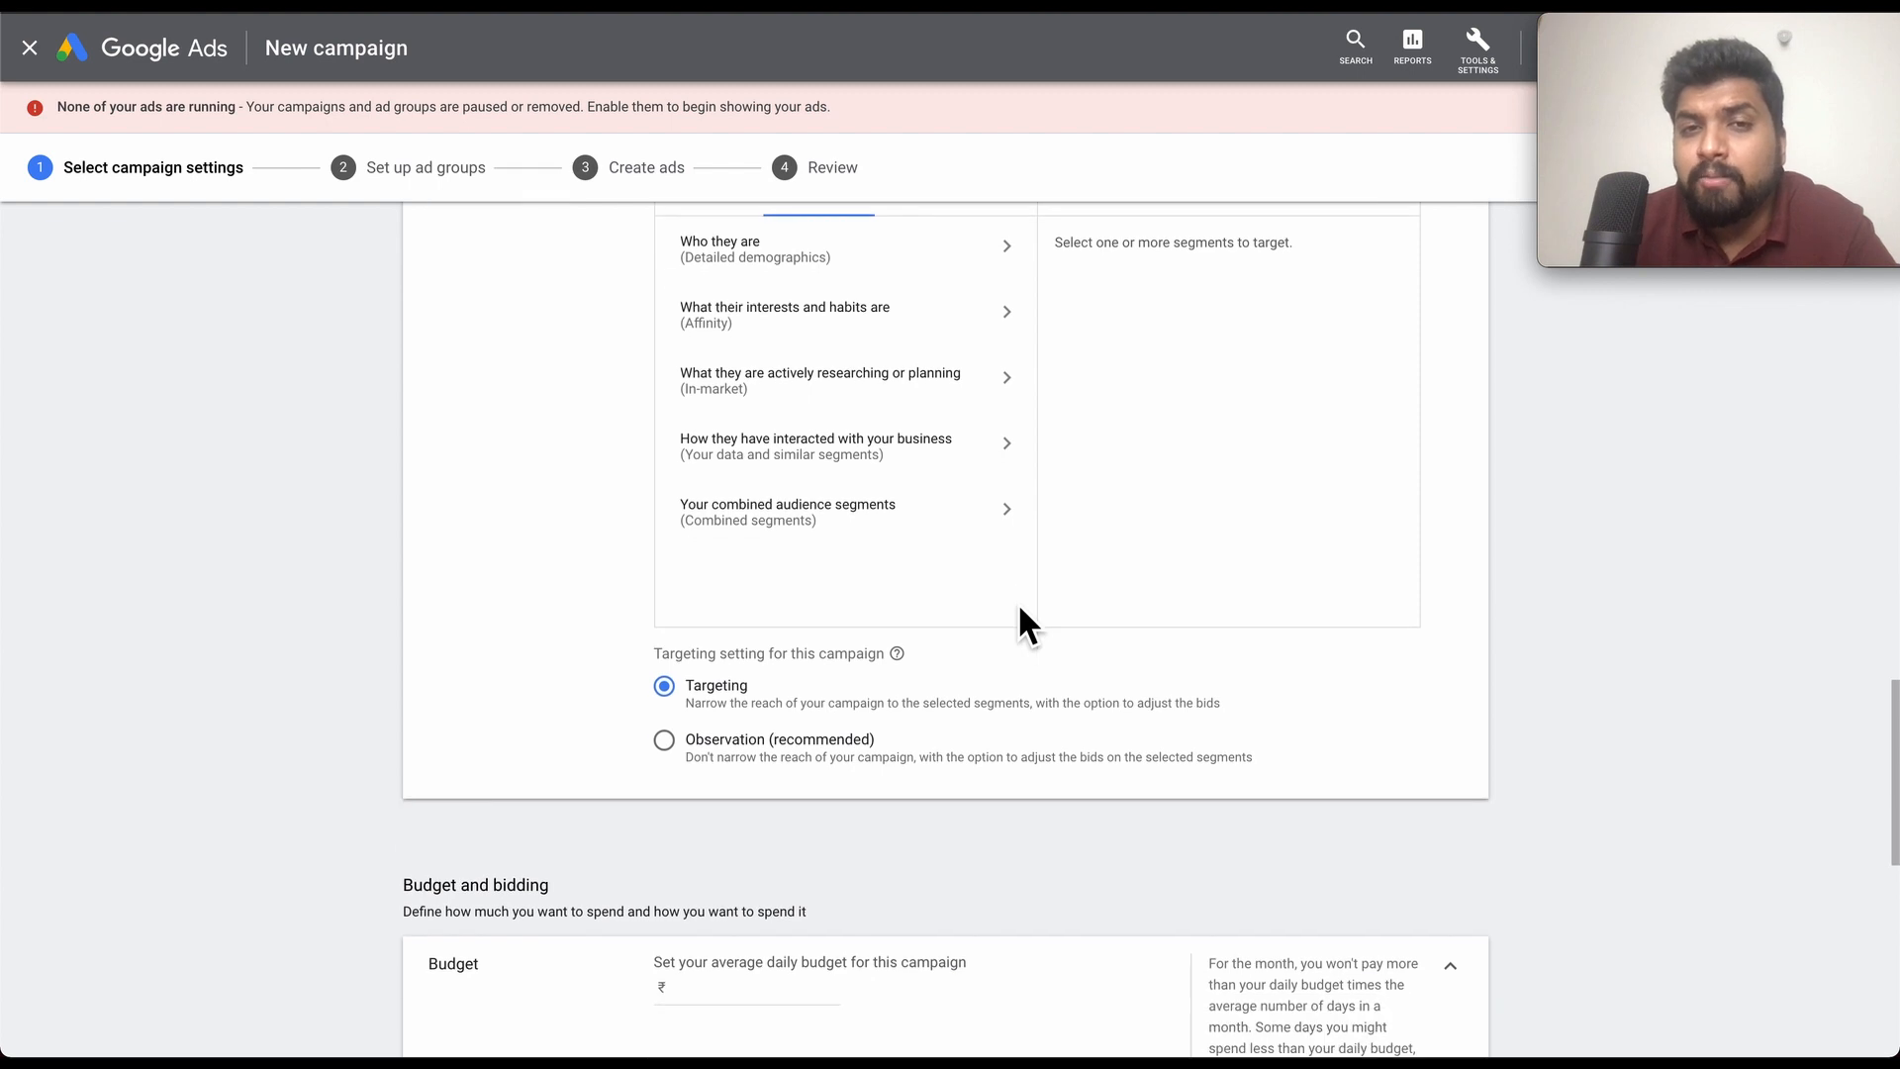
{"action": "scroll", "coordinate": [1020, 608], "scroll_direction": "down", "scroll_amount": 3}
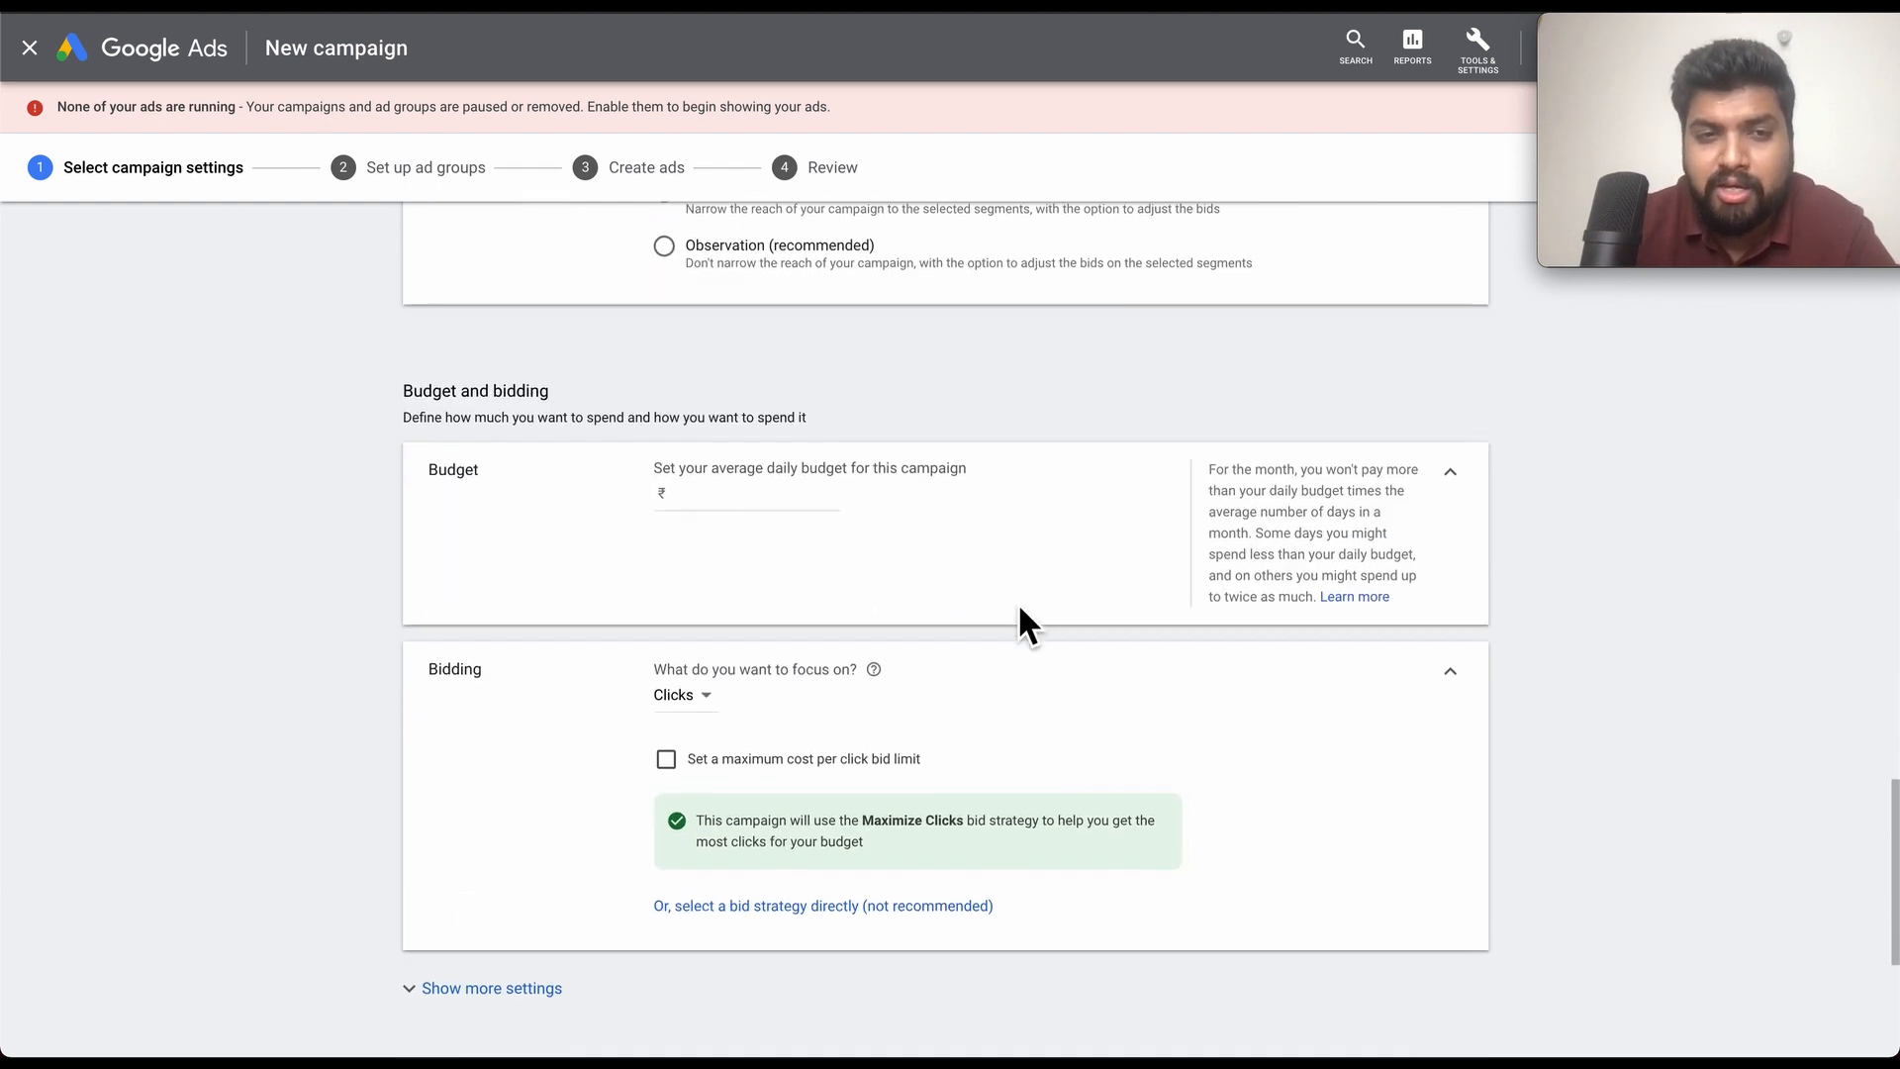
{"action": "left_click", "coordinate": [699, 408]}
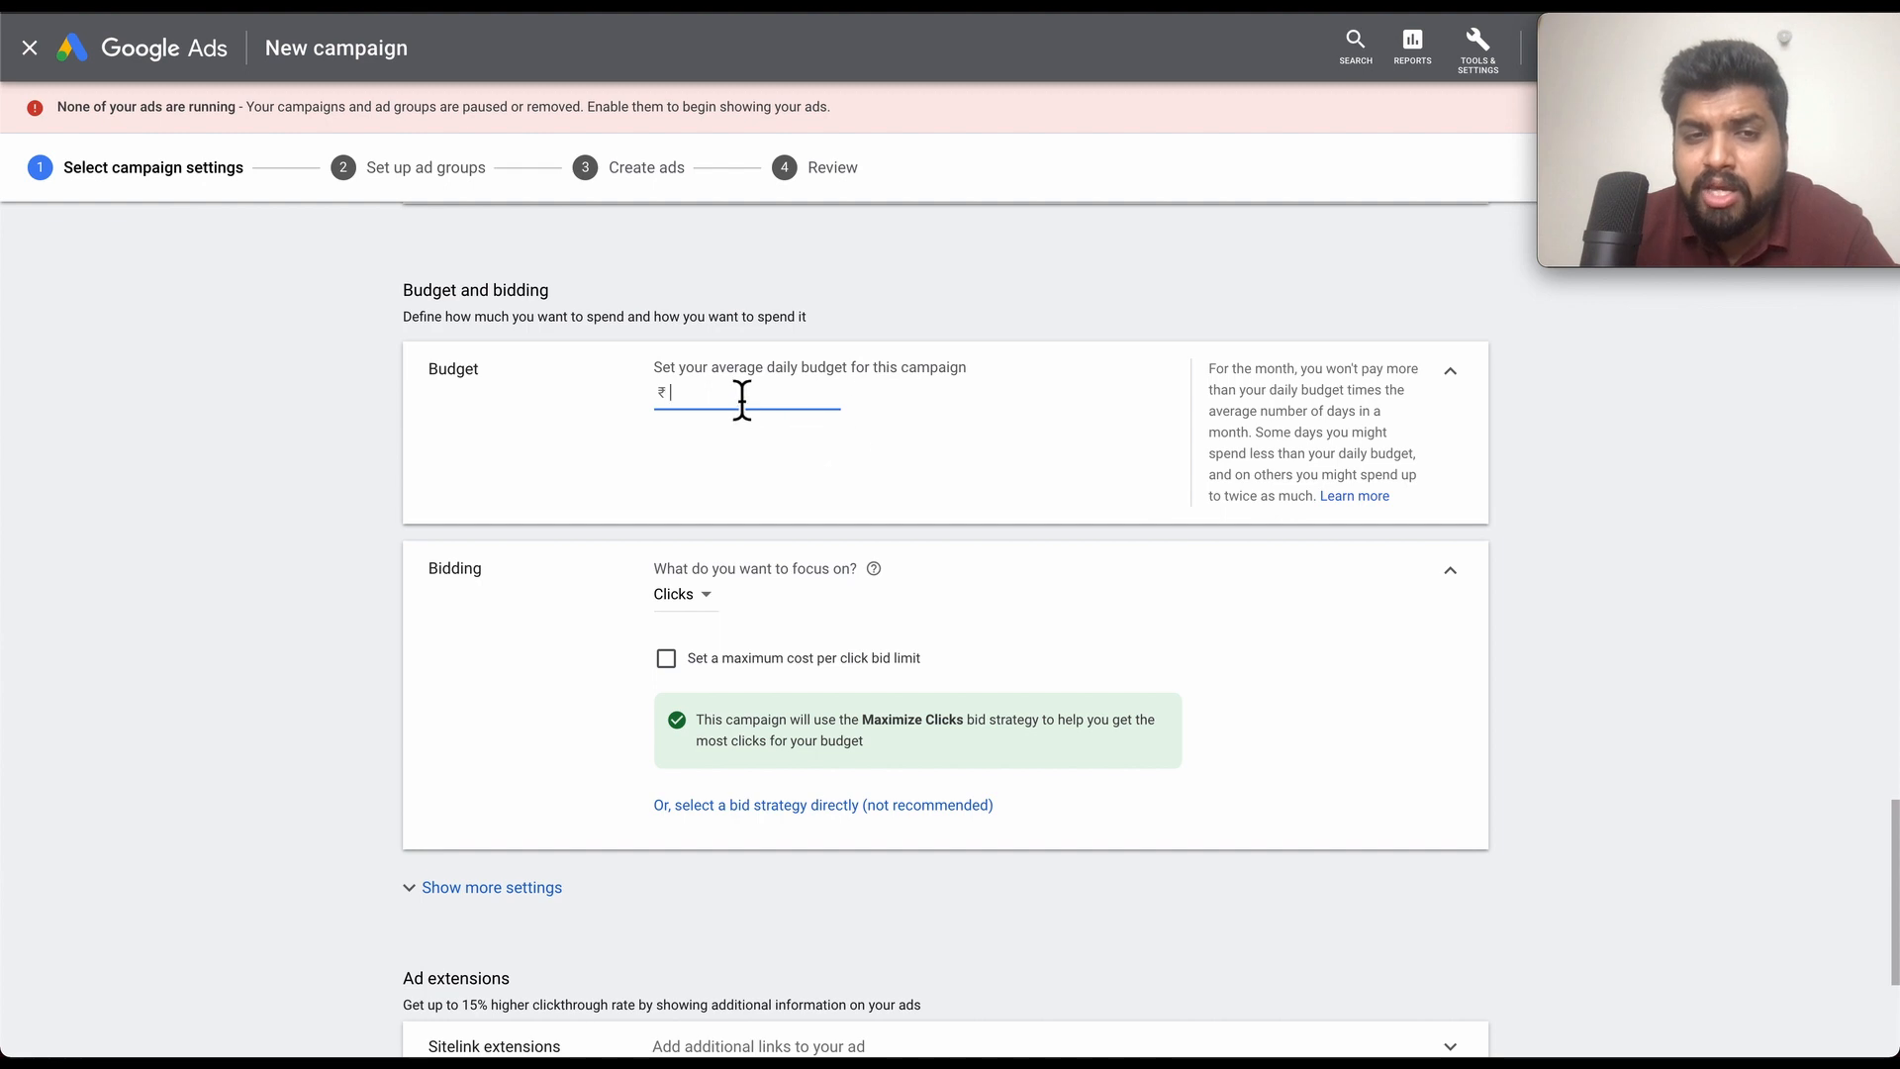
{"action": "scroll", "coordinate": [738, 414], "scroll_direction": "down", "scroll_amount": 1}
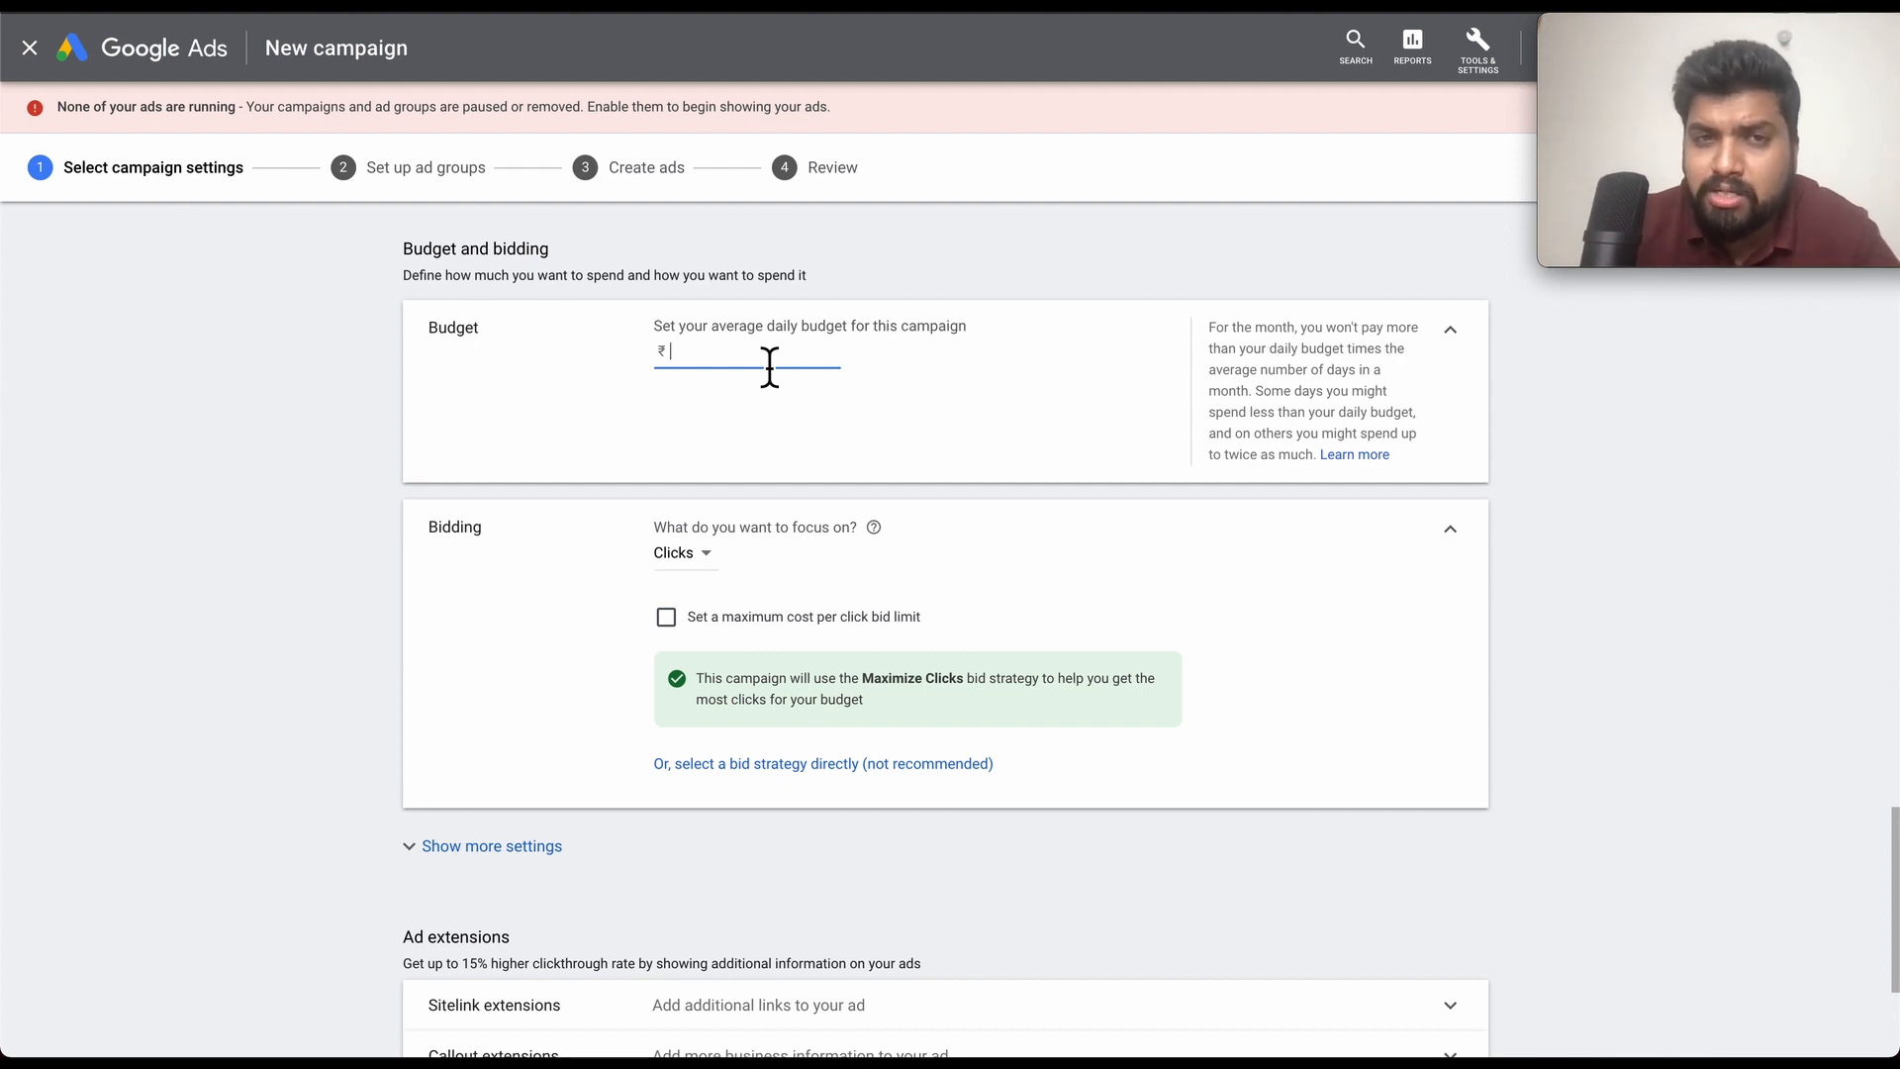
{"action": "type", "text": "1000"}
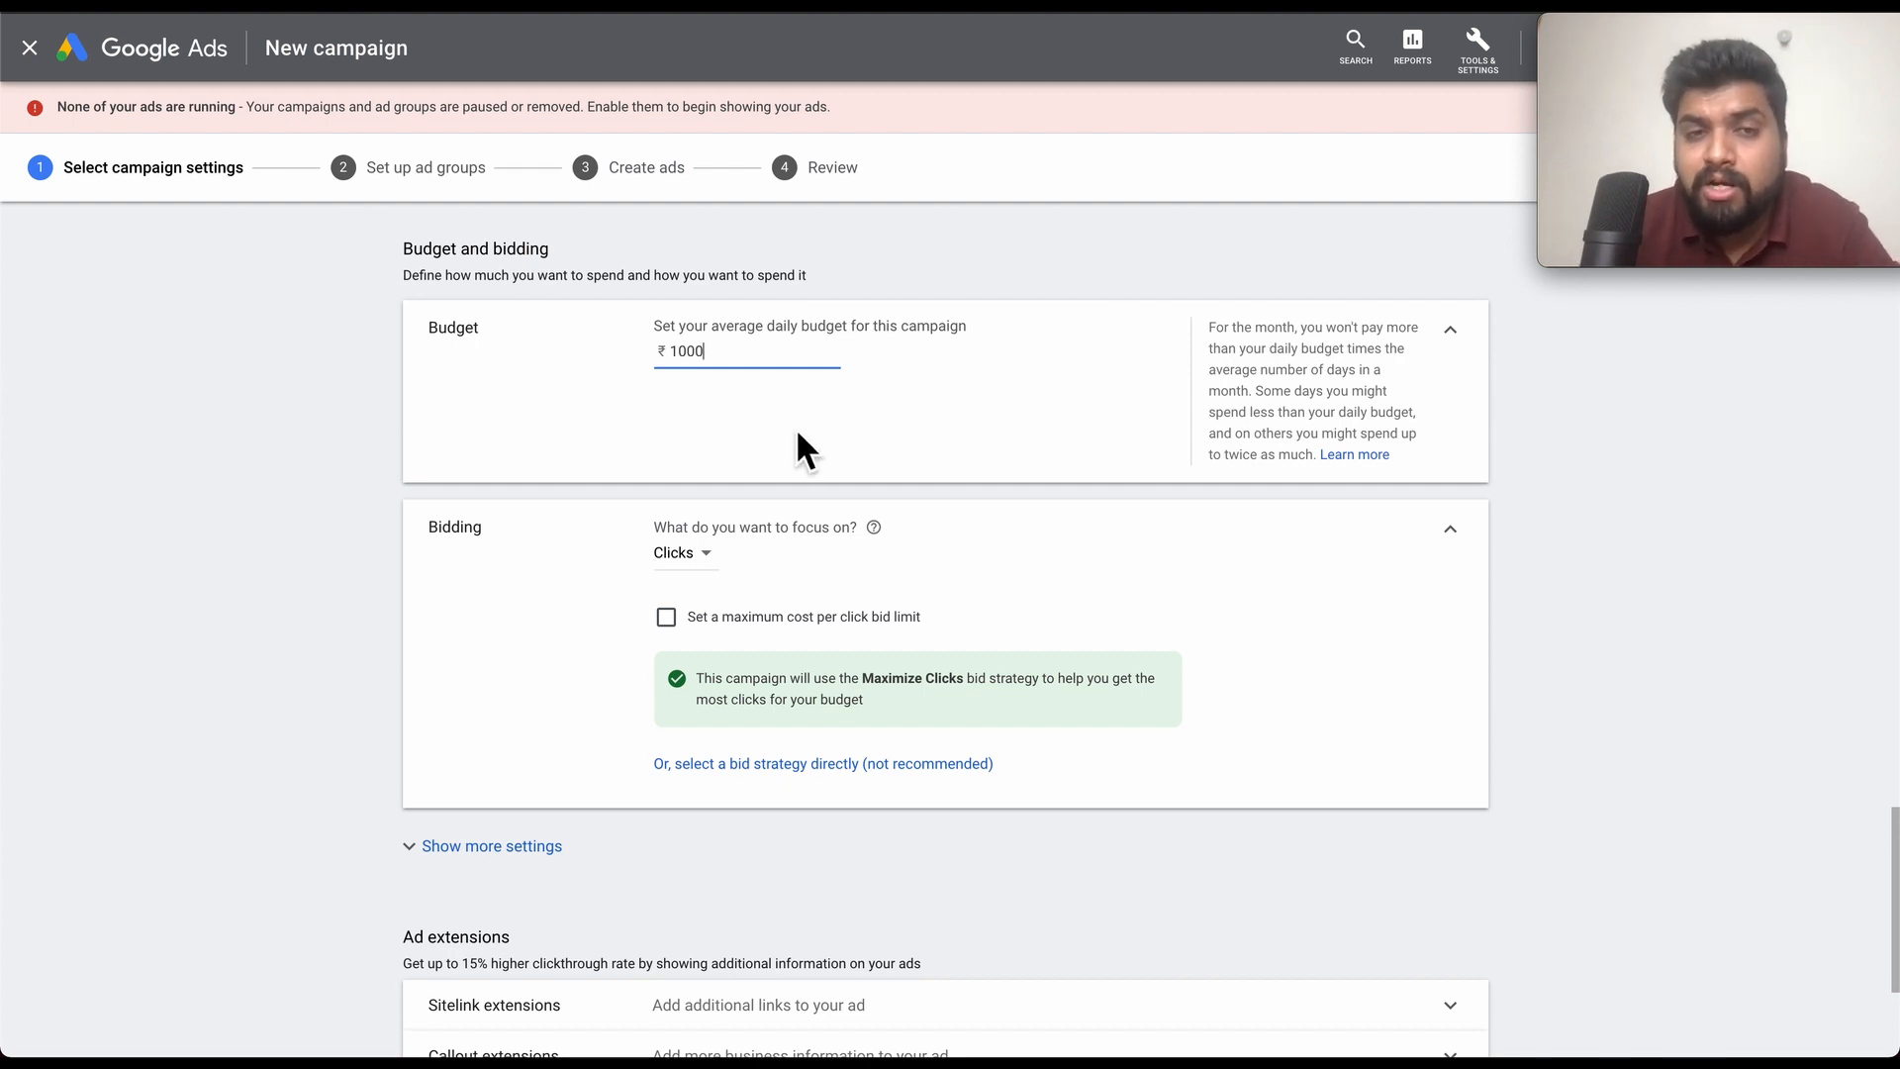
- Keep Clicks as the bidding focus and enable the maximum cost per click bid limit
{"action": "scroll", "coordinate": [797, 434], "scroll_direction": "down", "scroll_amount": 1}
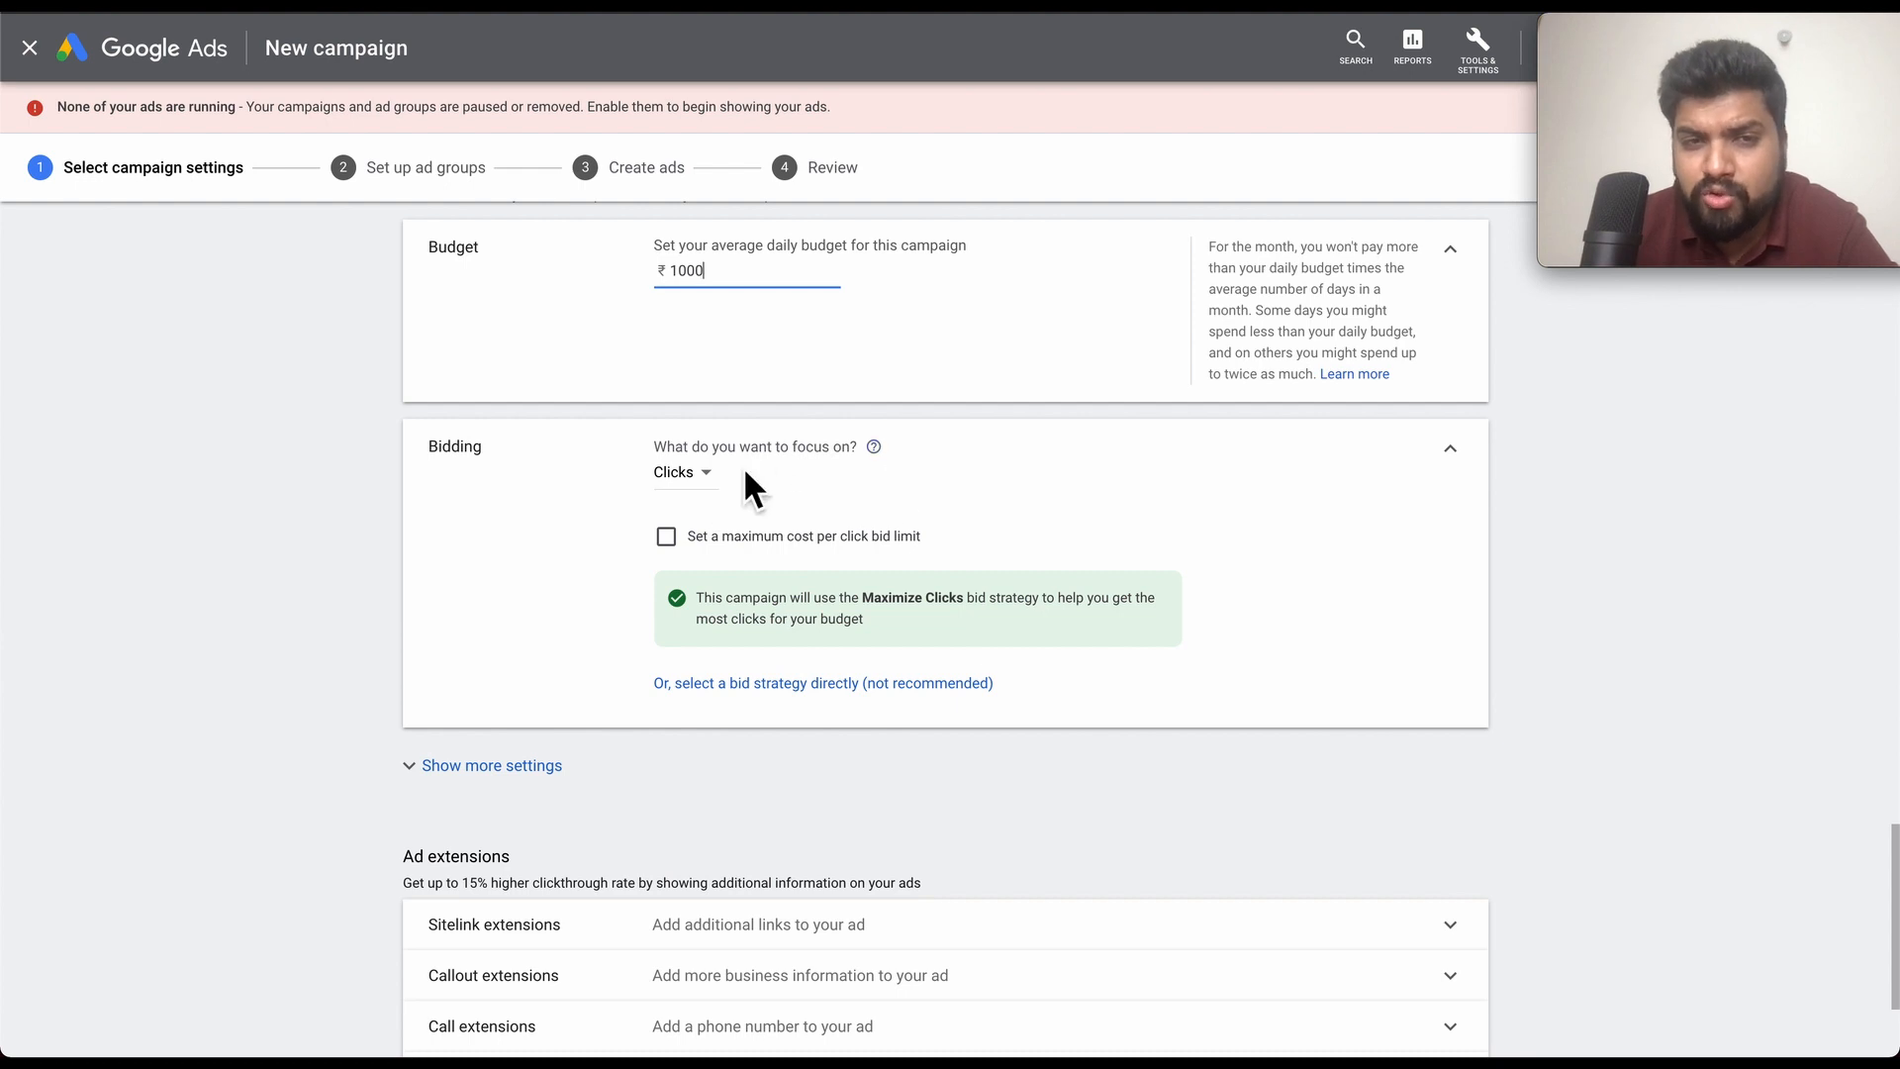
{"action": "left_click", "coordinate": [692, 474]}
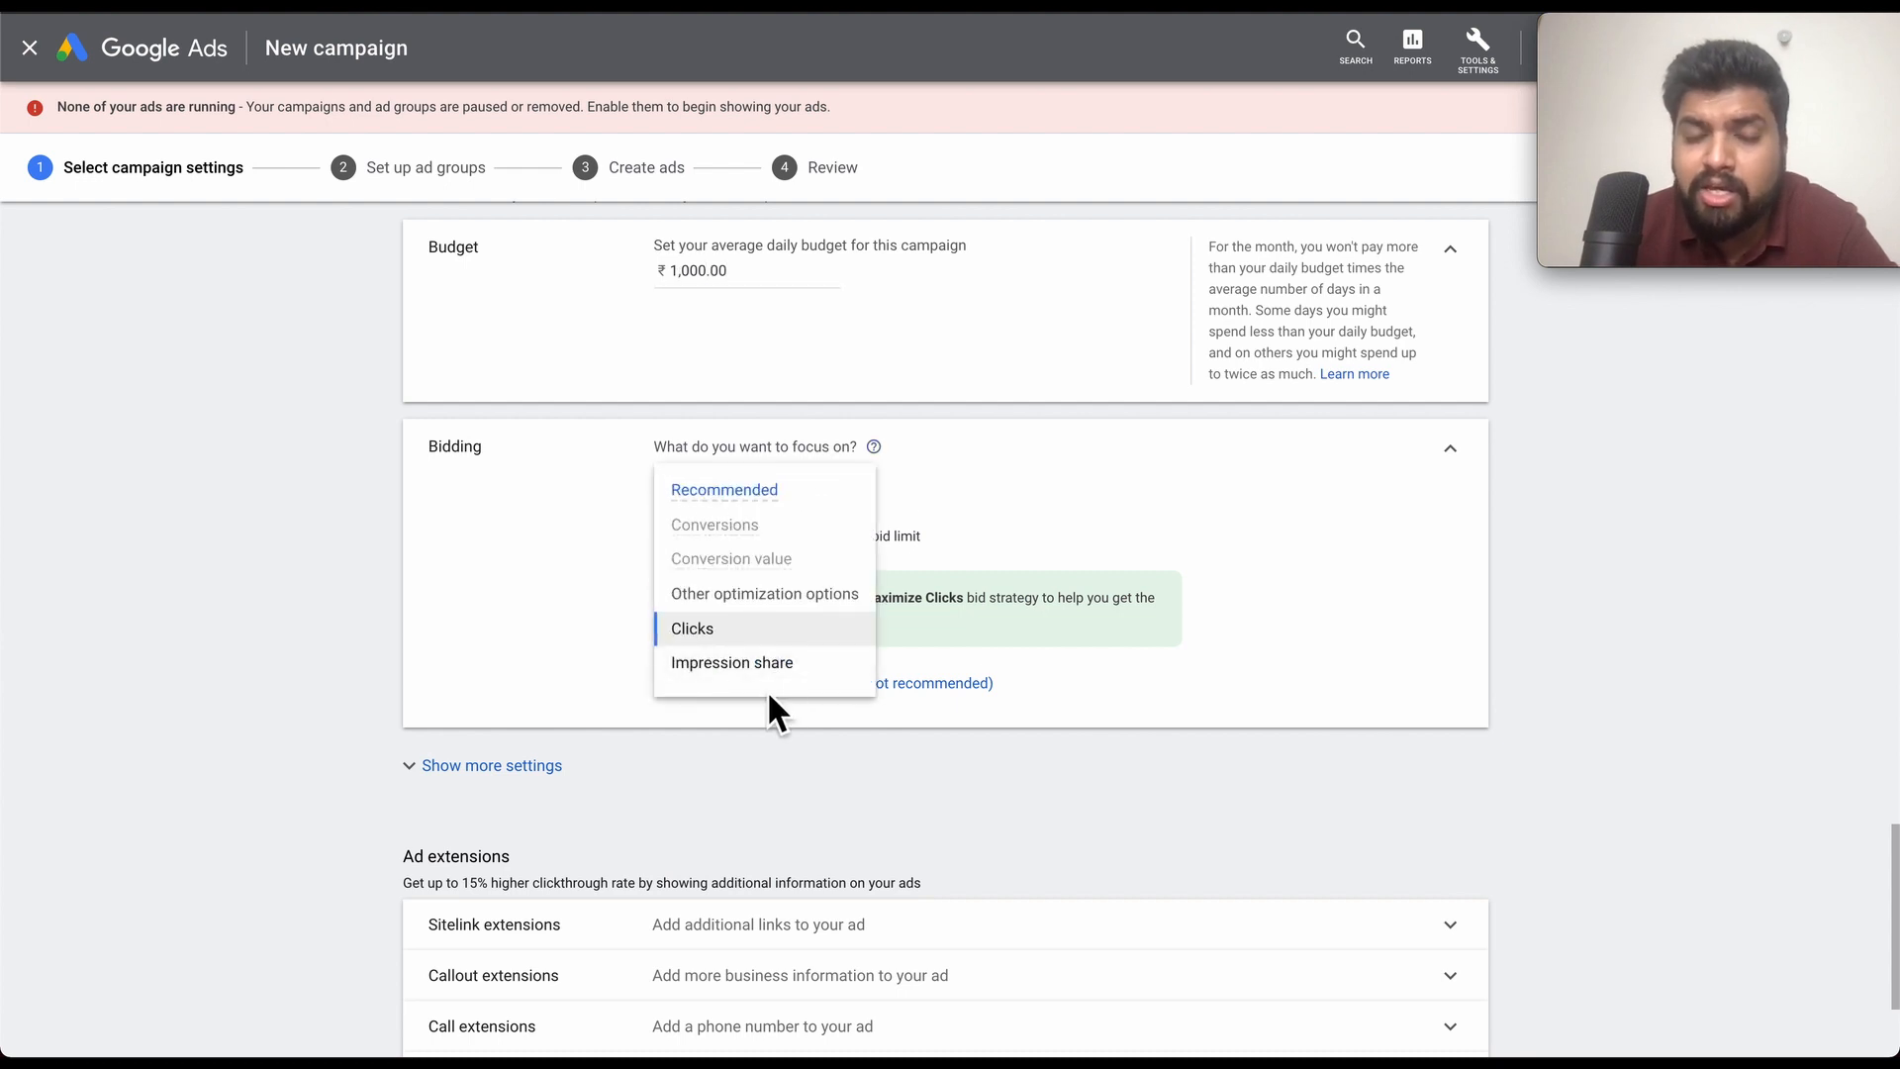
{"action": "mouse_move", "coordinate": [776, 683]}
{"action": "left_click", "coordinate": [752, 627]}
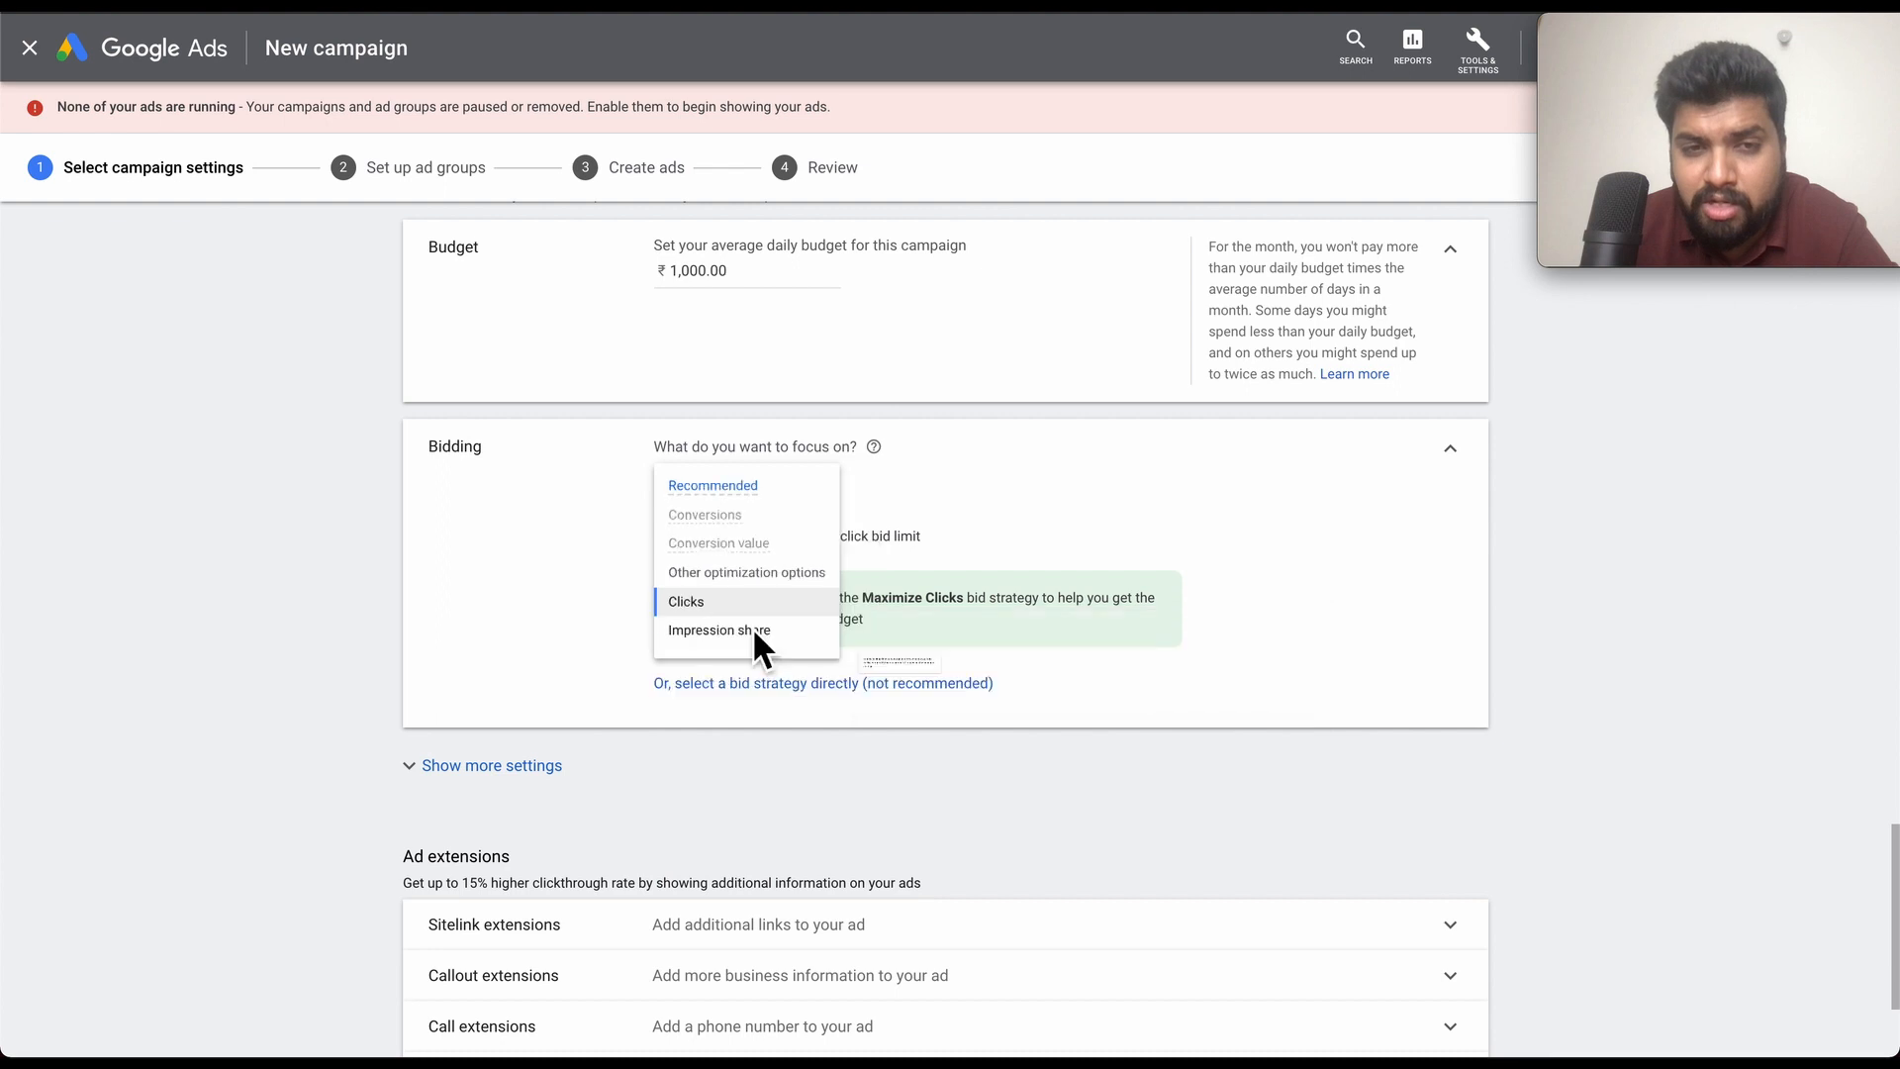
{"action": "left_click", "coordinate": [667, 537]}
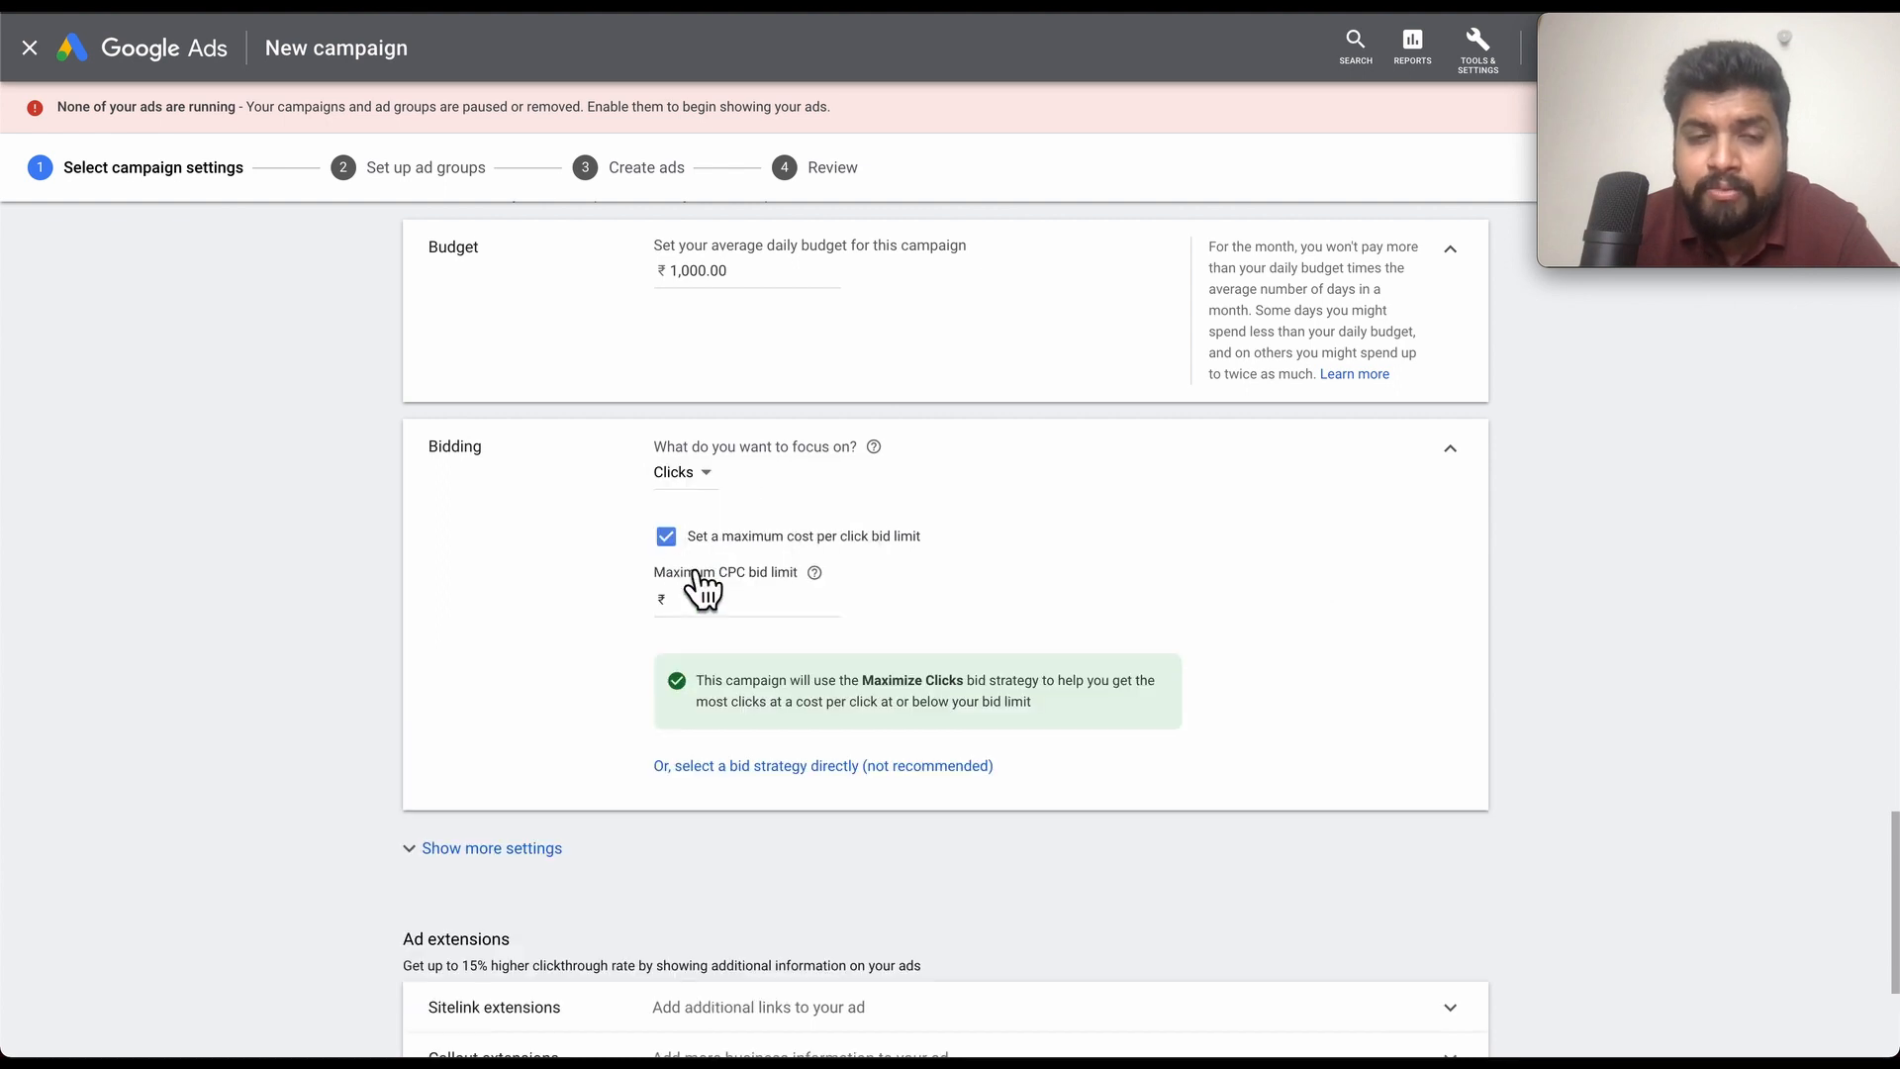
{"action": "left_click", "coordinate": [760, 613]}
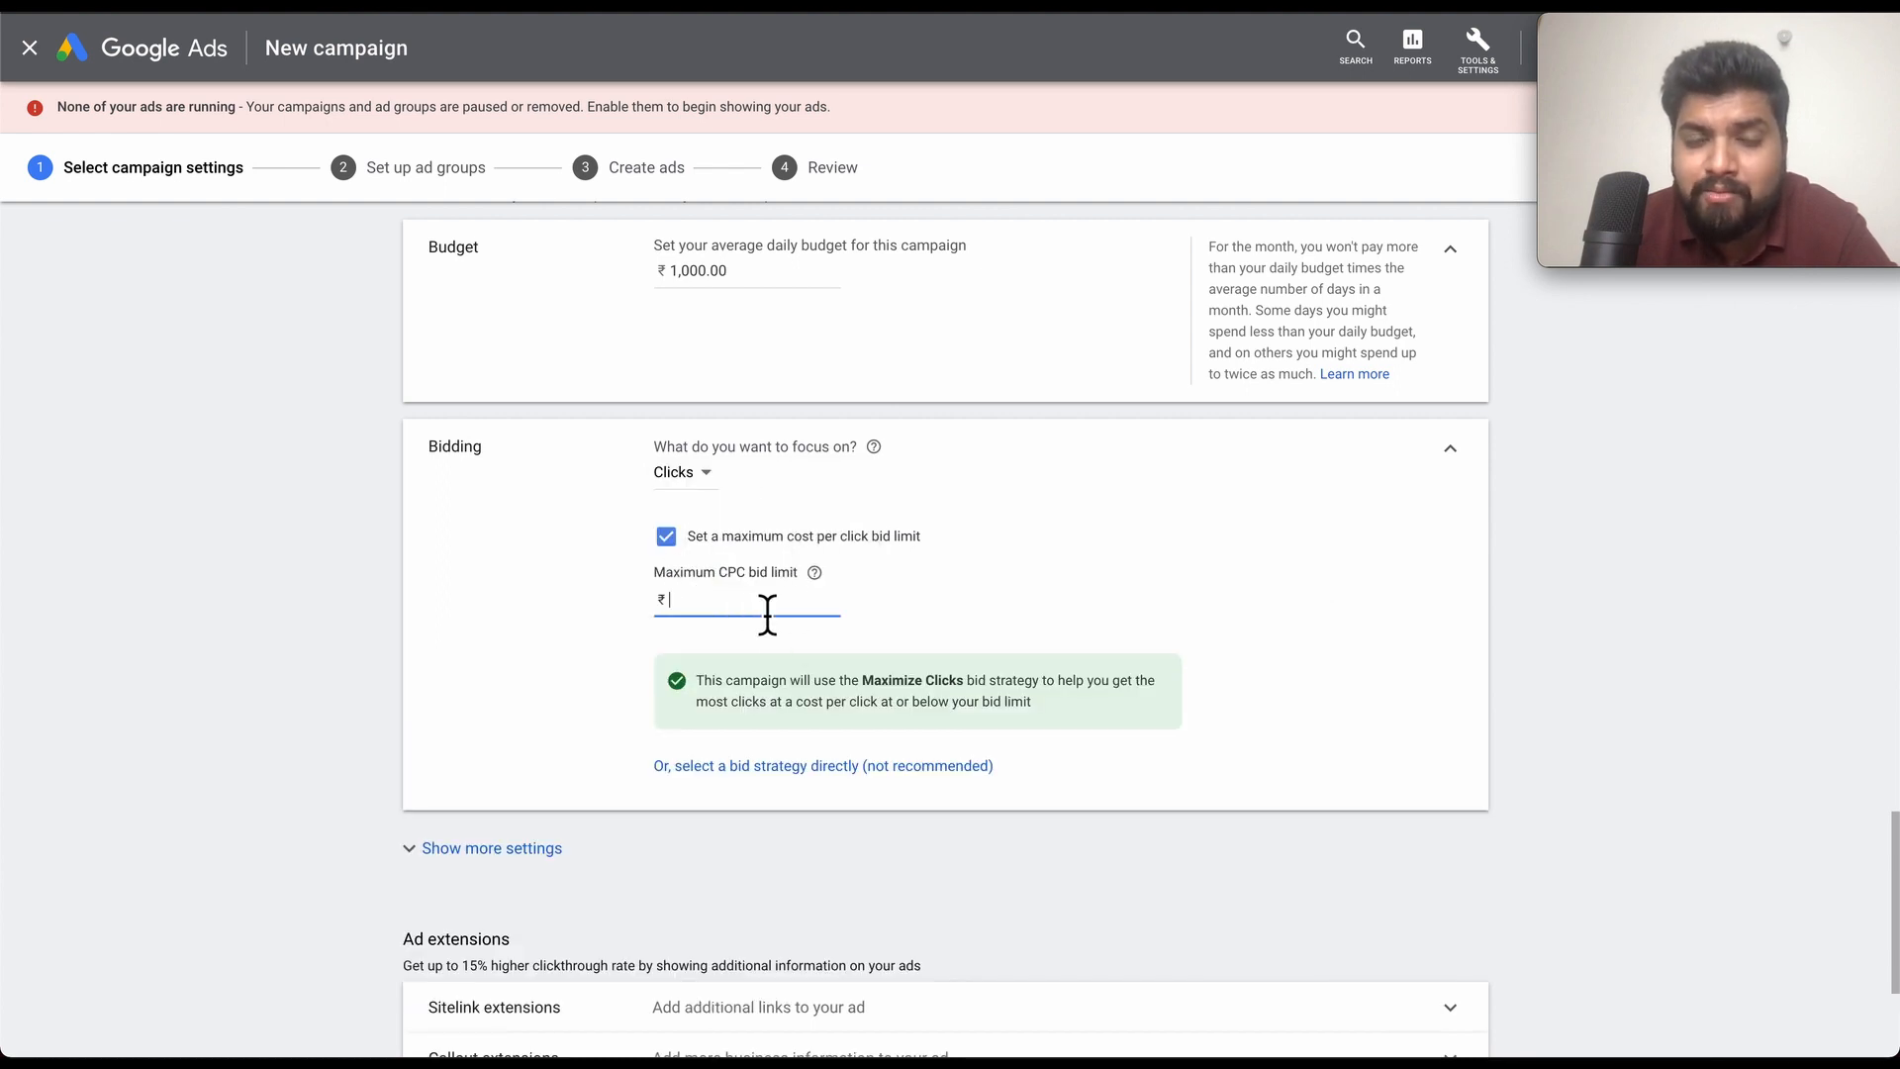
{"action": "scroll", "coordinate": [929, 597], "scroll_direction": "down", "scroll_amount": 1}
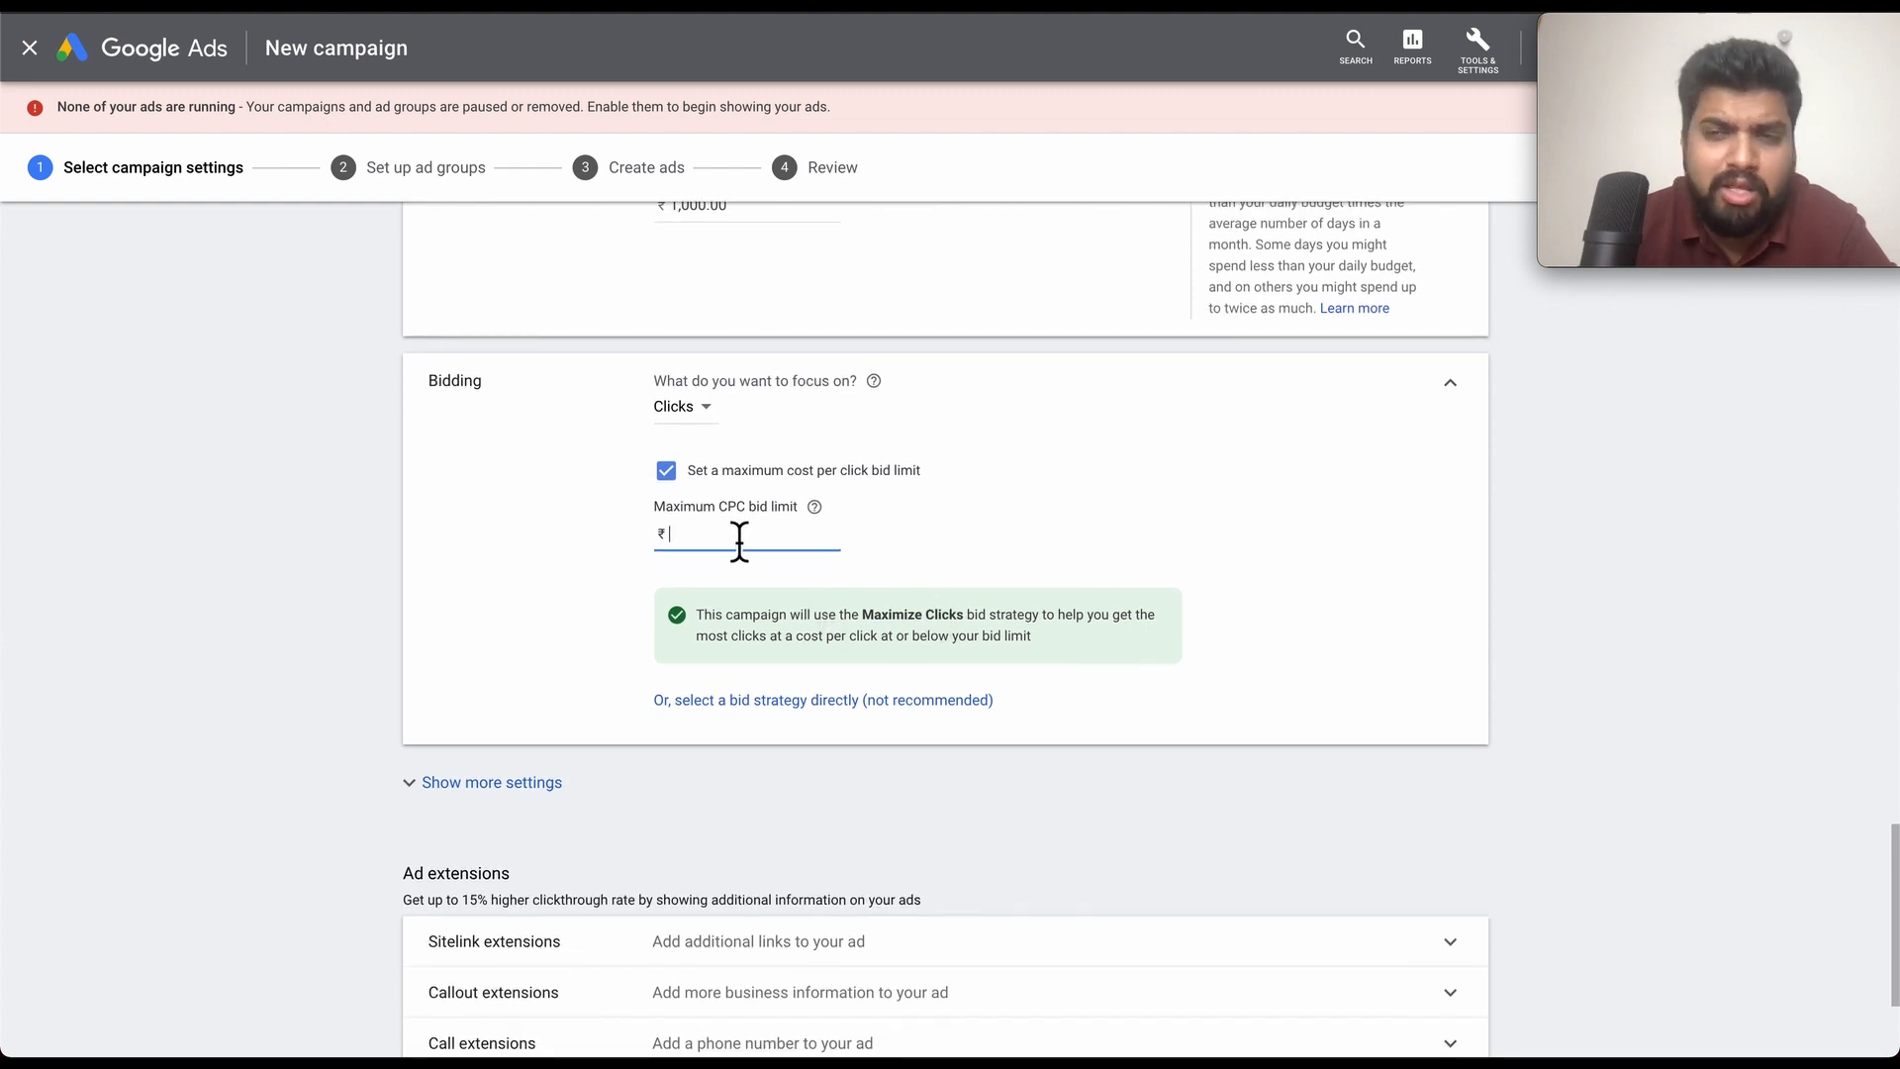
- Switch to selecting a bid strategy directly and examine the automated and manual strategies, keeping Maximize clicks
{"action": "left_click", "coordinate": [830, 705]}
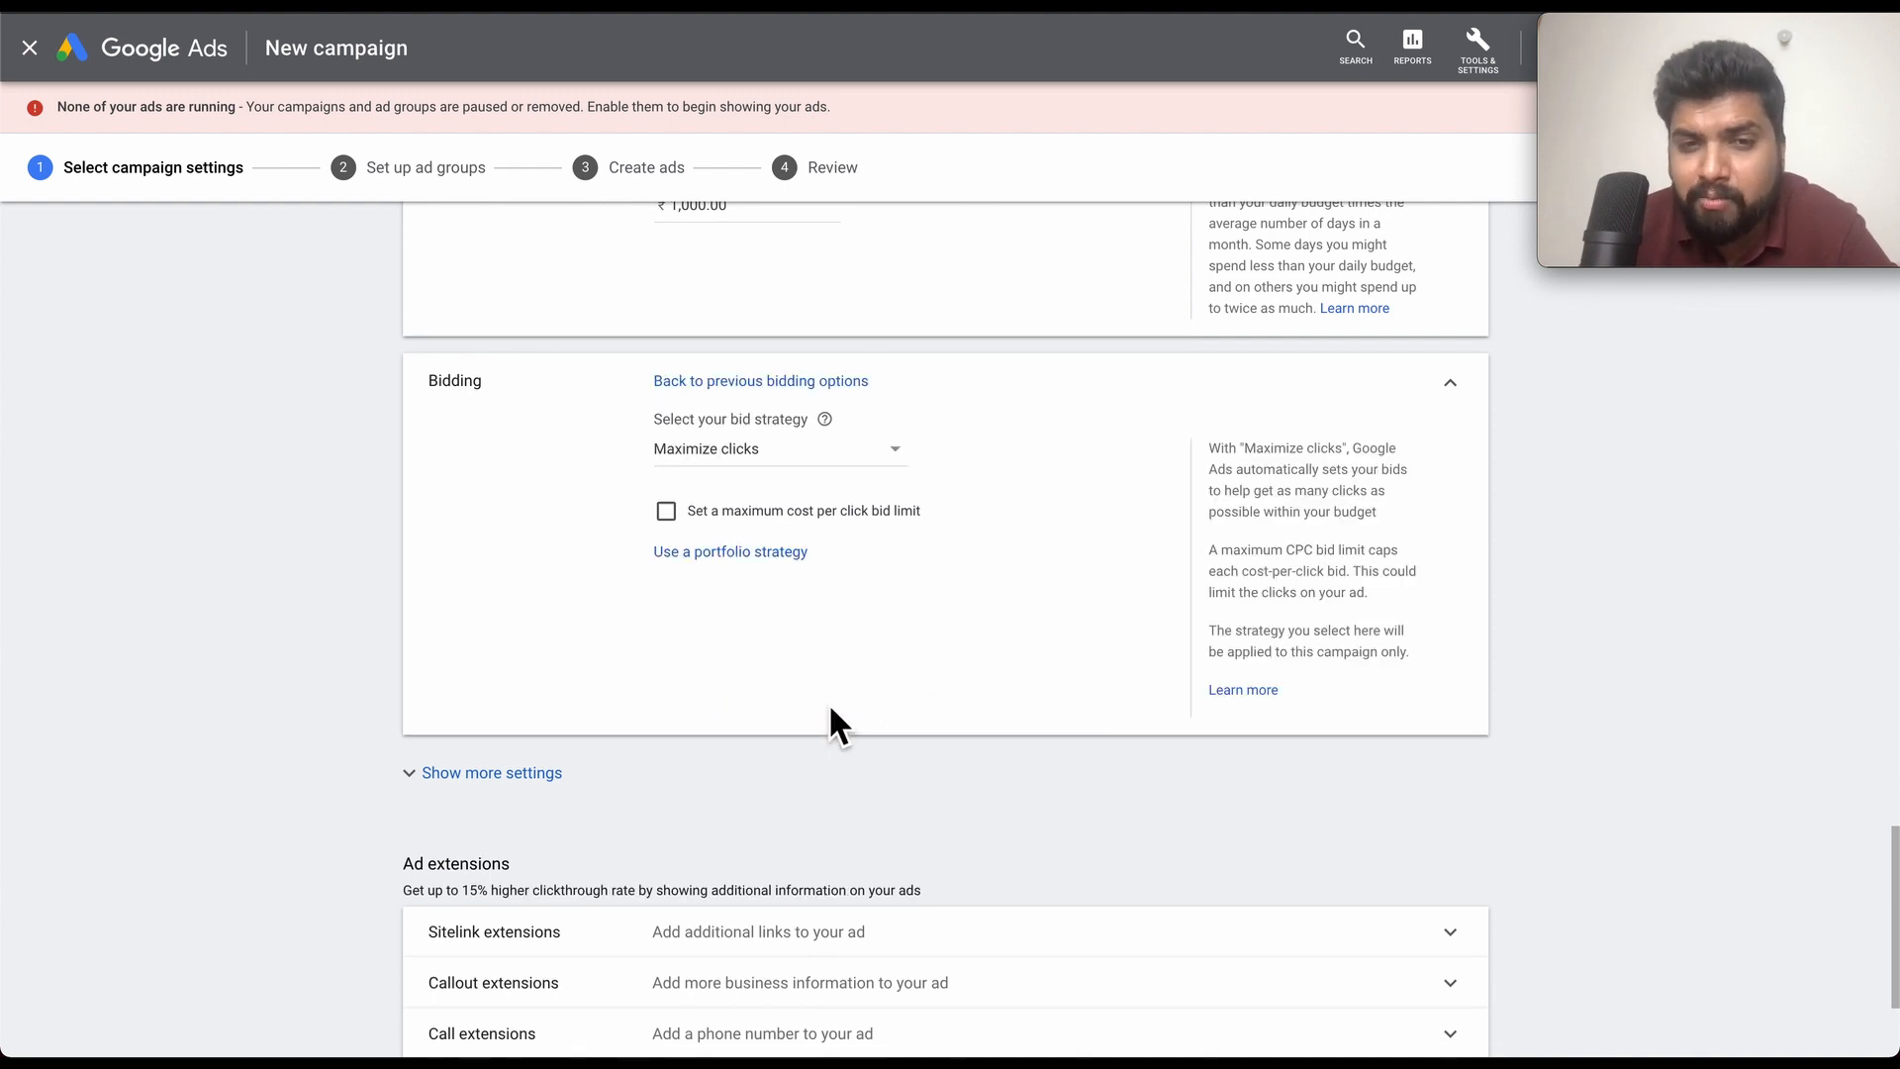
{"action": "left_click", "coordinate": [883, 463]}
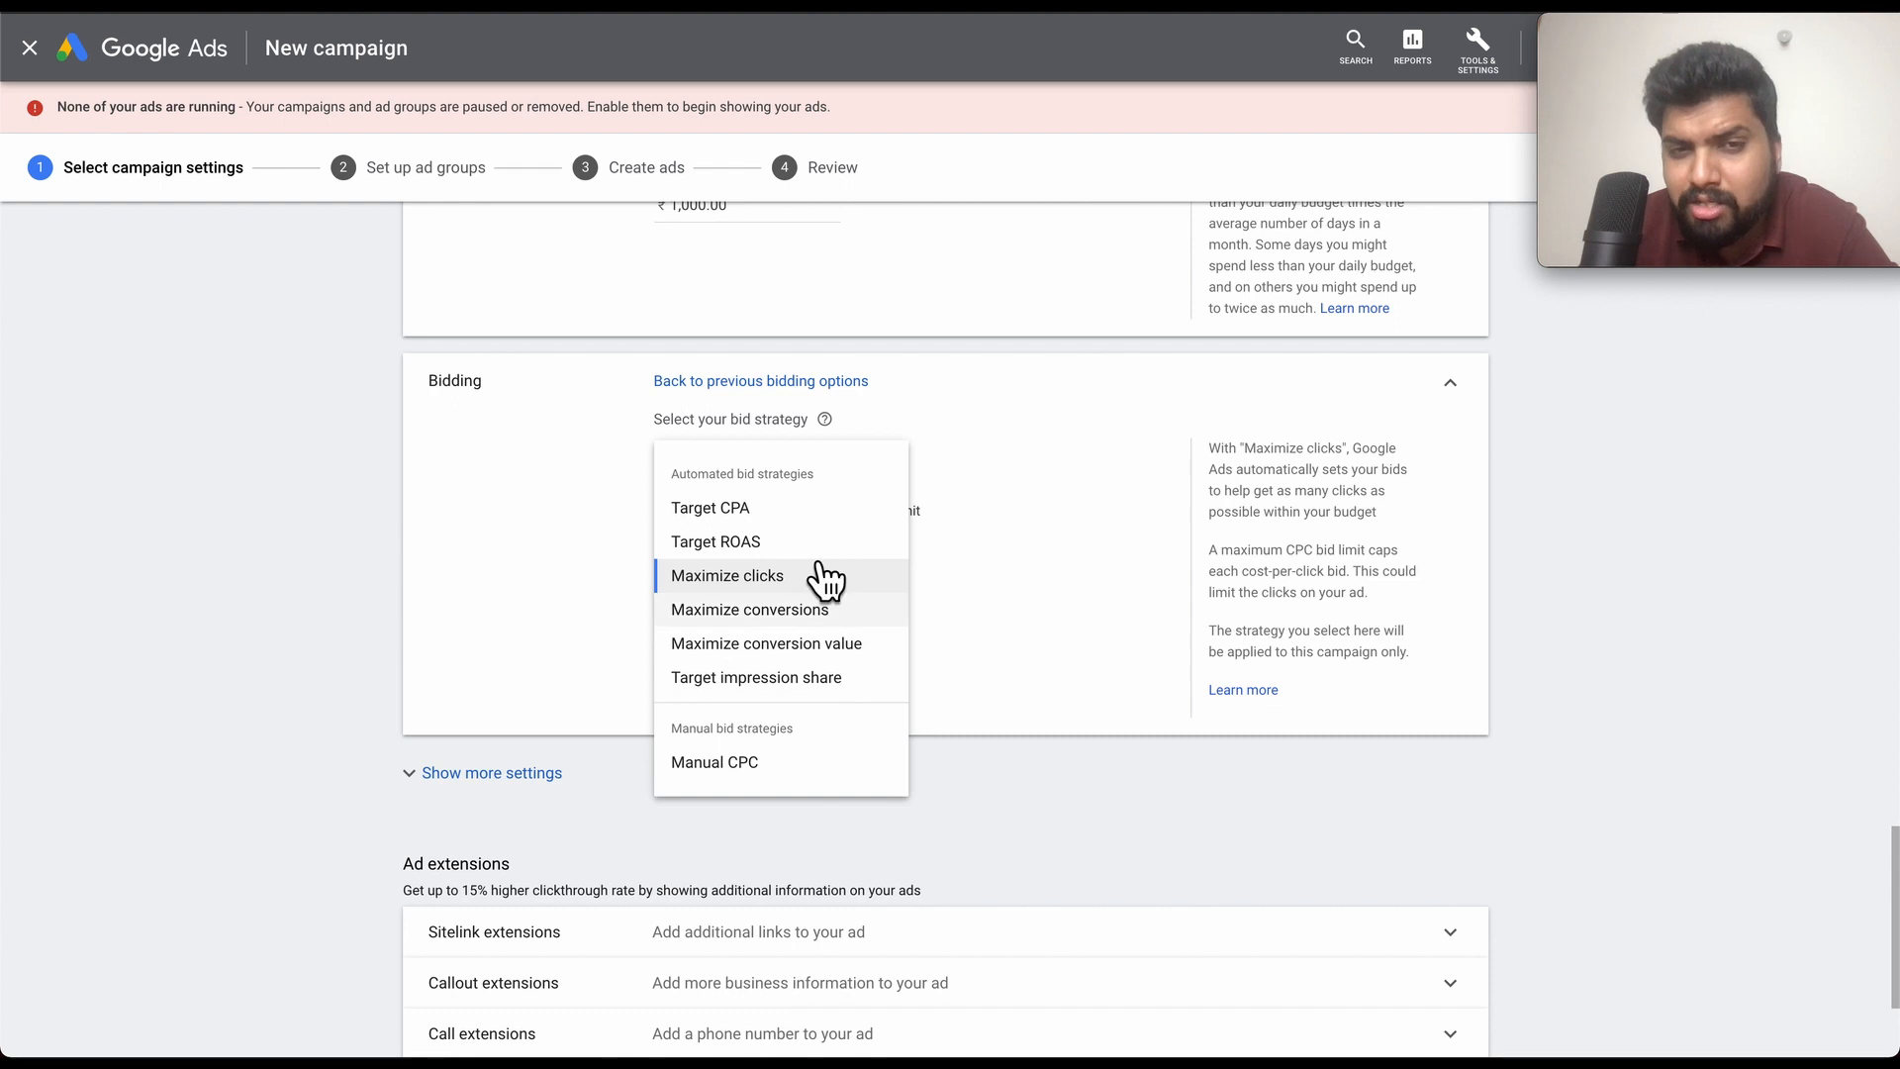
{"action": "mouse_move", "coordinate": [815, 535]}
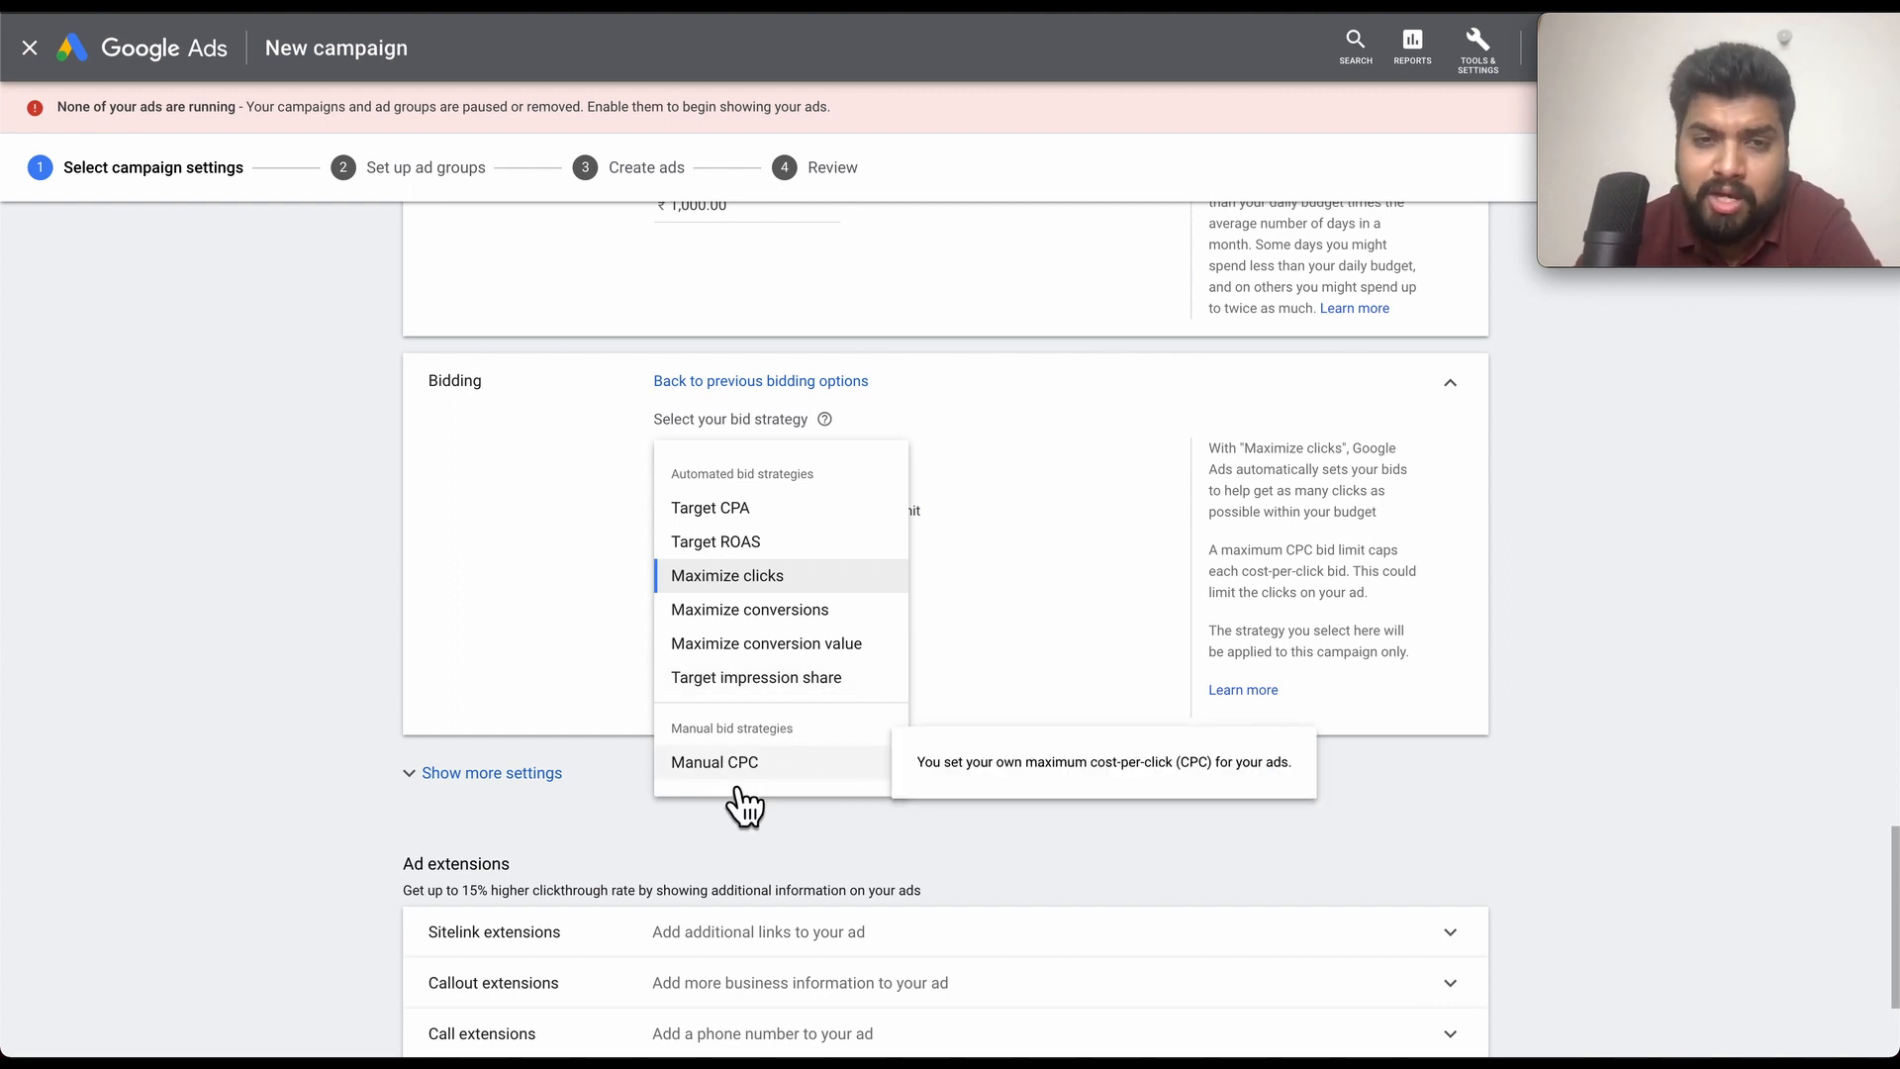
{"action": "left_click", "coordinate": [974, 703]}
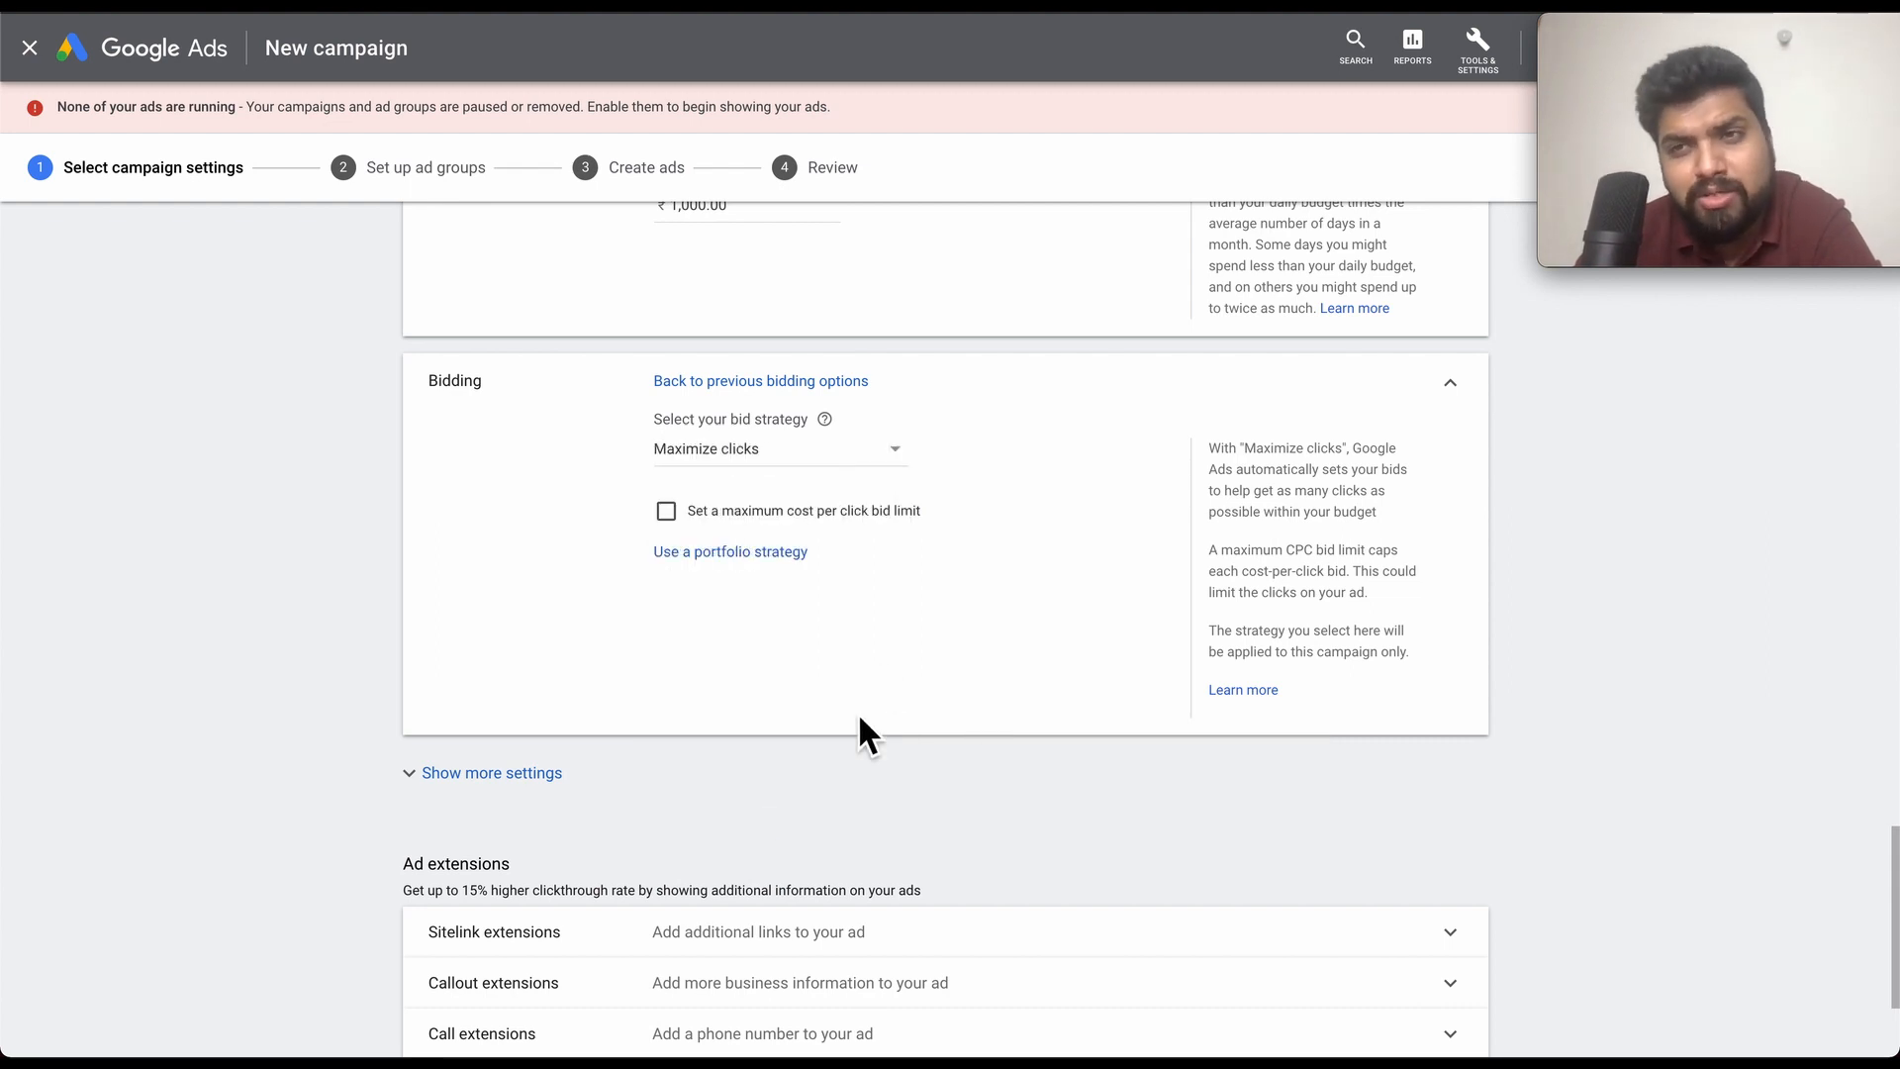
- Try a new portfolio strategy for Maximize clicks, look at its name field, and switch back to a standard strategy
{"action": "scroll", "coordinate": [872, 733], "scroll_direction": "down", "scroll_amount": 1}
{"action": "scroll", "coordinate": [876, 743], "scroll_direction": "down", "scroll_amount": 1}
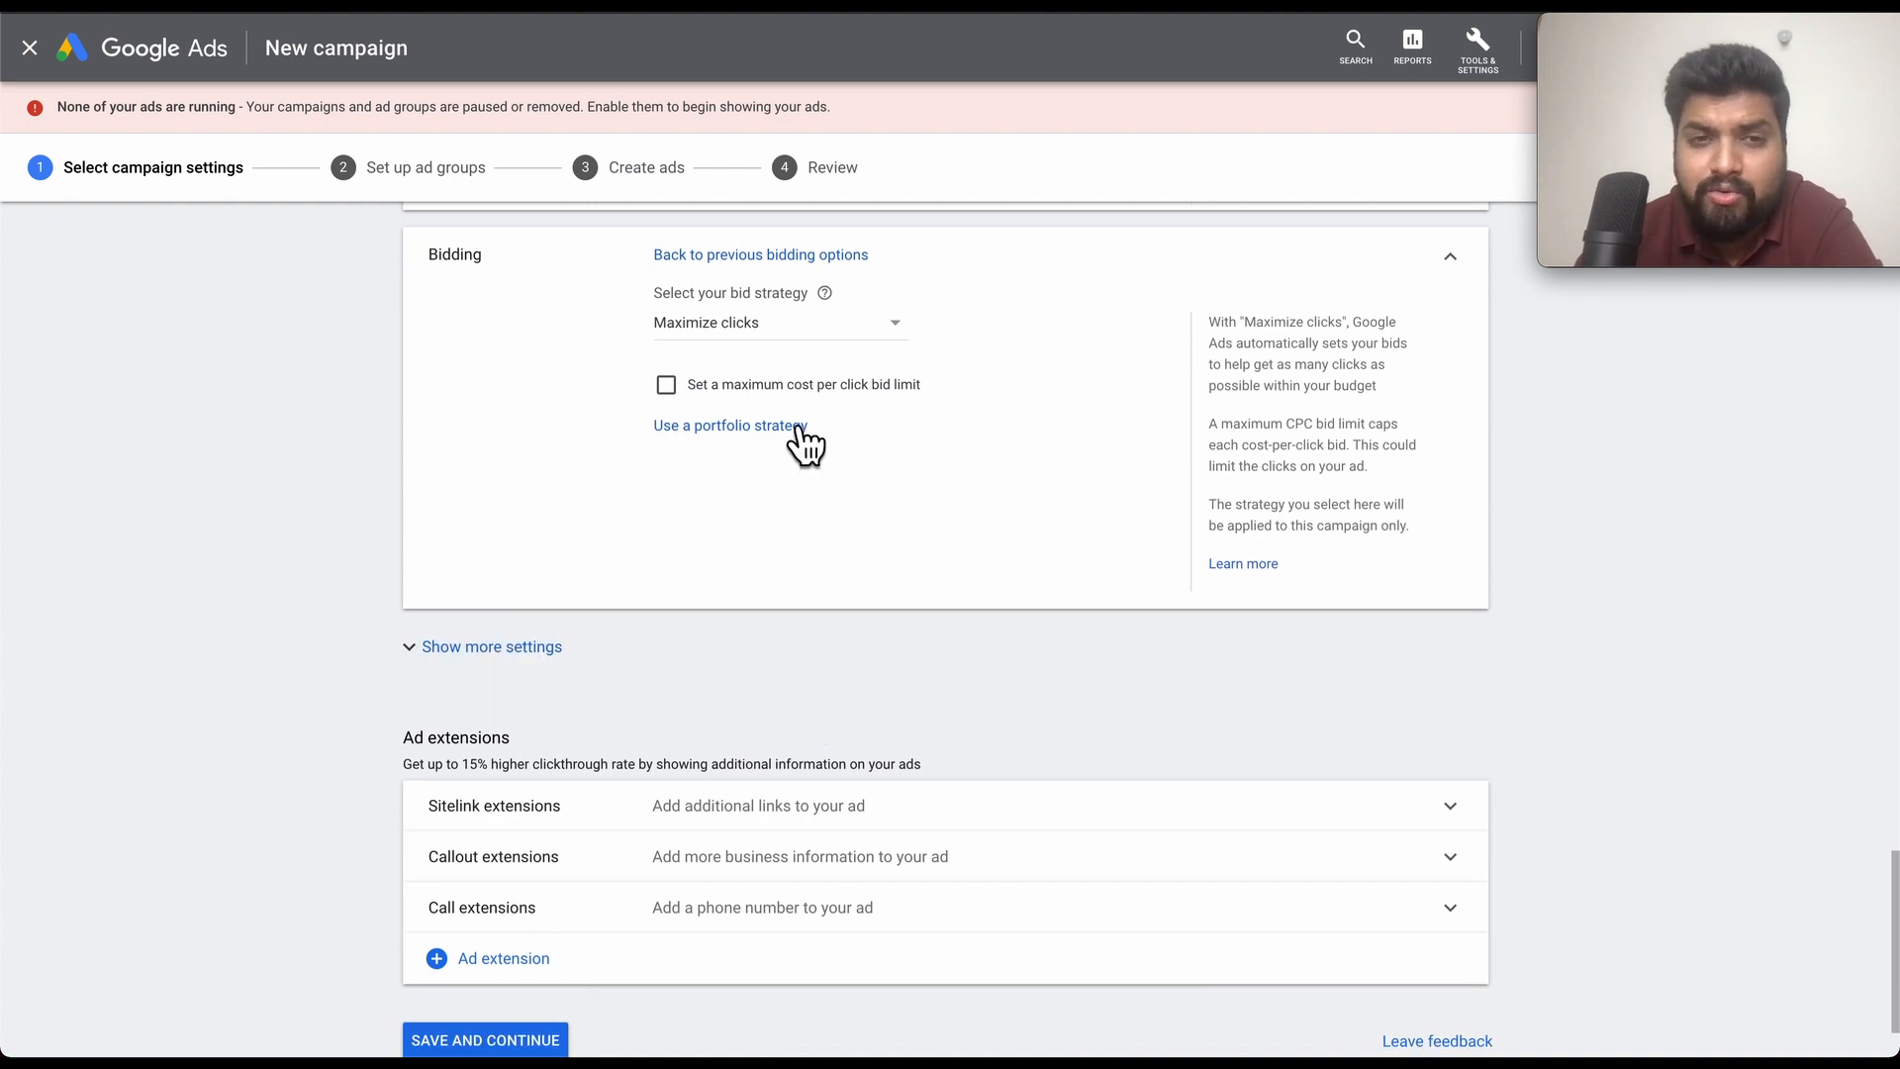
{"action": "left_click", "coordinate": [726, 443]}
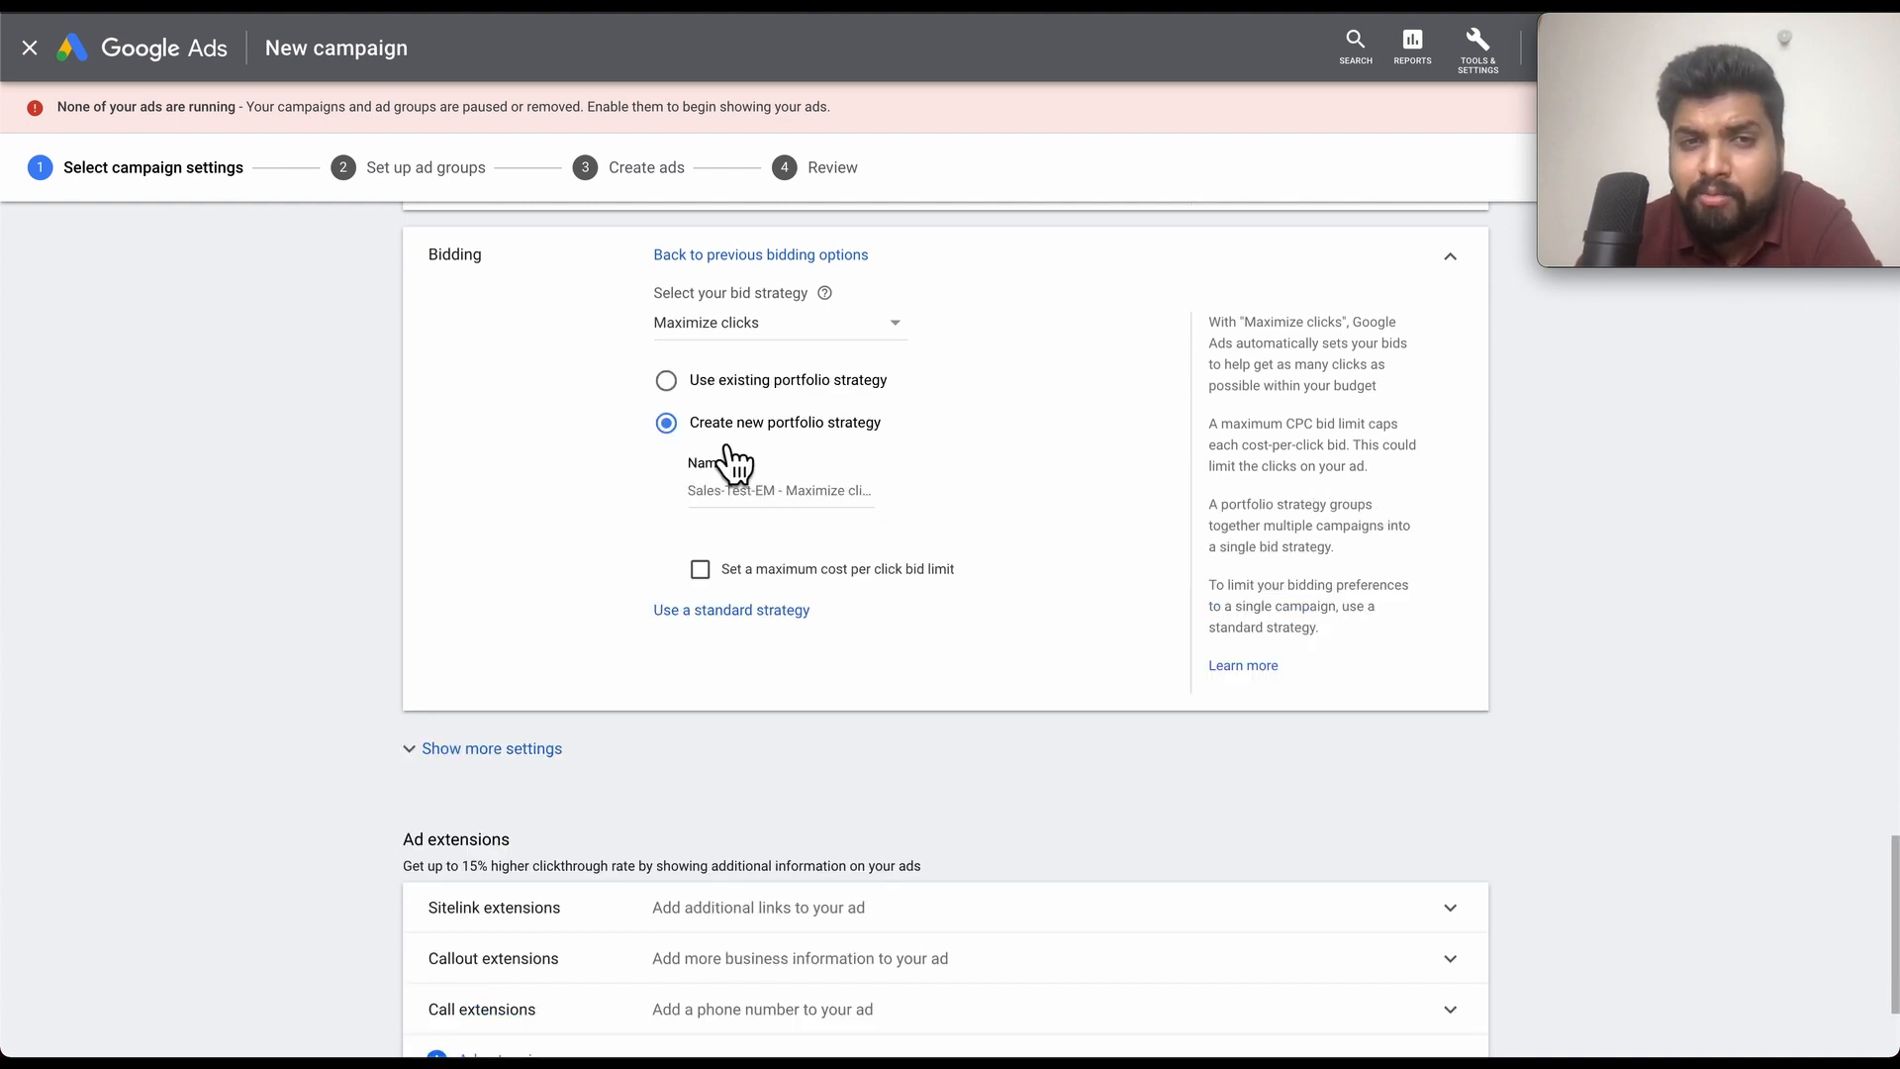
{"action": "left_click", "coordinate": [802, 500]}
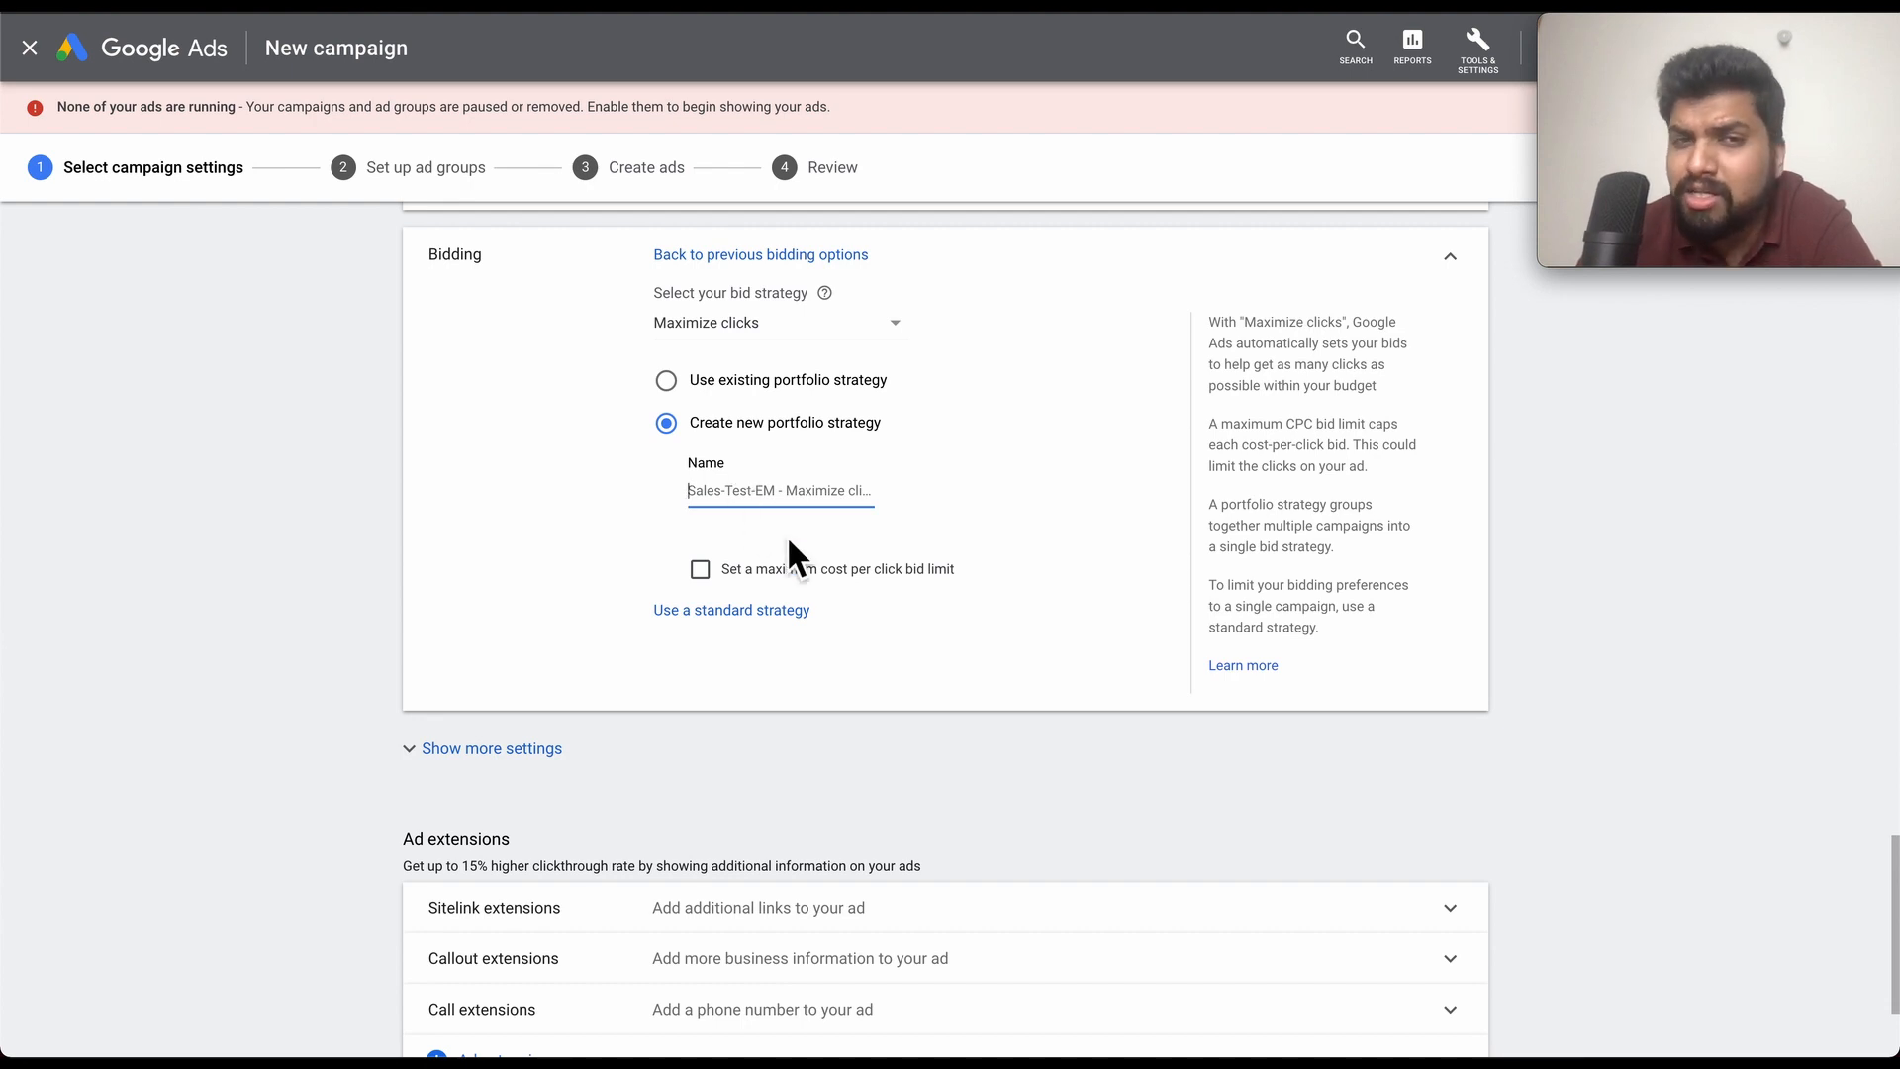
{"action": "left_click", "coordinate": [751, 609]}
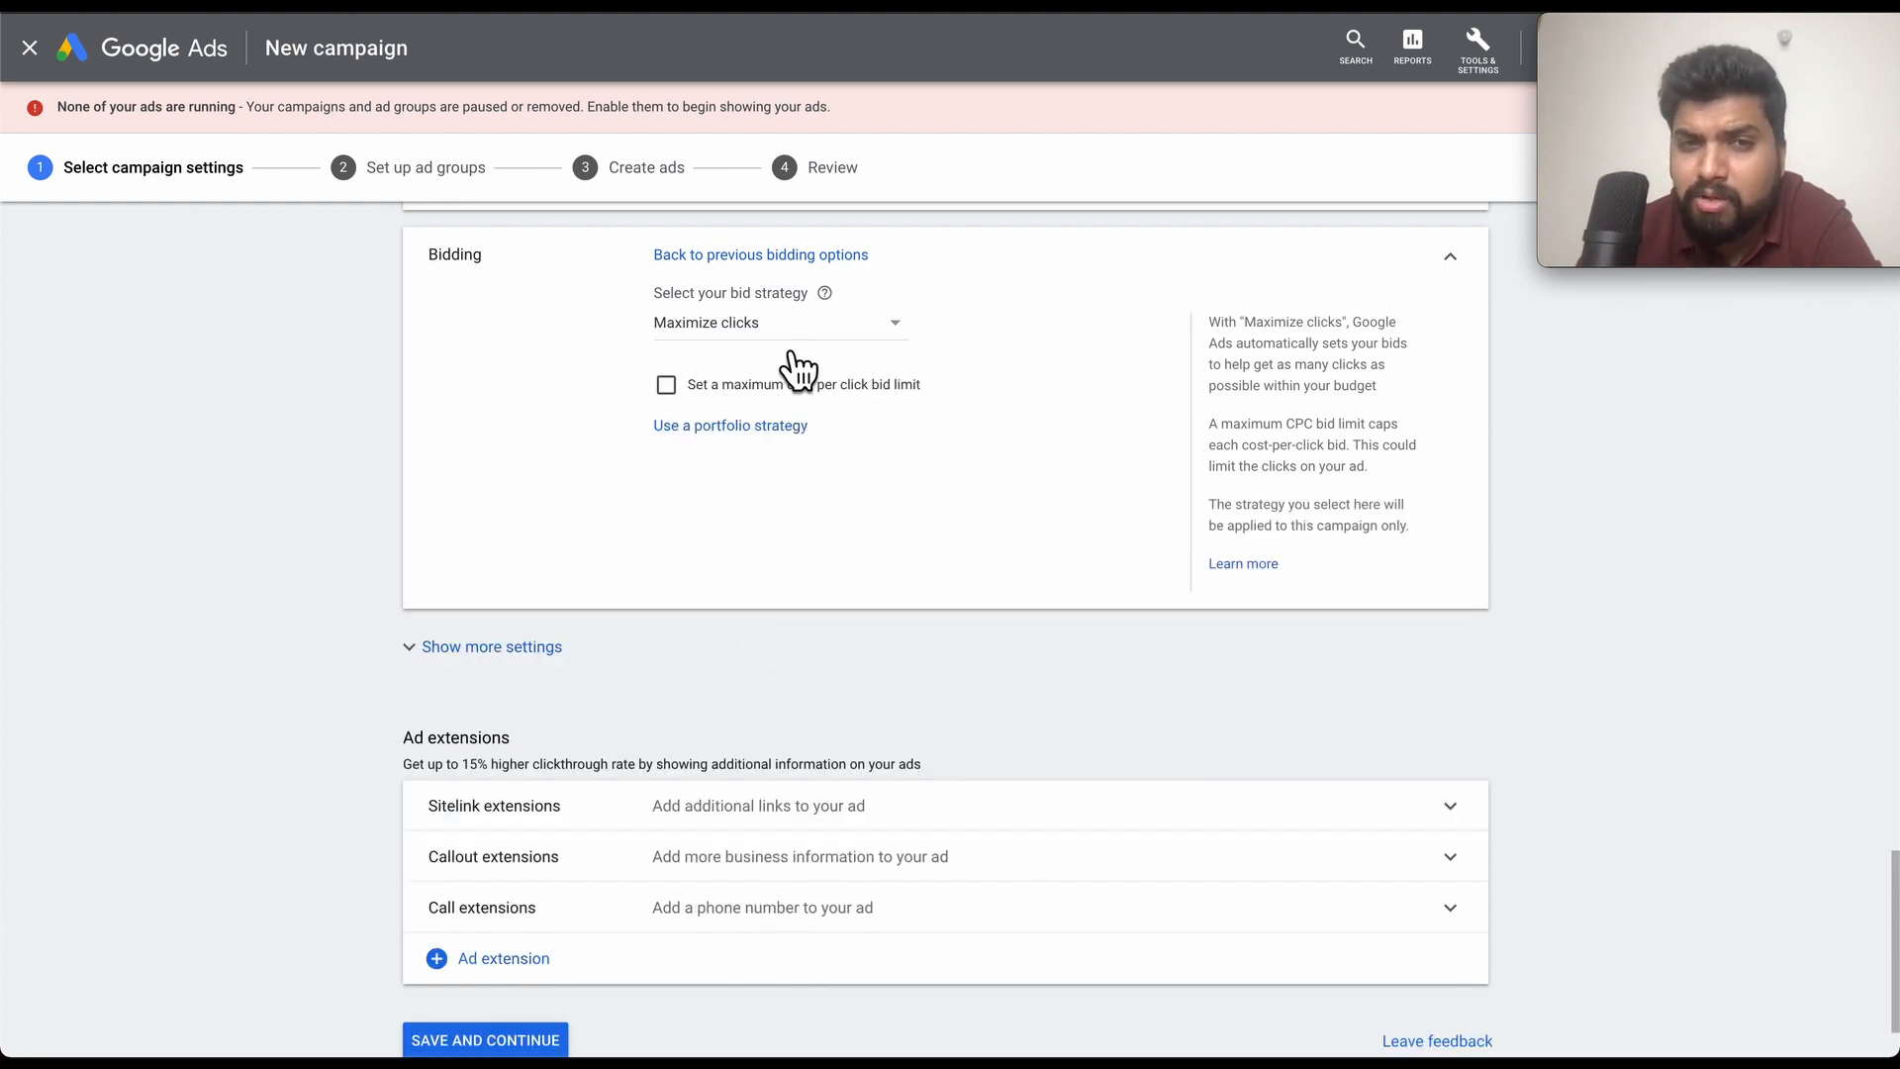
- Show the additional campaign settings and expand Conversions and Ad rotation to examine their options
{"action": "scroll", "coordinate": [634, 613], "scroll_direction": "down", "scroll_amount": 1}
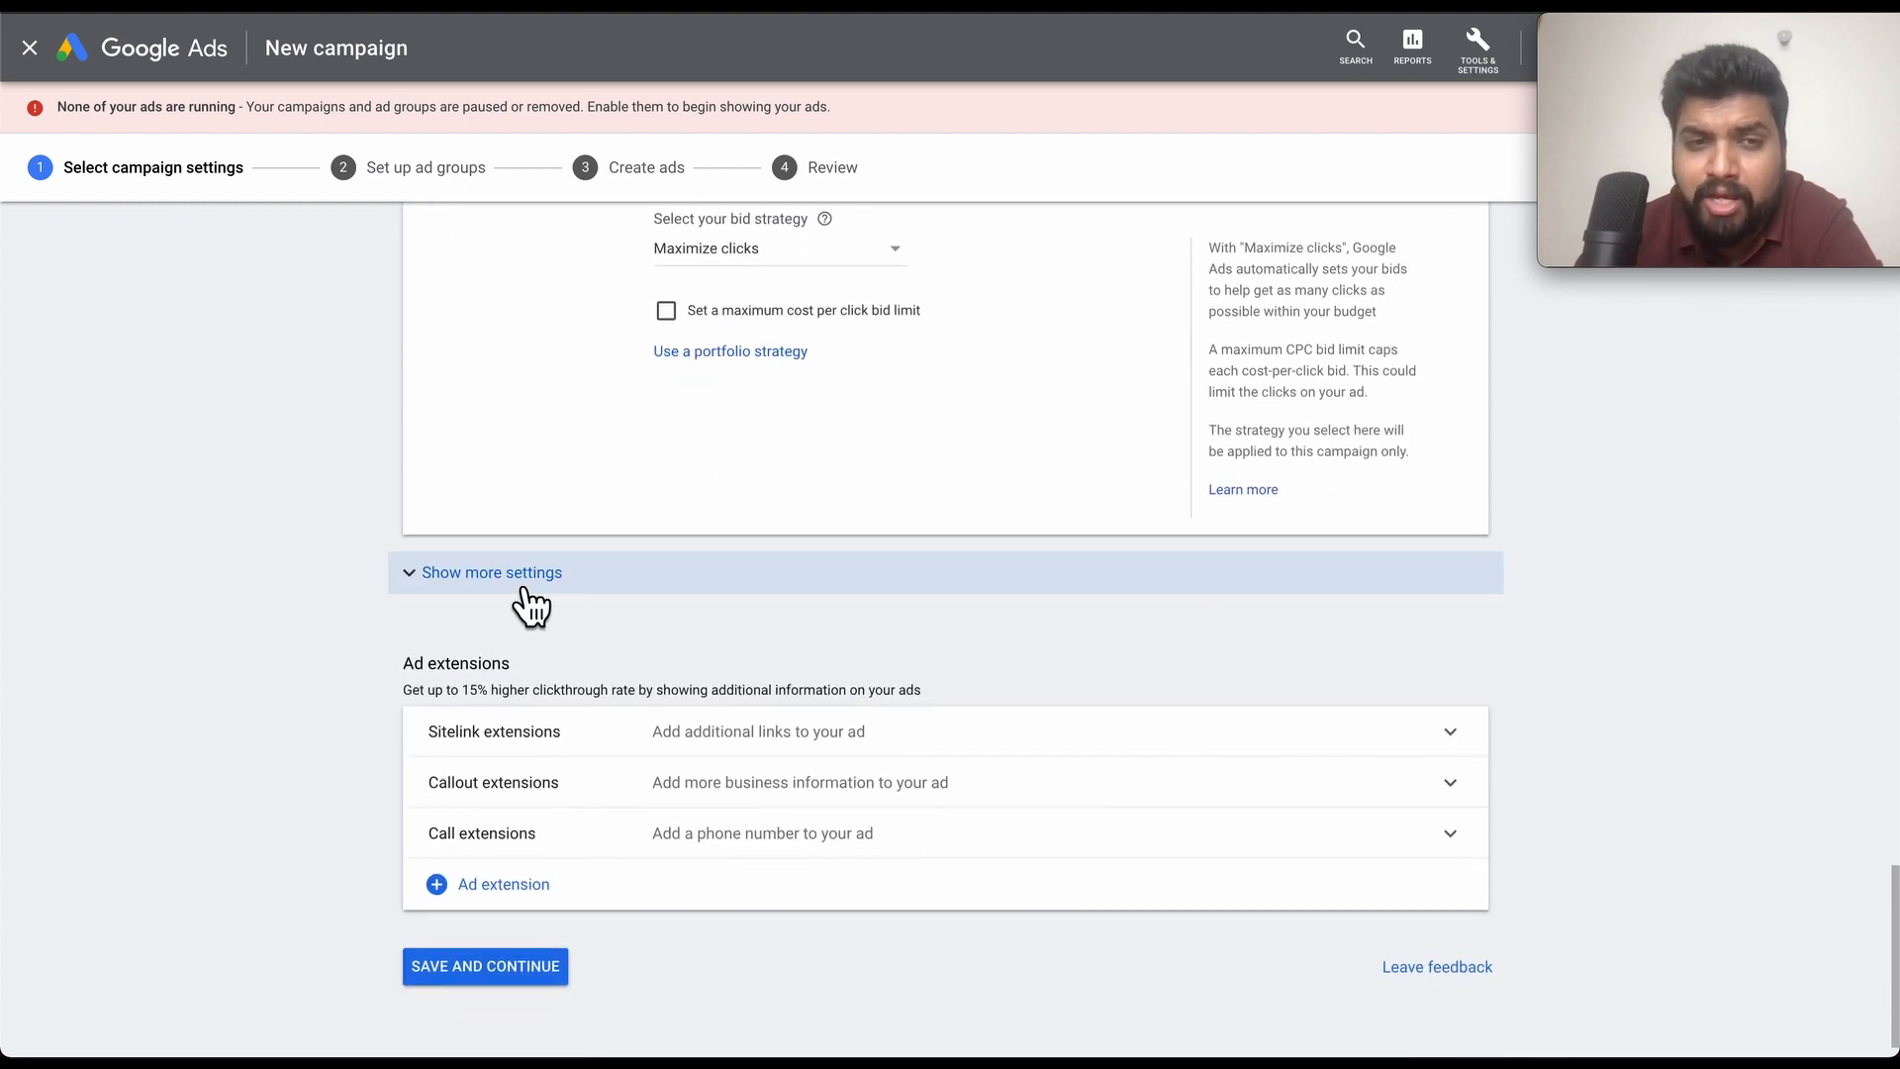
{"action": "left_click", "coordinate": [527, 594]}
{"action": "scroll", "coordinate": [679, 700], "scroll_direction": "down", "scroll_amount": 1}
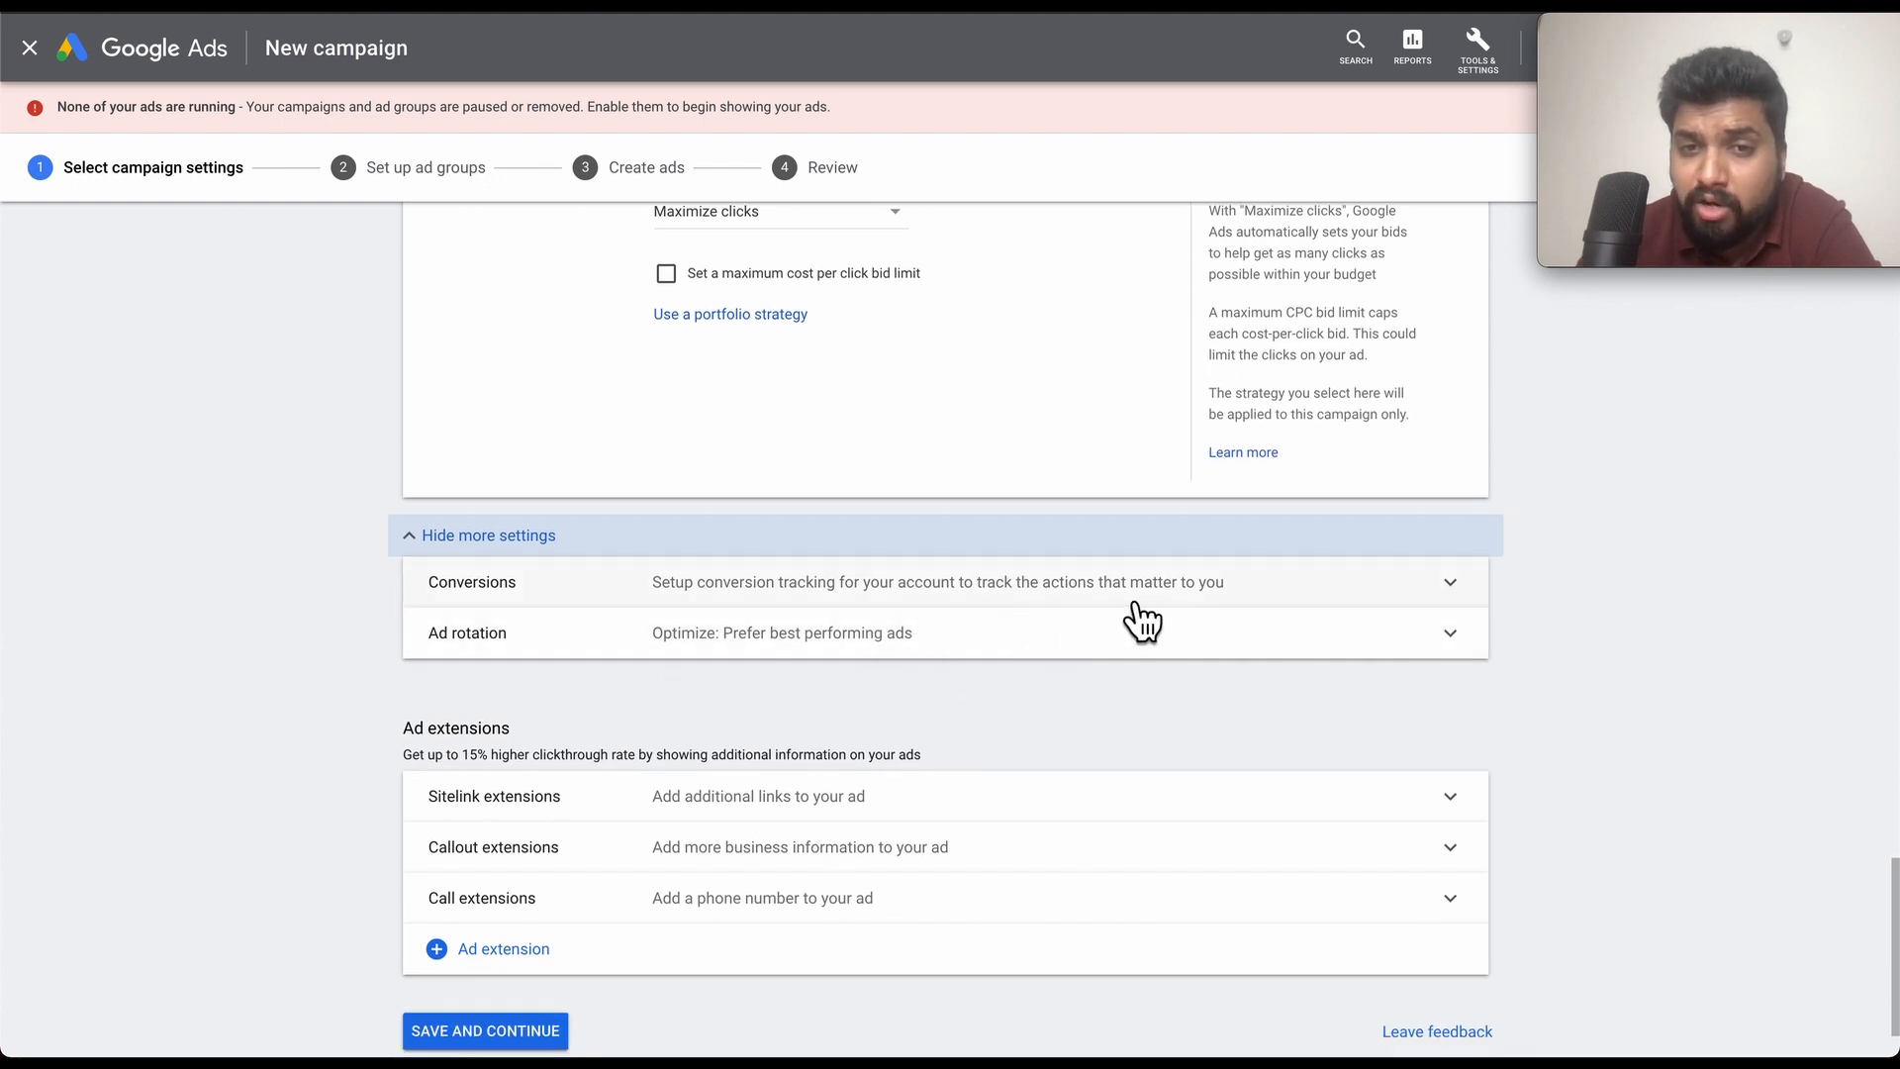
{"action": "left_click", "coordinate": [1468, 592]}
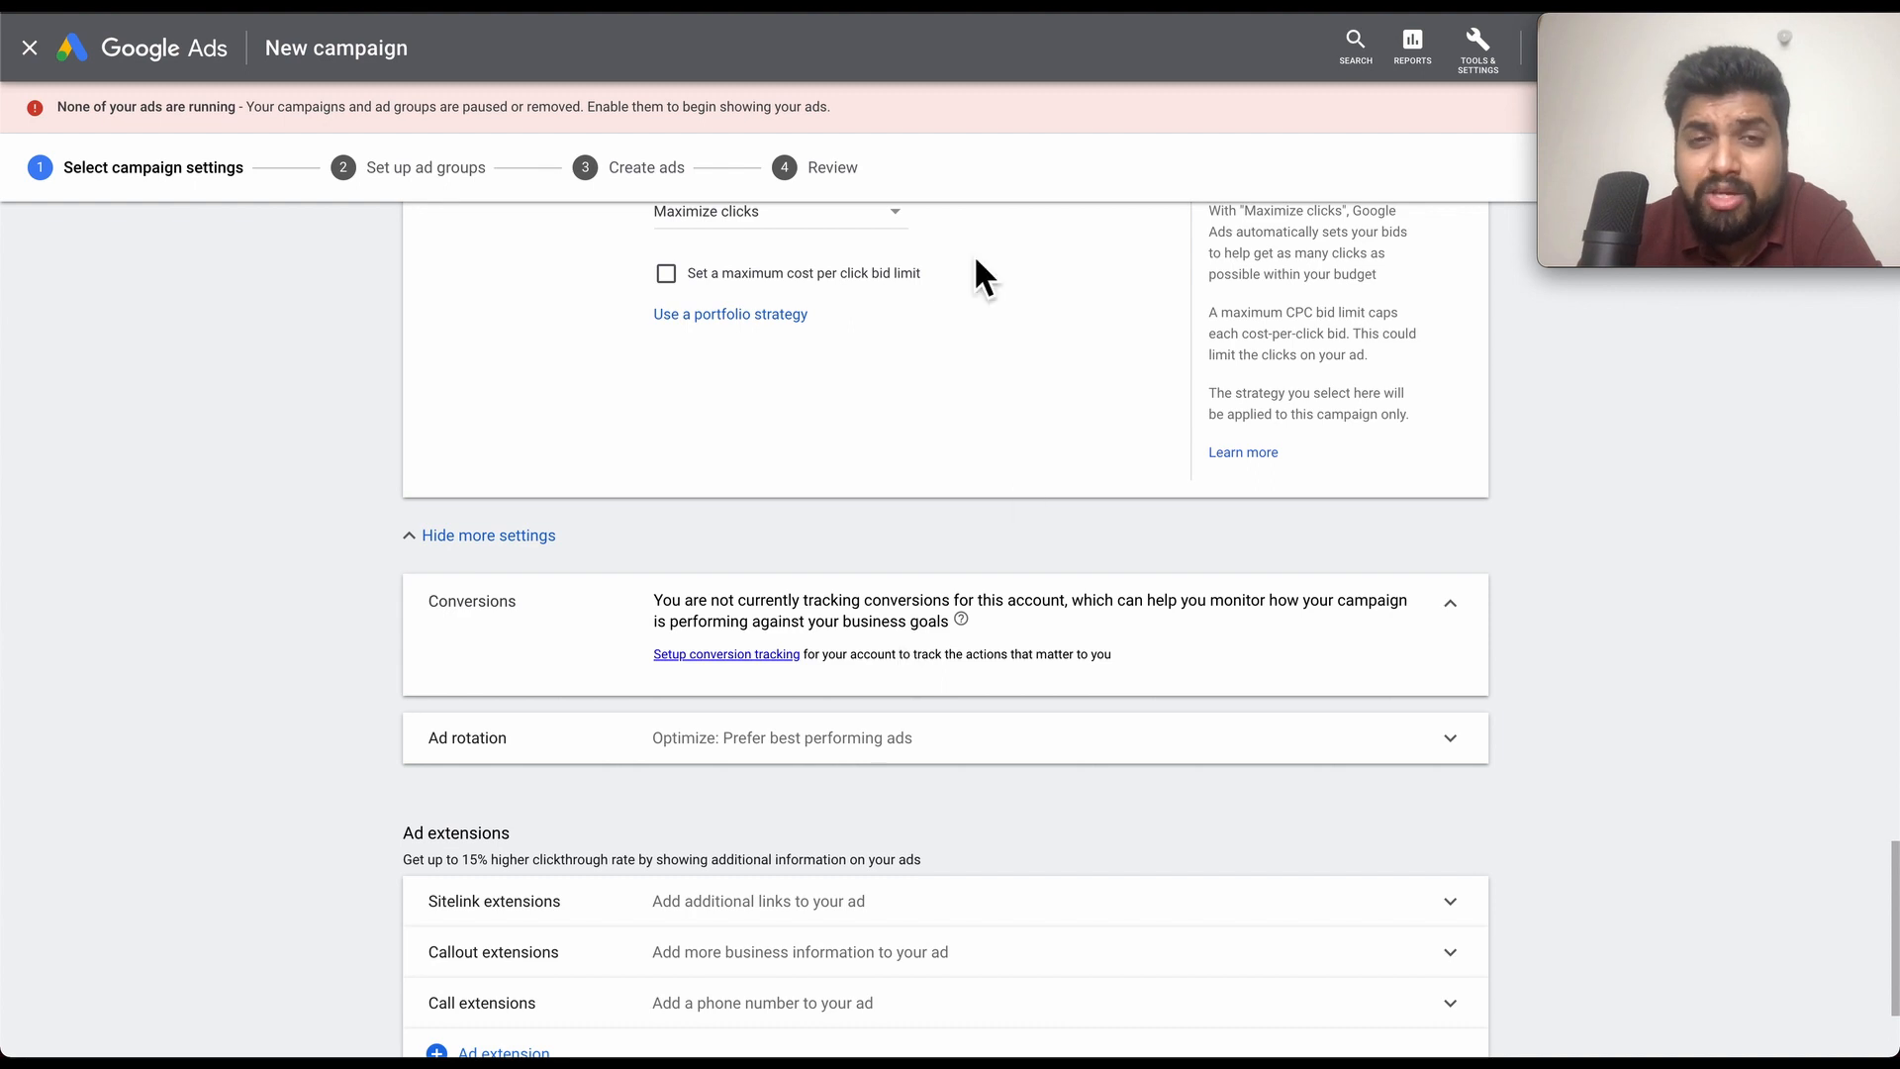
{"action": "scroll", "coordinate": [1133, 772], "scroll_direction": "down", "scroll_amount": 2}
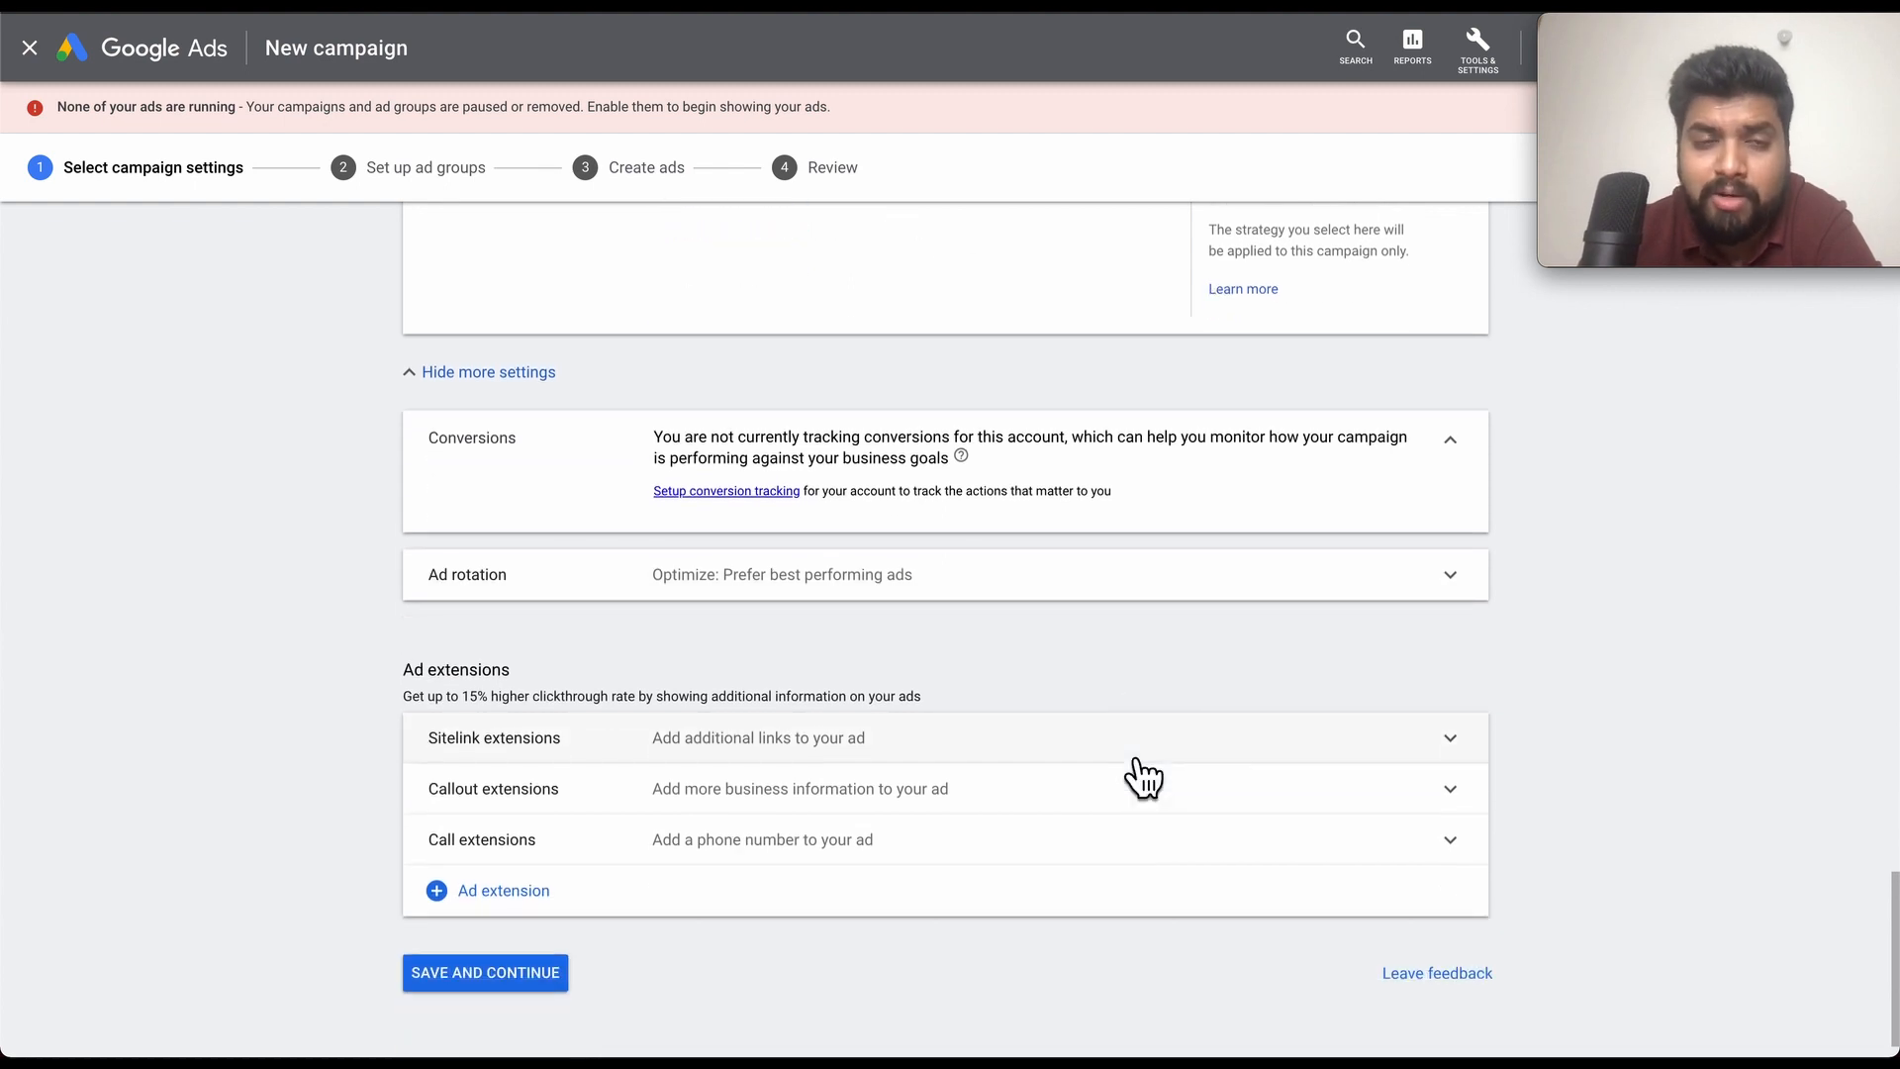
{"action": "scroll", "coordinate": [1138, 772], "scroll_direction": "down", "scroll_amount": 1}
{"action": "left_click", "coordinate": [1044, 545]}
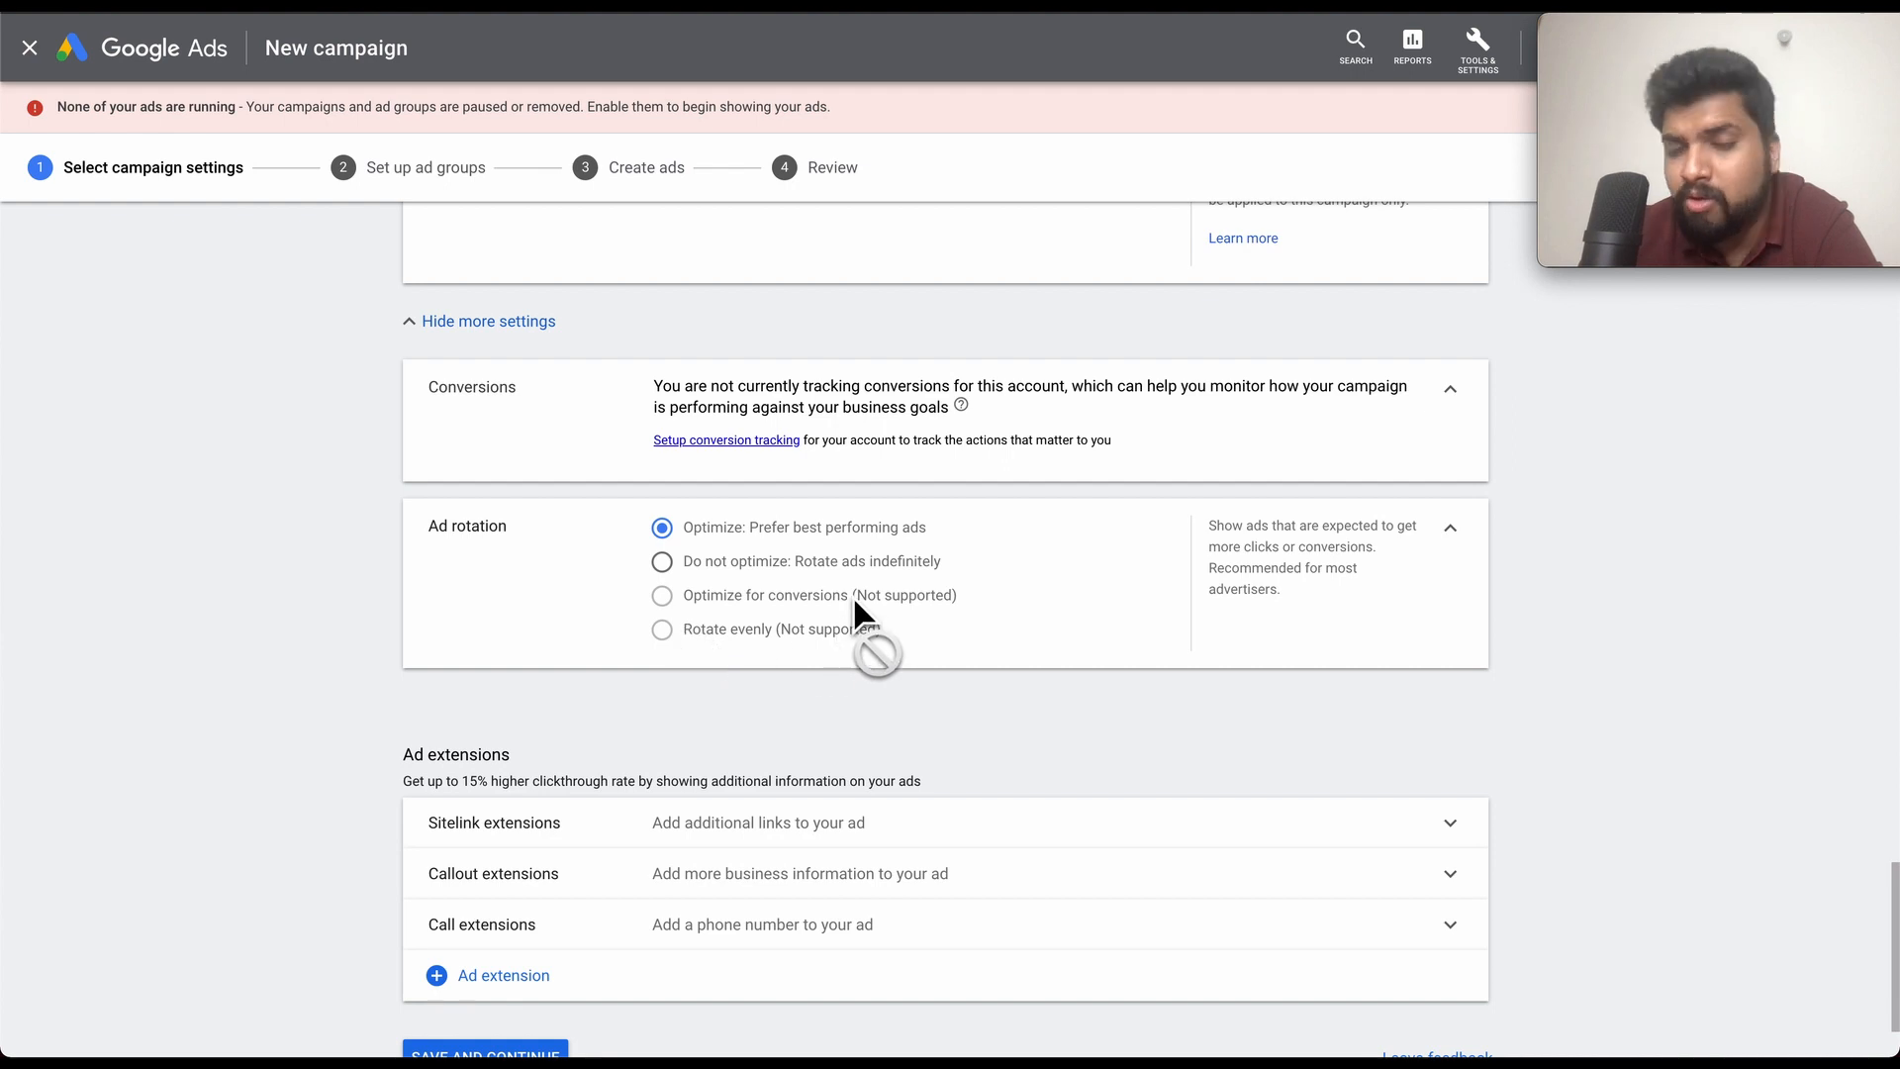
- Read the description of the Ad extensions section, including its clickthrough rate note
{"action": "scroll", "coordinate": [743, 670], "scroll_direction": "down", "scroll_amount": 2}
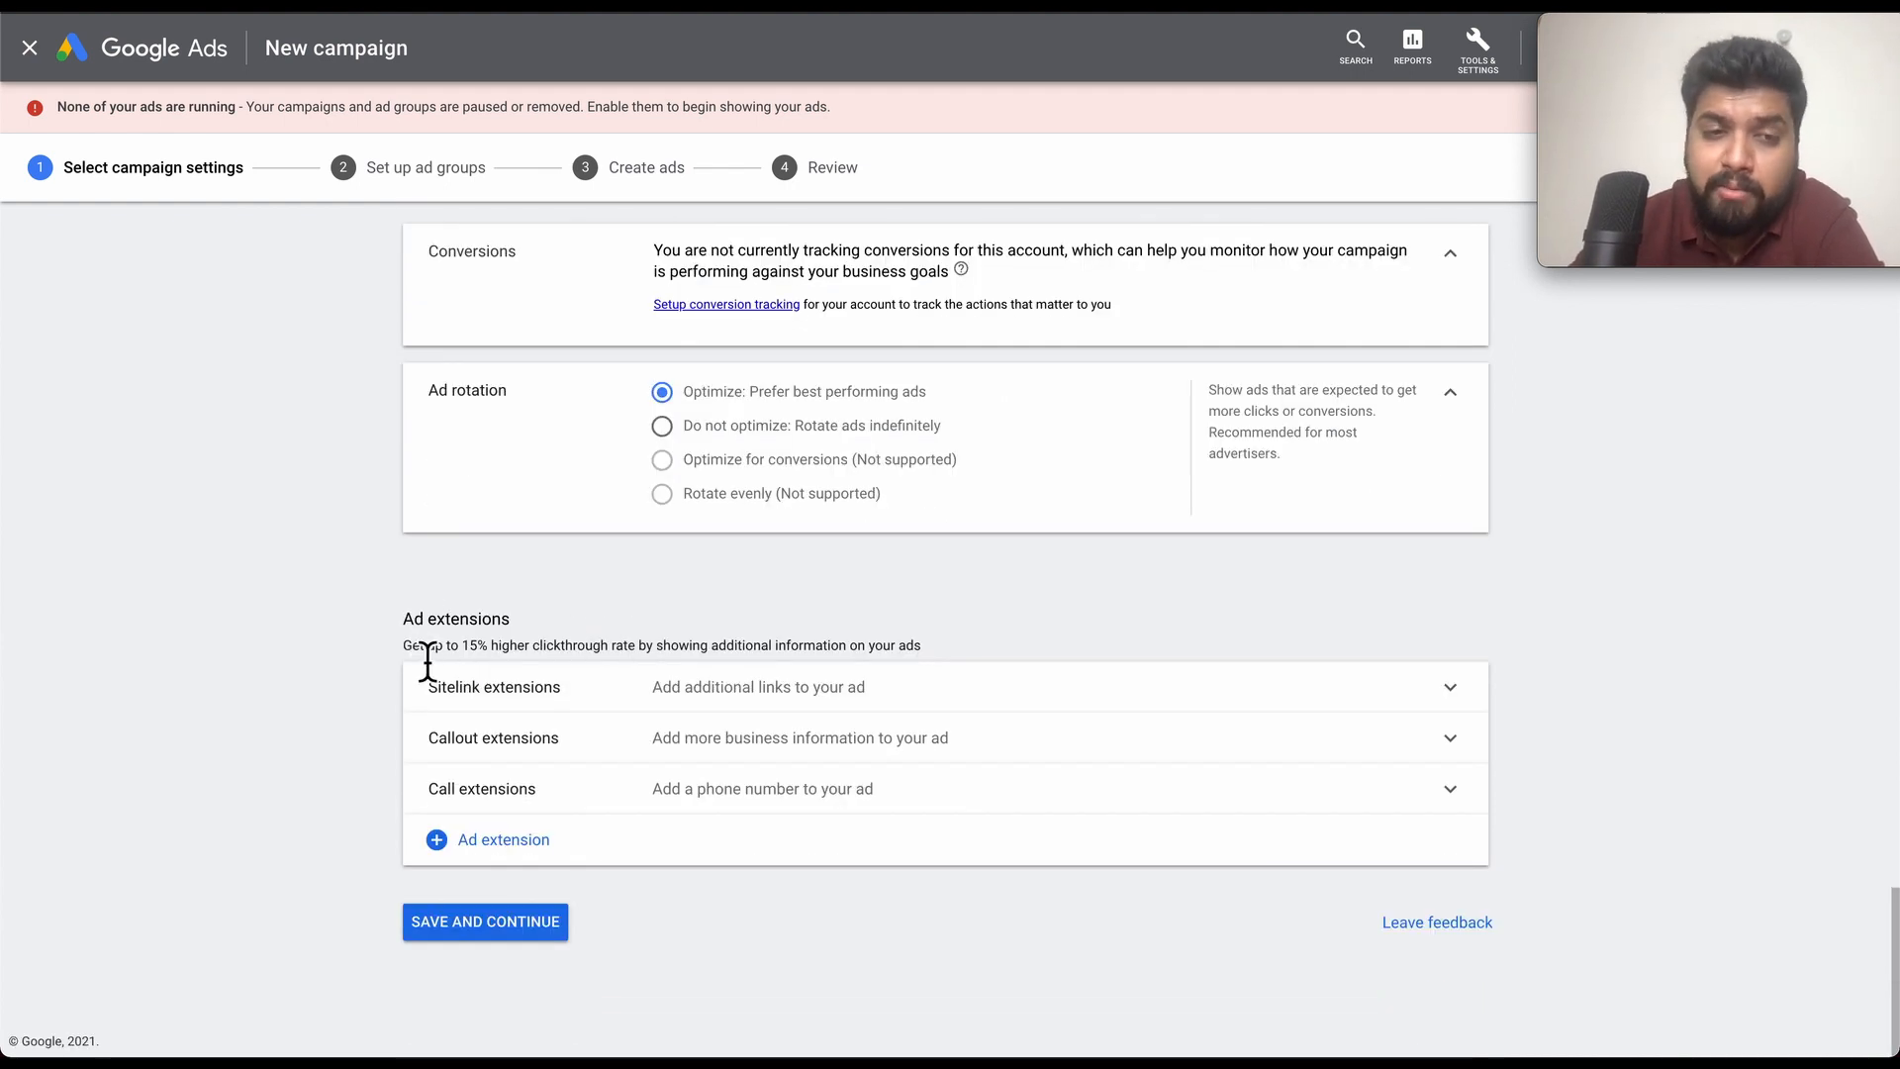
{"action": "left_click_drag", "start_coordinate": [409, 654], "coordinate": [854, 663]}
{"action": "left_click", "coordinate": [855, 665]}
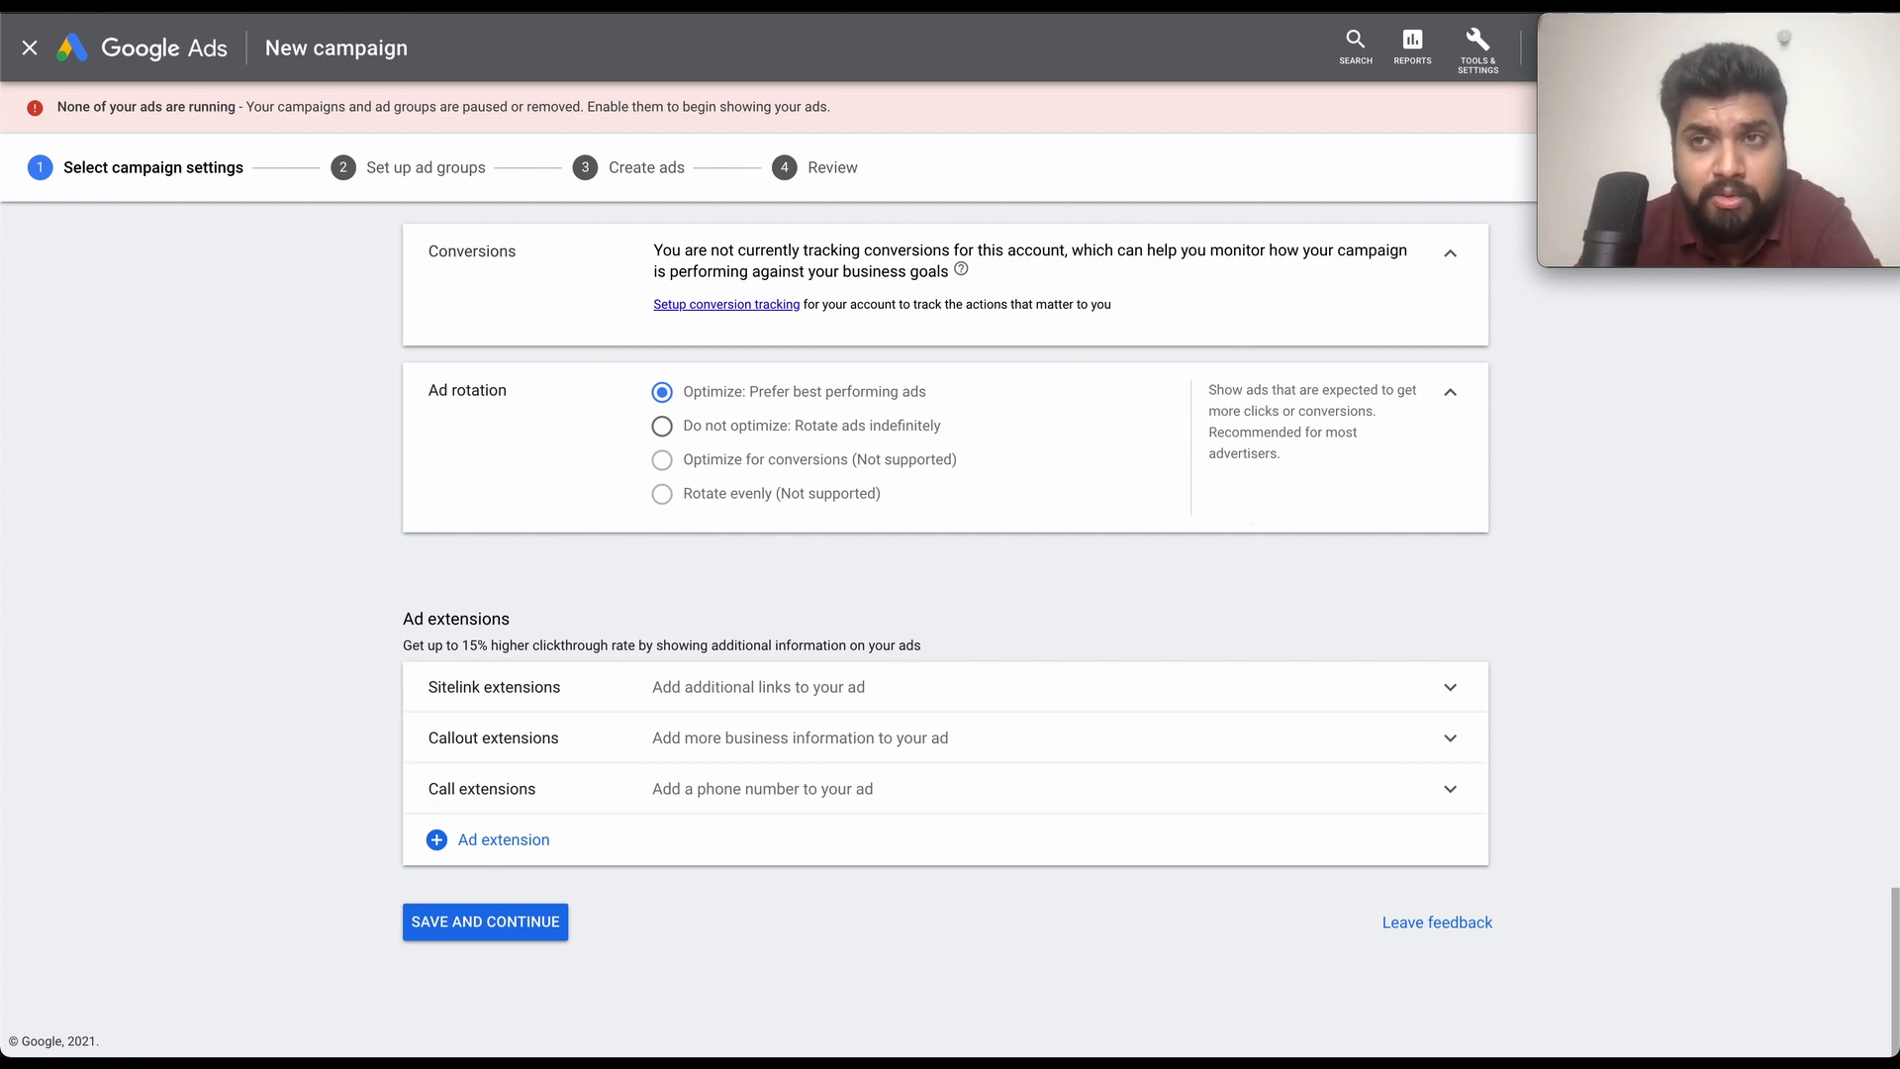
- Open a private browser window and search Google for "buy shoes online"
{"action": "key", "text": "super+shift+n"}
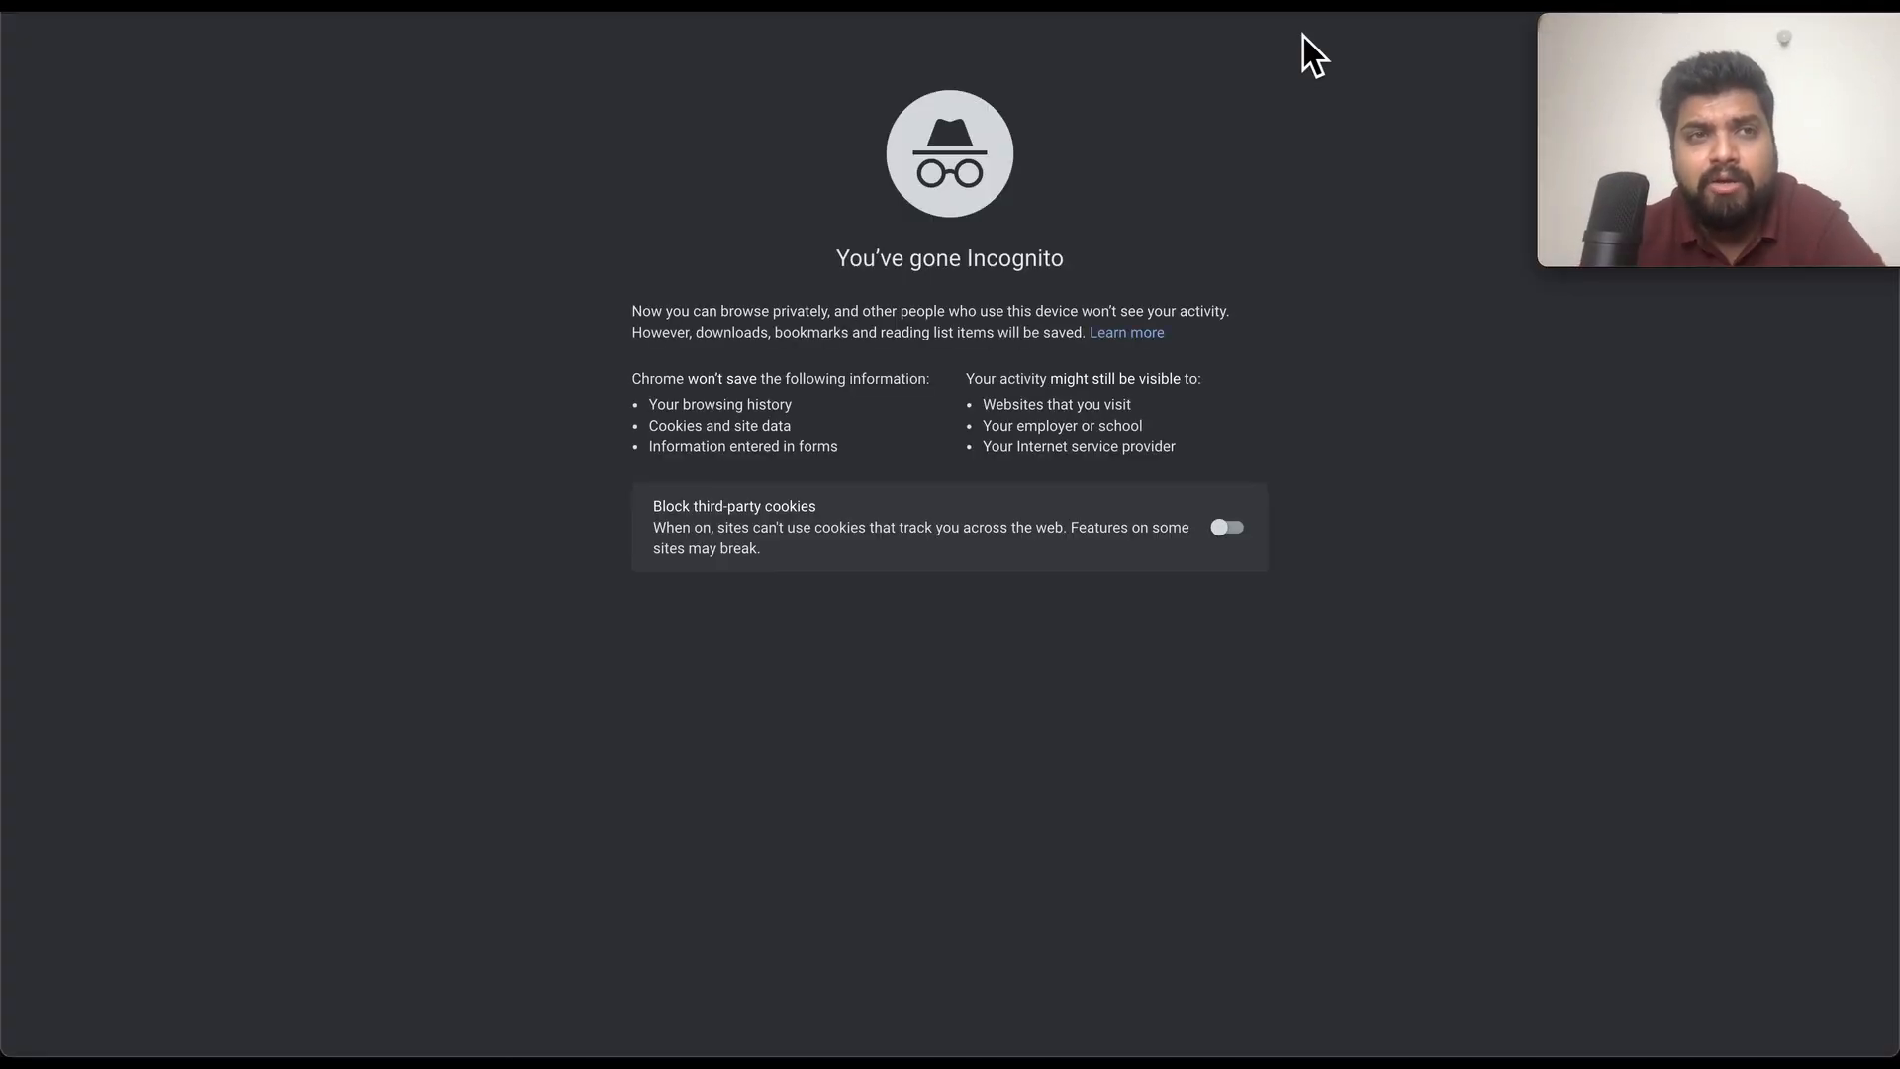
{"action": "type", "text": "buy sheds direct"}
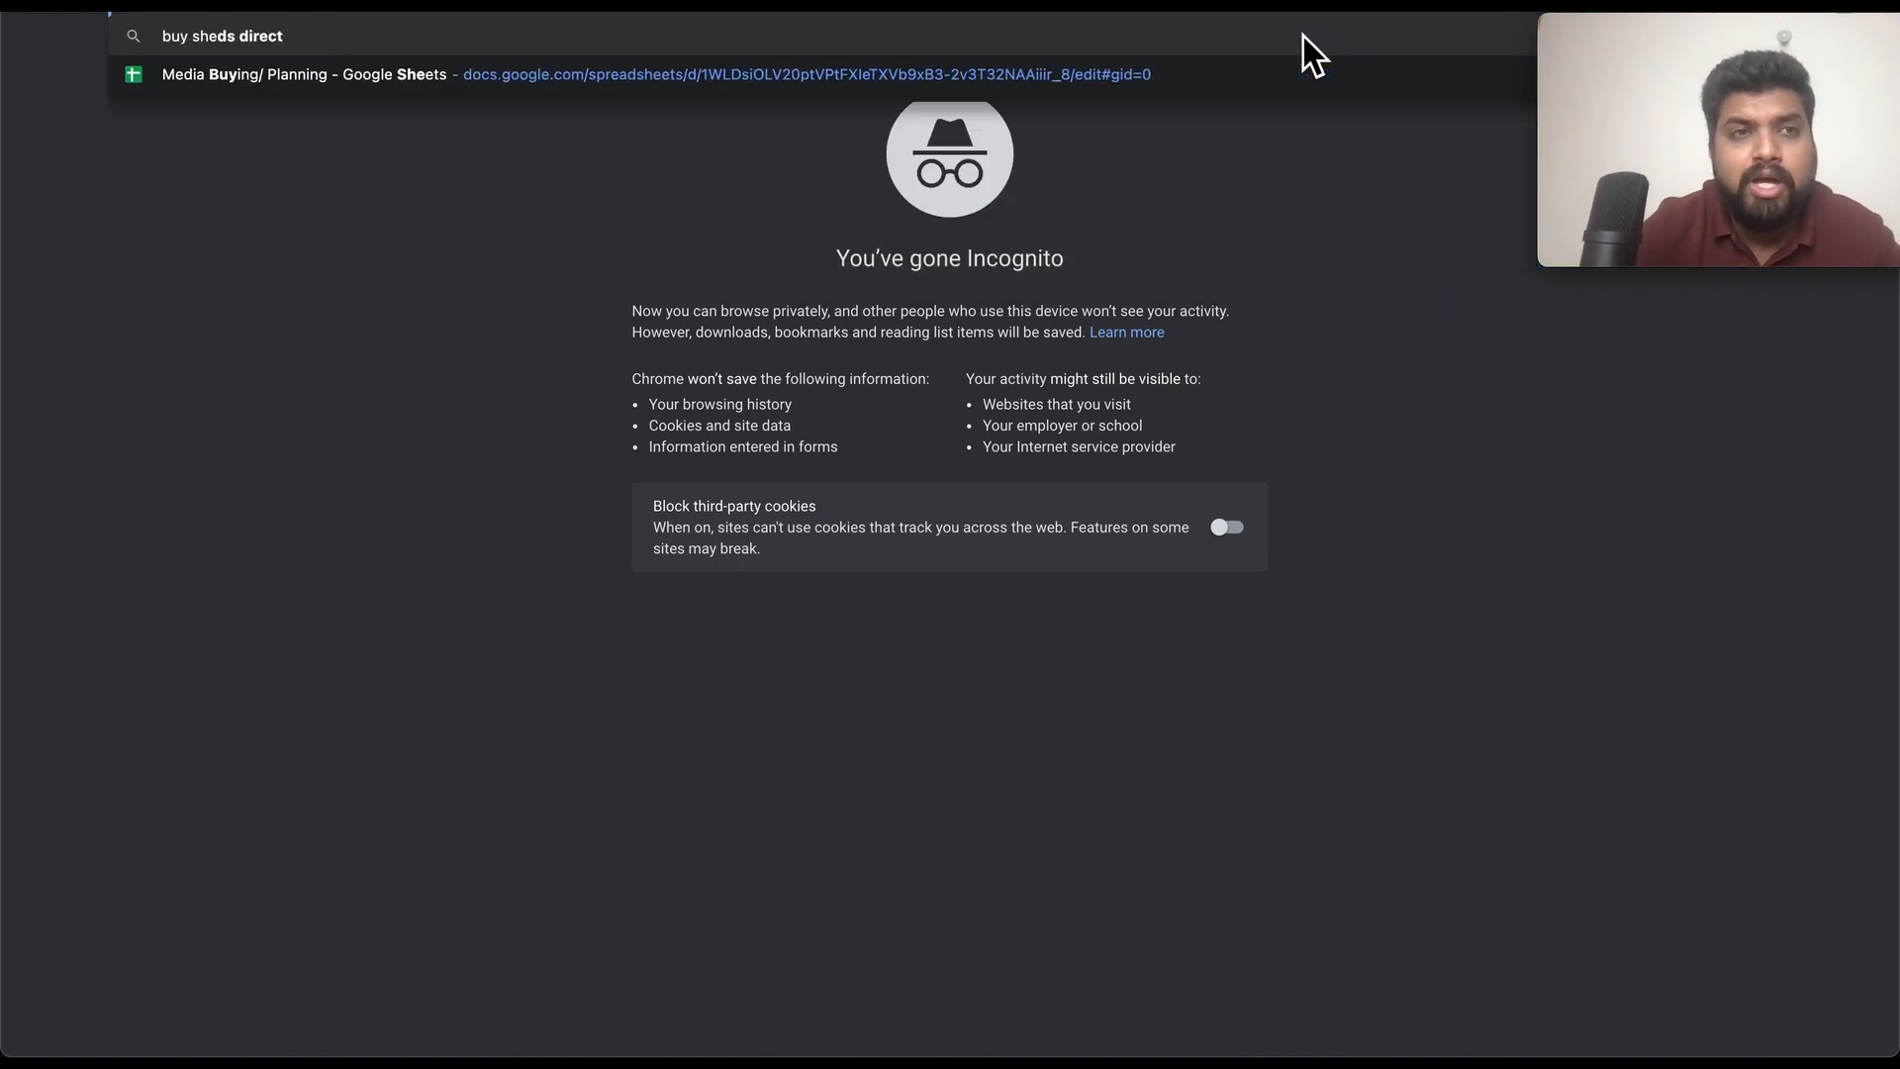
{"action": "key", "text": "BackSpace"}
{"action": "key", "text": "BackSpace"}
{"action": "key", "text": "BackSpace"}
{"action": "key", "text": "BackSpace"}
{"action": "key", "text": "BackSpace"}
{"action": "key", "text": "BackSpace"}
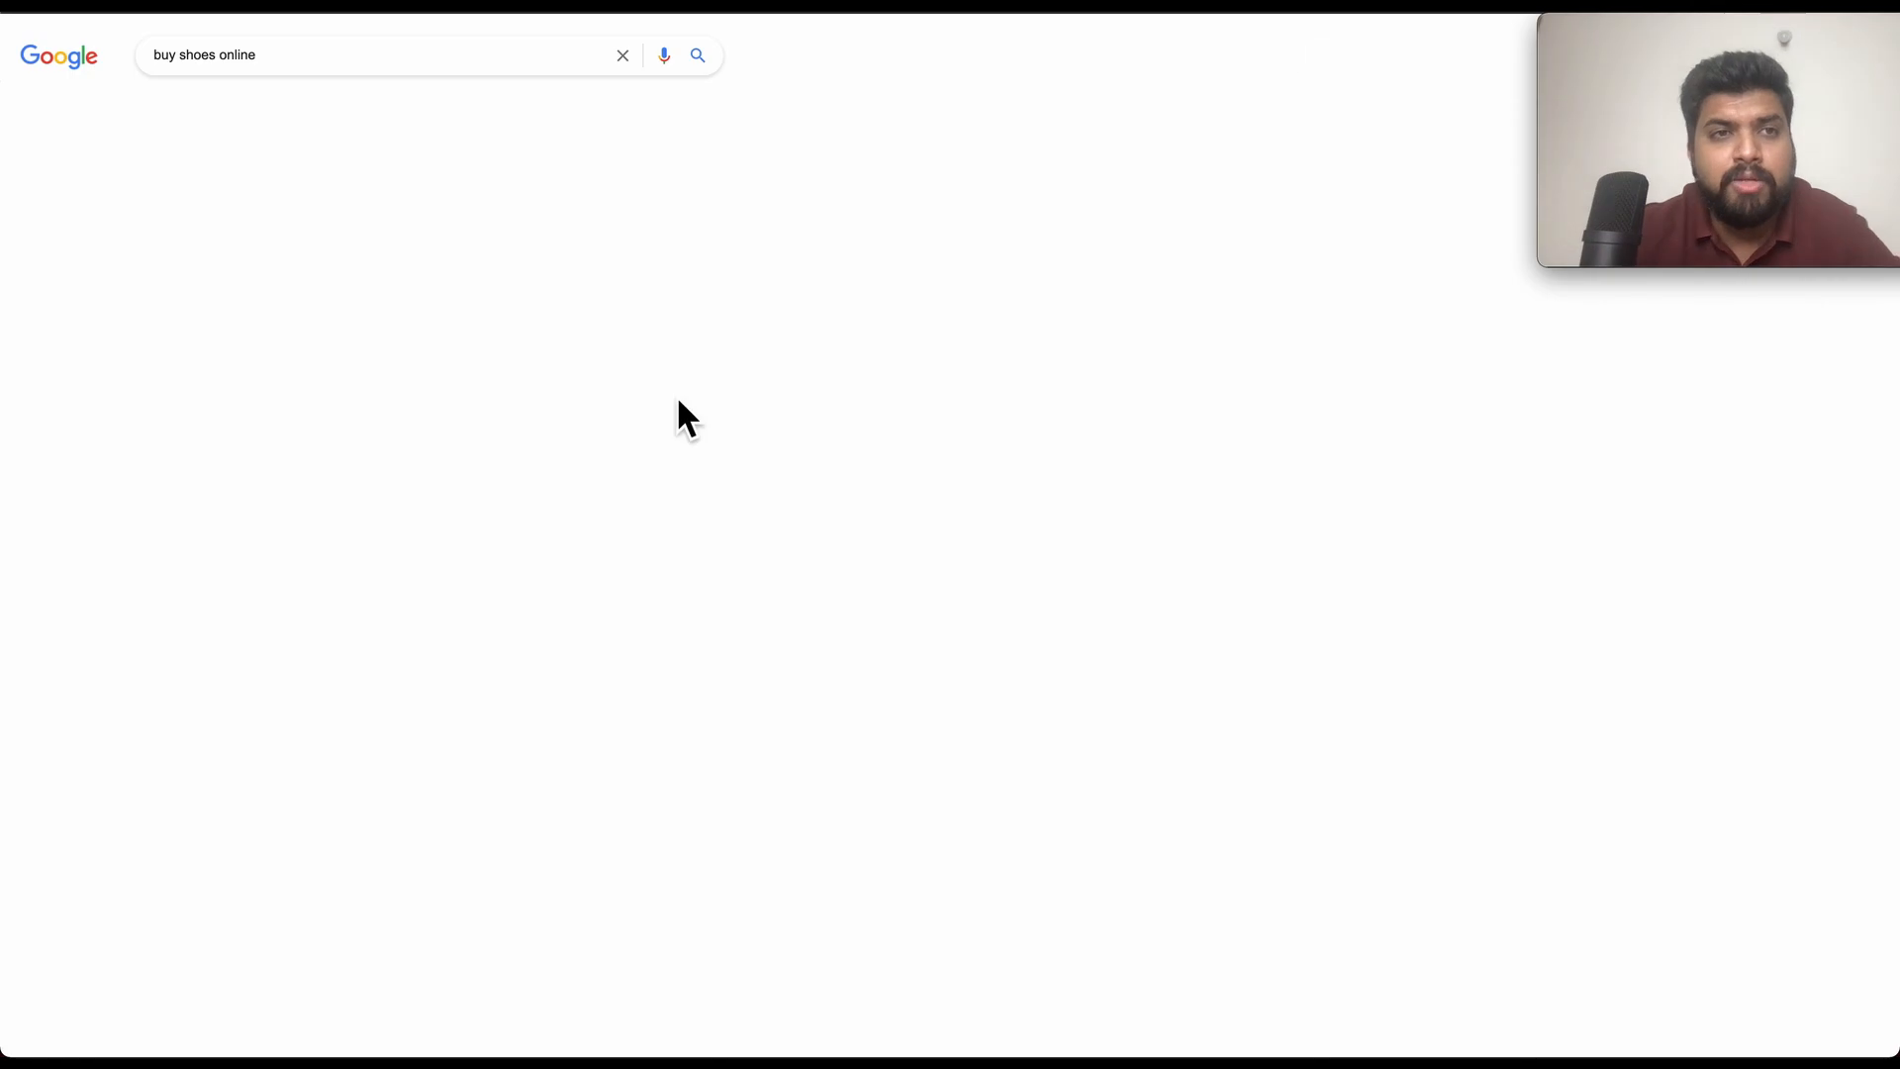
- Examine the shopping and text ads on the Google results page, comparing their headlines, descriptions and additional links
{"action": "scroll", "coordinate": [97, 700], "scroll_direction": "down", "scroll_amount": 3}
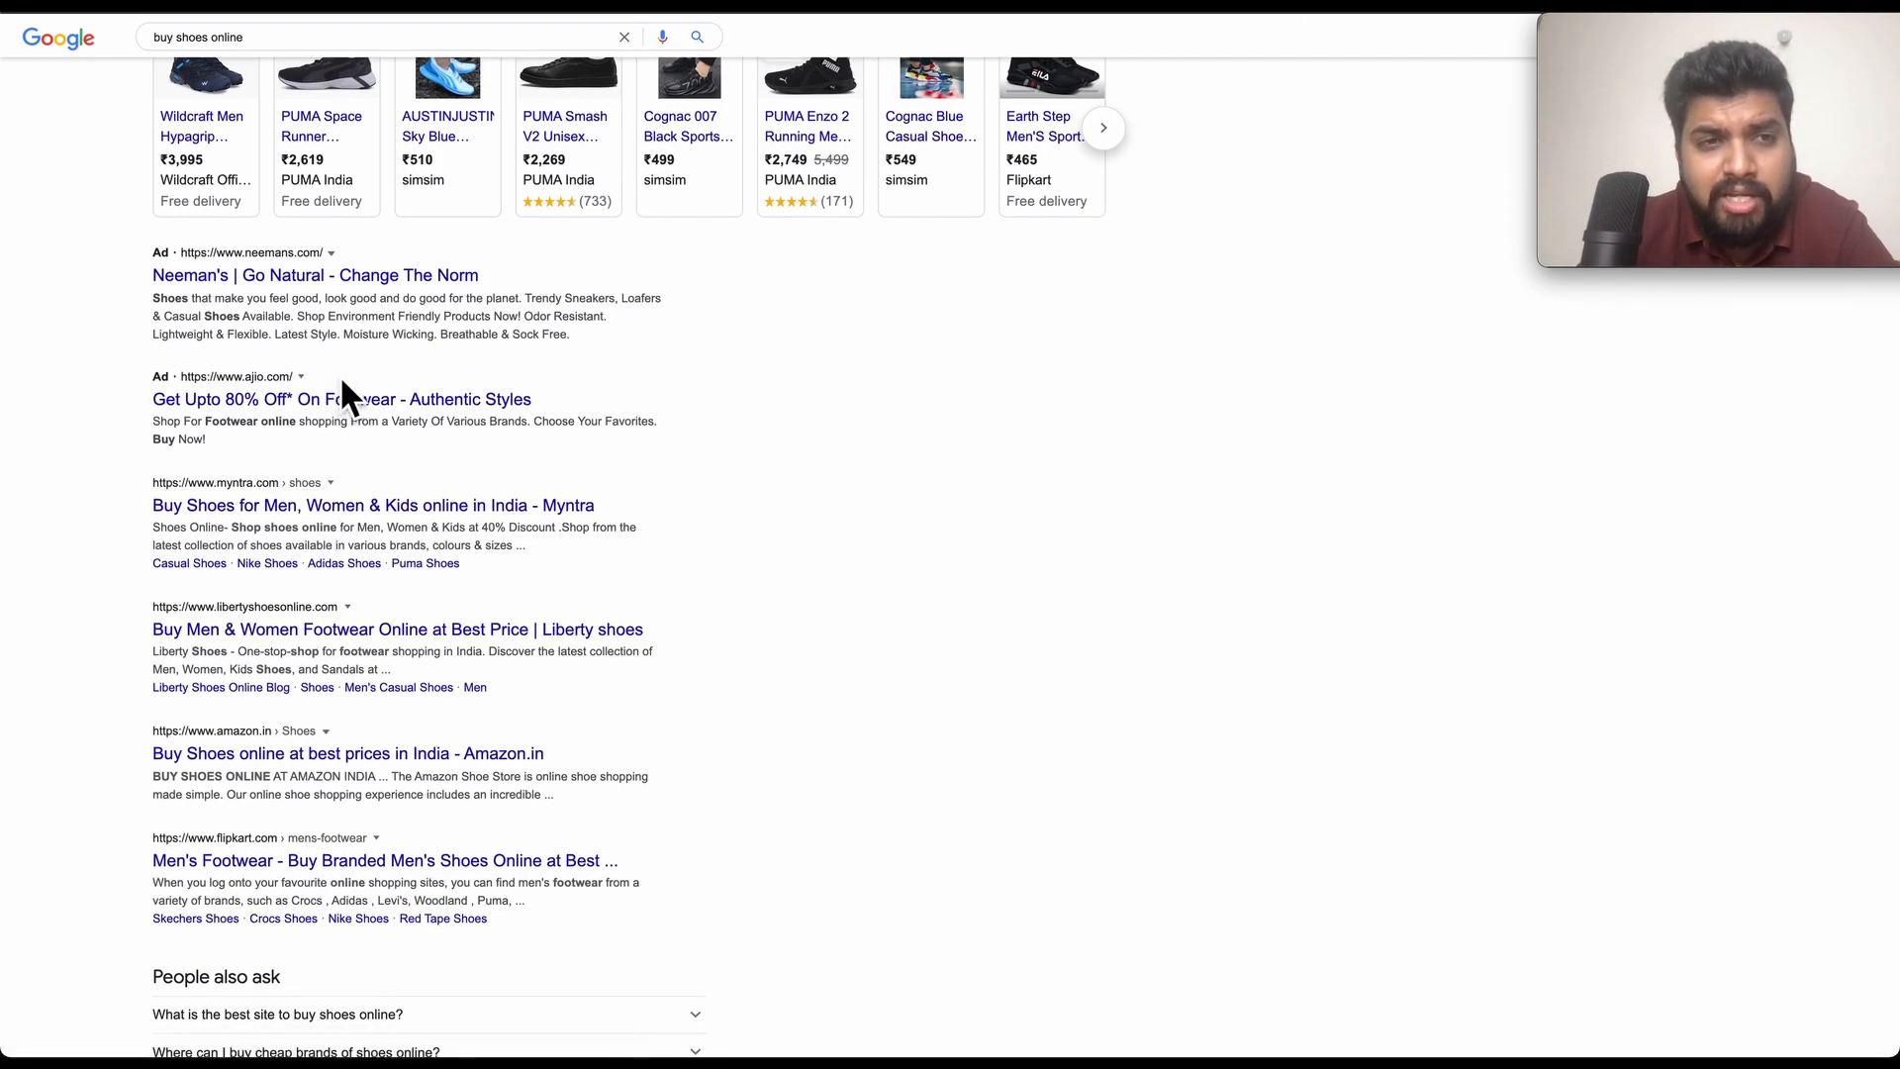
{"action": "left_click", "coordinate": [368, 401]}
{"action": "scroll", "coordinate": [358, 406], "scroll_direction": "up", "scroll_amount": 1}
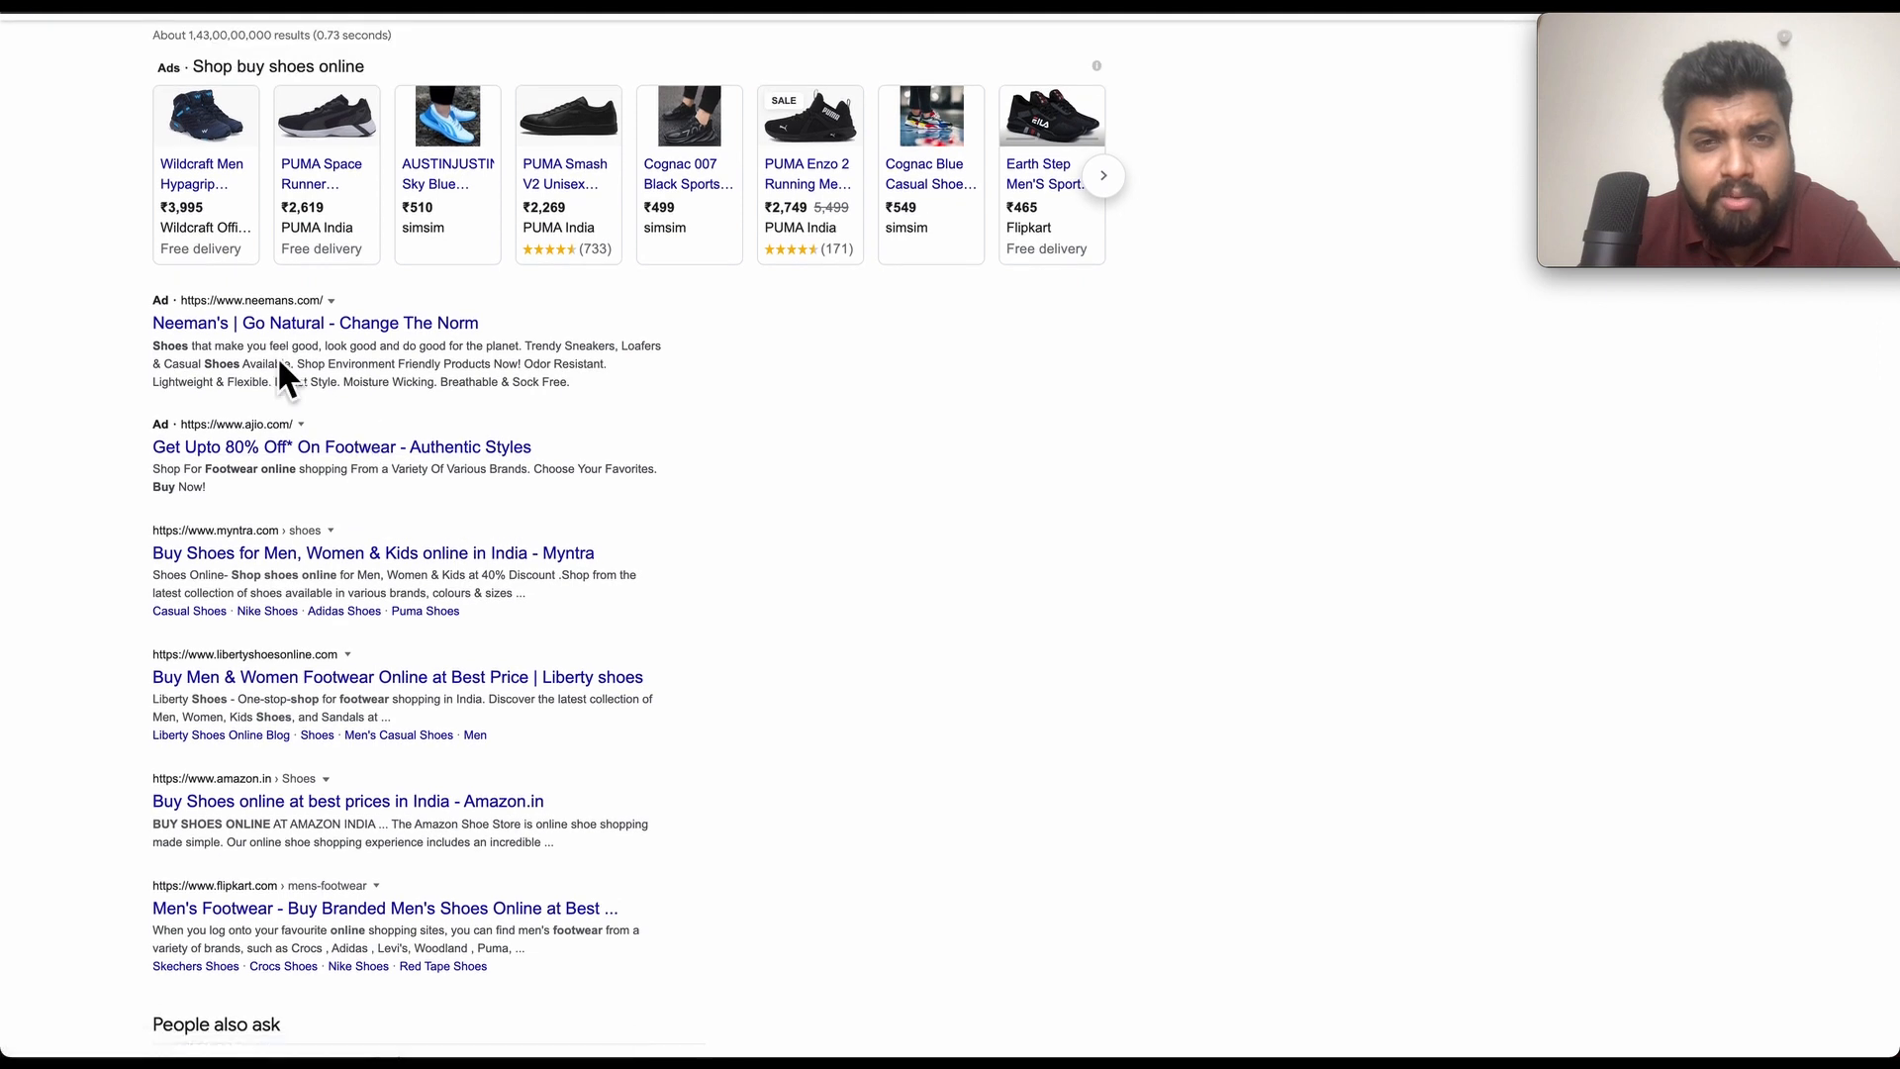
{"action": "scroll", "coordinate": [282, 367], "scroll_direction": "up", "scroll_amount": 2}
{"action": "scroll", "coordinate": [306, 536], "scroll_direction": "down", "scroll_amount": 5}
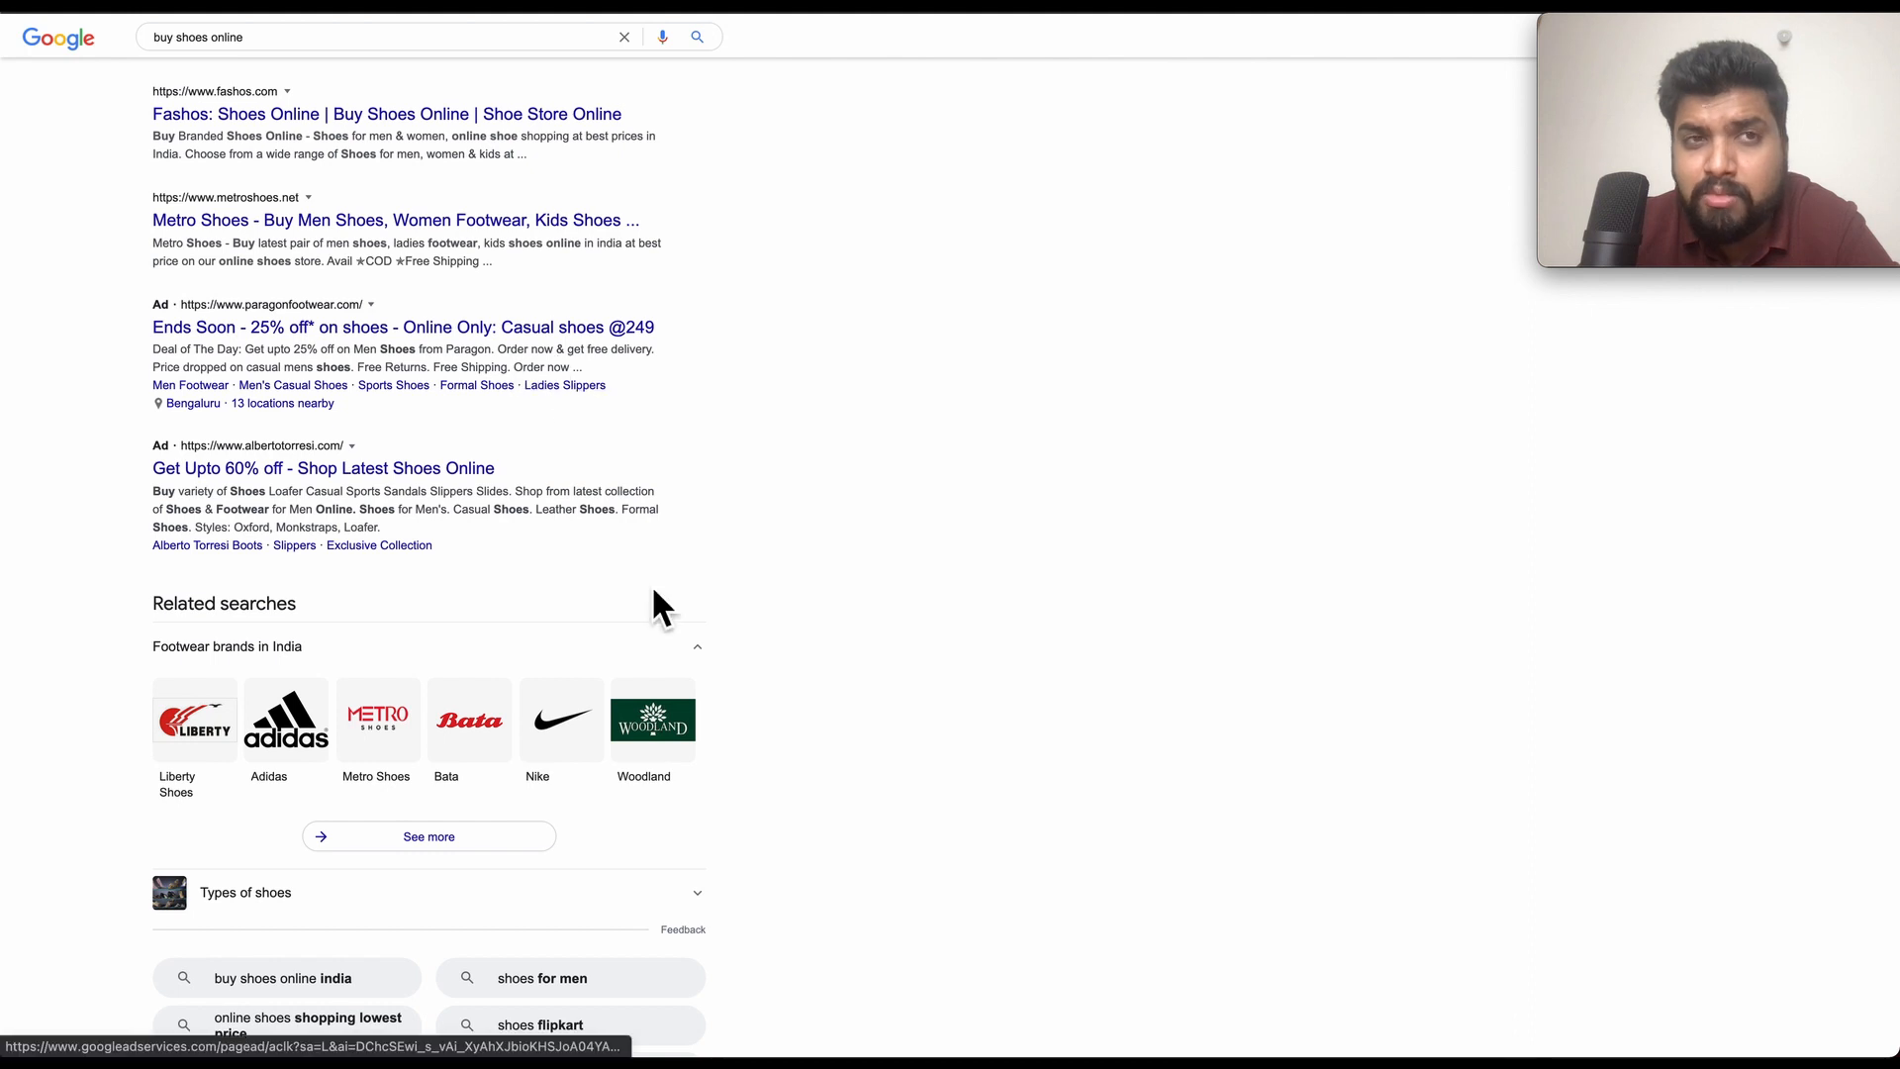
- Return to the new campaign in Google Ads, save its settings and continue to the following stage
{"action": "key", "text": "ctrl+Tab"}
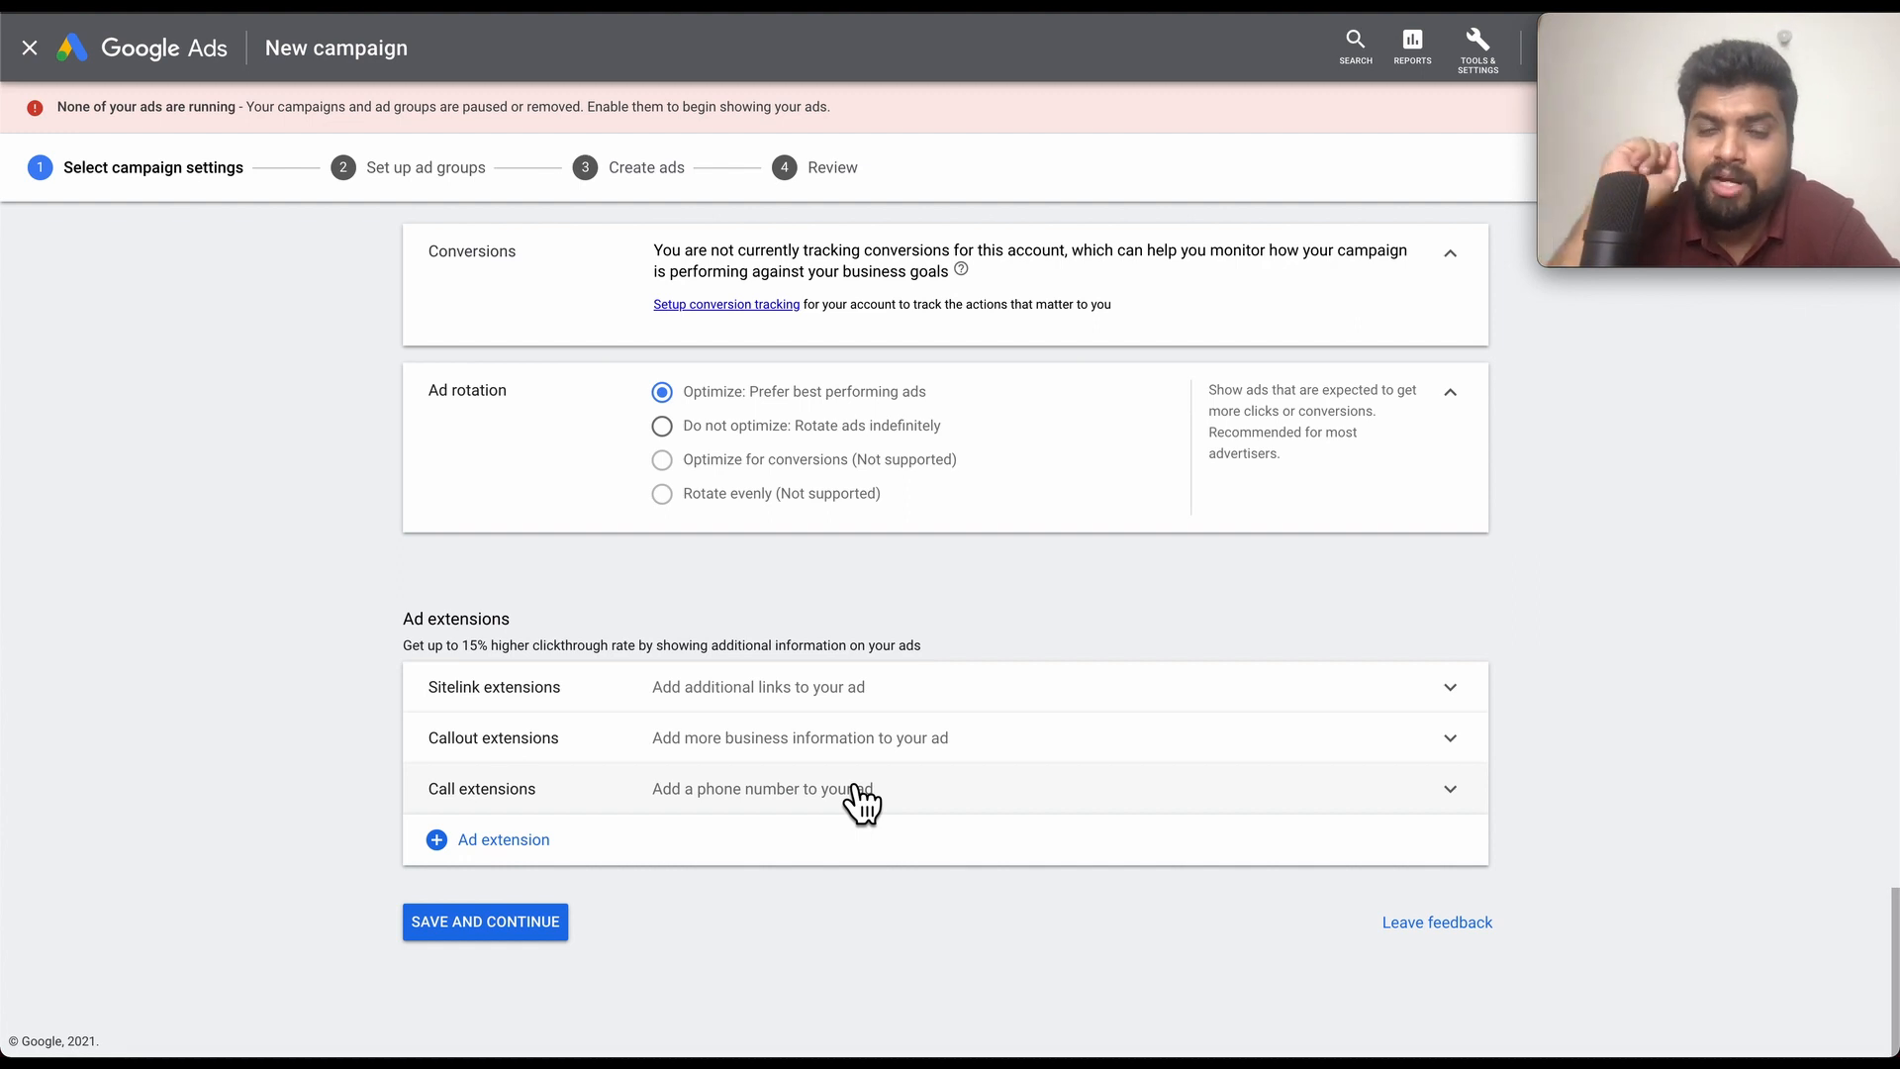
{"action": "left_click", "coordinate": [501, 930]}
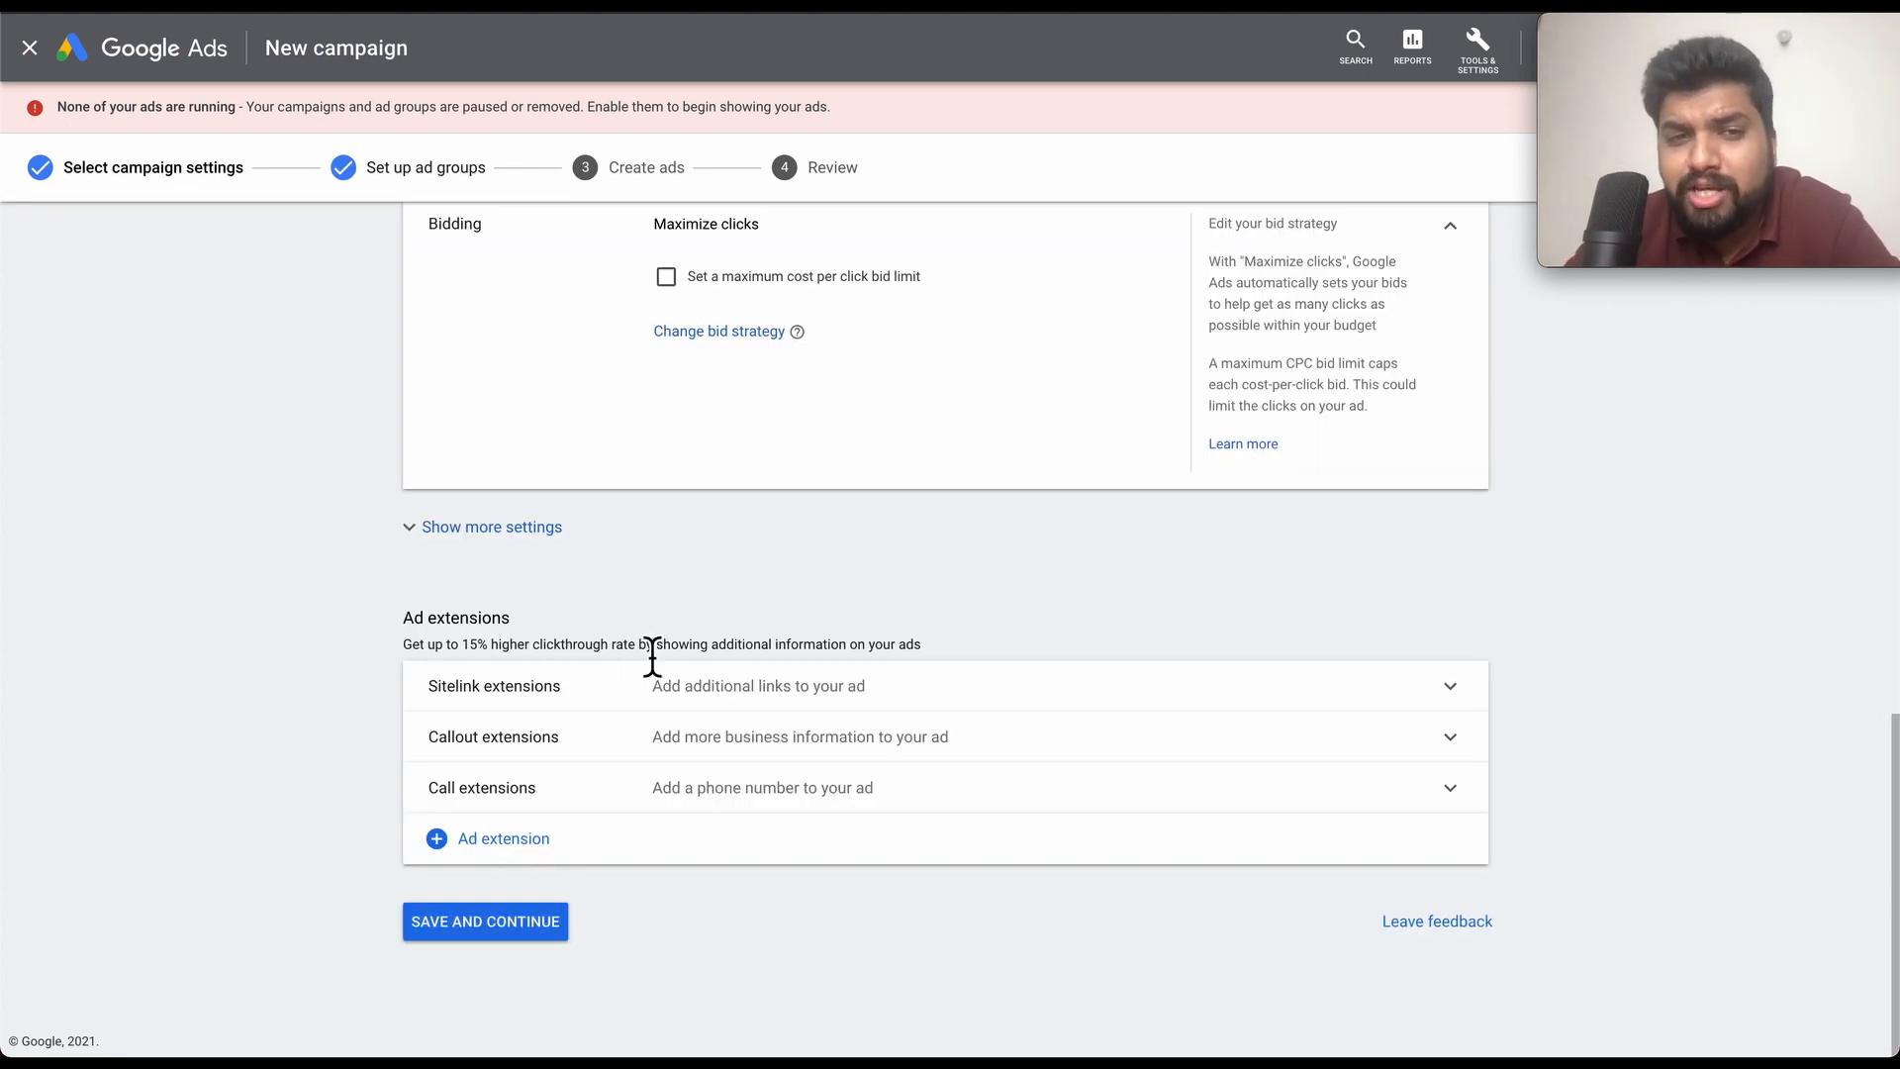
- Review the Bidding section with its Maximize clicks strategy and the option for a maximum cost per click bid limit
{"action": "scroll", "coordinate": [841, 439], "scroll_direction": "up", "scroll_amount": 1}
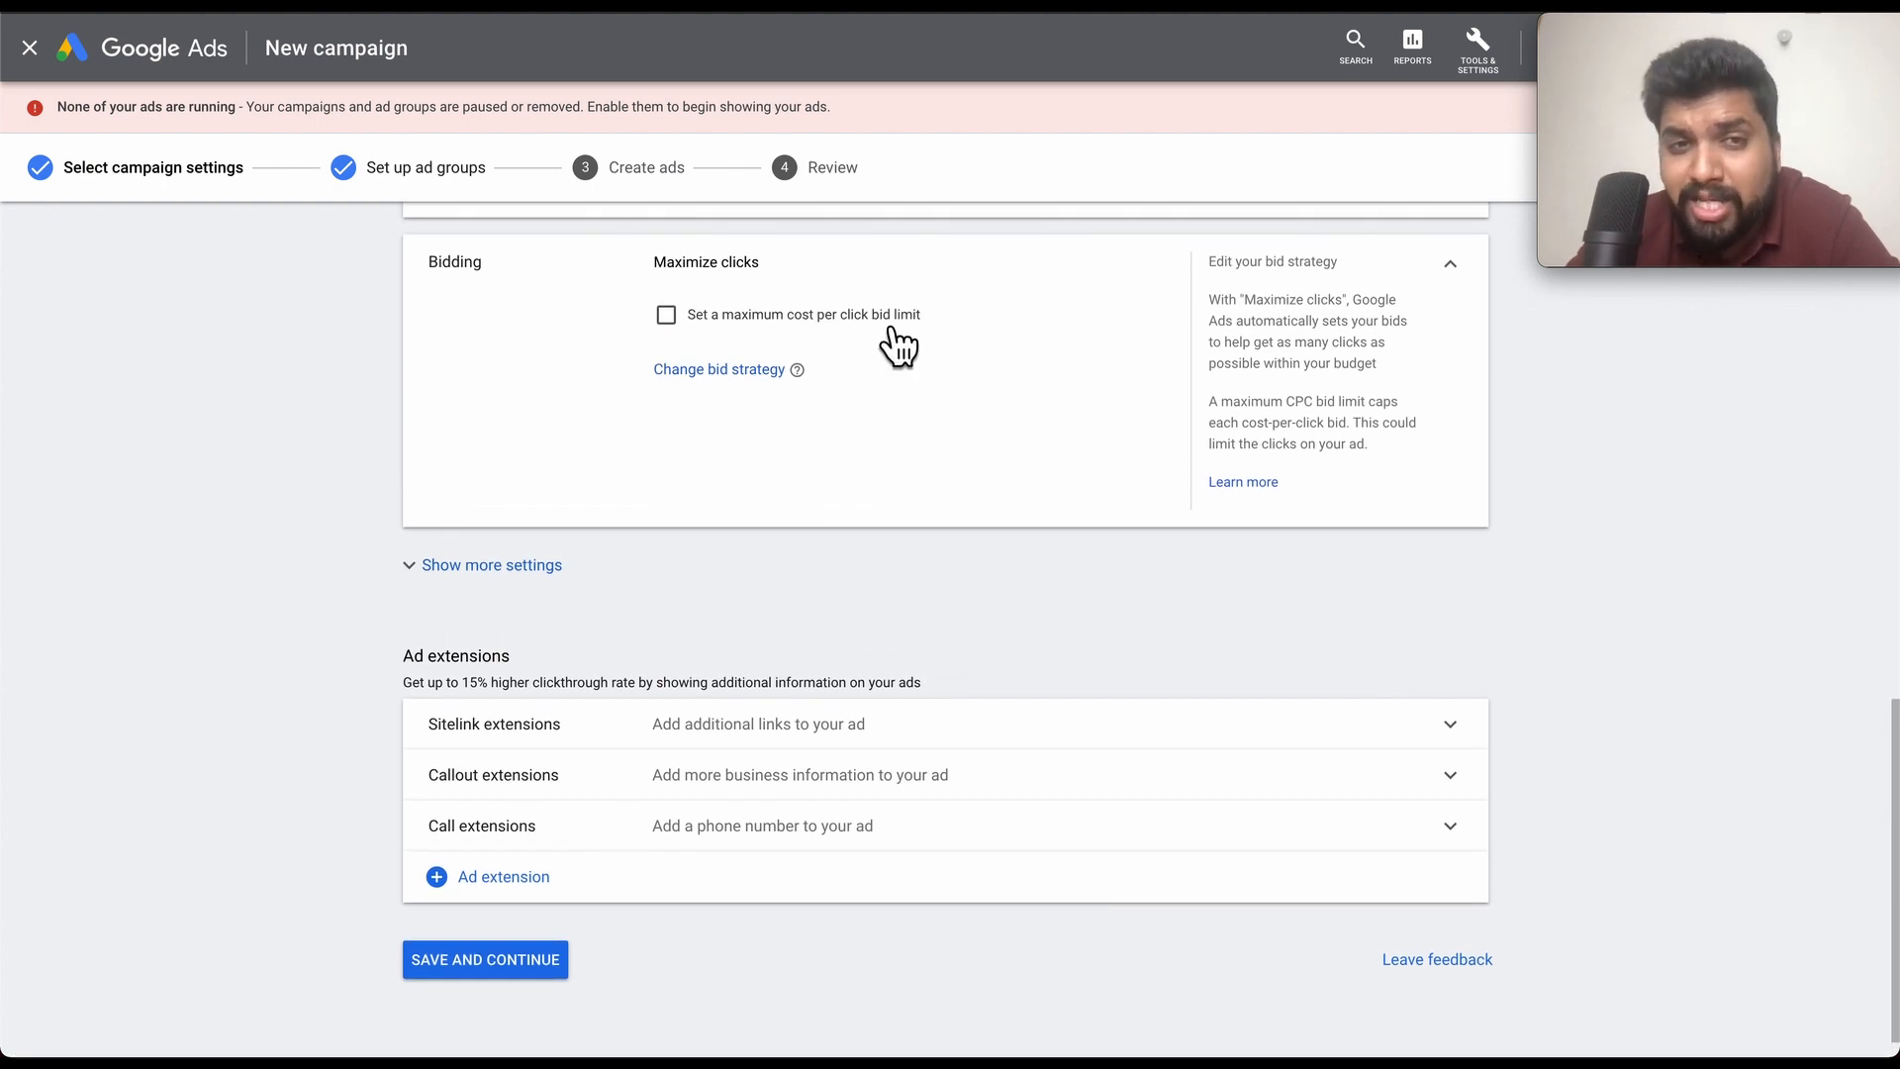
{"action": "scroll", "coordinate": [878, 331], "scroll_direction": "up", "scroll_amount": 1}
{"action": "scroll", "coordinate": [818, 458], "scroll_direction": "up", "scroll_amount": 2}
{"action": "mouse_move", "coordinate": [804, 462]}
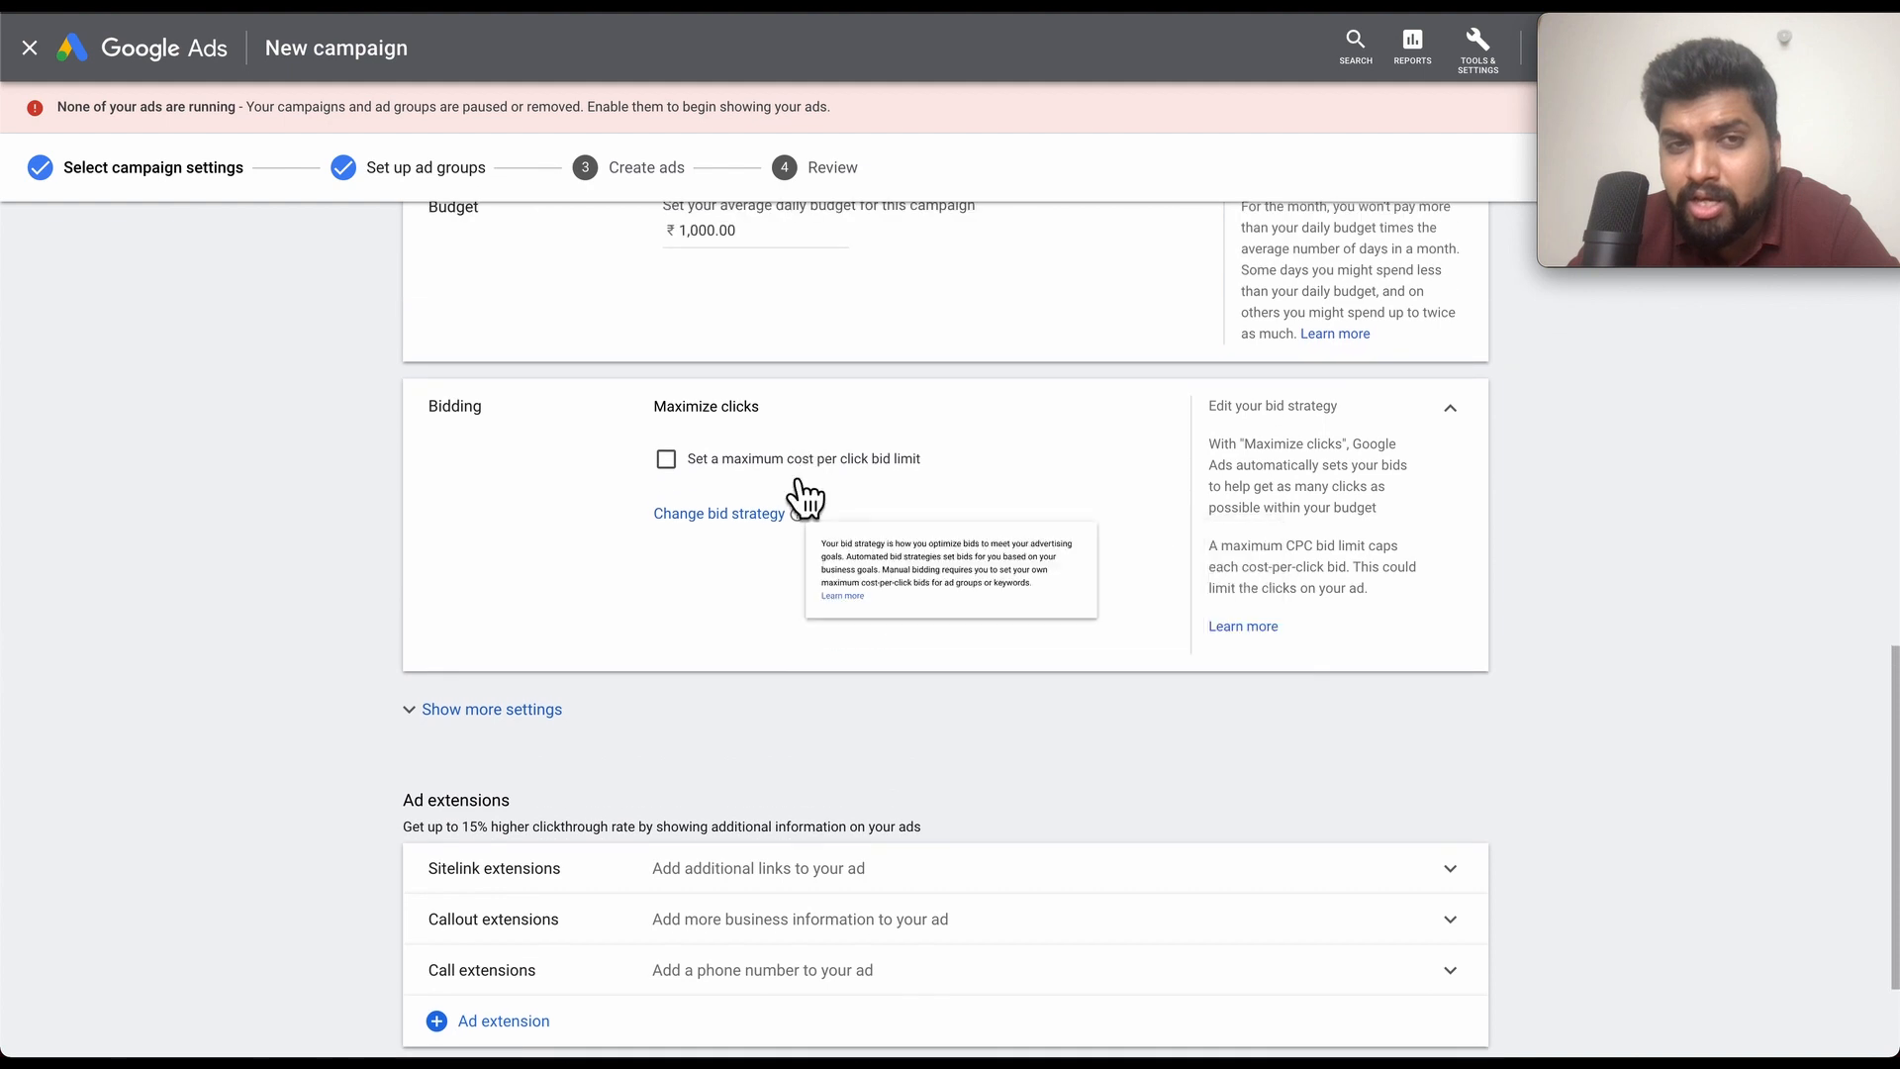
{"action": "scroll", "coordinate": [758, 554], "scroll_direction": "up", "scroll_amount": 1}
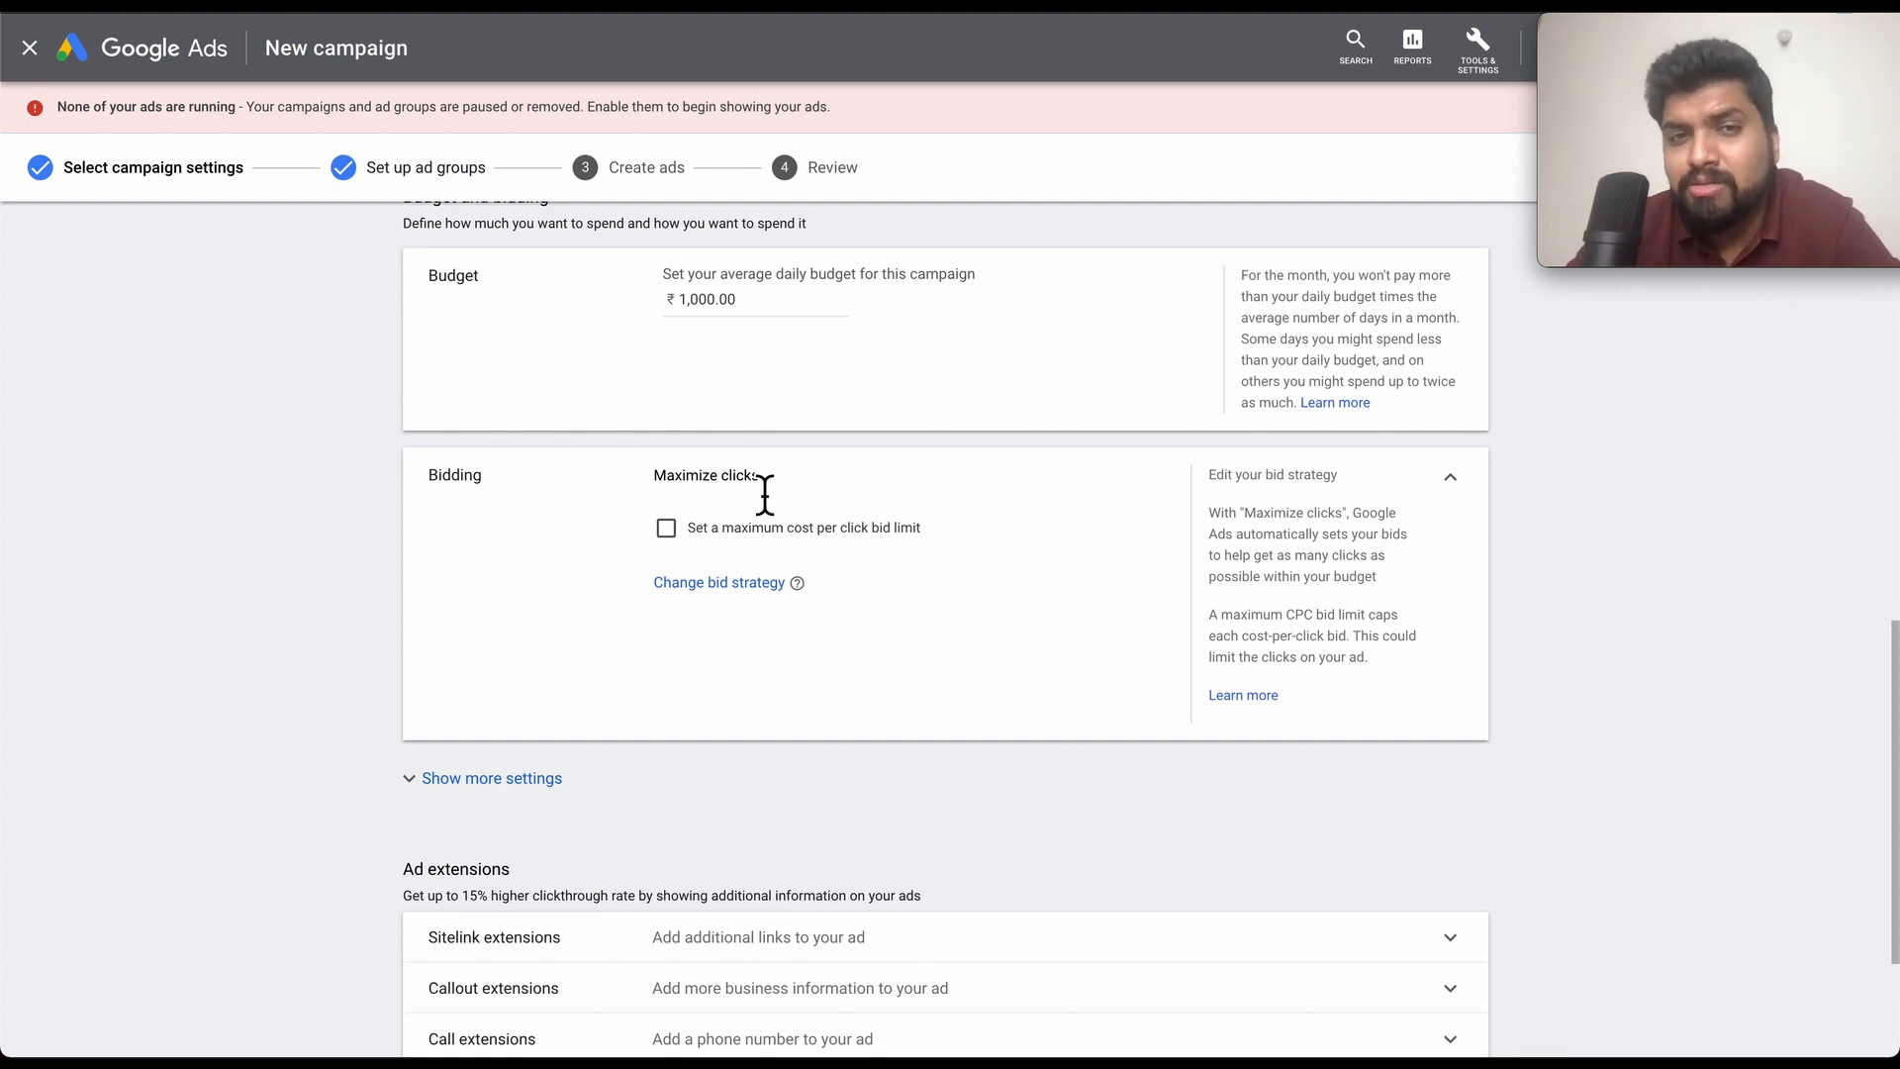
- Check the average daily budget set for the campaign, highlighting its amount
{"action": "scroll", "coordinate": [844, 521], "scroll_direction": "up", "scroll_amount": 3}
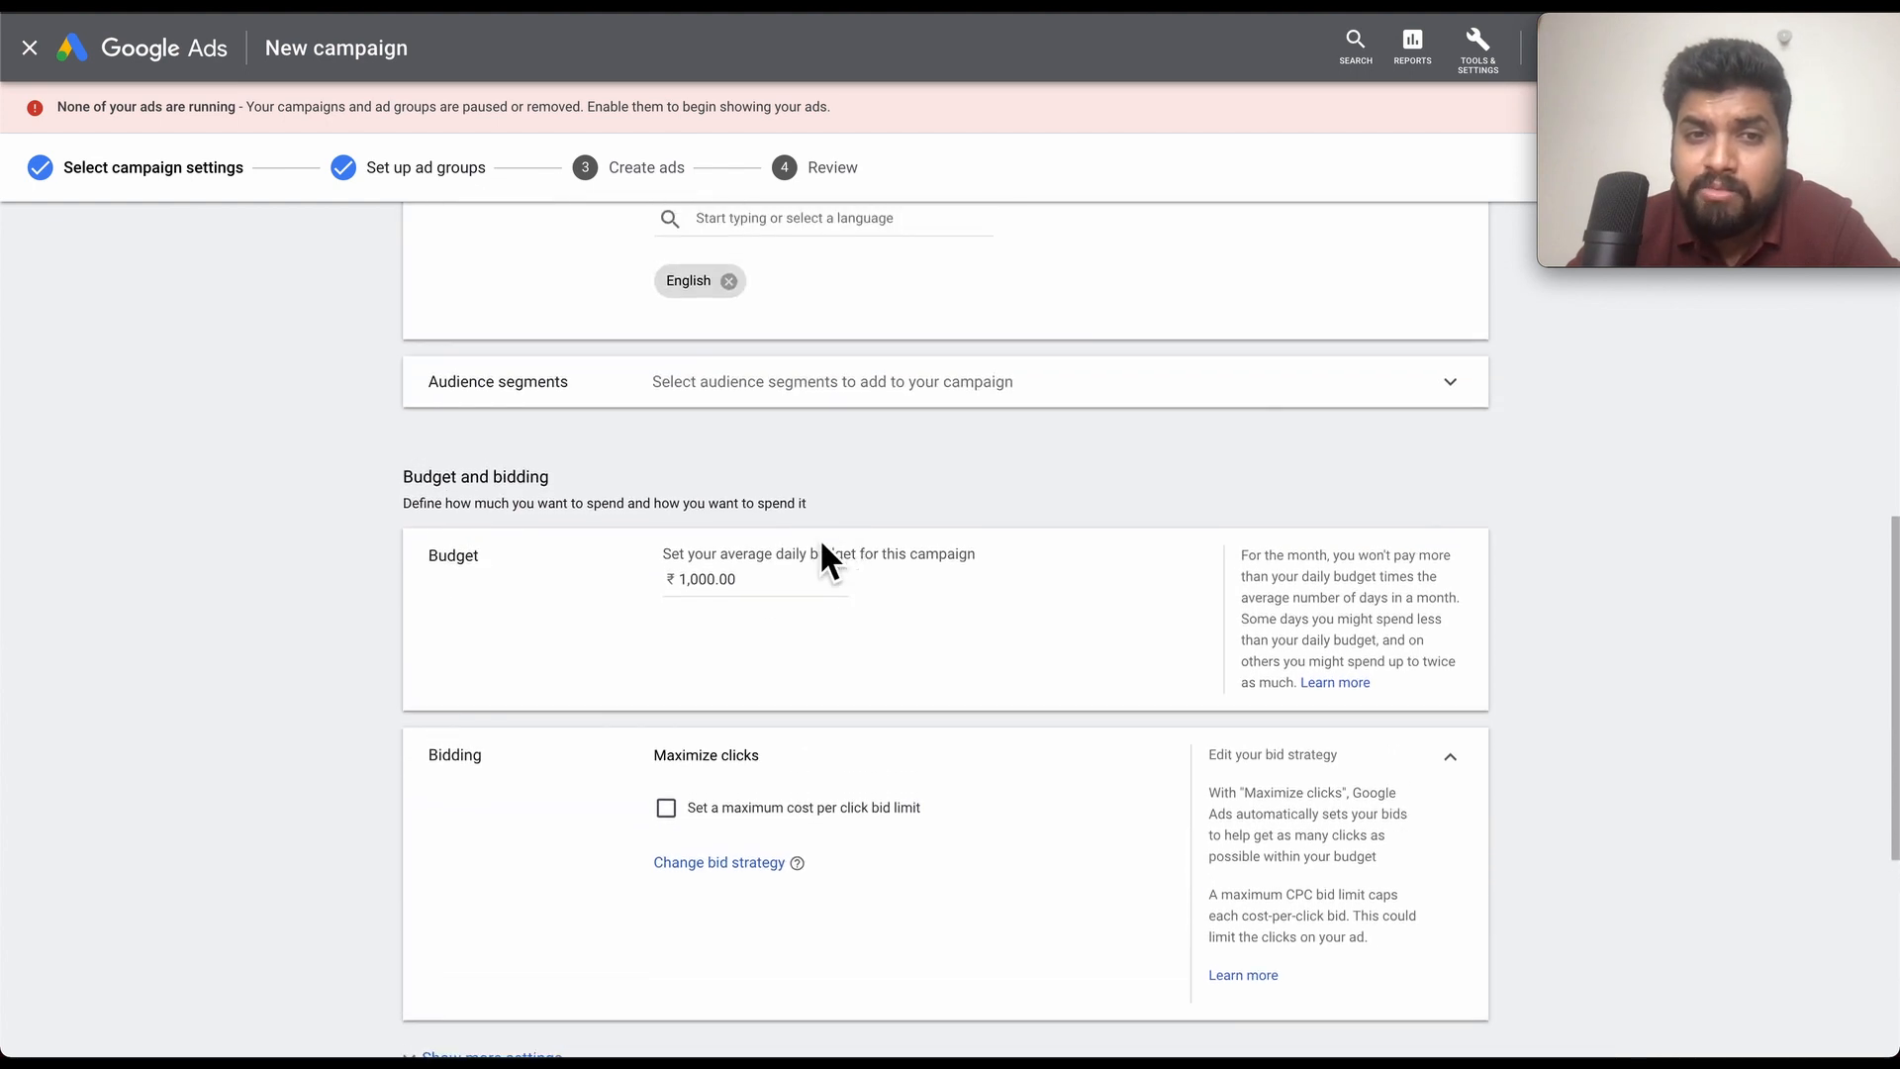
{"action": "left_click", "coordinate": [767, 592]}
{"action": "double_click", "coordinate": [767, 592]}
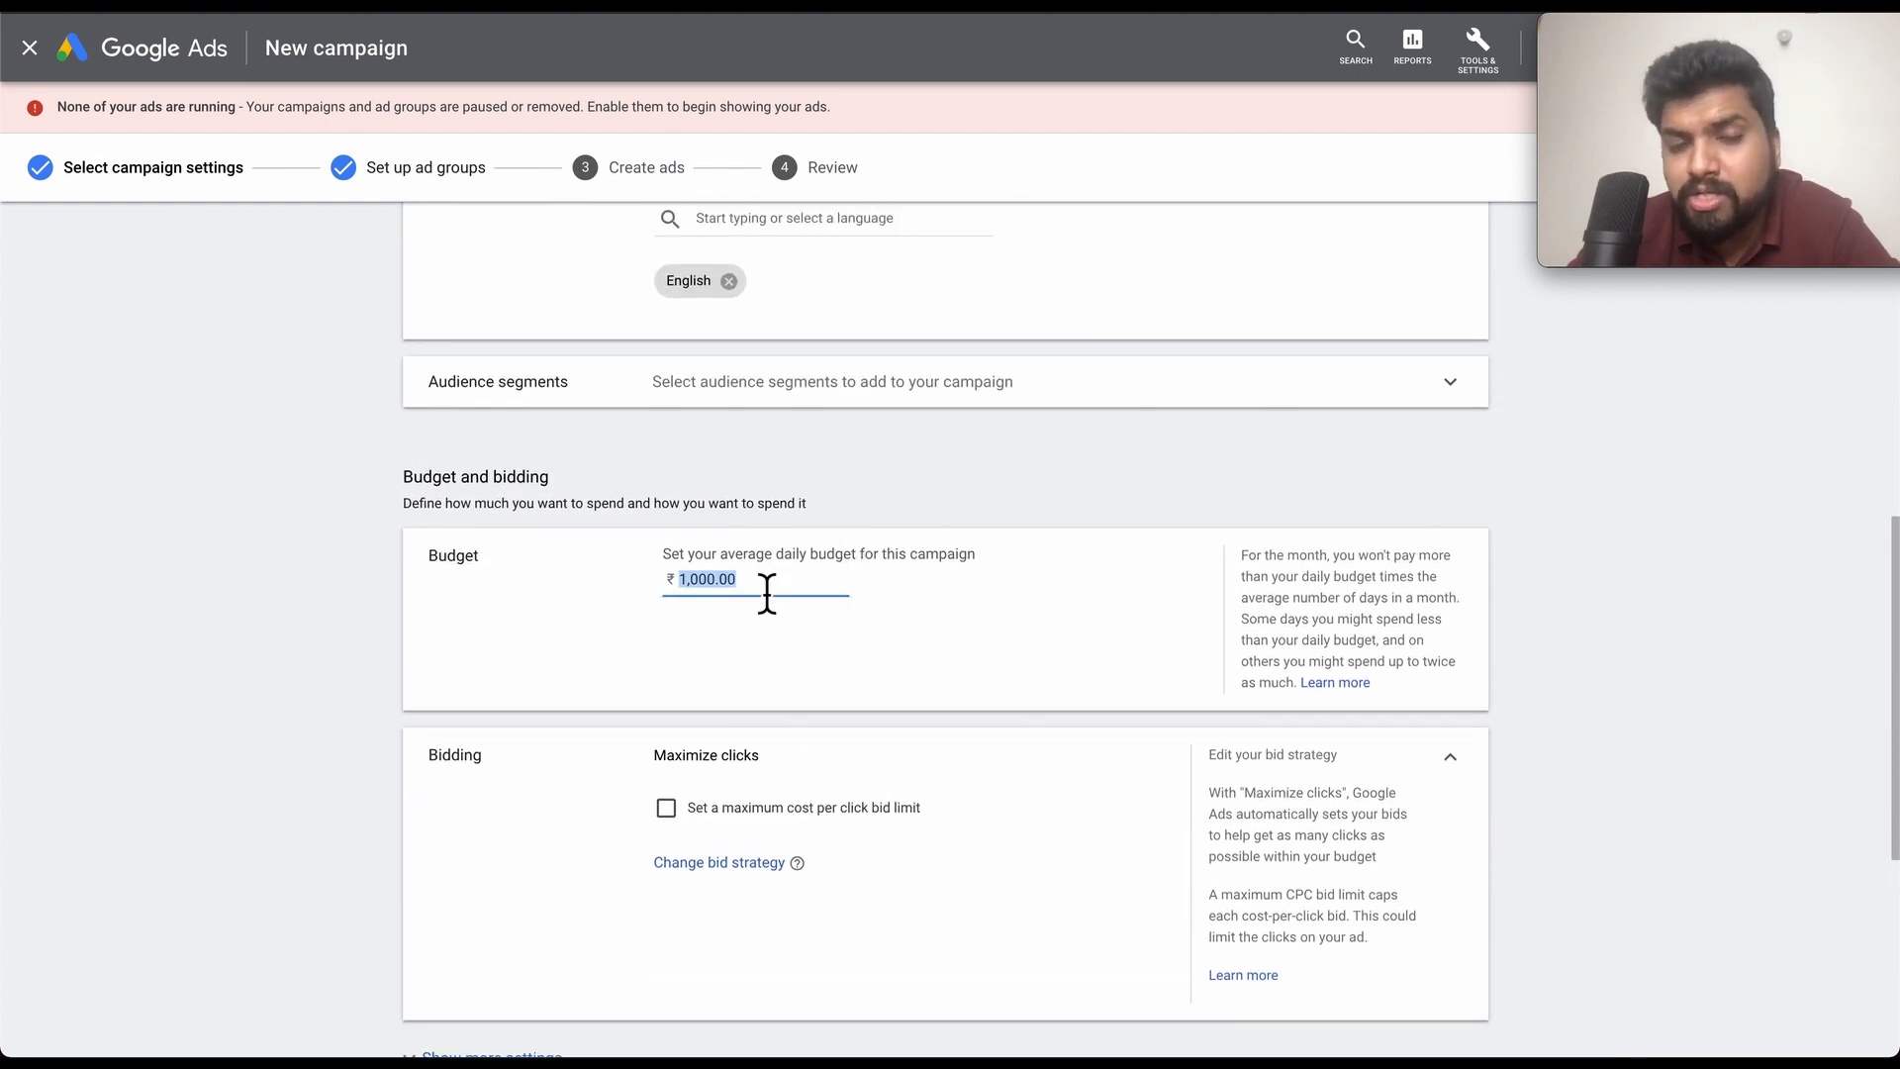
{"action": "left_click", "coordinate": [767, 592]}
{"action": "double_click", "coordinate": [768, 592]}
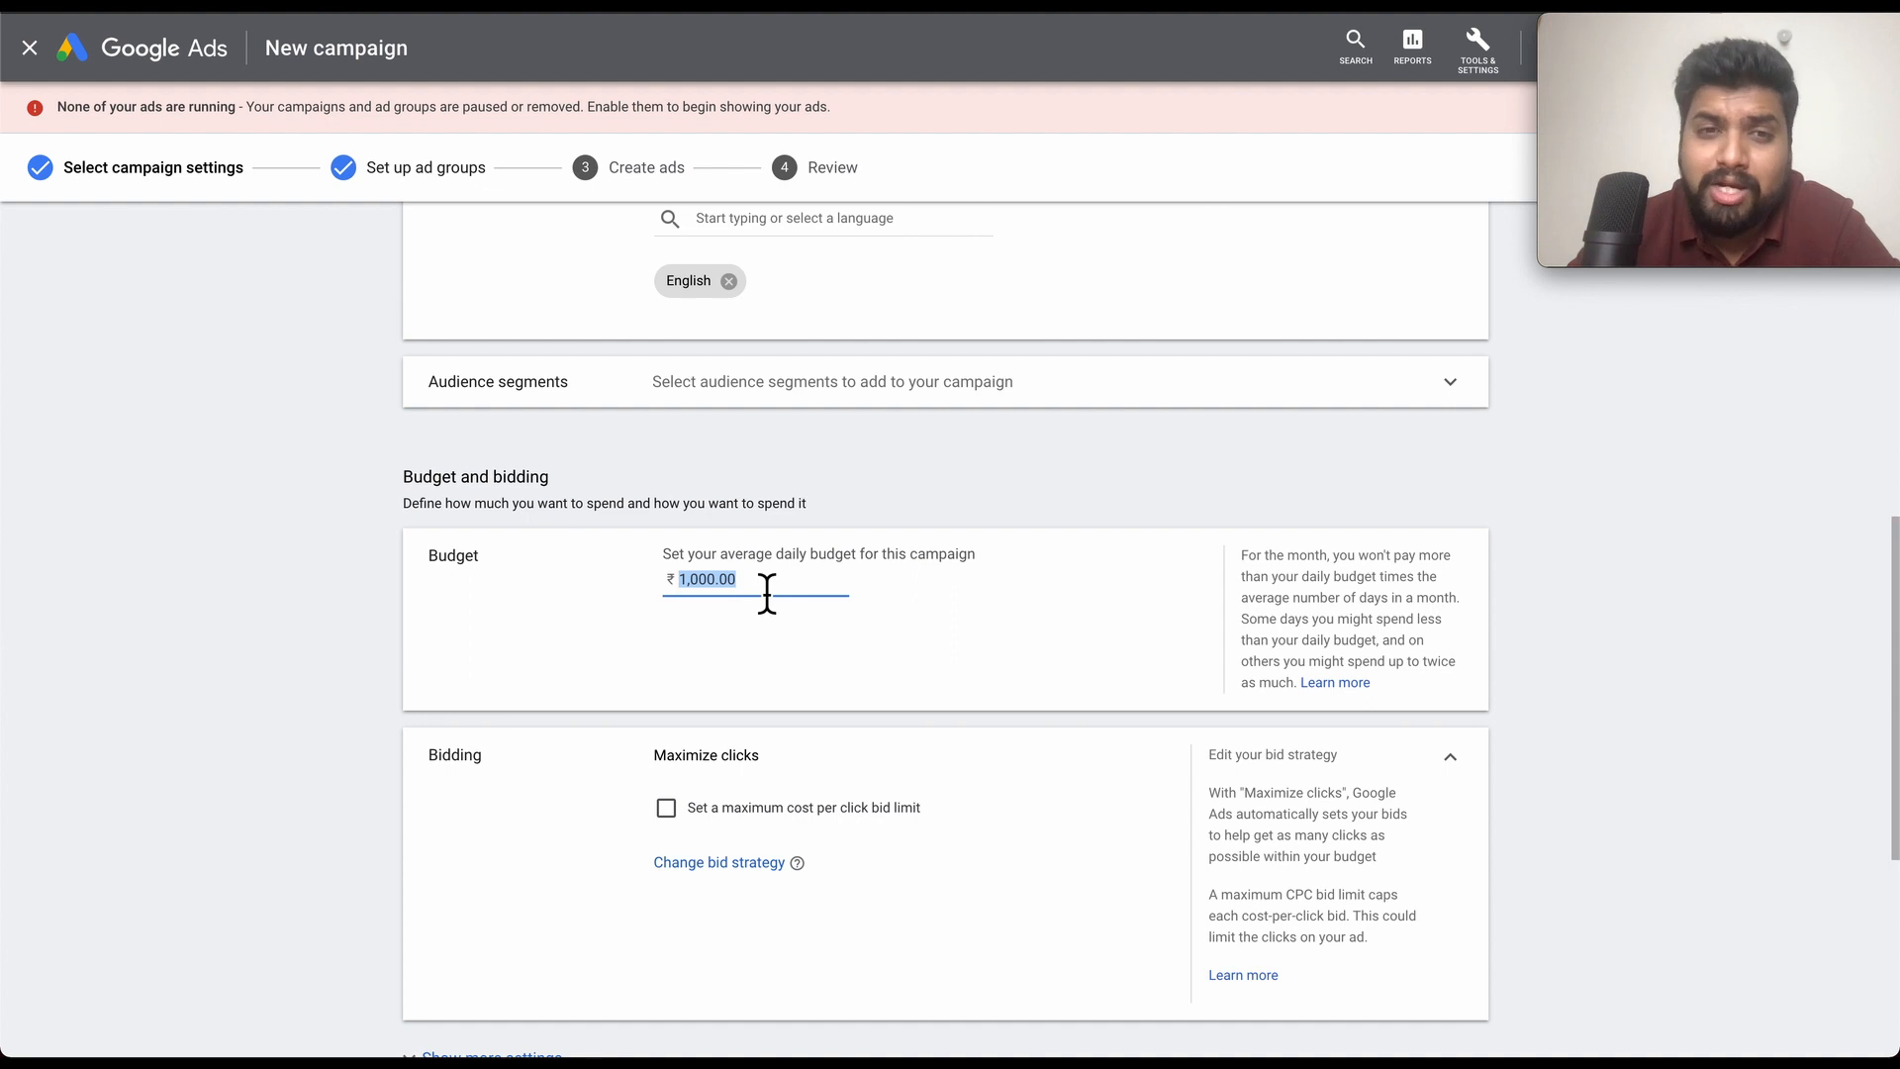
{"action": "left_click", "coordinate": [703, 590]}
{"action": "double_click", "coordinate": [704, 590]}
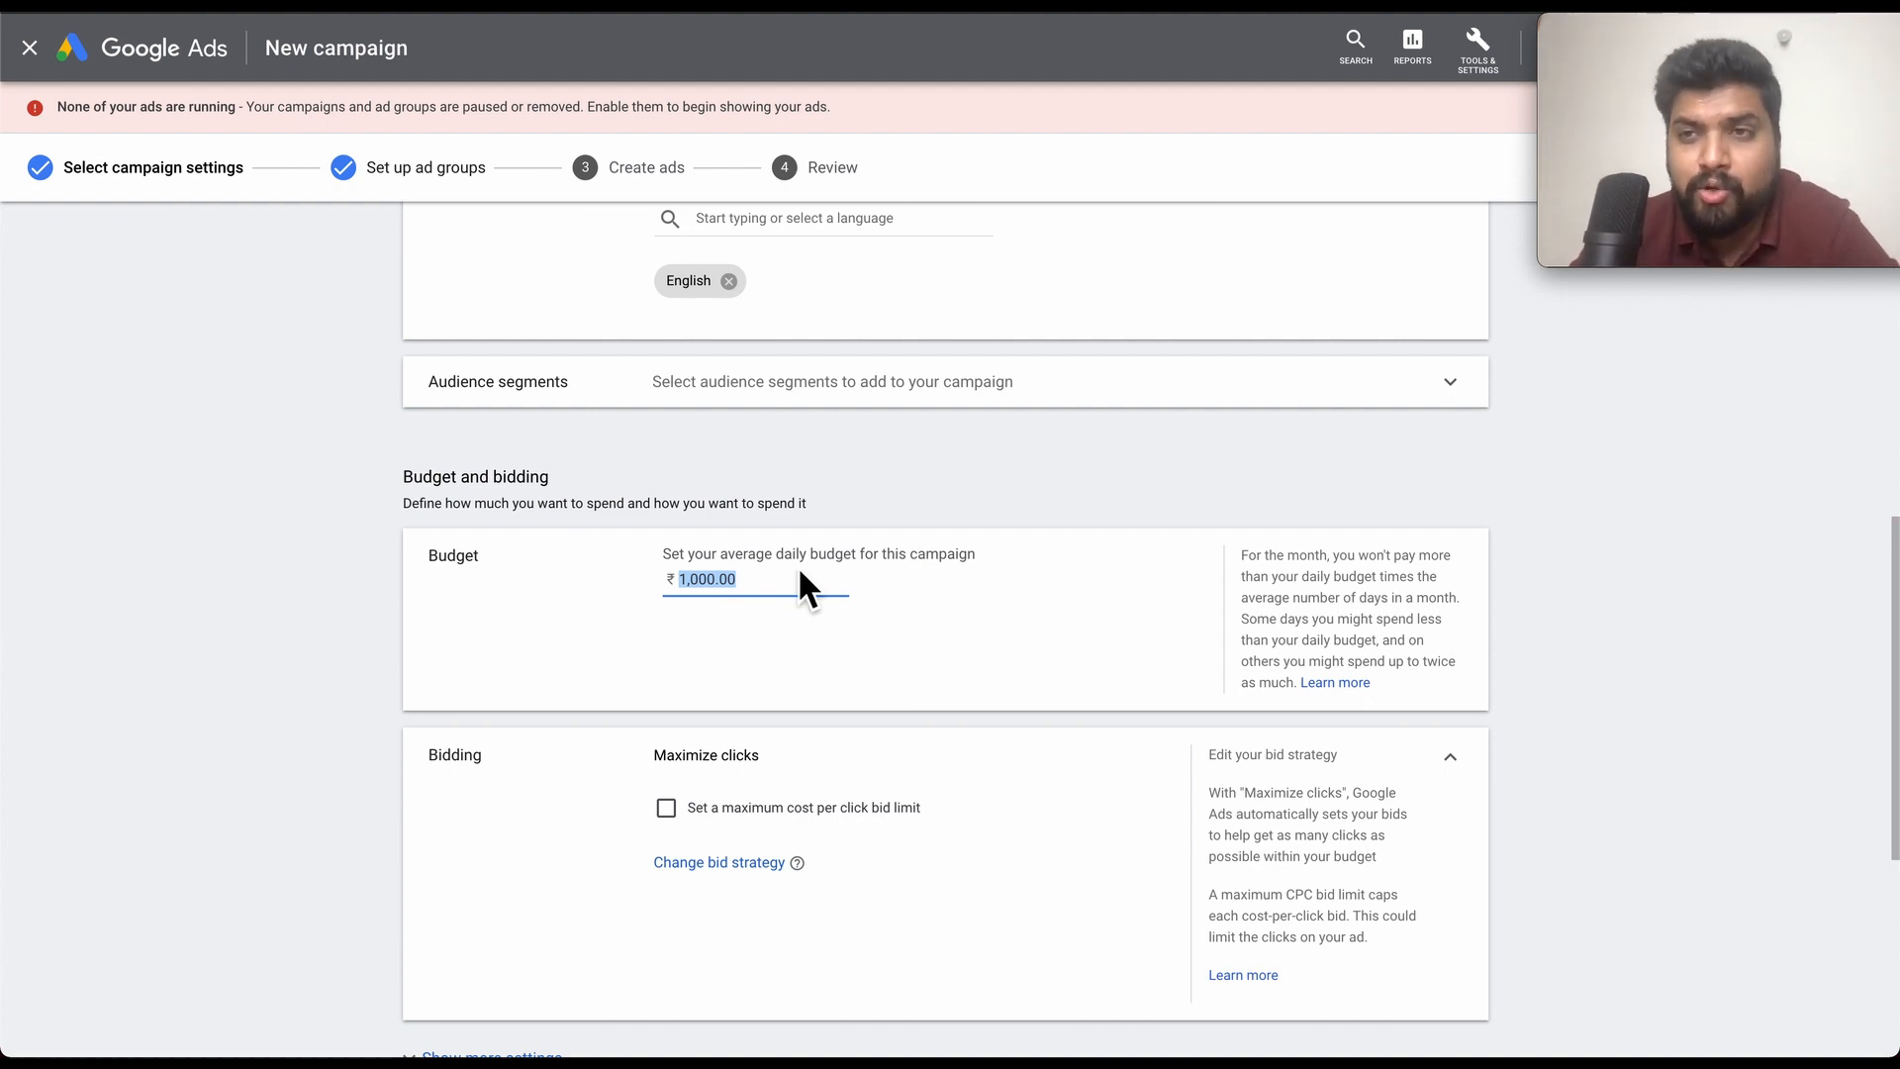
{"action": "left_click", "coordinate": [774, 583]}
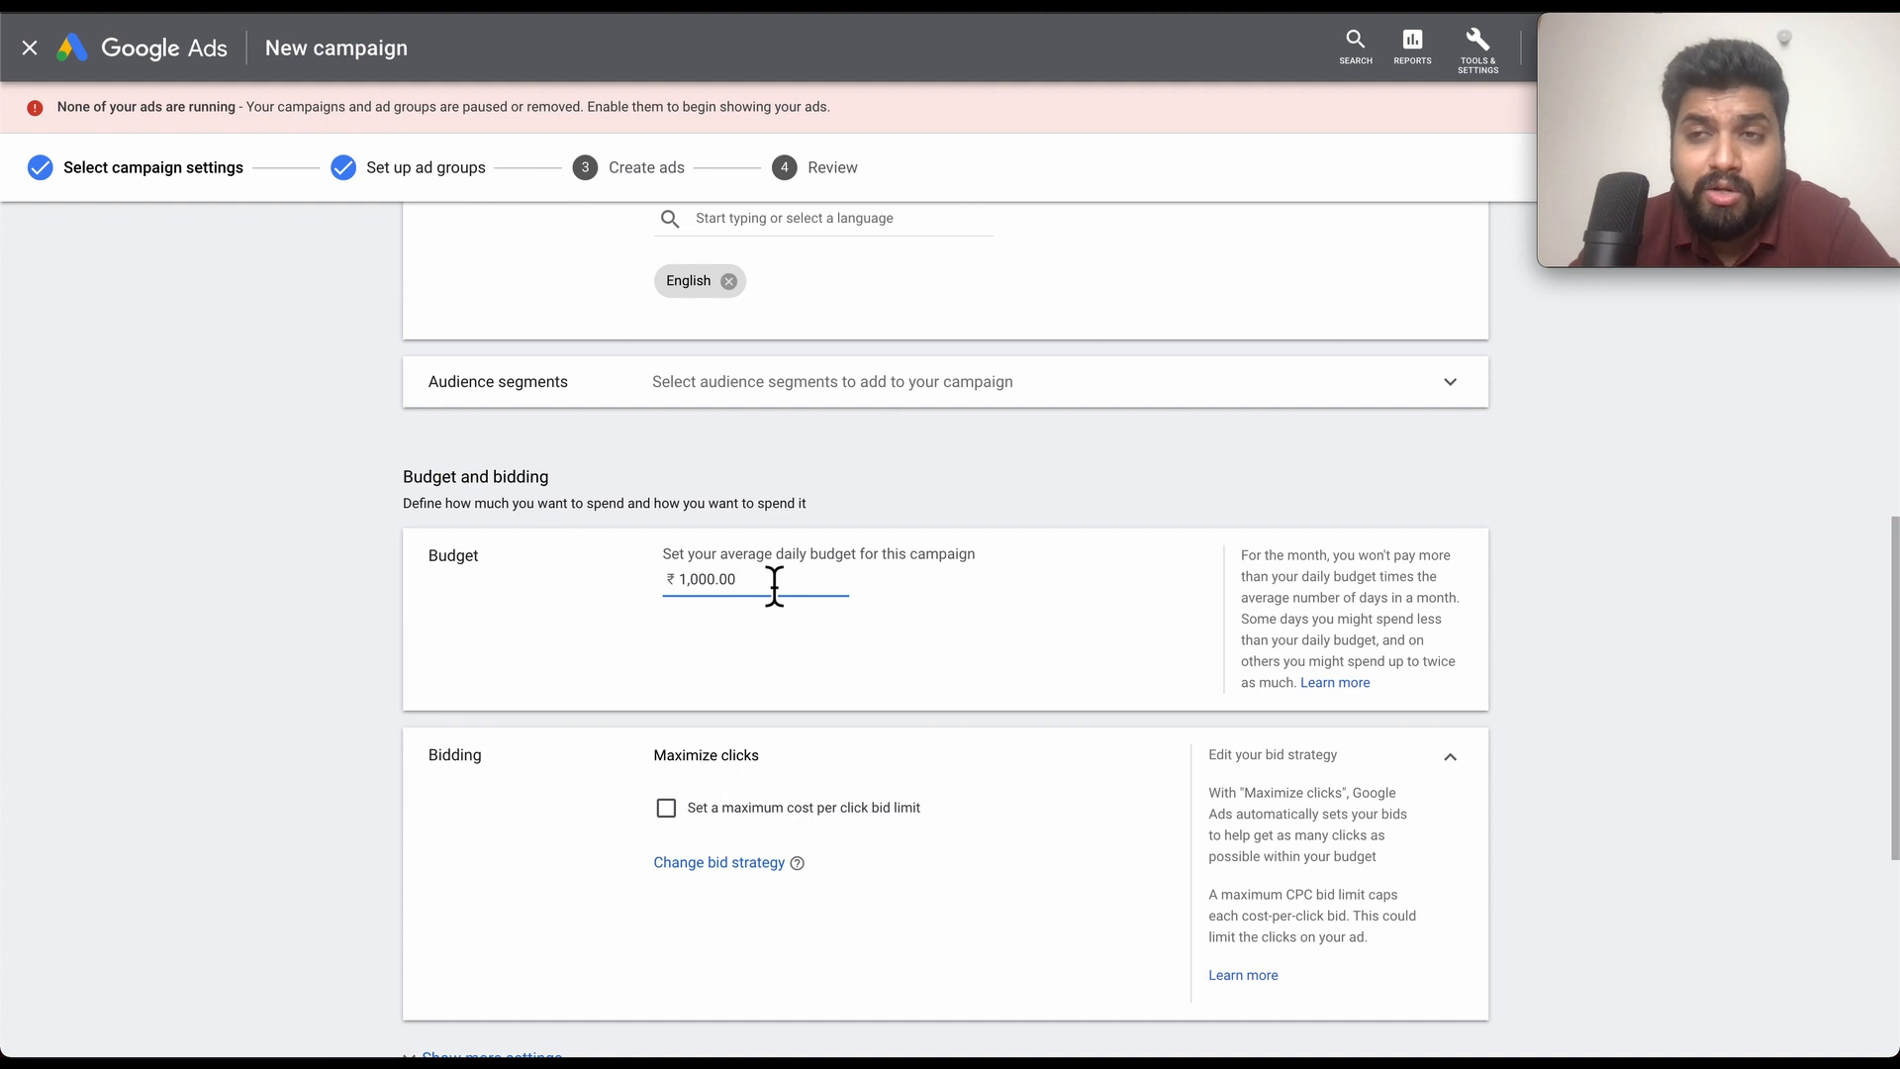
- Expand the Audience segments section and view the suggested segments without selecting any
{"action": "scroll", "coordinate": [774, 584], "scroll_direction": "up", "scroll_amount": 1}
{"action": "scroll", "coordinate": [774, 584], "scroll_direction": "up", "scroll_amount": 3}
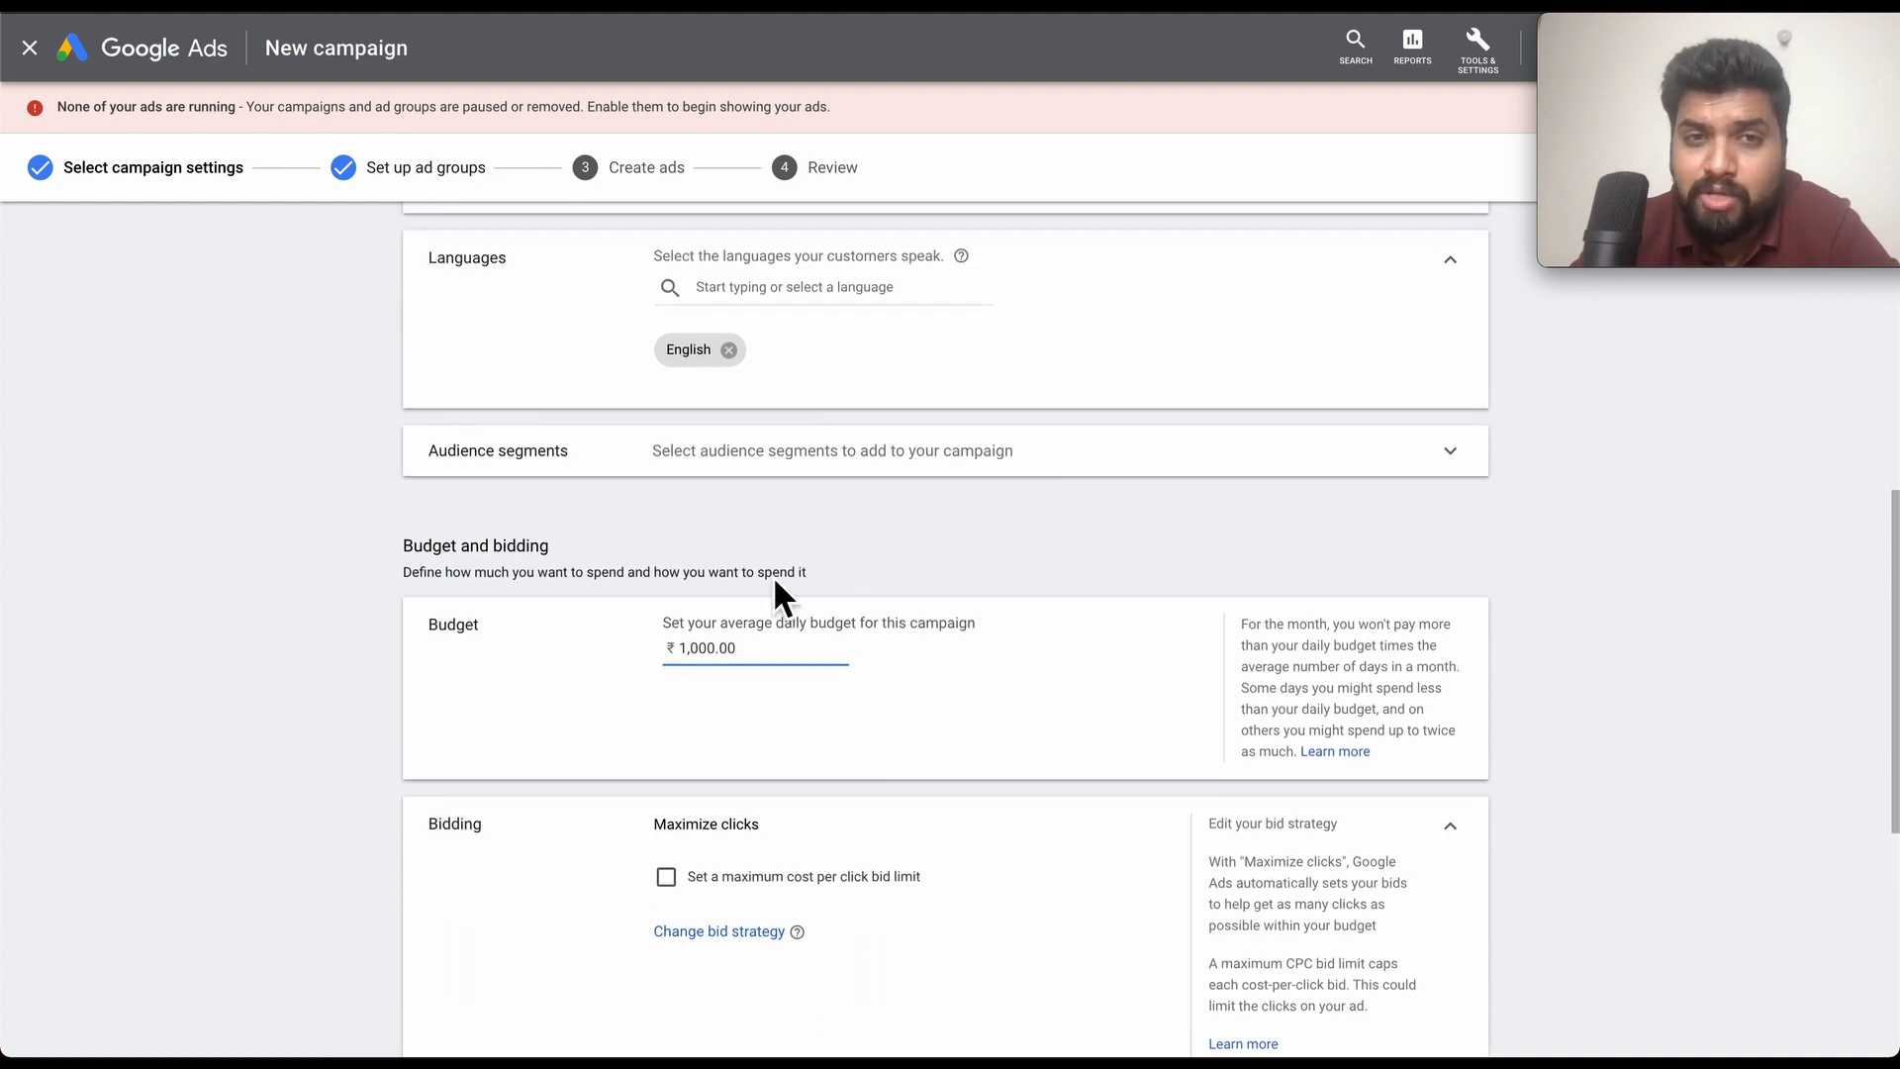
{"action": "scroll", "coordinate": [859, 495], "scroll_direction": "up", "scroll_amount": 2}
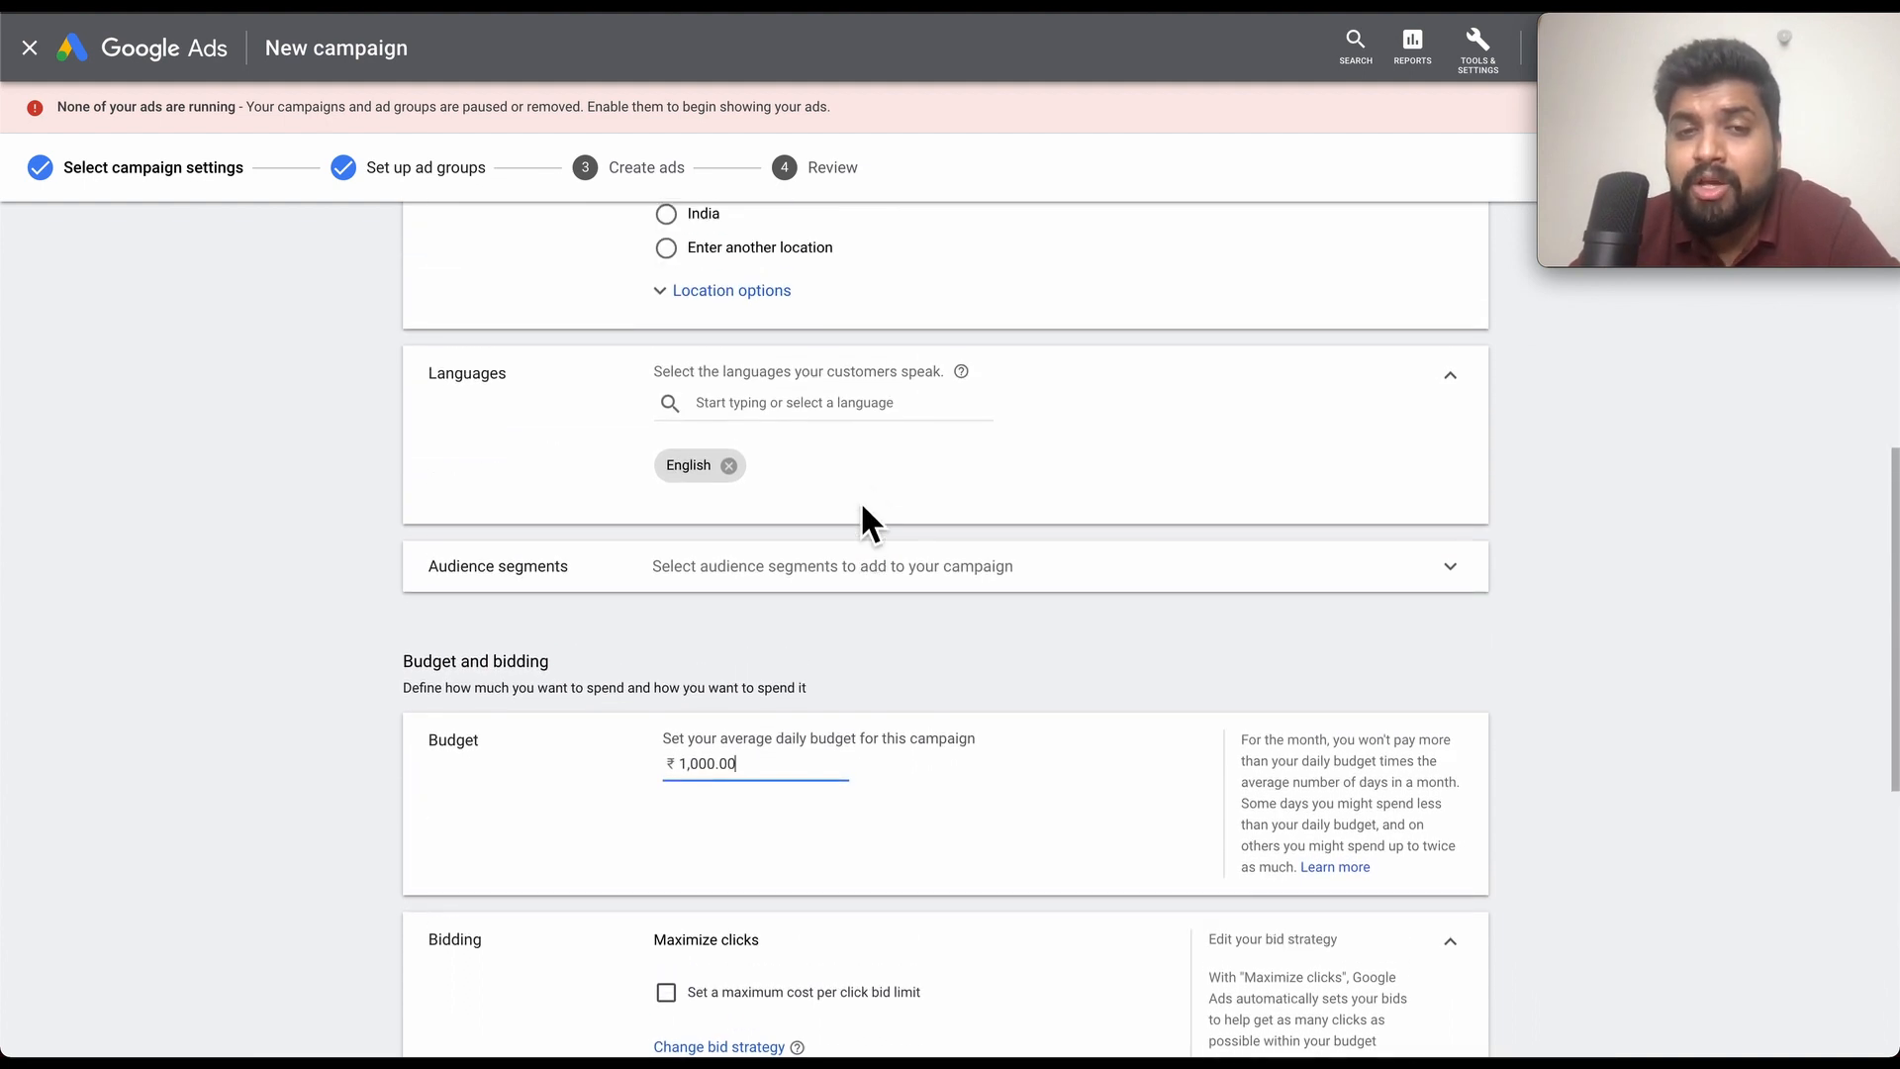
{"action": "left_click", "coordinate": [971, 567]}
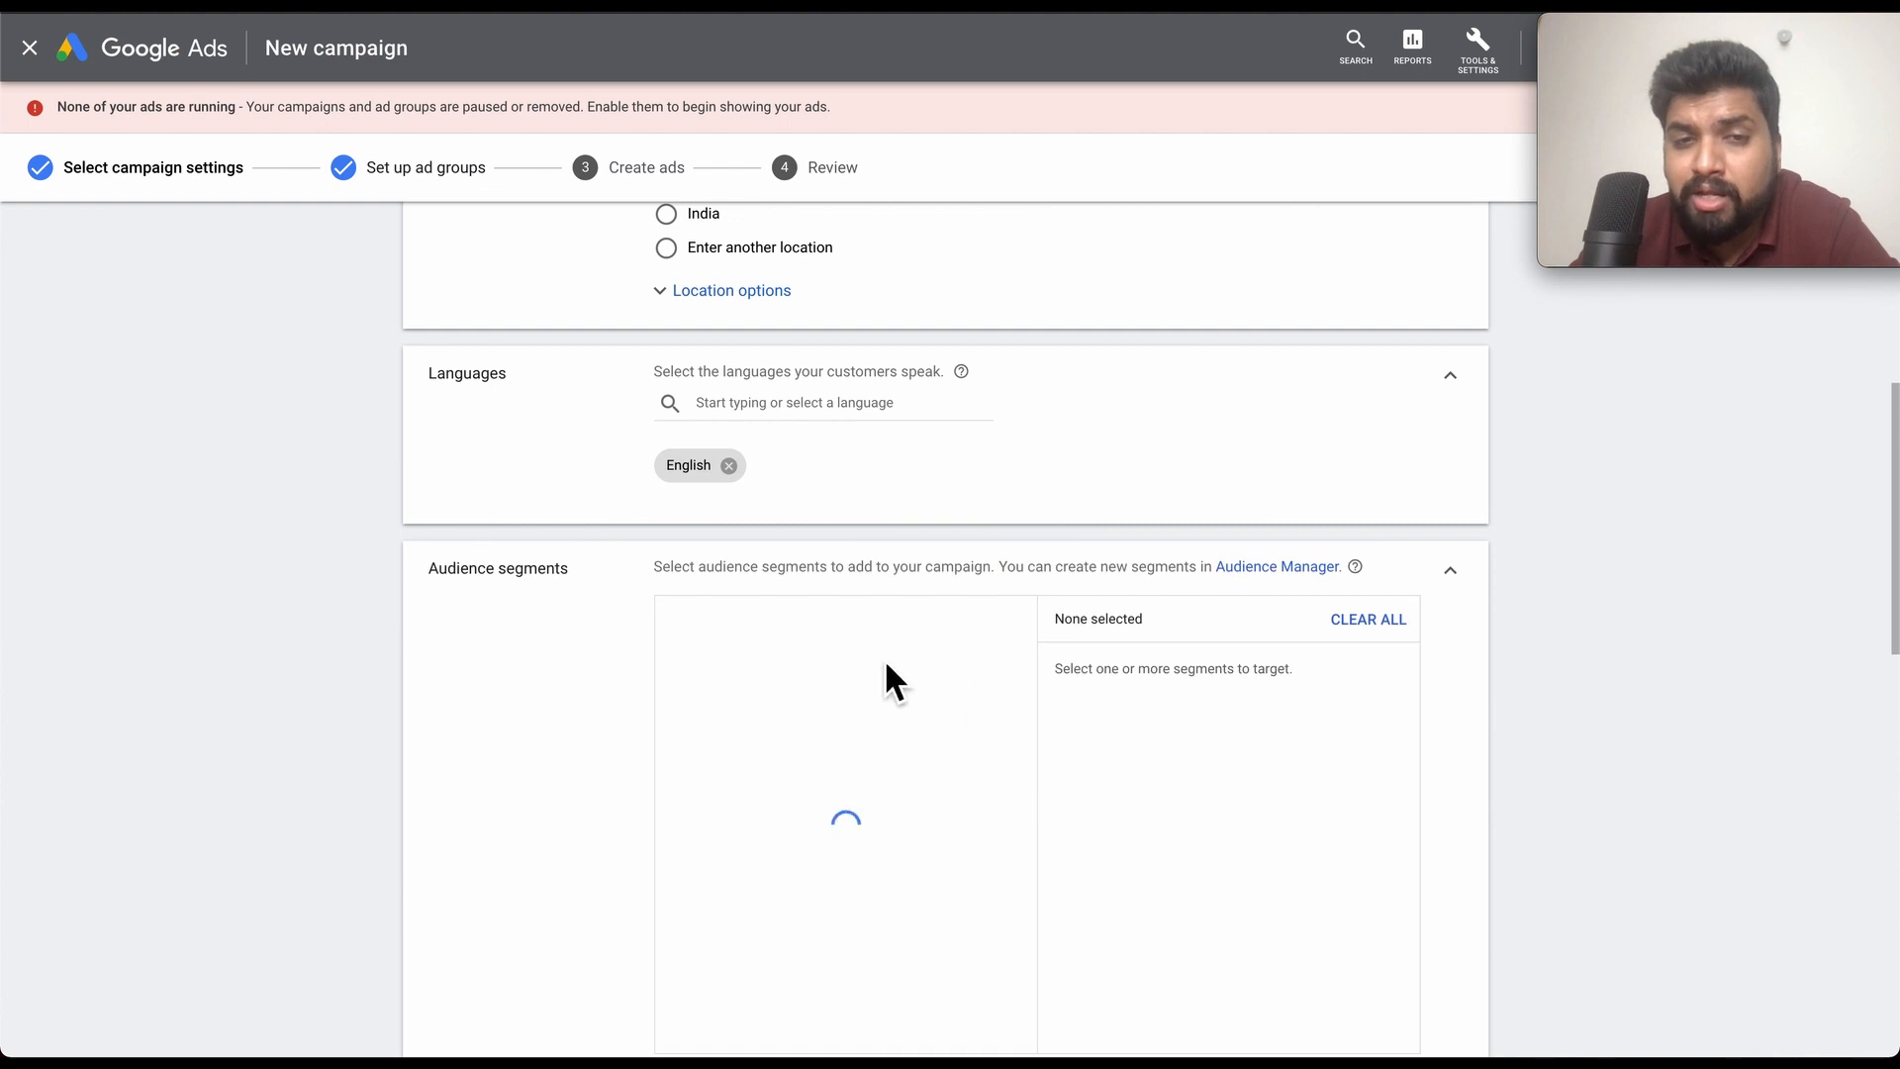
{"action": "scroll", "coordinate": [863, 662], "scroll_direction": "down", "scroll_amount": 1}
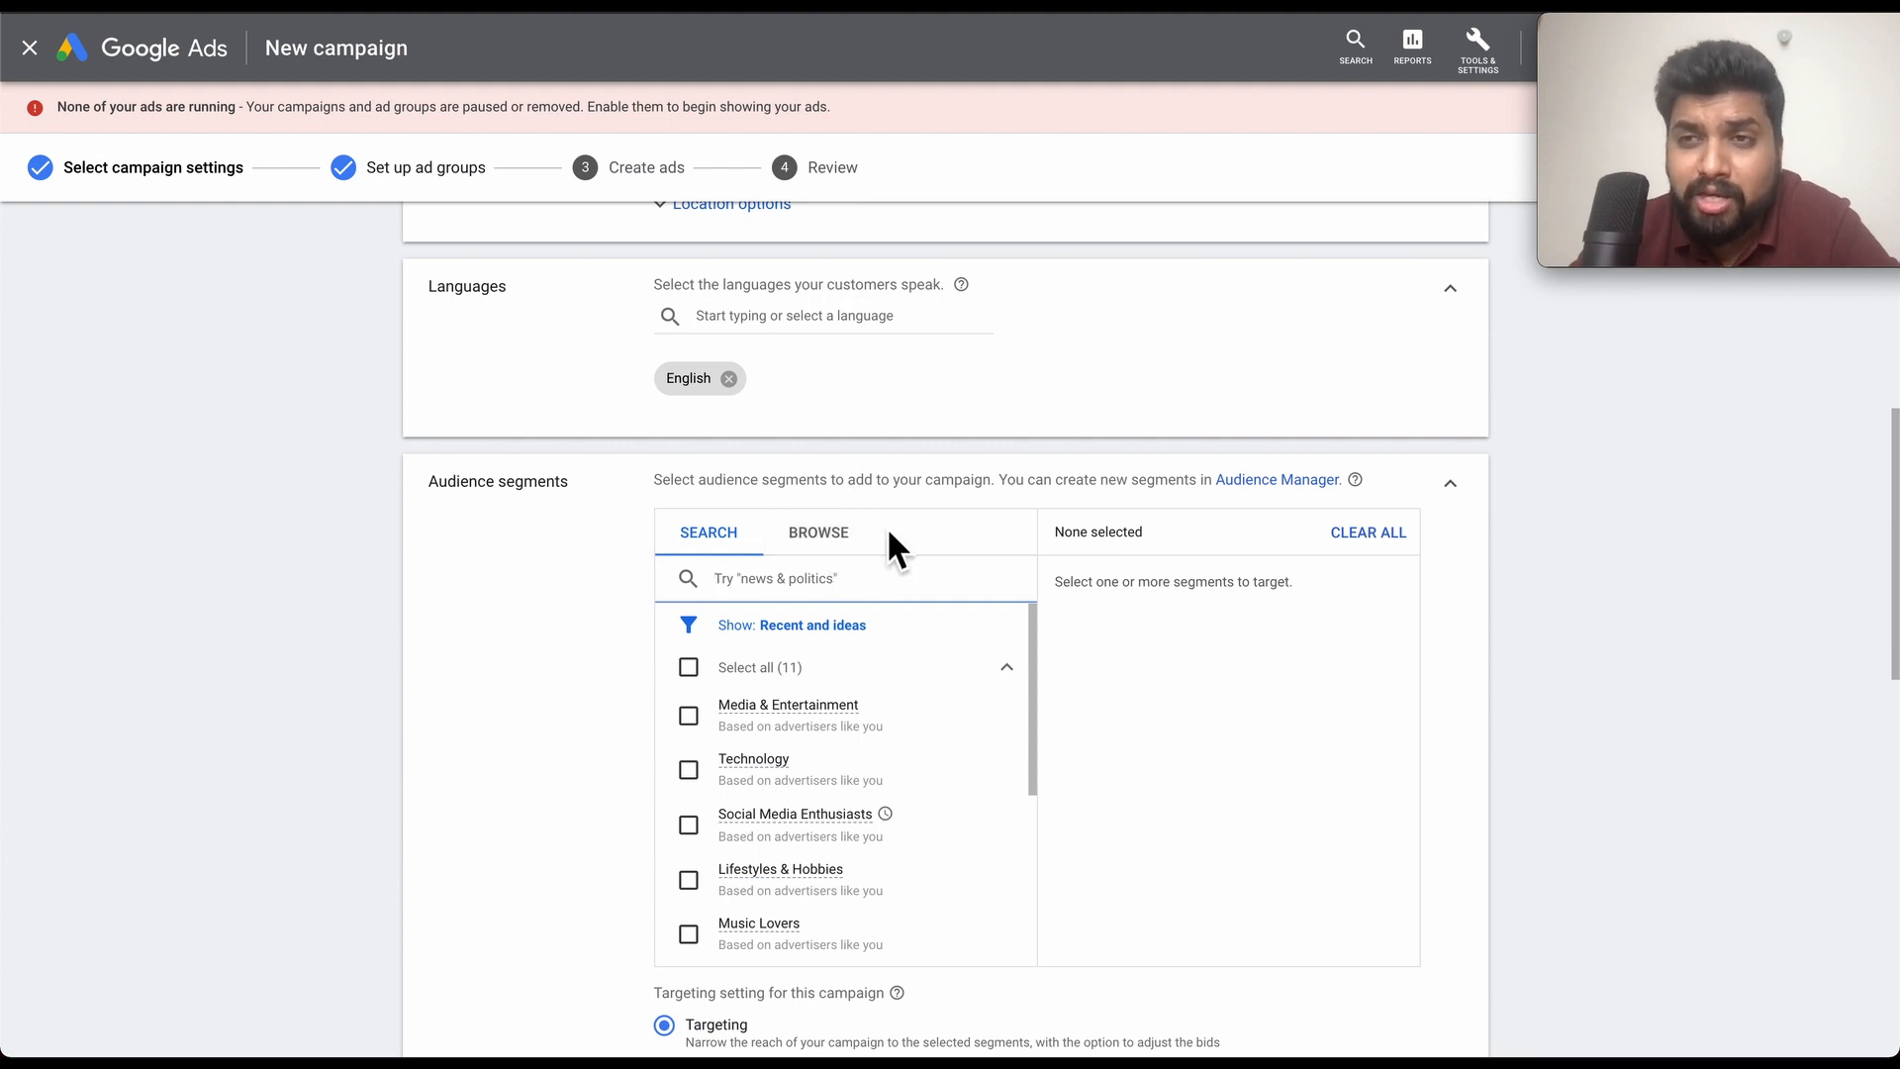
- Review the Networks and Locations settings, and expand the additional settings for dates, URL options, Dynamic Search Ads and ad schedule
{"action": "scroll", "coordinate": [889, 532], "scroll_direction": "up", "scroll_amount": 3}
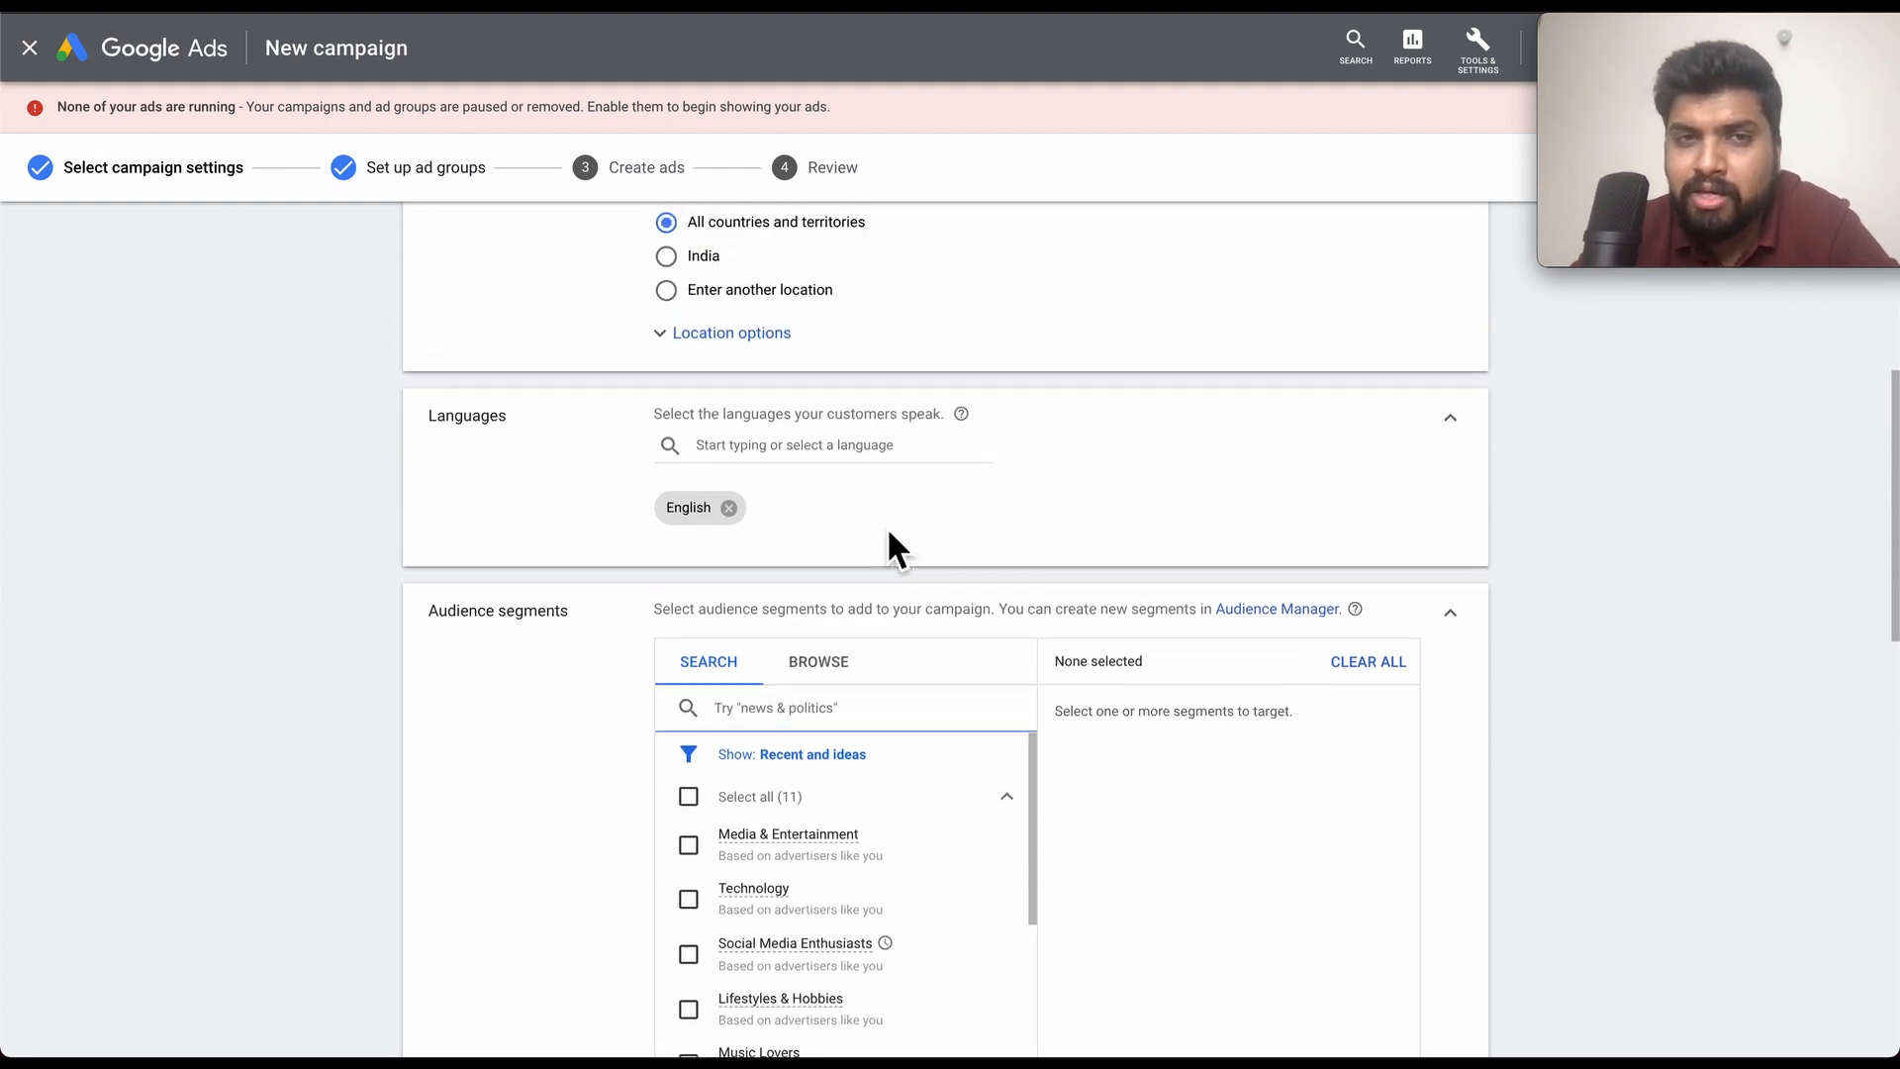
{"action": "scroll", "coordinate": [804, 510], "scroll_direction": "up", "scroll_amount": 6}
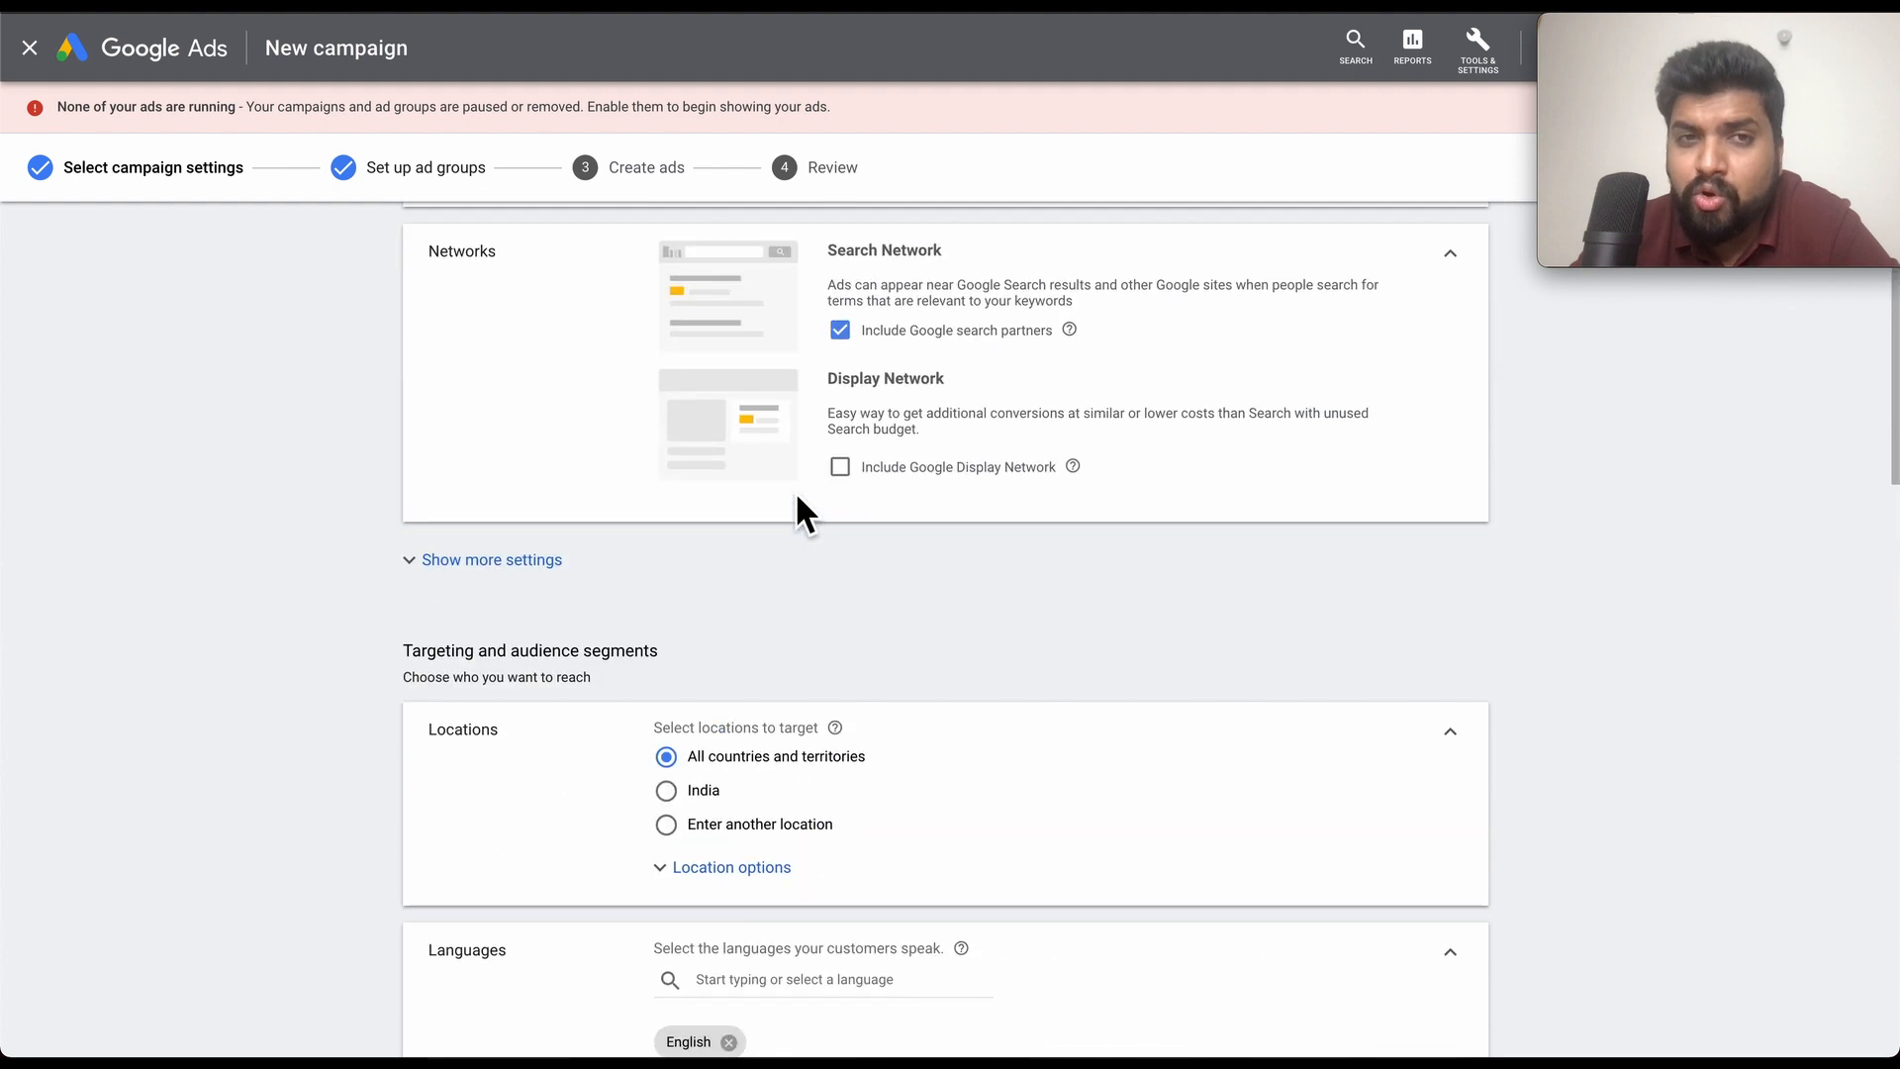
{"action": "scroll", "coordinate": [785, 633], "scroll_direction": "down", "scroll_amount": 6}
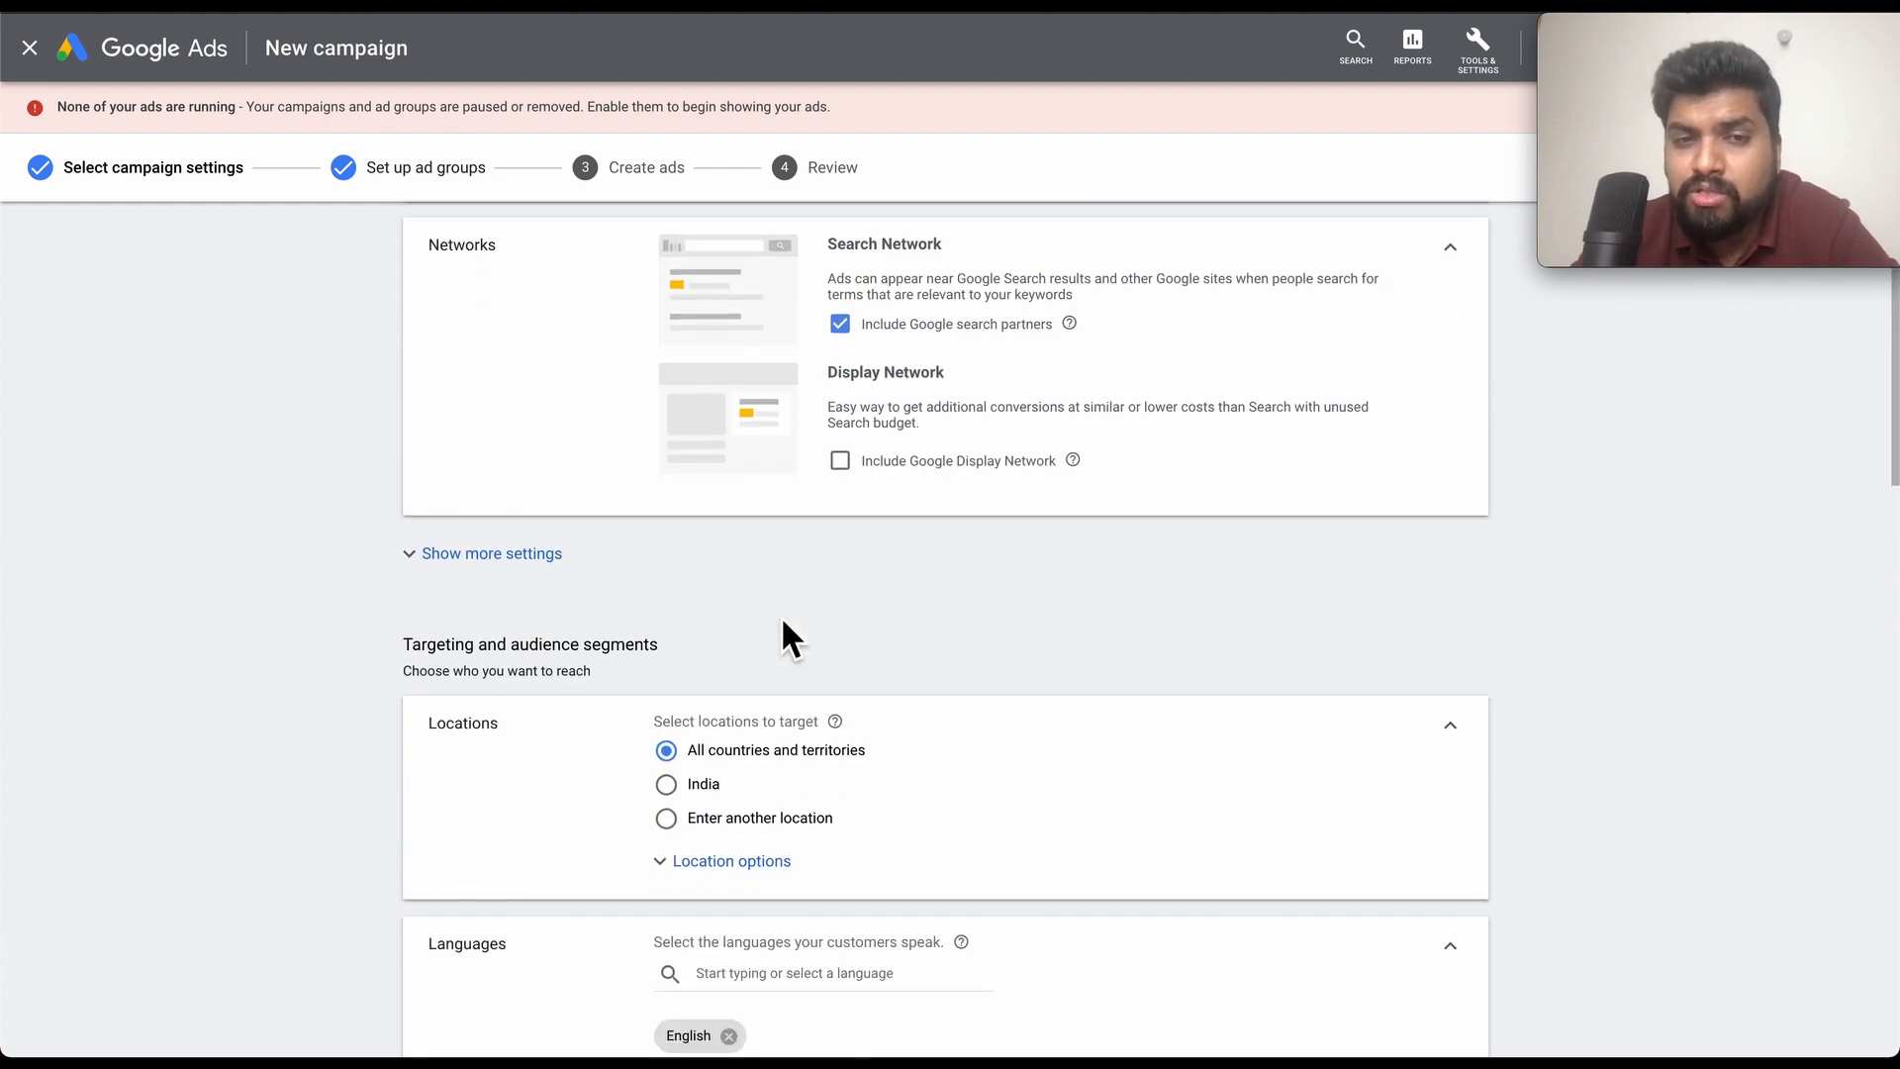
{"action": "scroll", "coordinate": [787, 634], "scroll_direction": "up", "scroll_amount": 3}
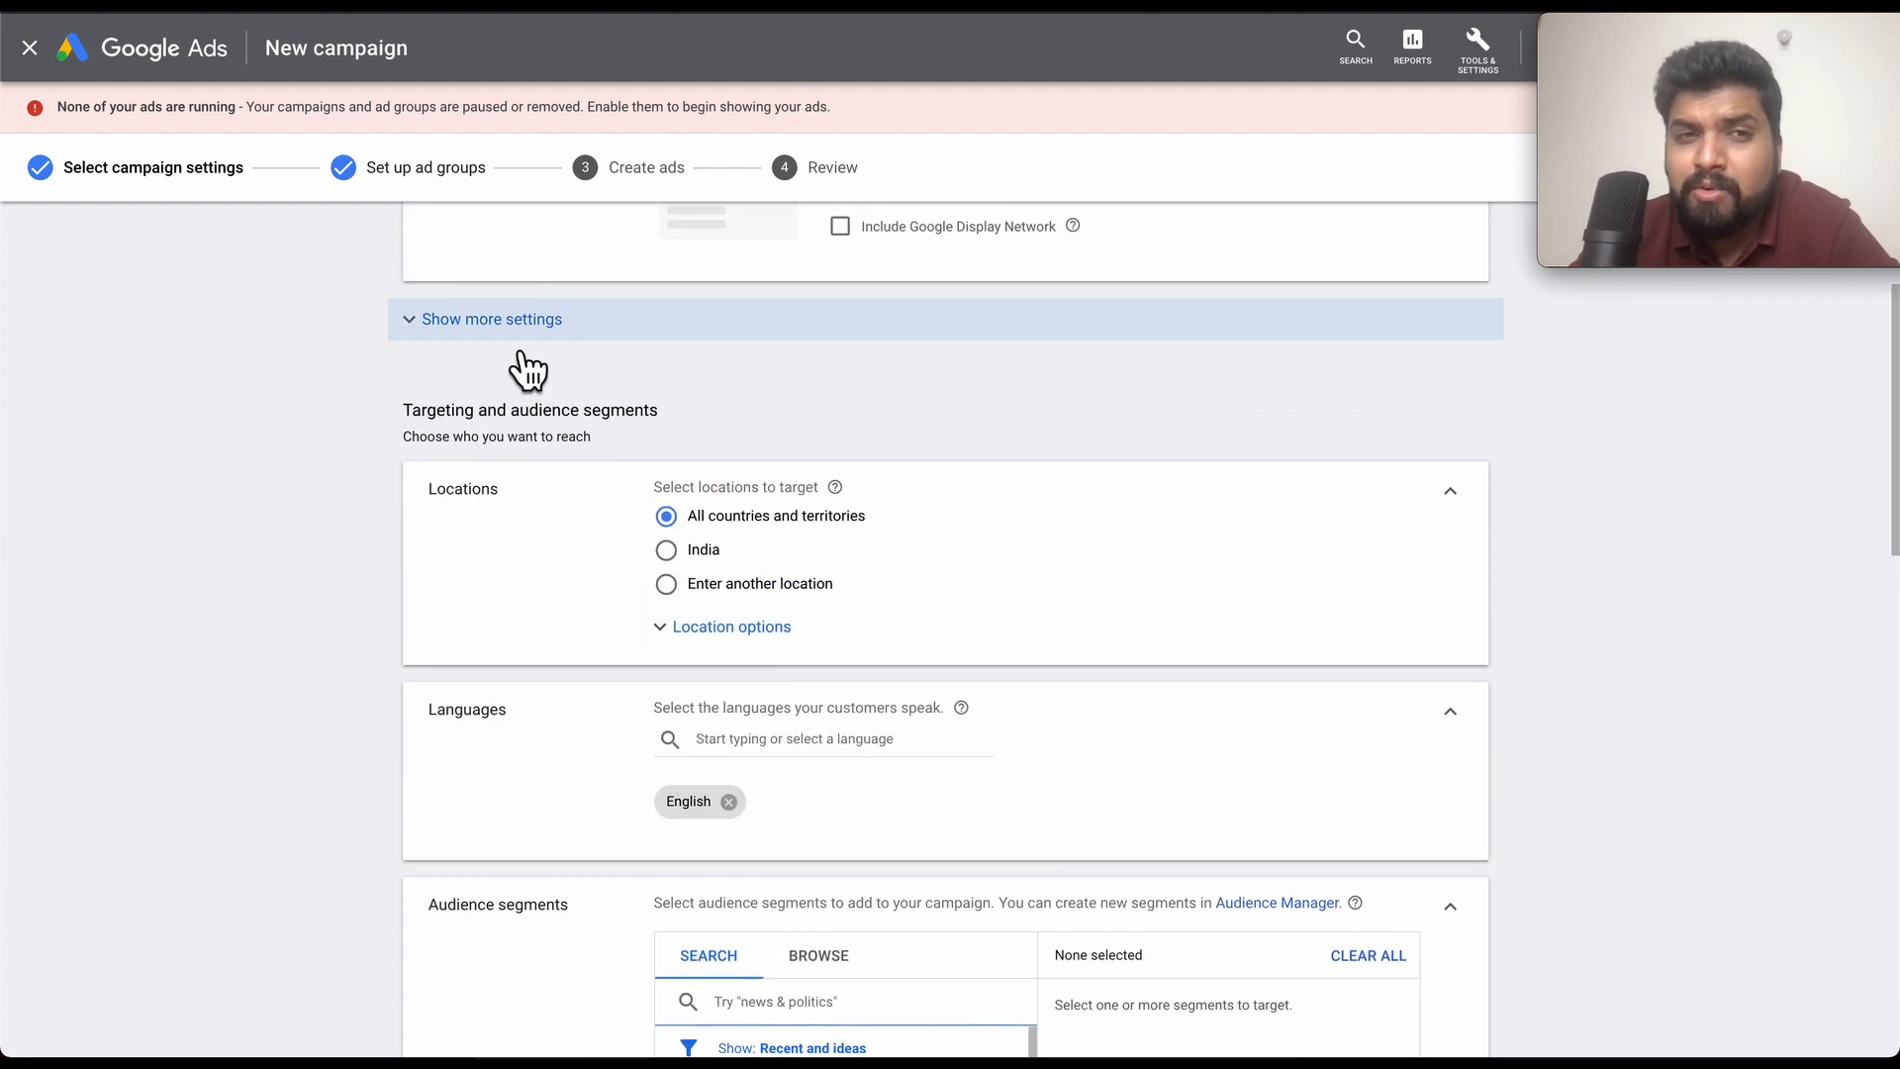
{"action": "left_click", "coordinate": [511, 328]}
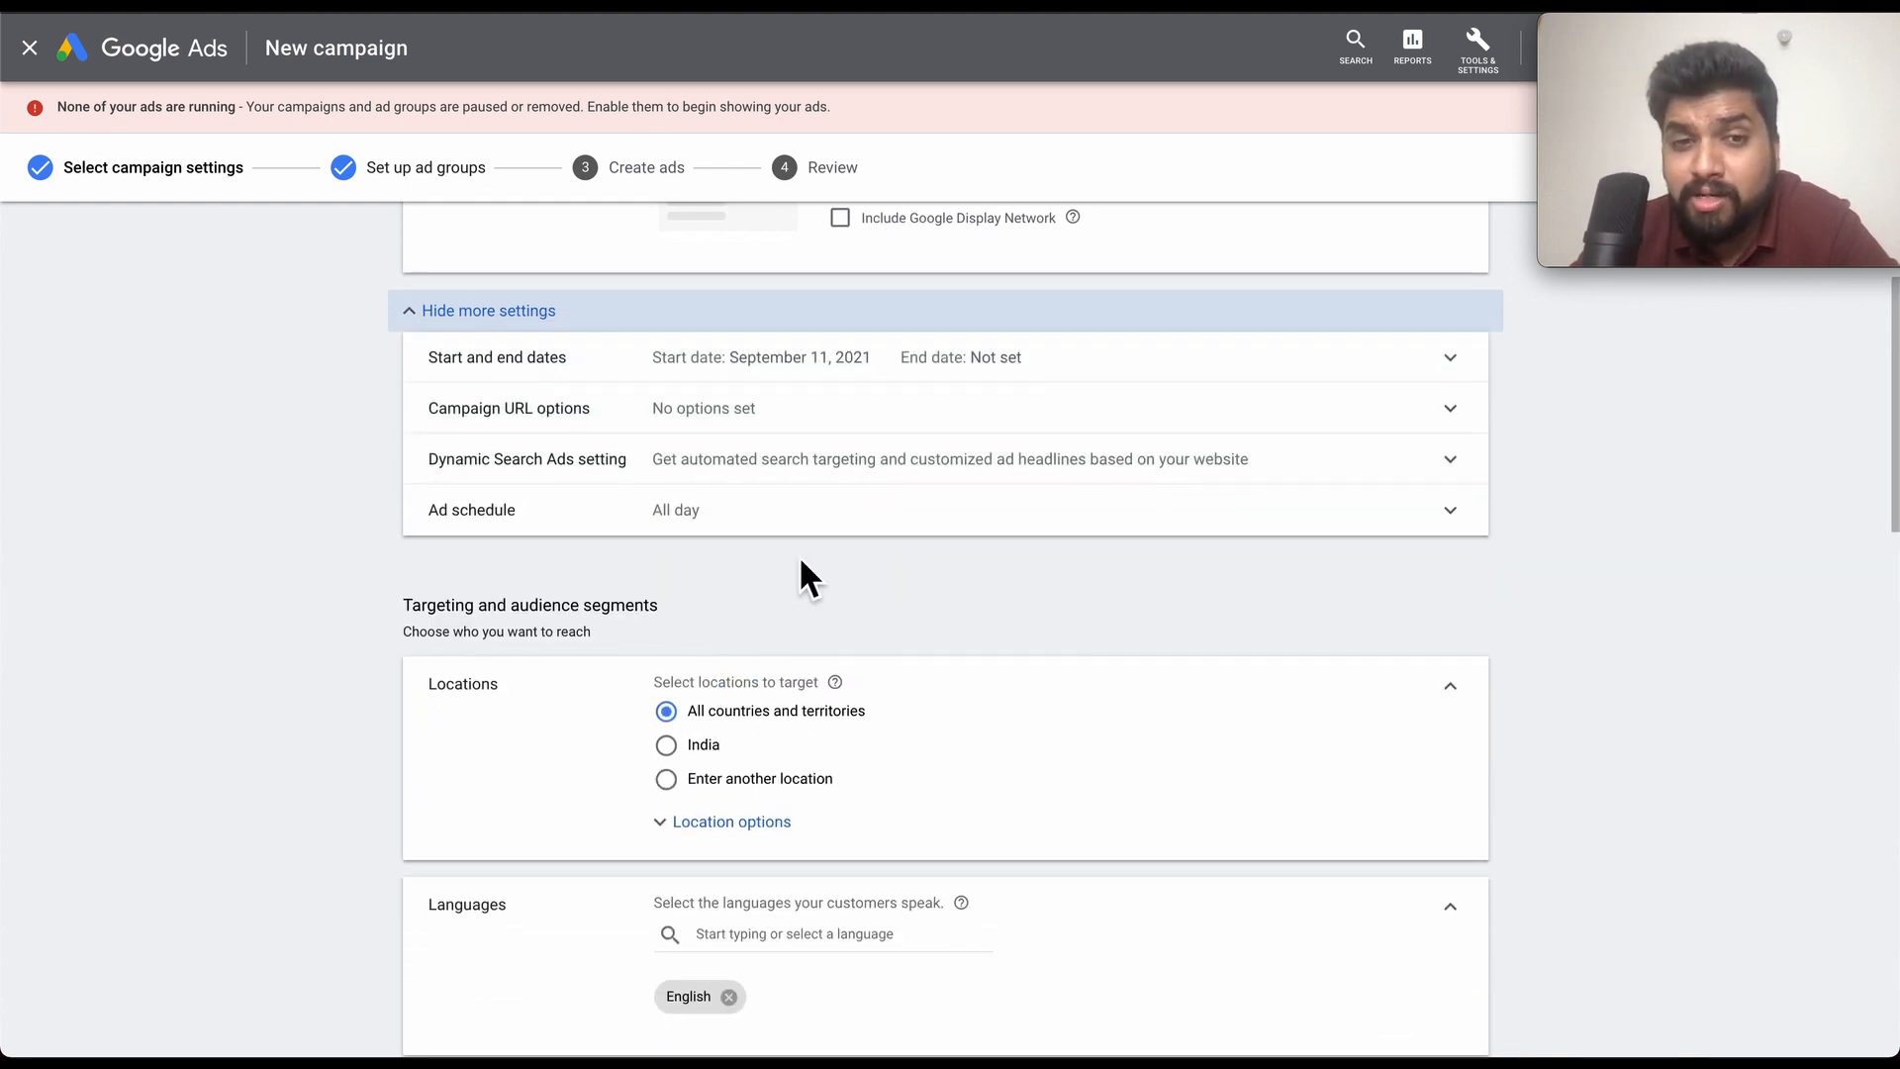
- Start changing the campaign's bid strategy and check the focus options, keeping Clicks
{"action": "scroll", "coordinate": [806, 577], "scroll_direction": "down", "scroll_amount": 10}
{"action": "scroll", "coordinate": [818, 584], "scroll_direction": "down", "scroll_amount": 5}
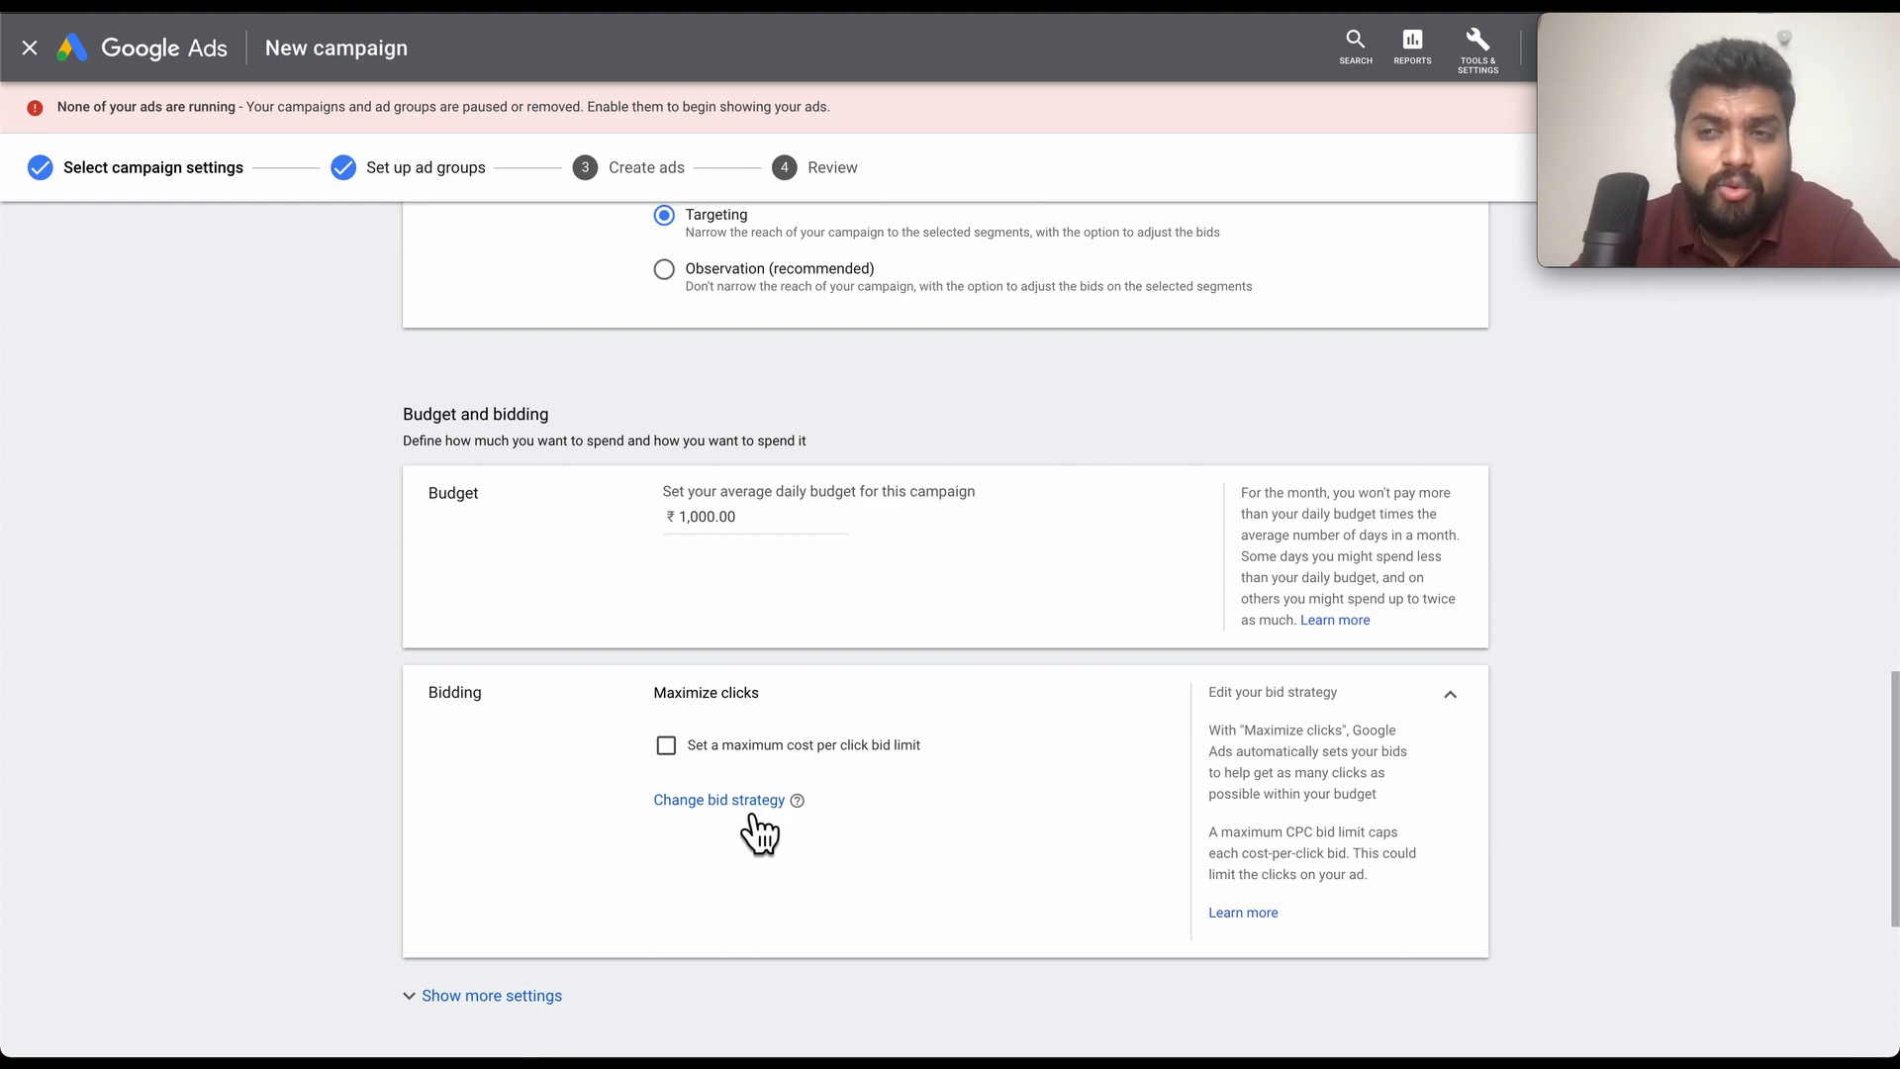
{"action": "left_click", "coordinate": [752, 817]}
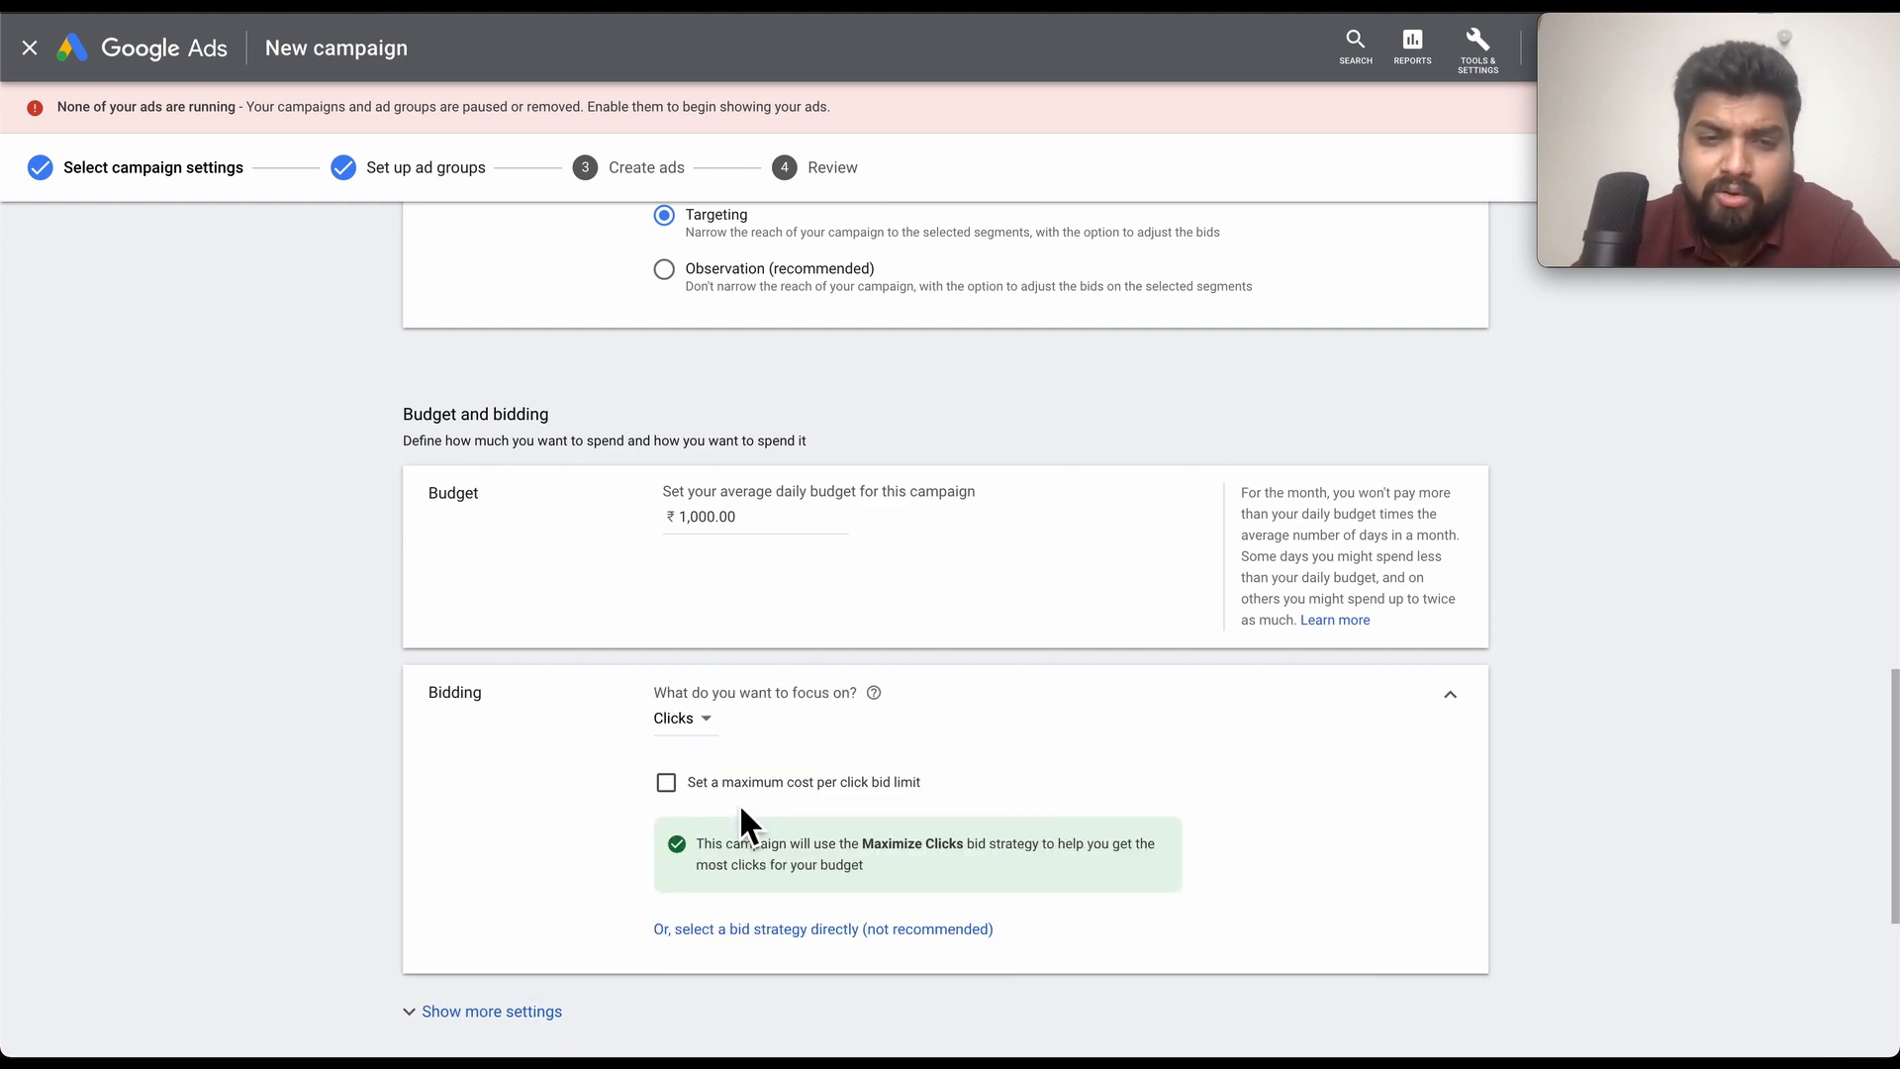
{"action": "left_click", "coordinate": [706, 734]}
{"action": "left_click", "coordinate": [582, 903]}
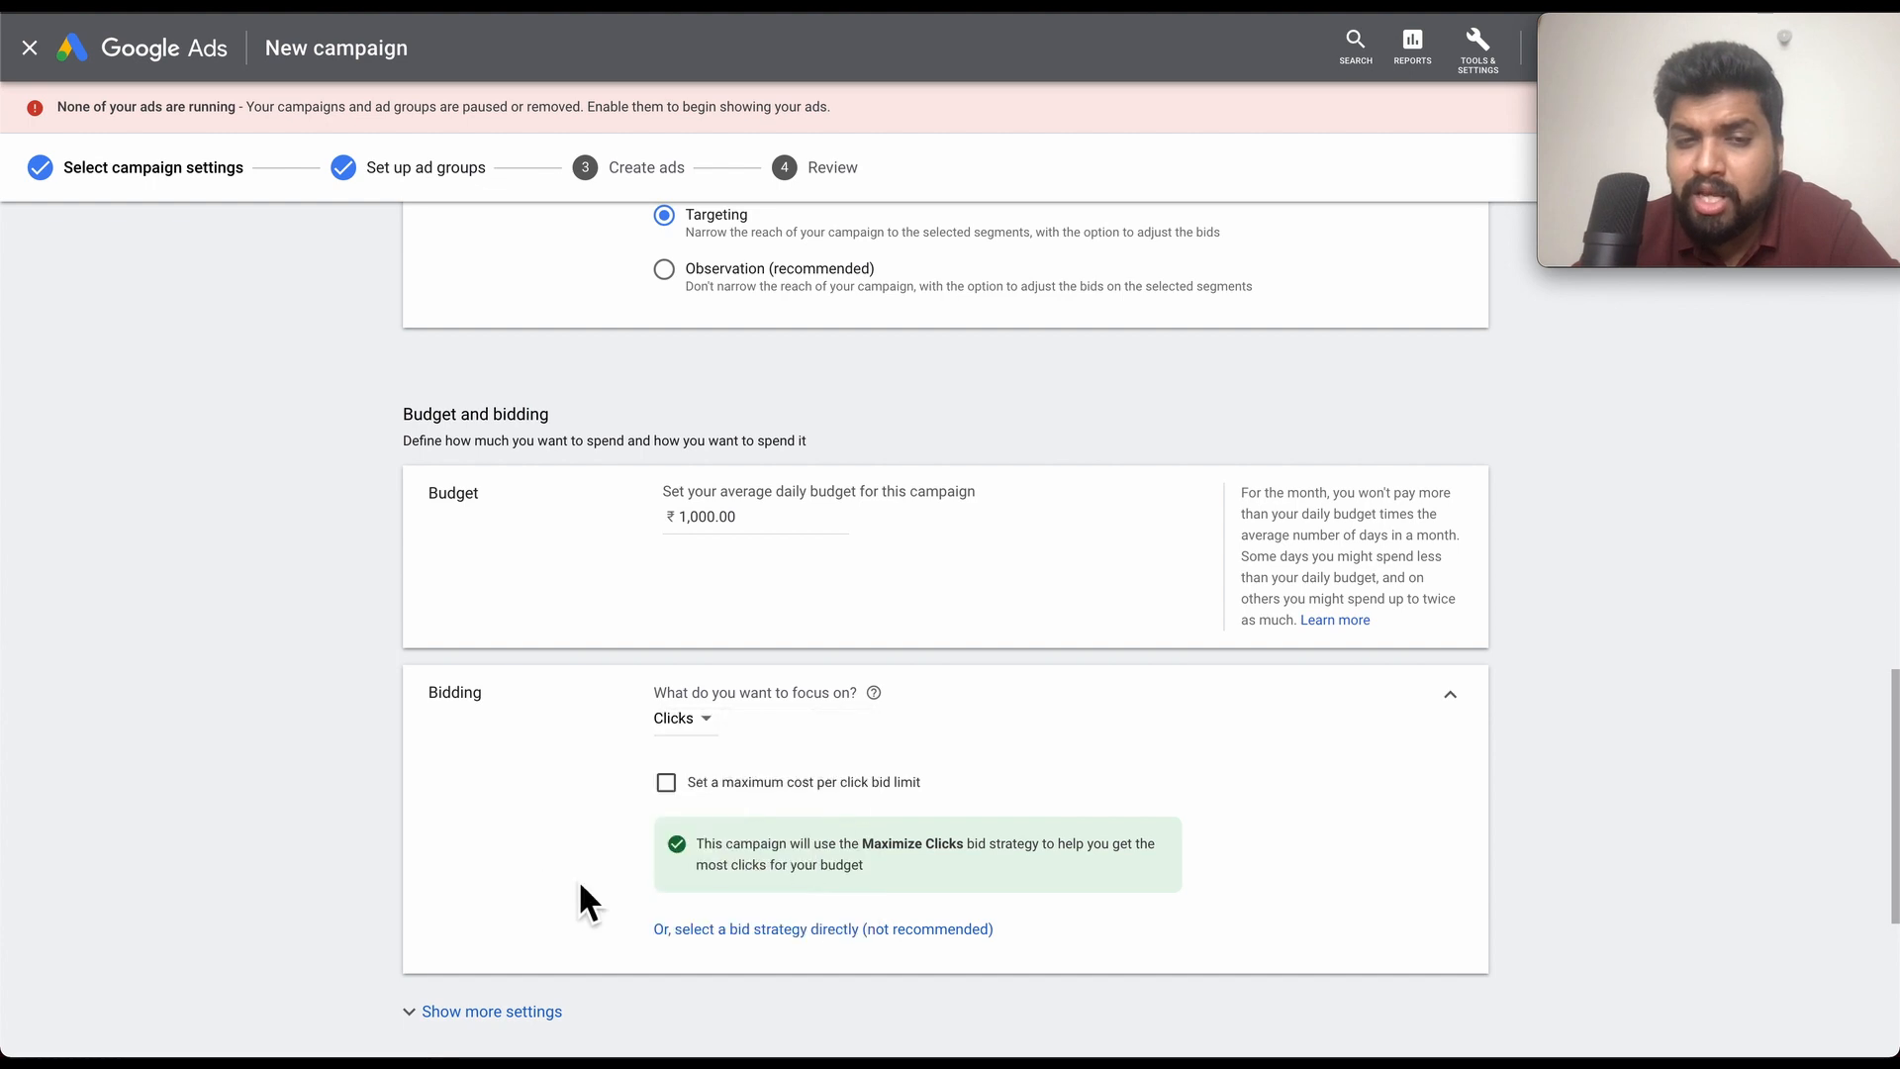
- Switch to selecting a bid strategy directly and review the automated and manual strategies, keeping Maximize clicks
{"action": "left_click", "coordinate": [733, 929]}
{"action": "left_click", "coordinate": [783, 734]}
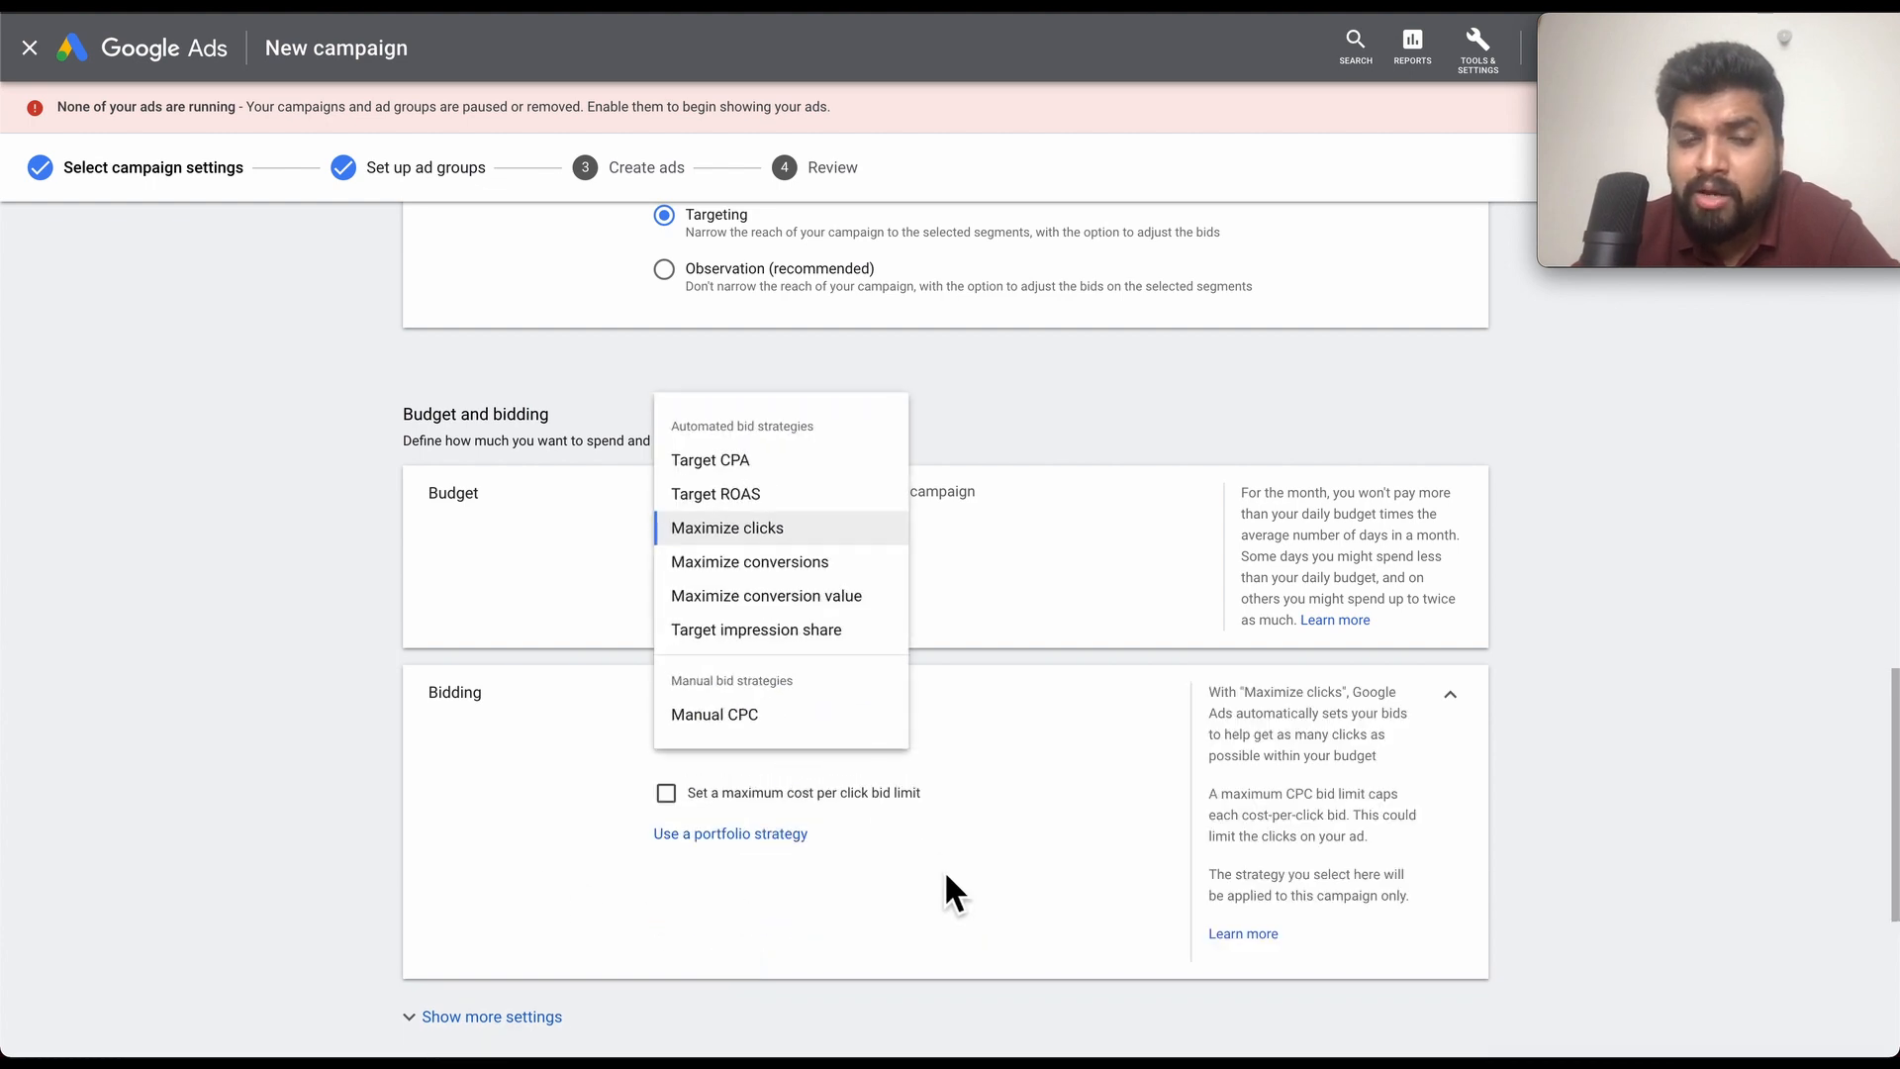
{"action": "scroll", "coordinate": [949, 885], "scroll_direction": "down", "scroll_amount": 1}
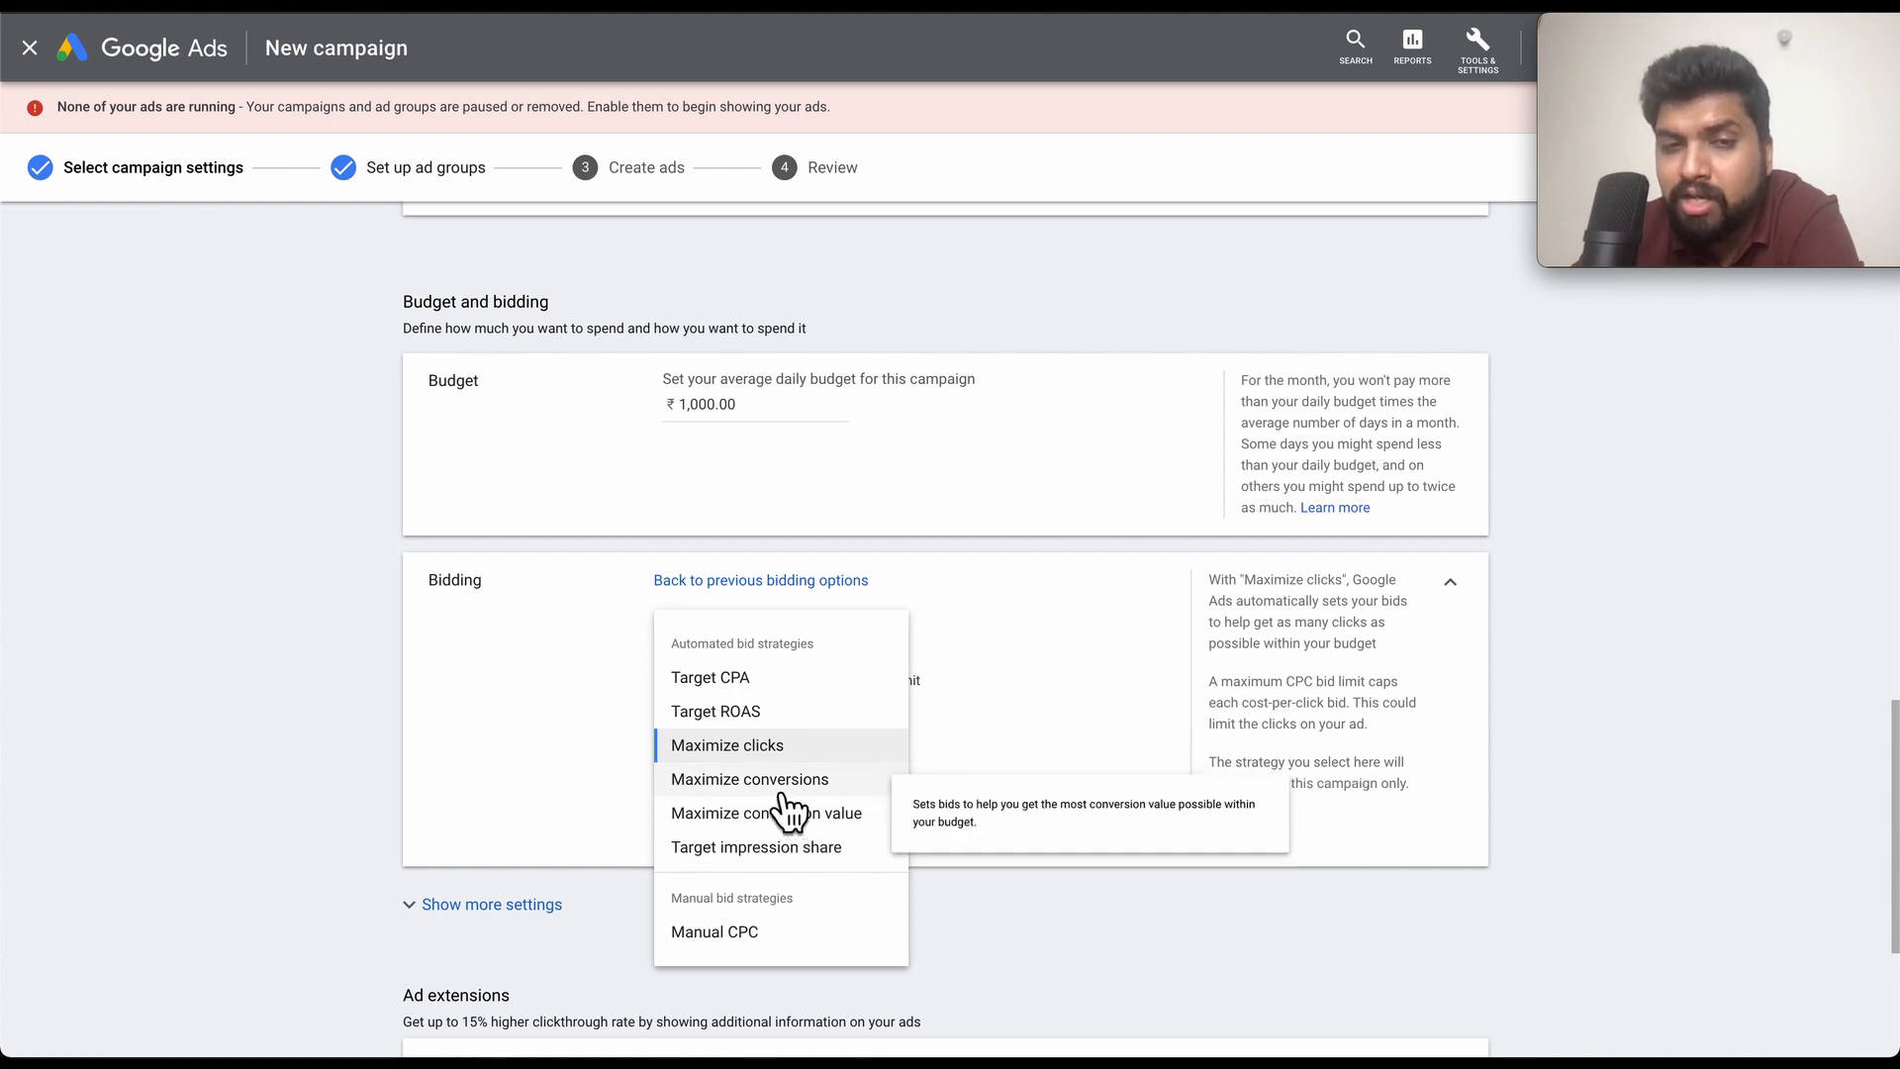
{"action": "left_click", "coordinate": [556, 775]}
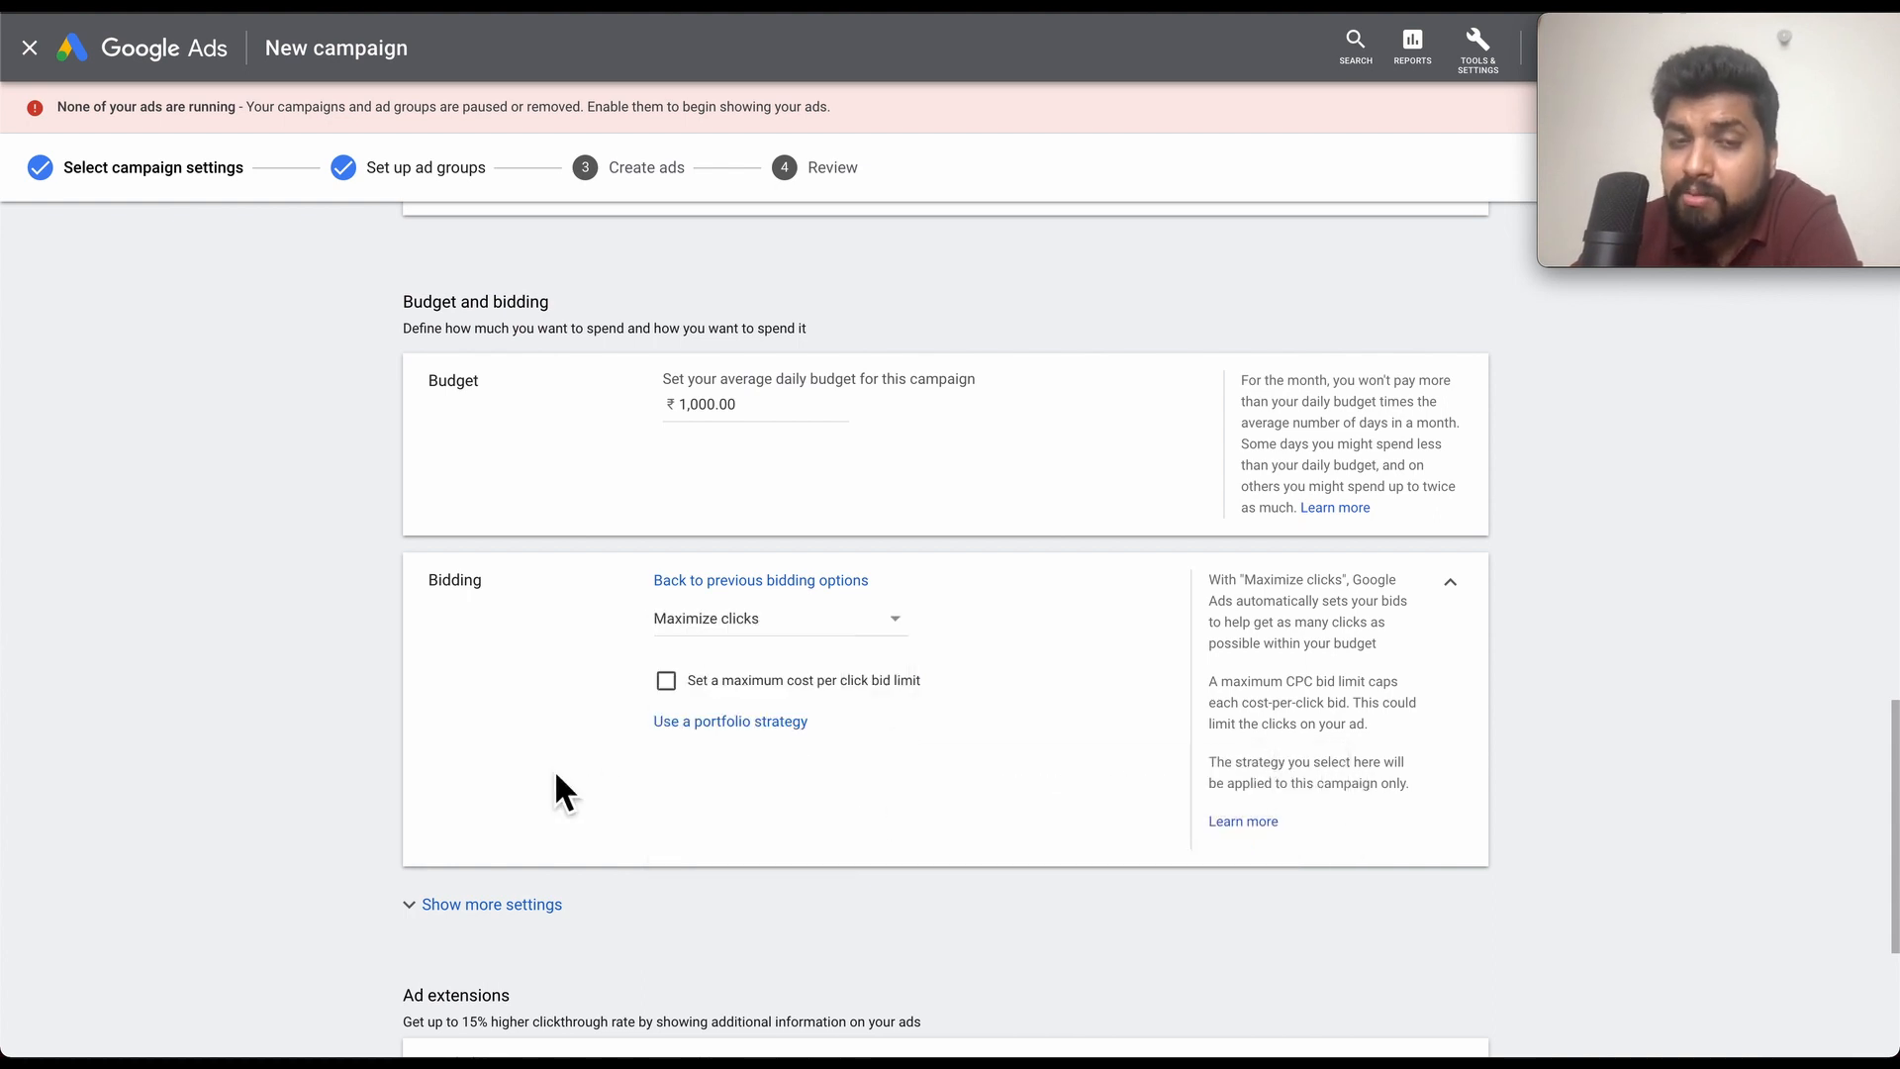
- Expand the additional settings below Bidding to view the Conversions and Ad rotation options
{"action": "scroll", "coordinate": [556, 821], "scroll_direction": "down", "scroll_amount": 3}
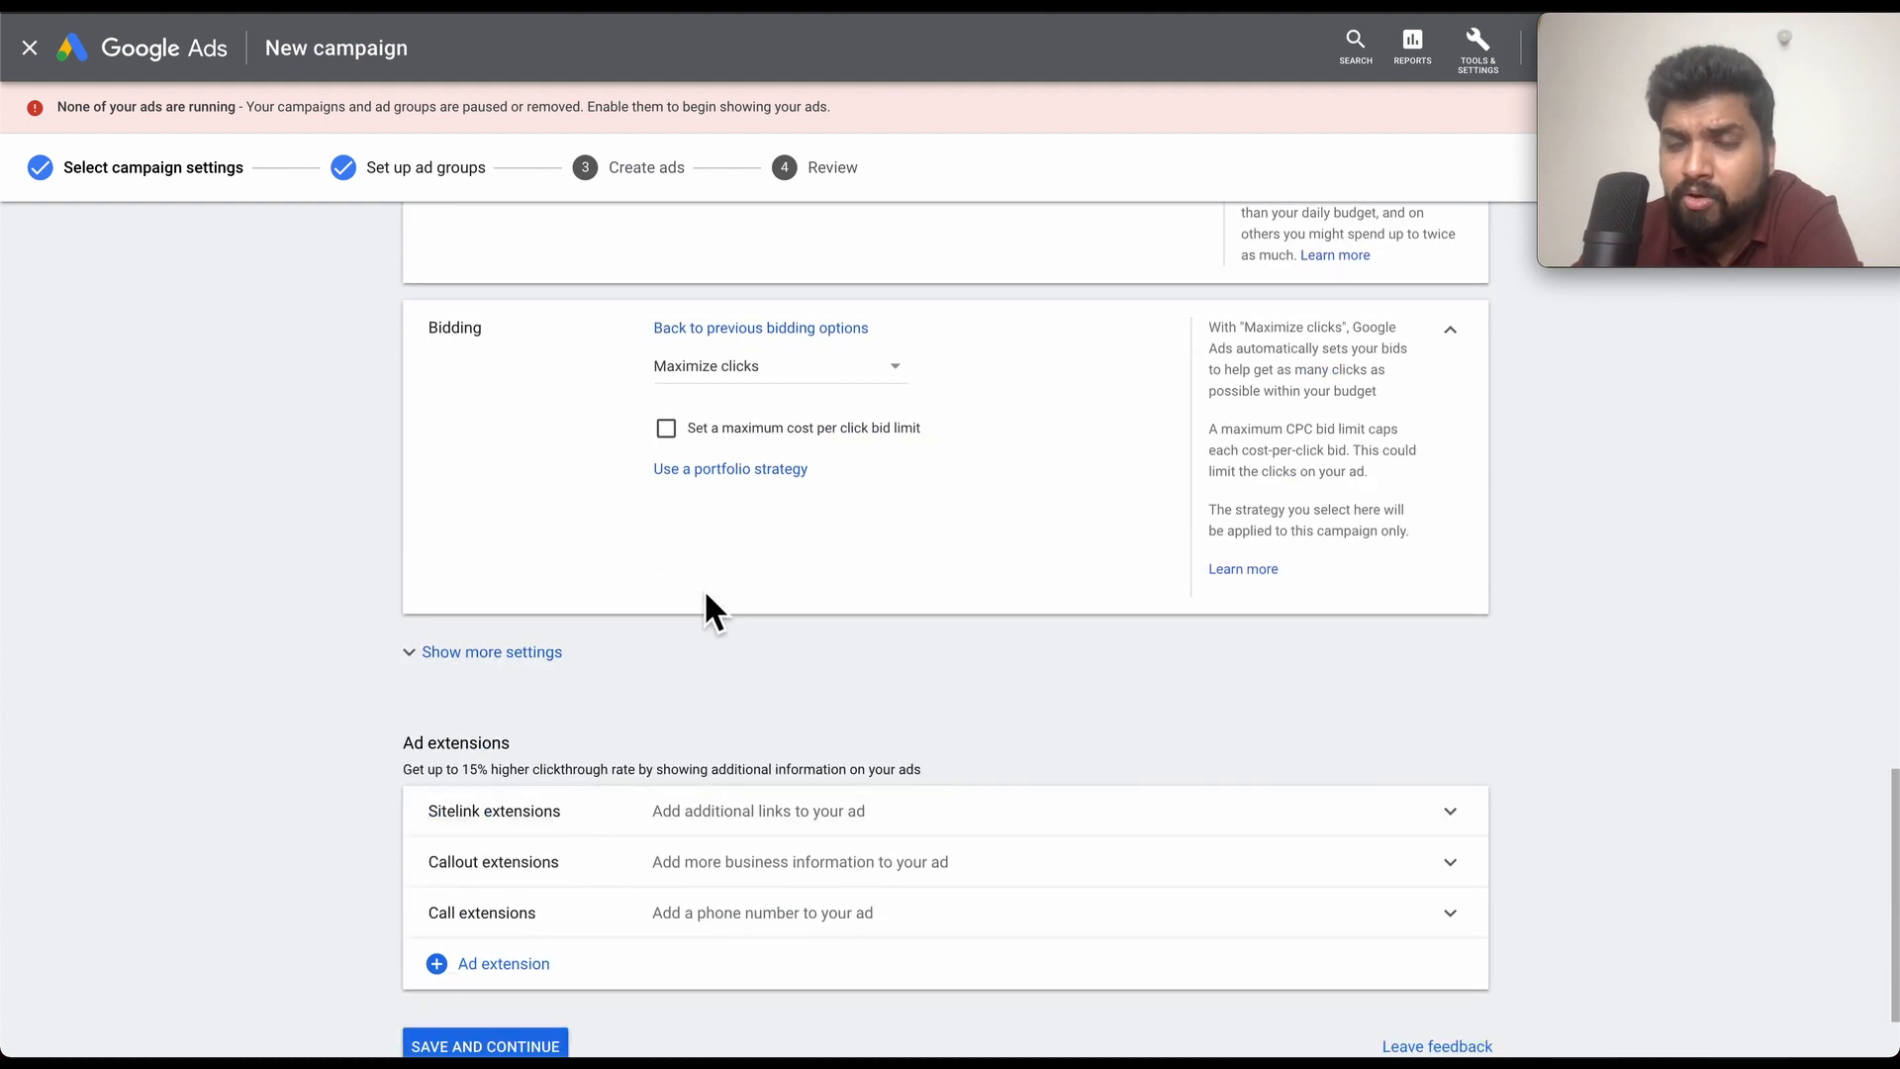
{"action": "left_click", "coordinate": [510, 661]}
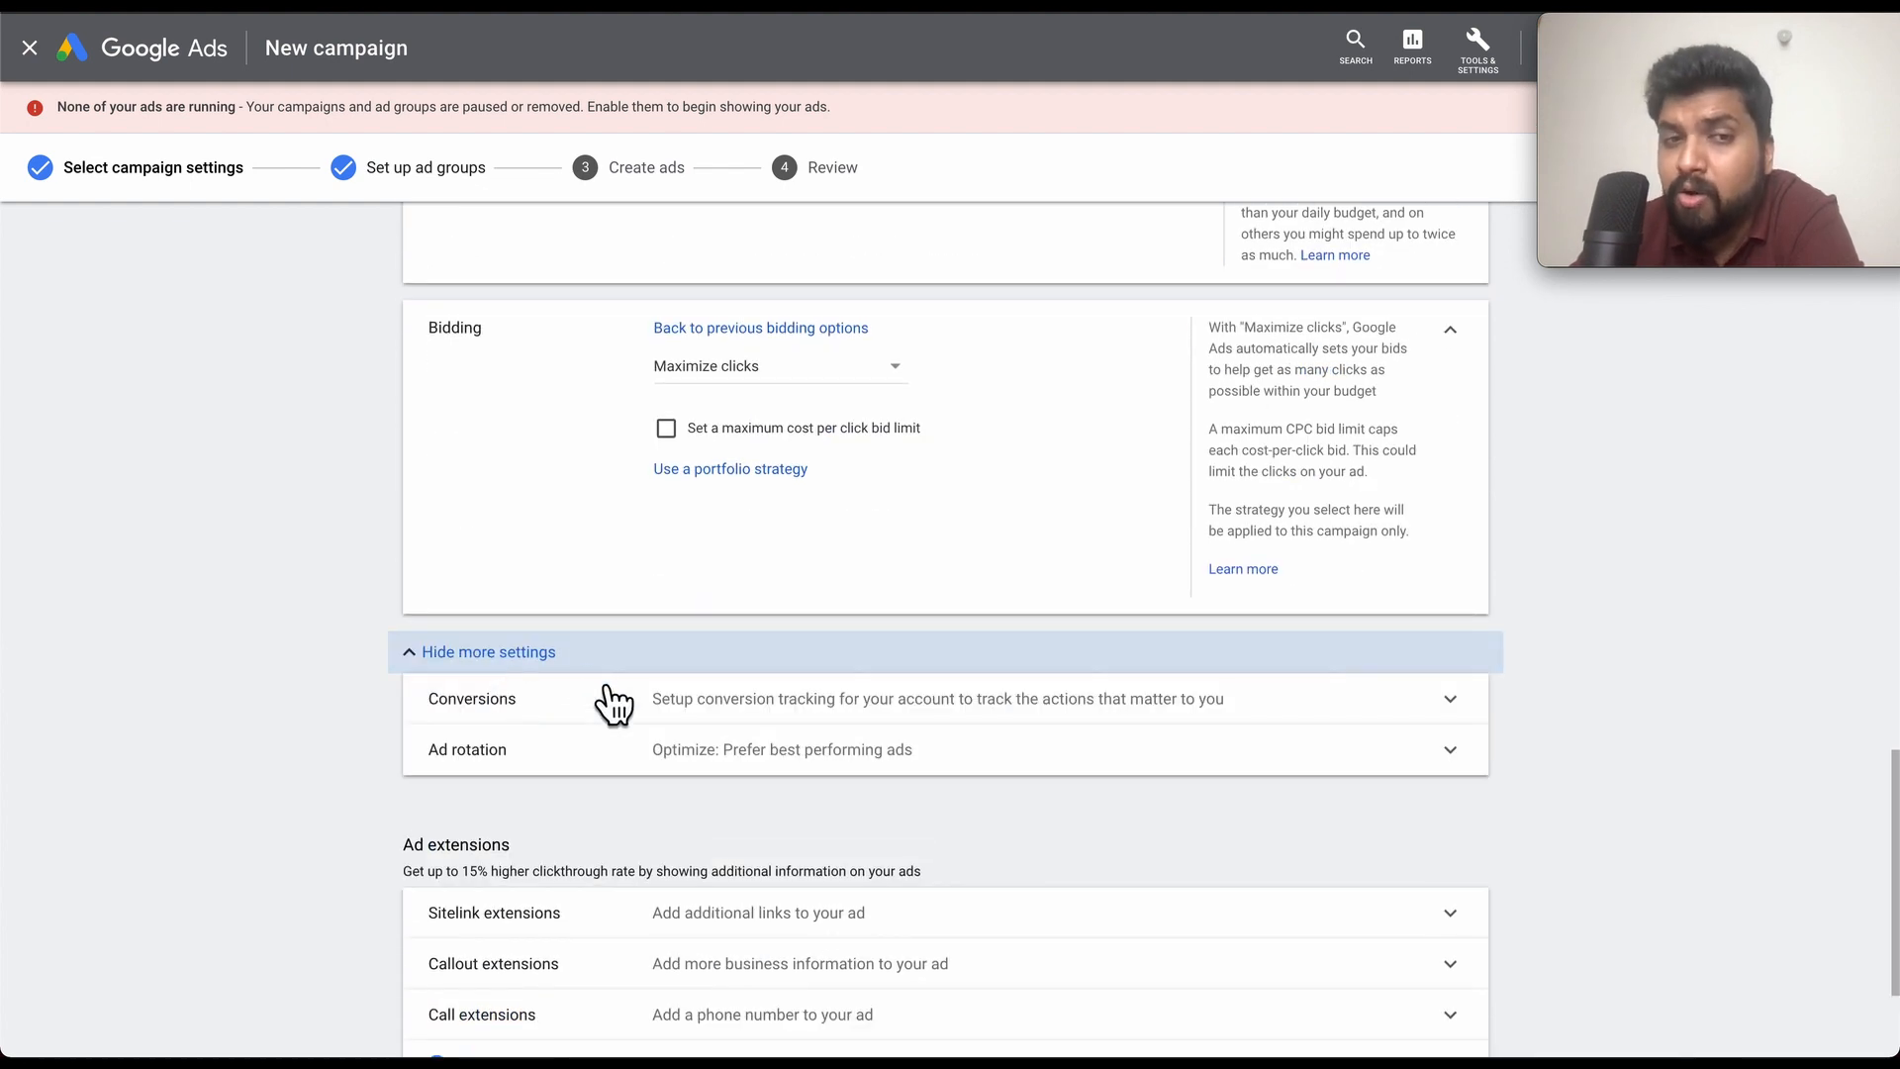
{"action": "scroll", "coordinate": [715, 519], "scroll_direction": "up", "scroll_amount": 1}
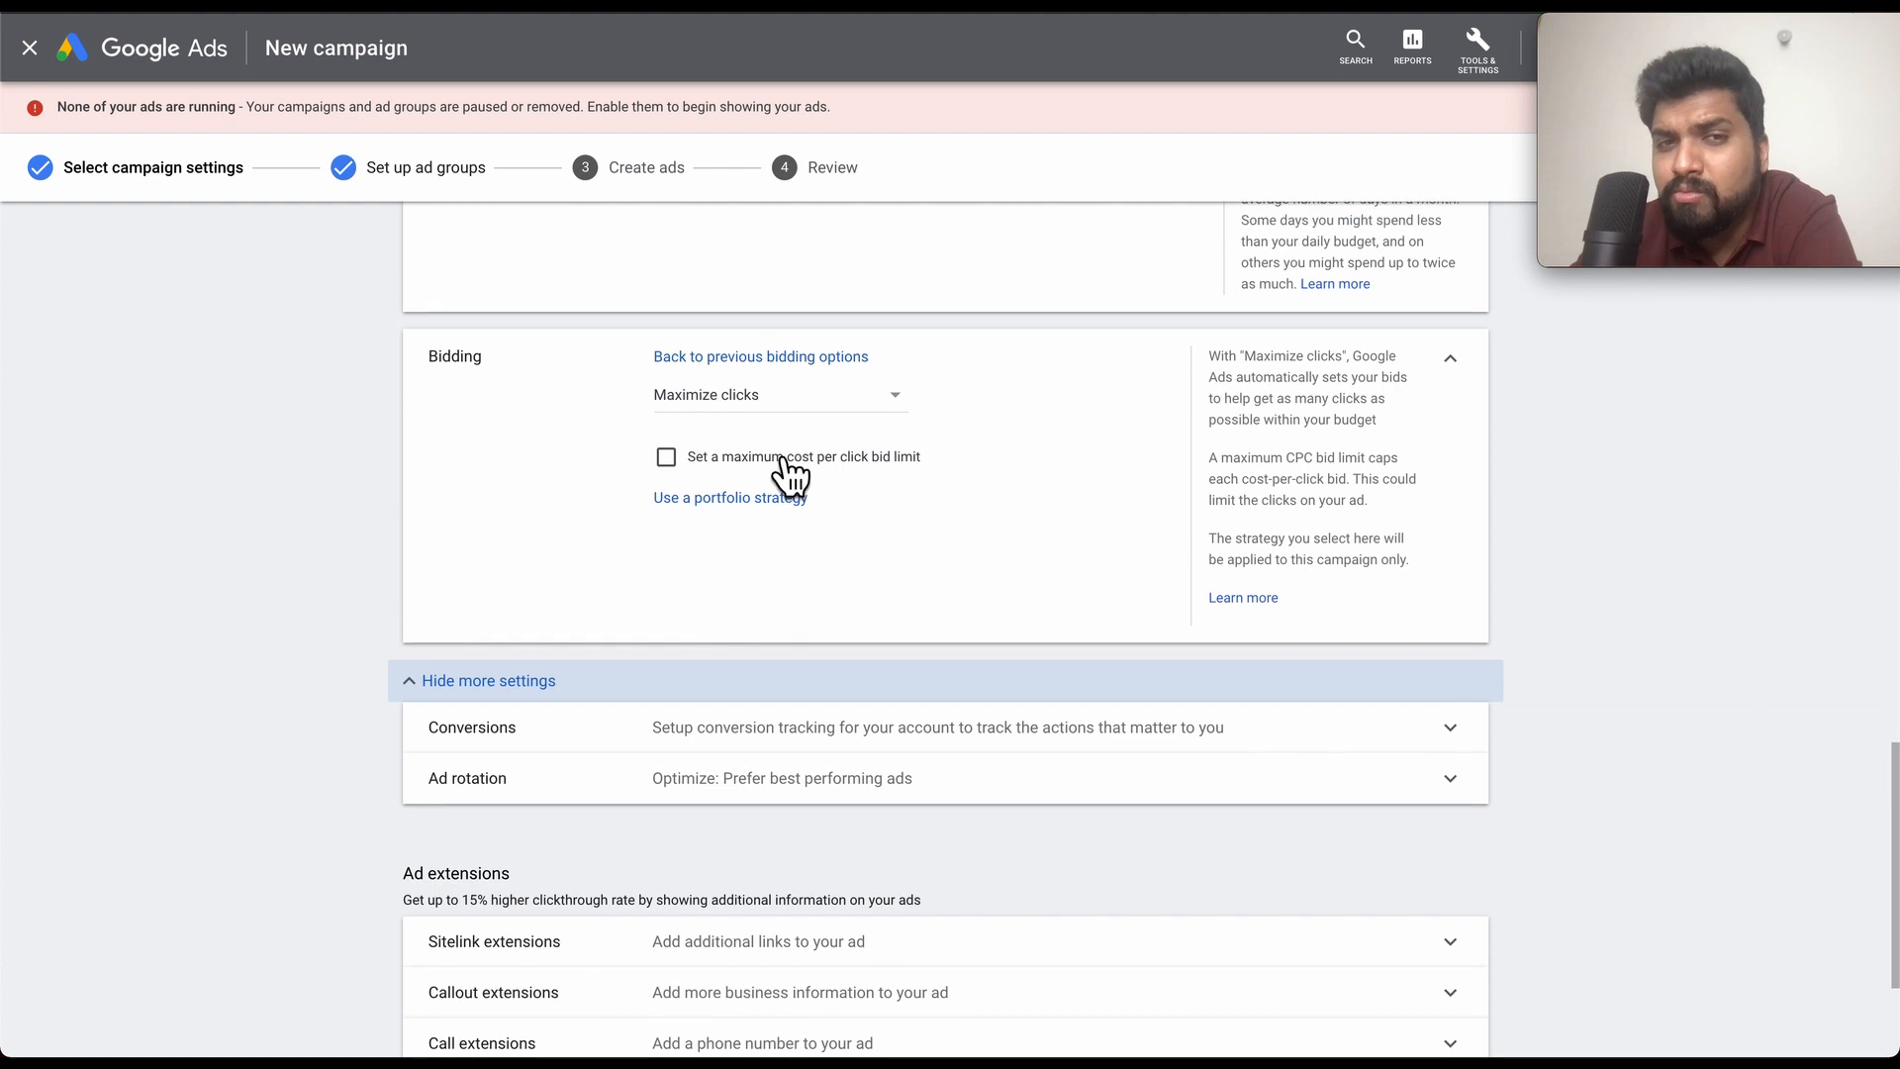
- Look through the list of bid strategies once more, leaving Maximize clicks selected, and check the Ad extensions section
{"action": "left_click", "coordinate": [822, 400]}
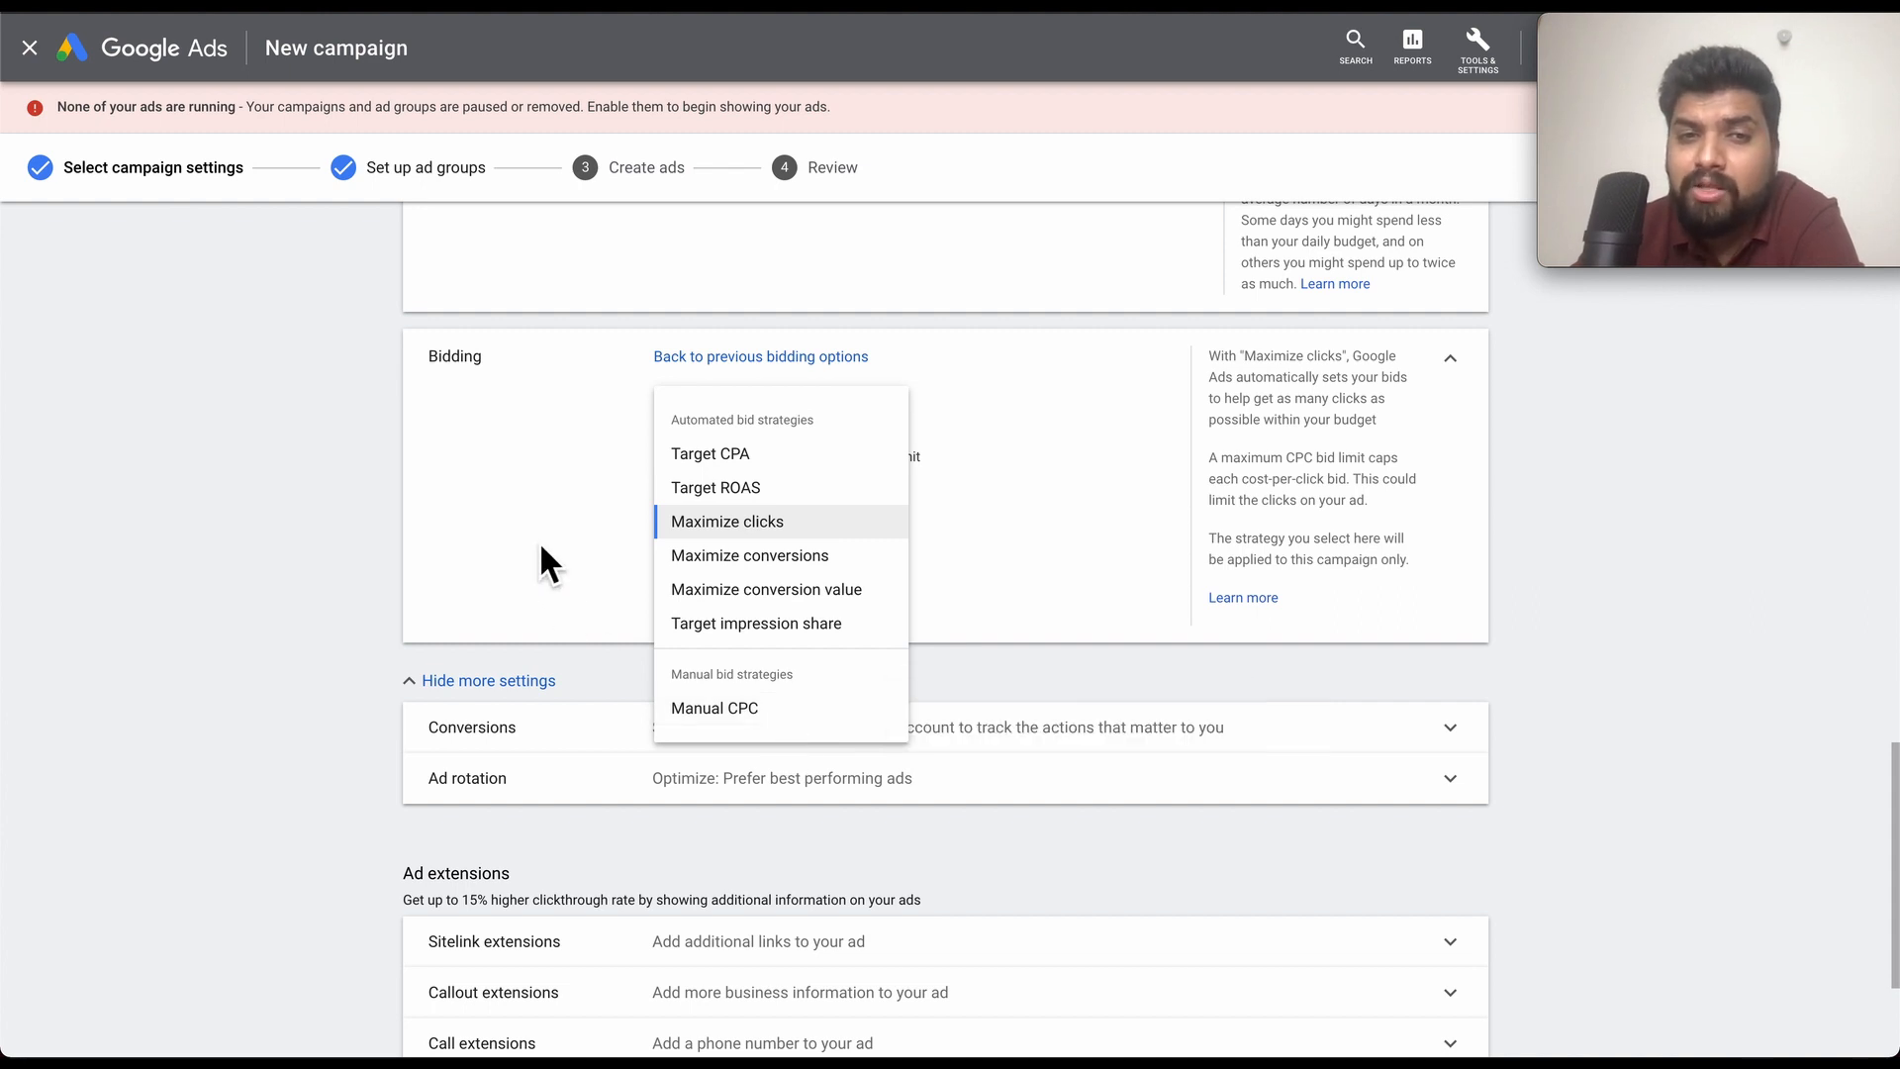
{"action": "scroll", "coordinate": [543, 550], "scroll_direction": "down", "scroll_amount": 3}
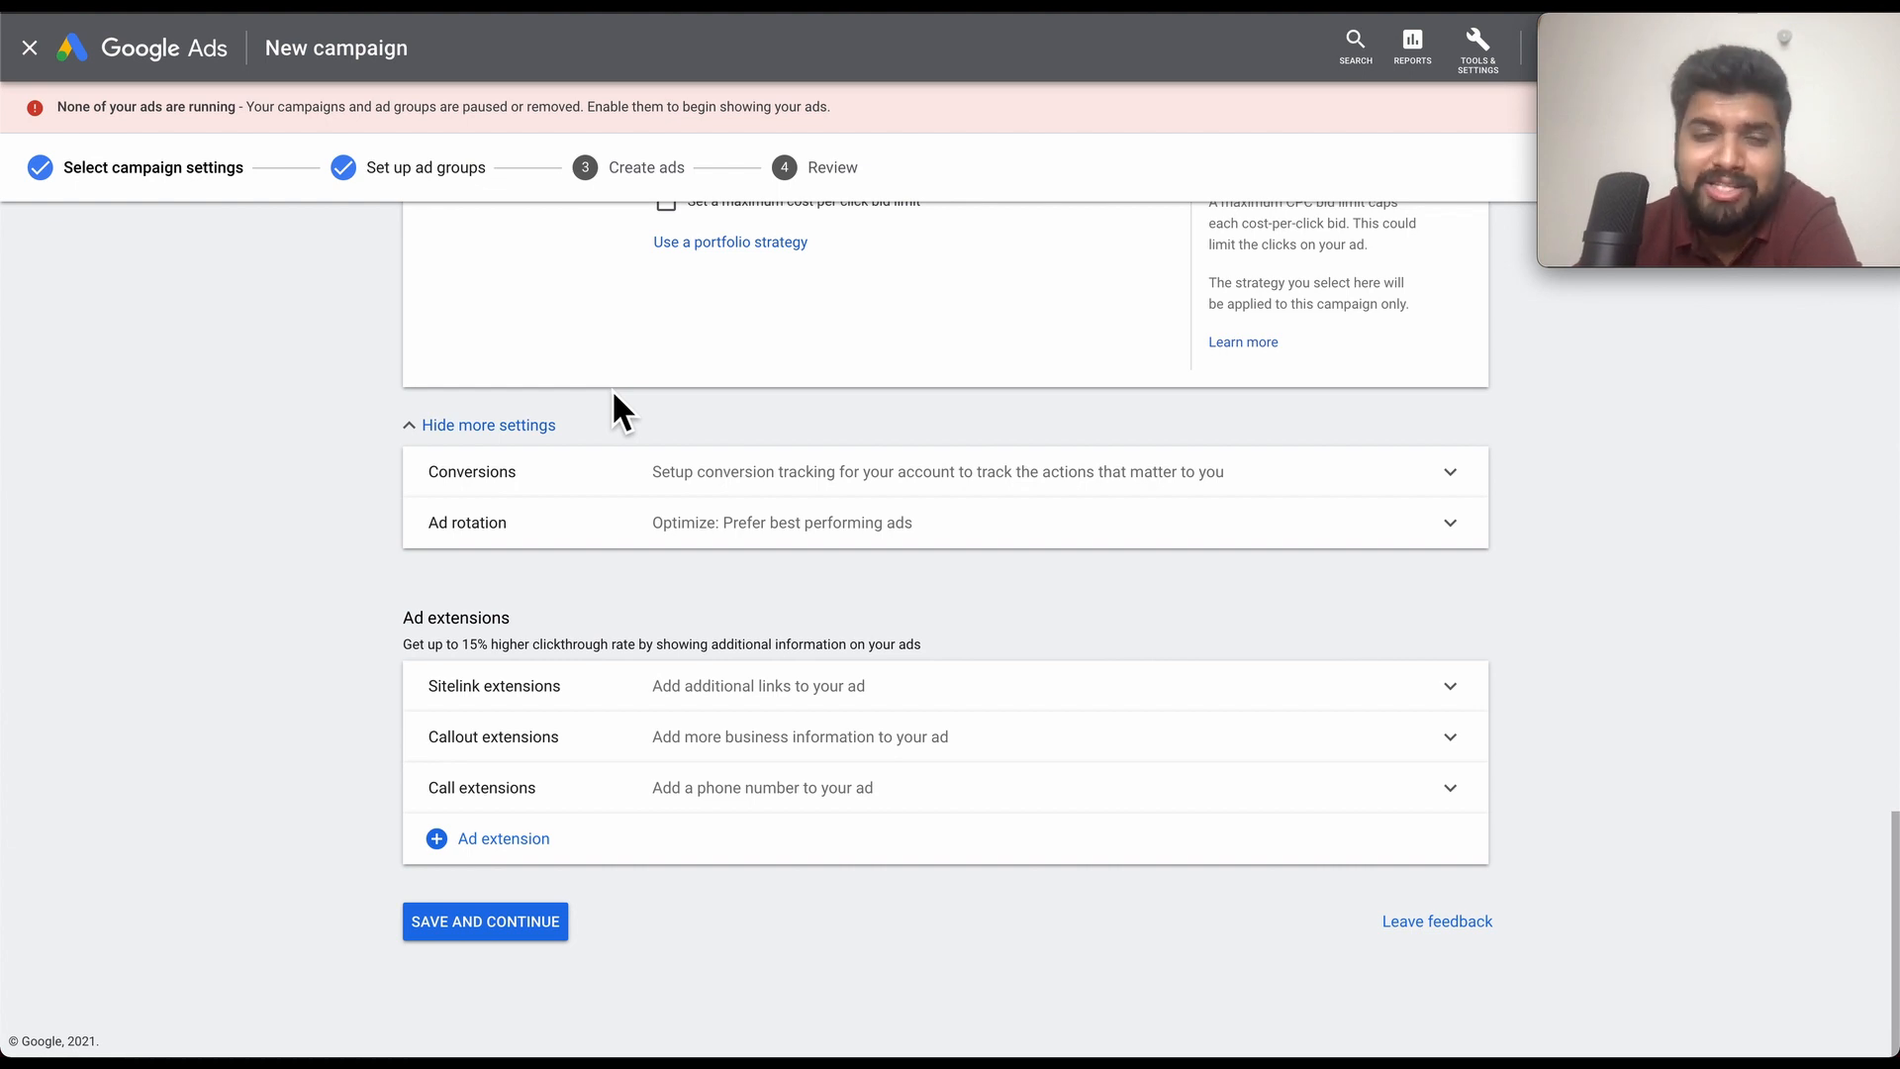
{"action": "scroll", "coordinate": [638, 475], "scroll_direction": "up", "scroll_amount": 1}
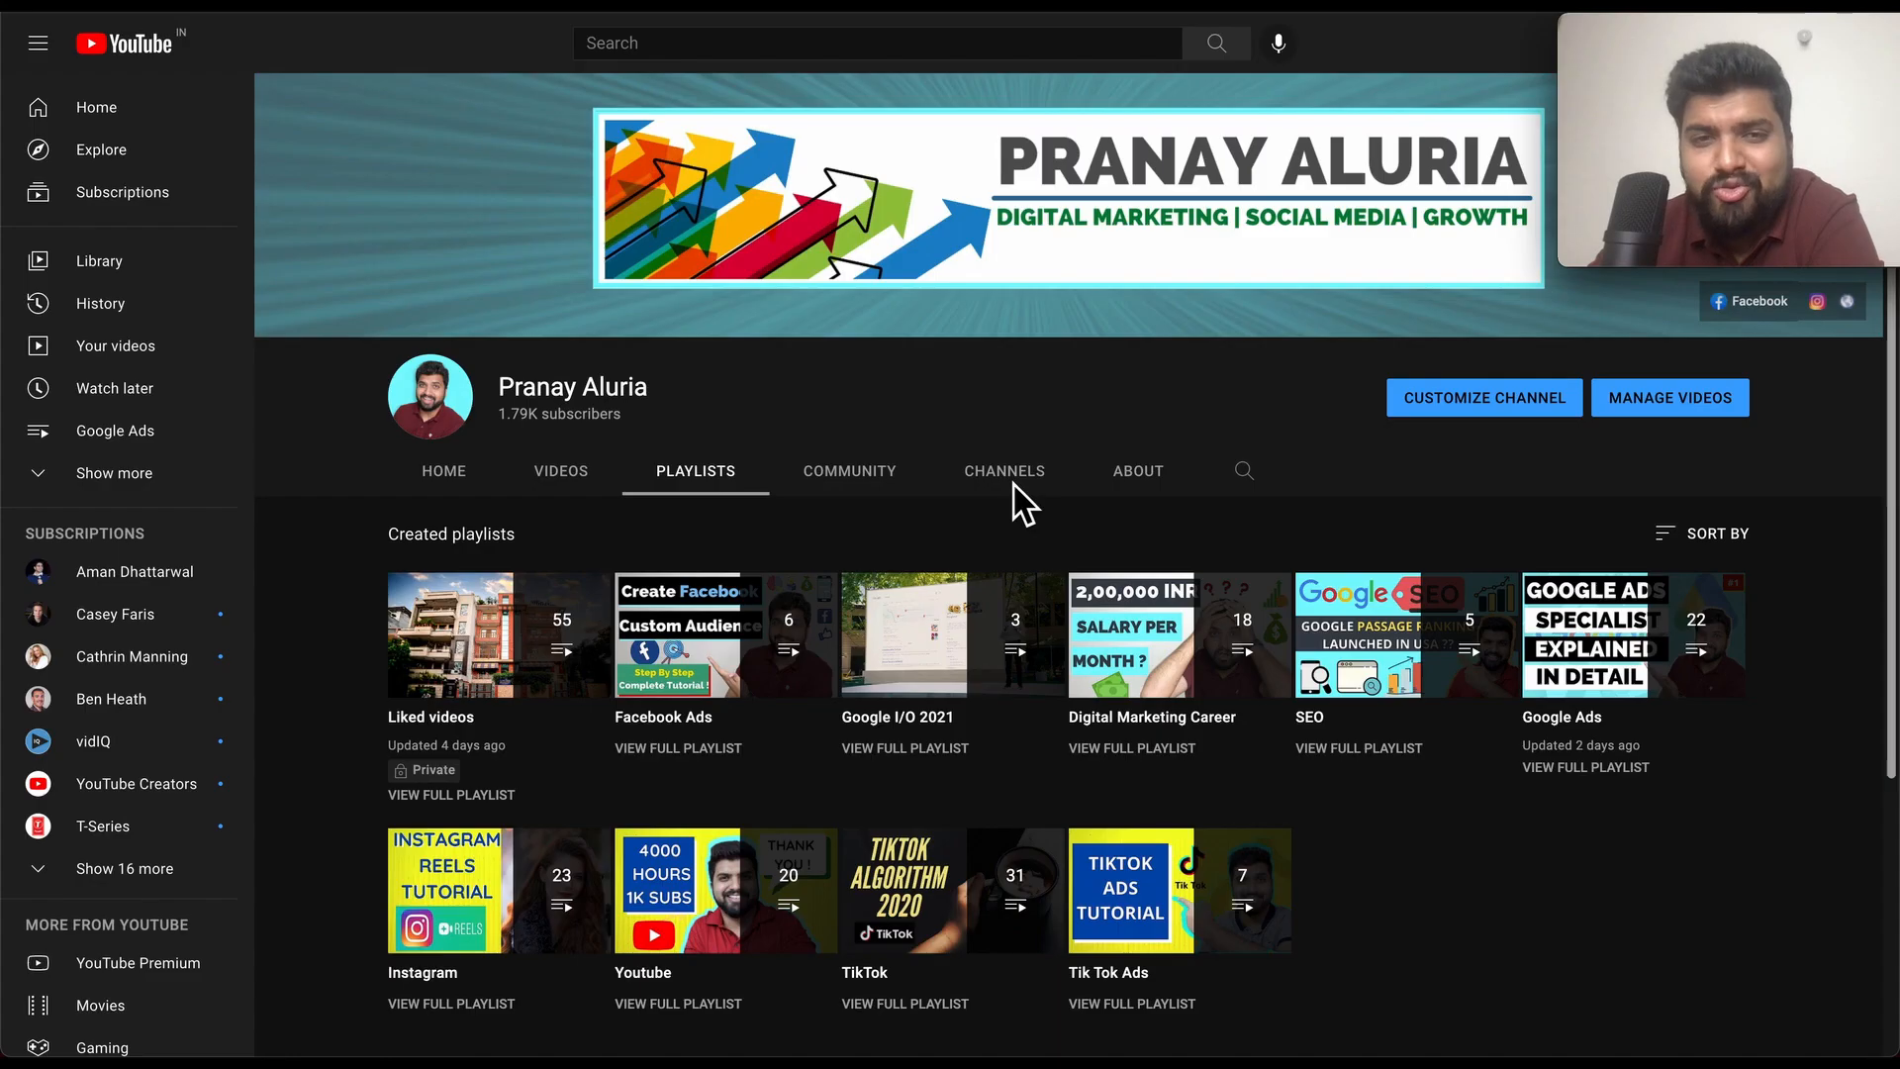
- Switch to the YouTube channel's playlists and open the Google Ads playlist
{"action": "scroll", "coordinate": [624, 718], "scroll_direction": "down", "scroll_amount": 1}
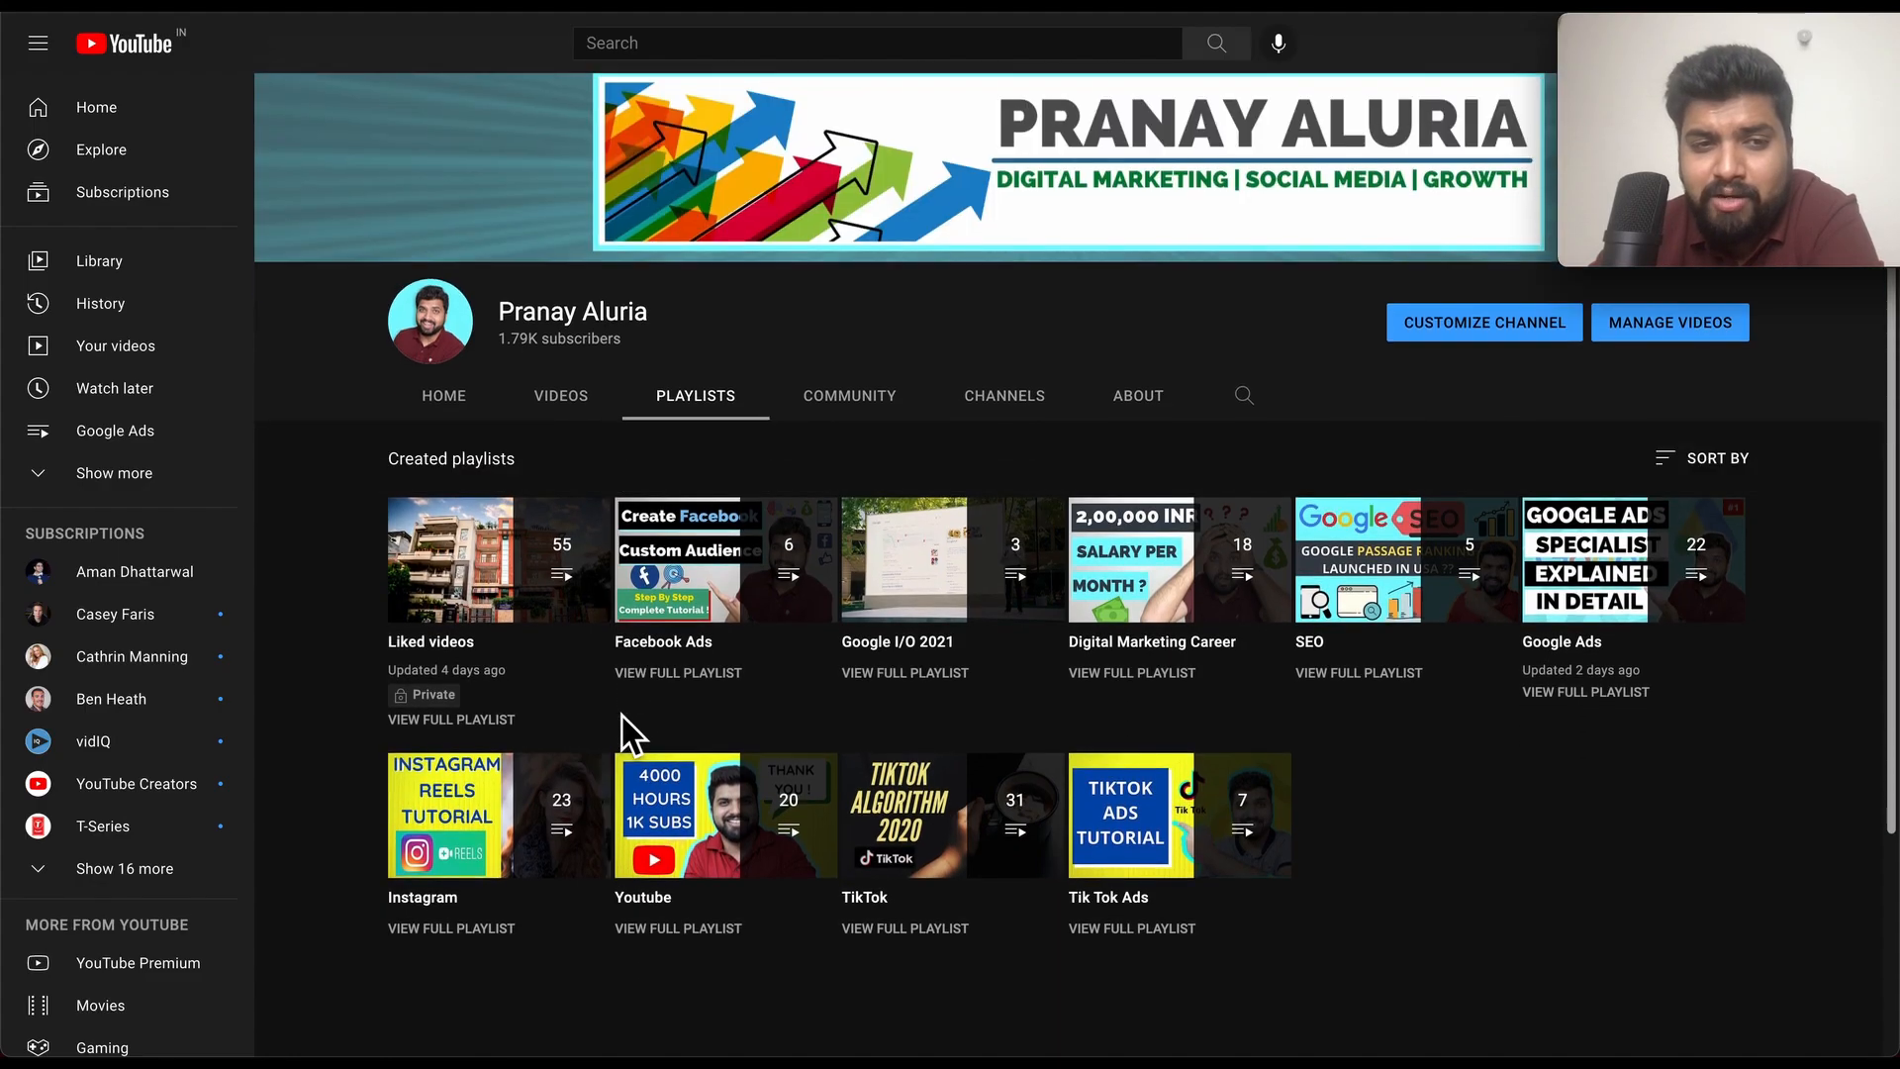
{"action": "scroll", "coordinate": [673, 720], "scroll_direction": "up", "scroll_amount": 1}
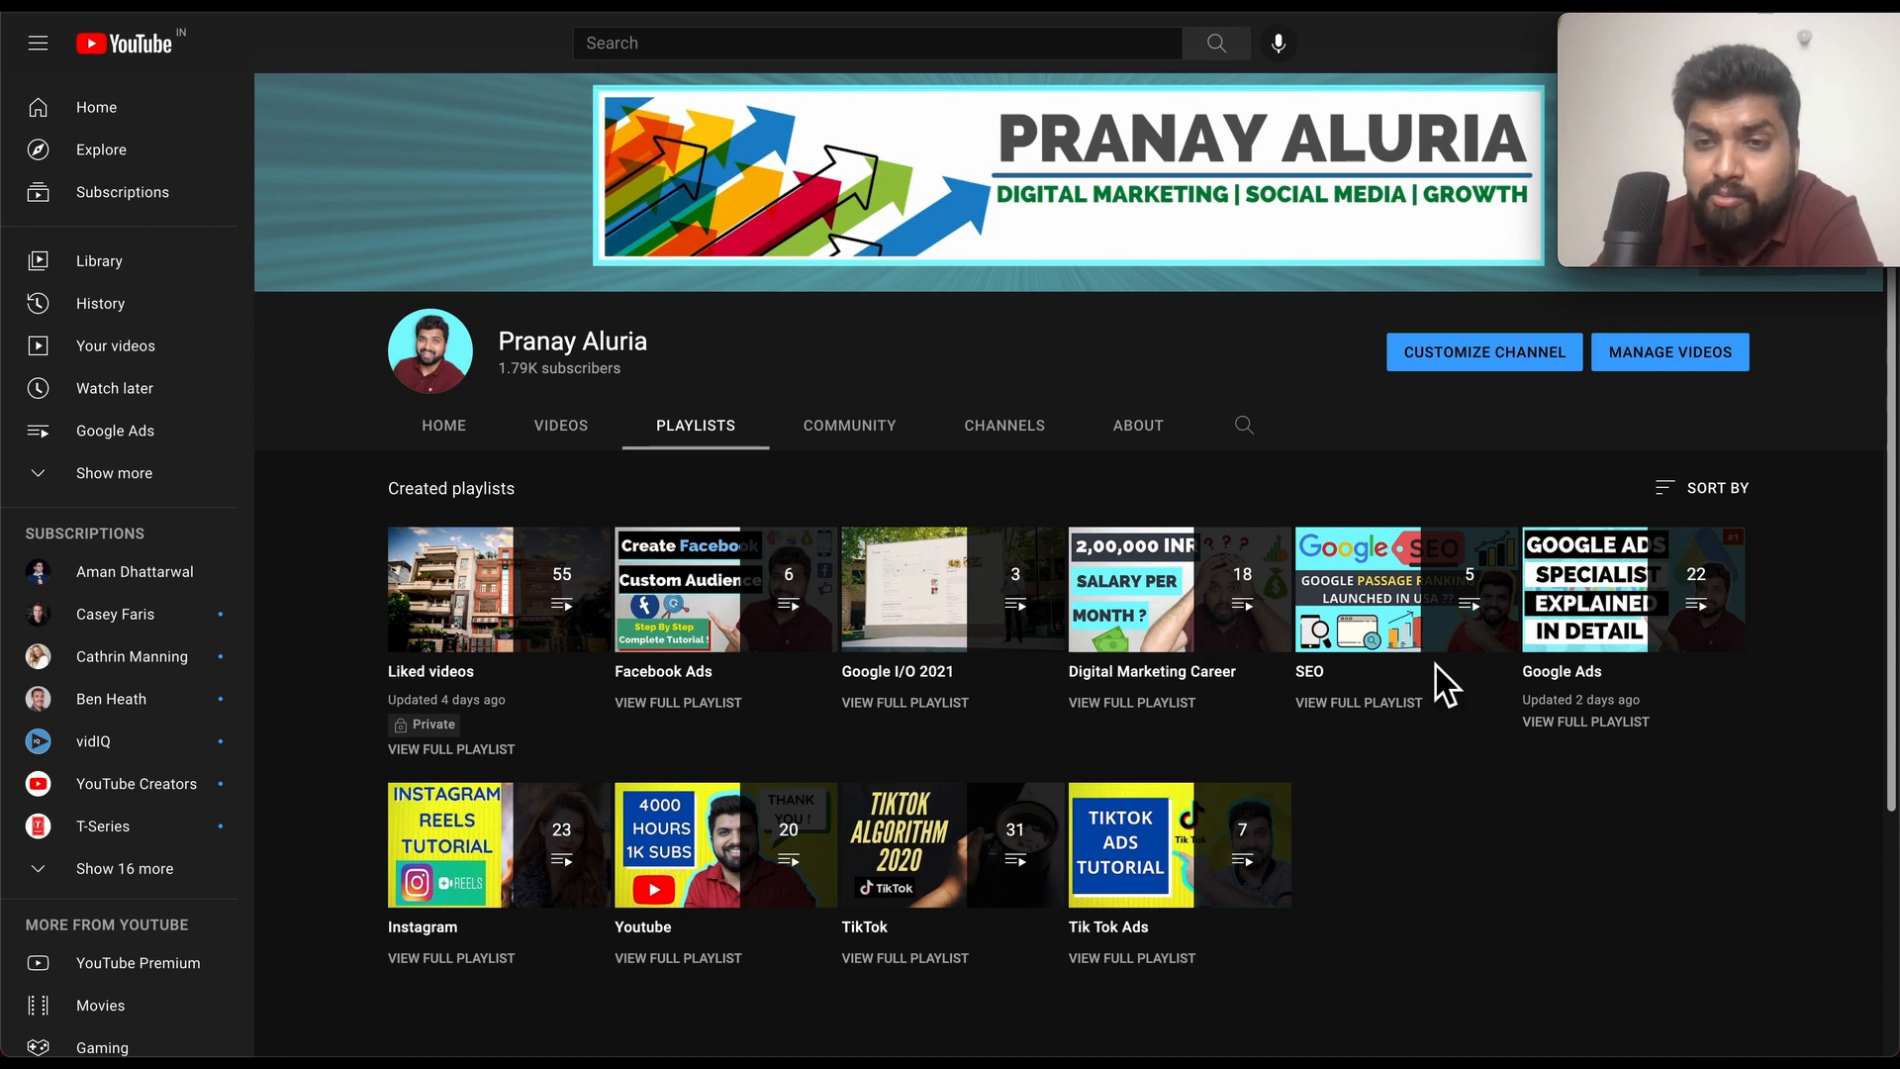
{"action": "left_click", "coordinate": [1644, 614]}
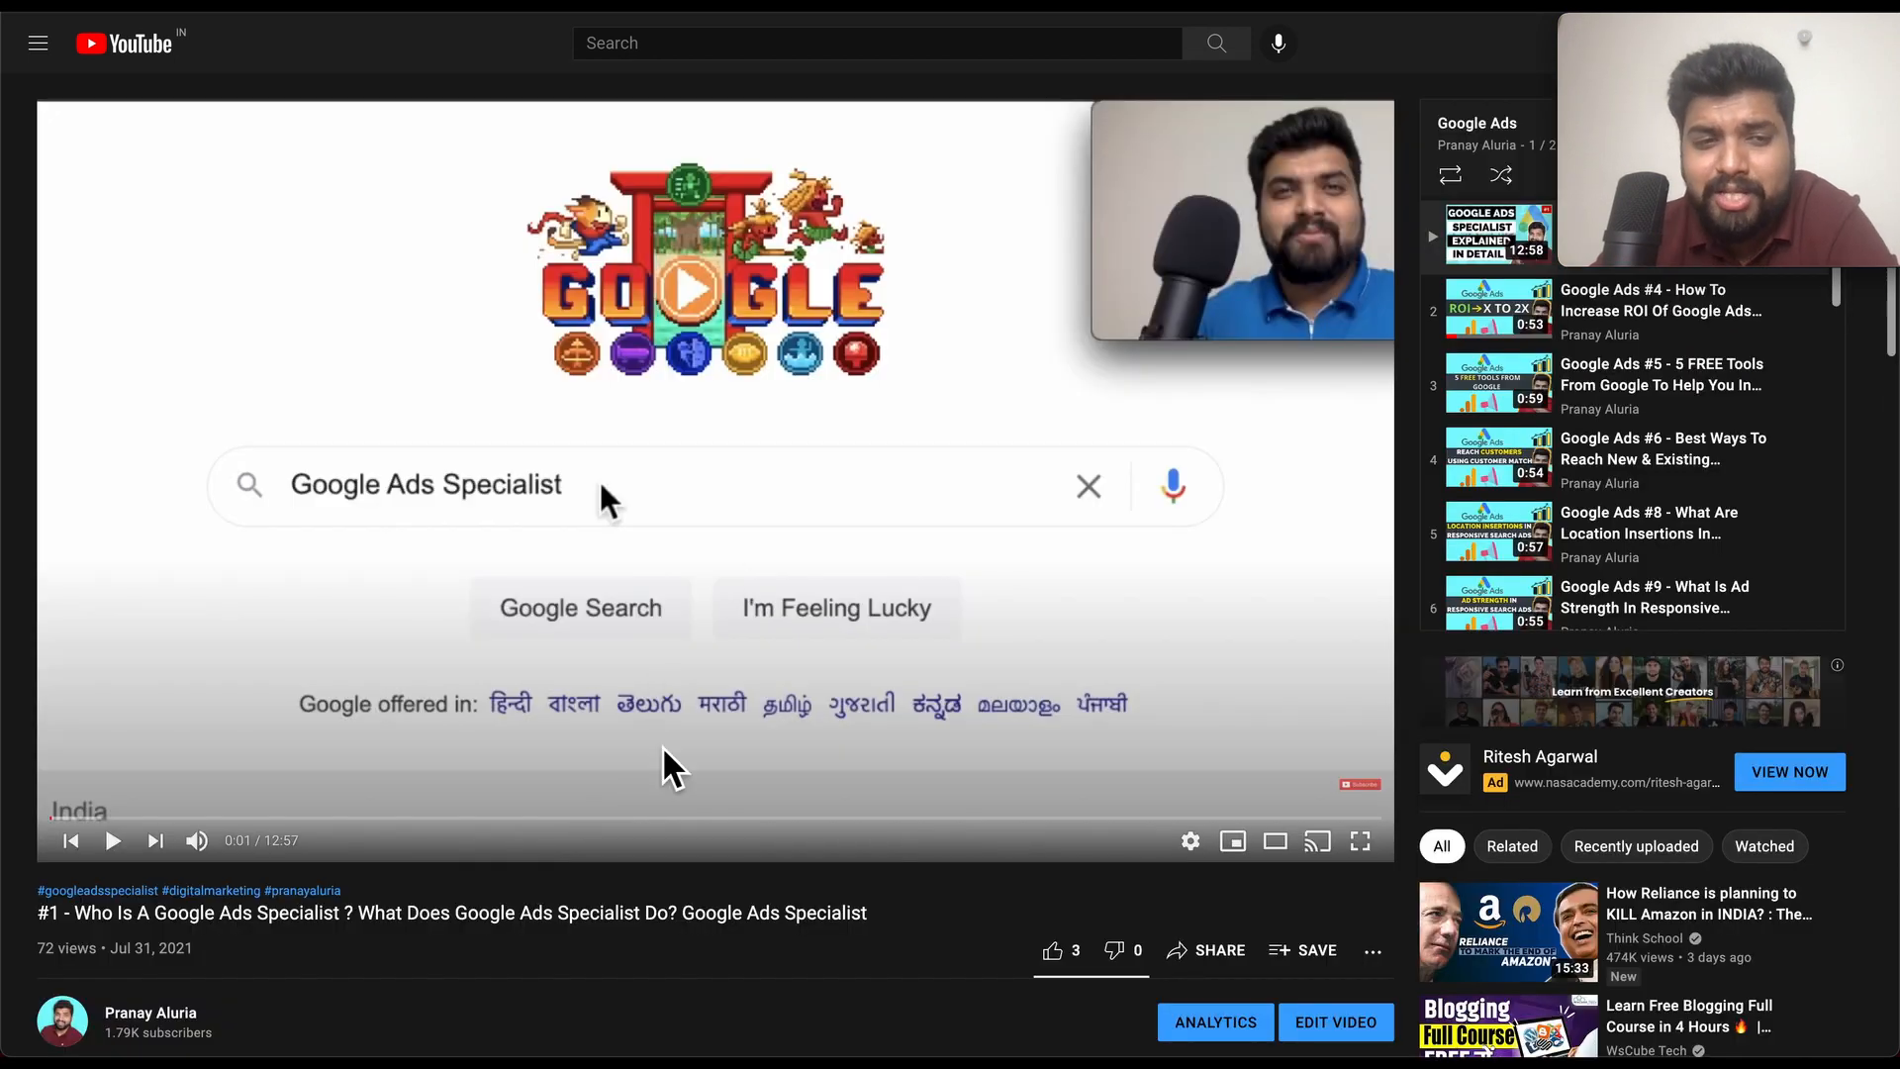